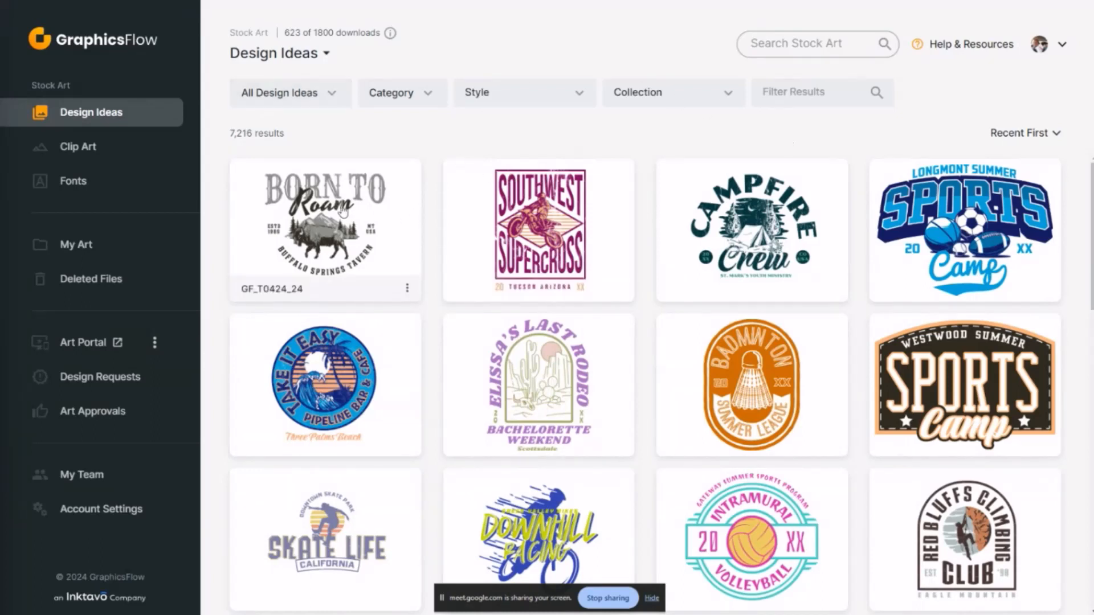
Open the Extreme BMX Track design GF_T0424_12 from the design ideas for customization
left_click(71, 149)
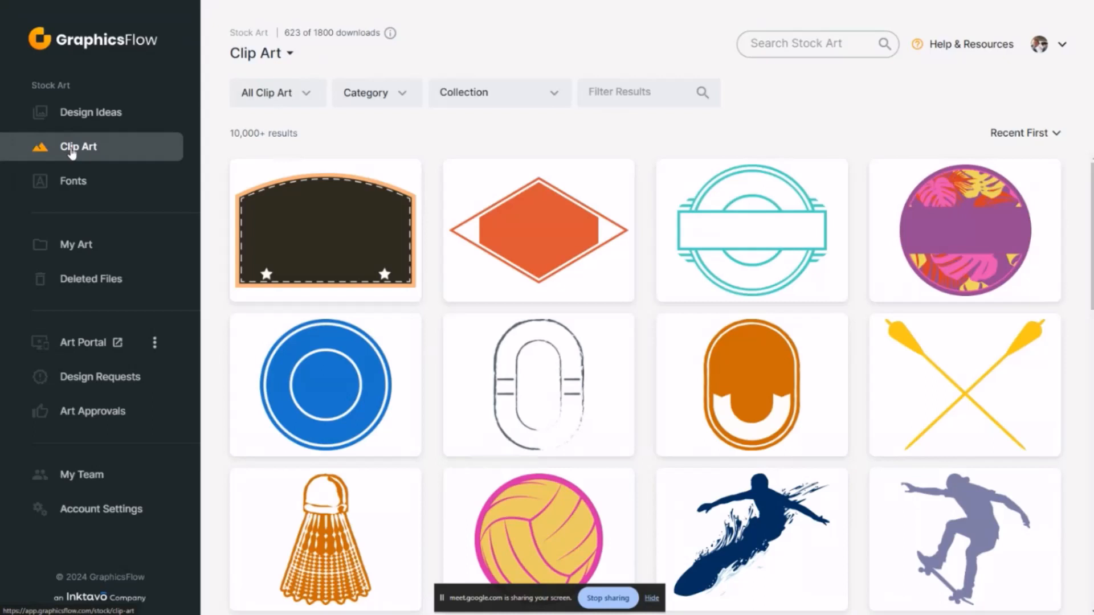
left_click(105, 117)
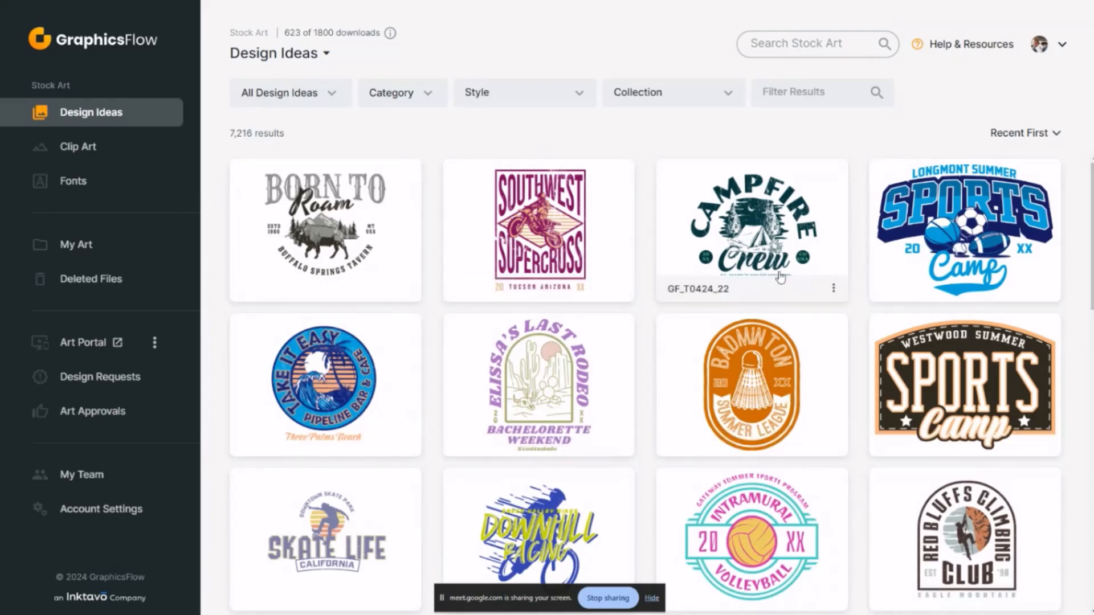
scroll(758, 382, "down", 4)
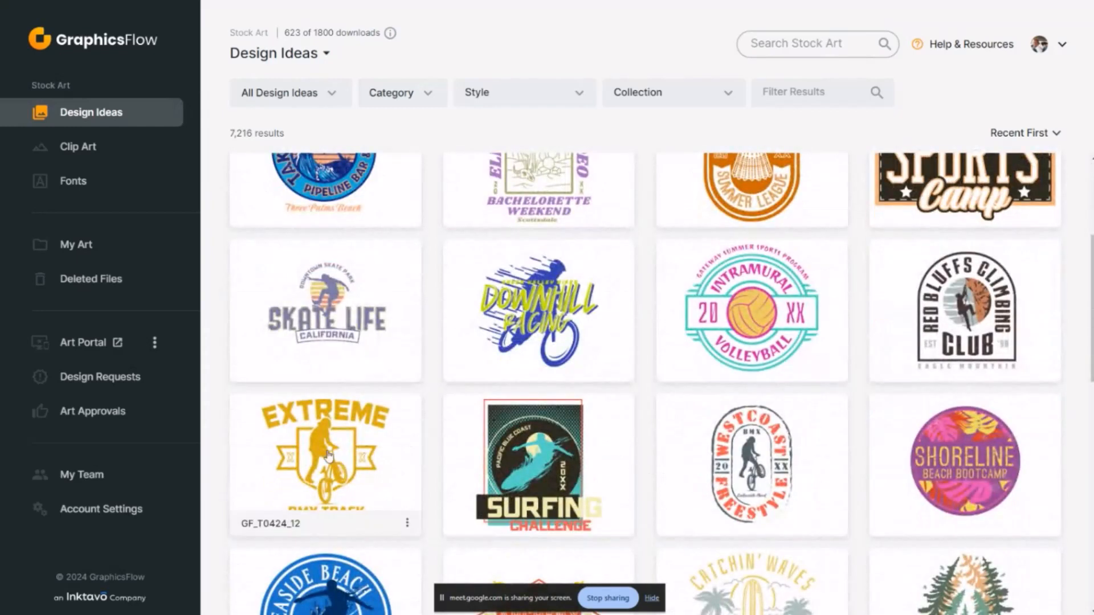
left_click(368, 467)
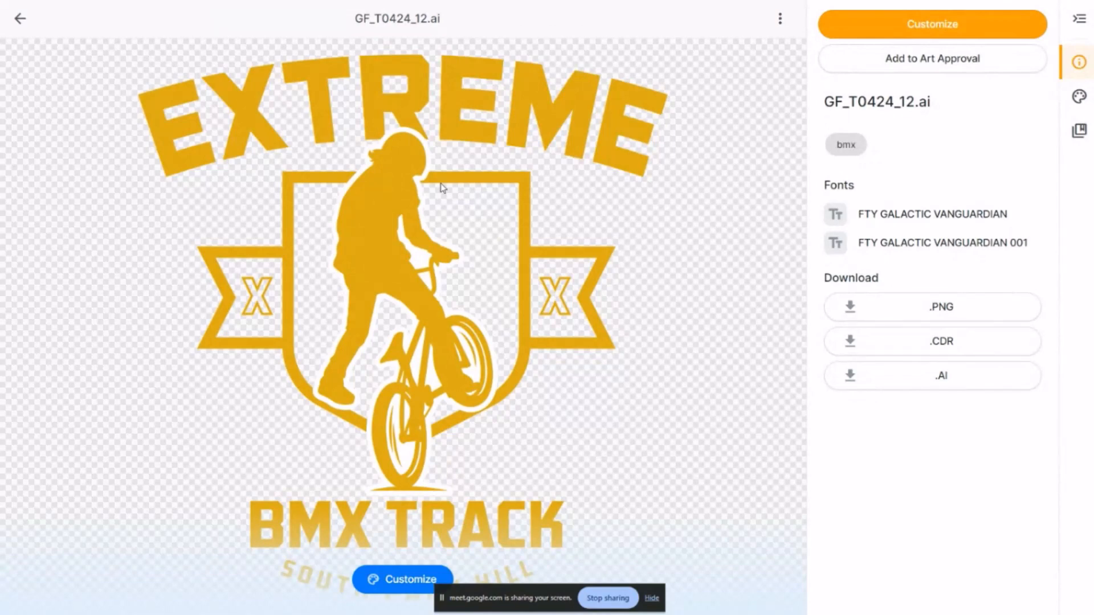
left_click(935, 23)
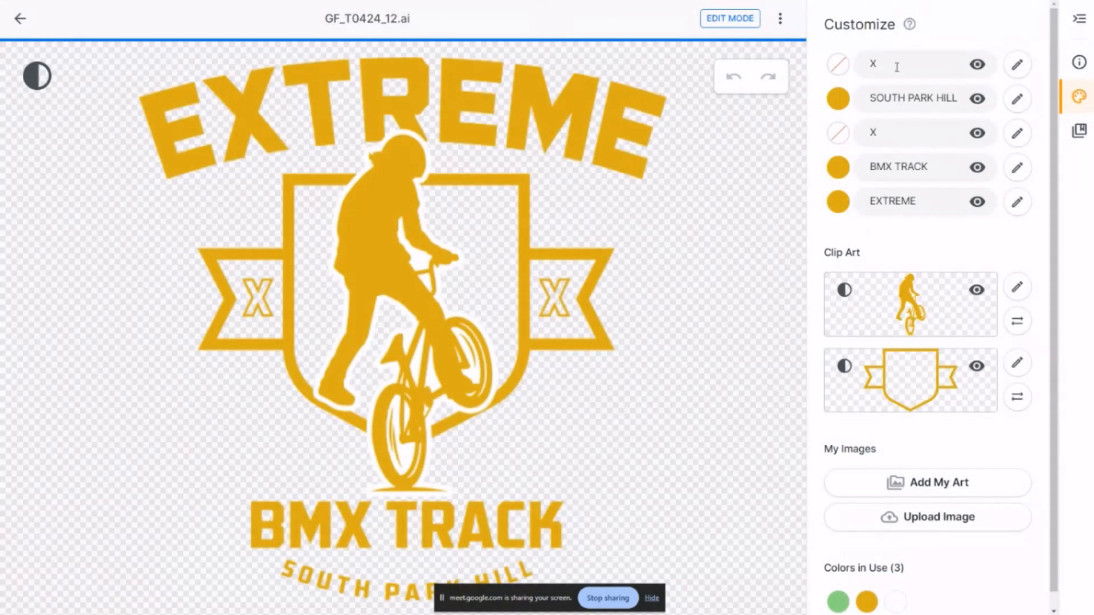
Replace the X on the banner's left side with C and the X on its right side with HS
double_click(895, 128)
type("C")
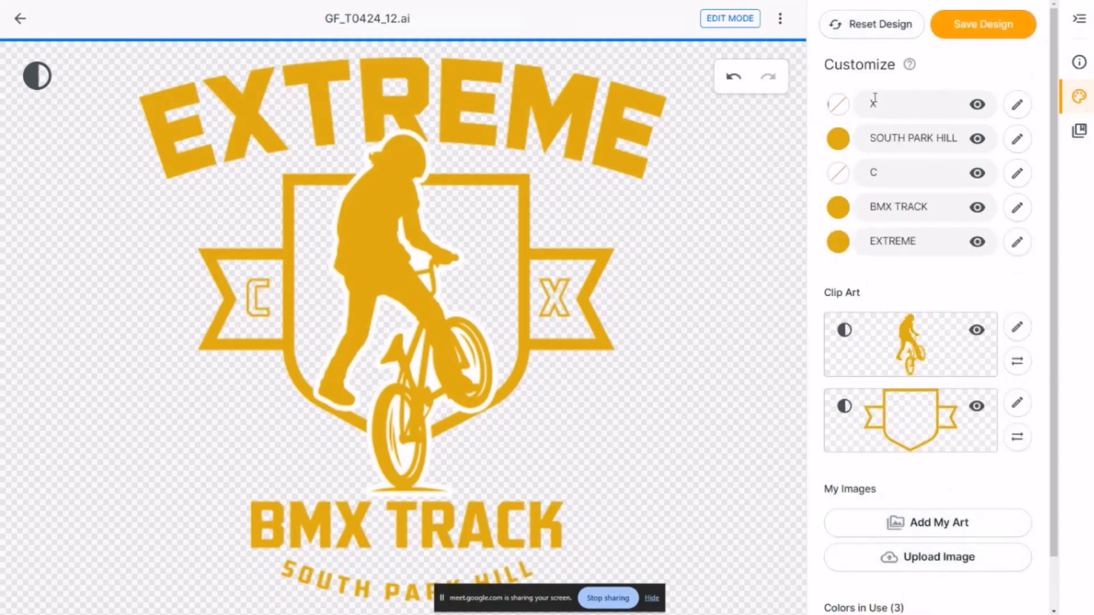
left_click_drag(891, 103, 834, 106)
type("HS")
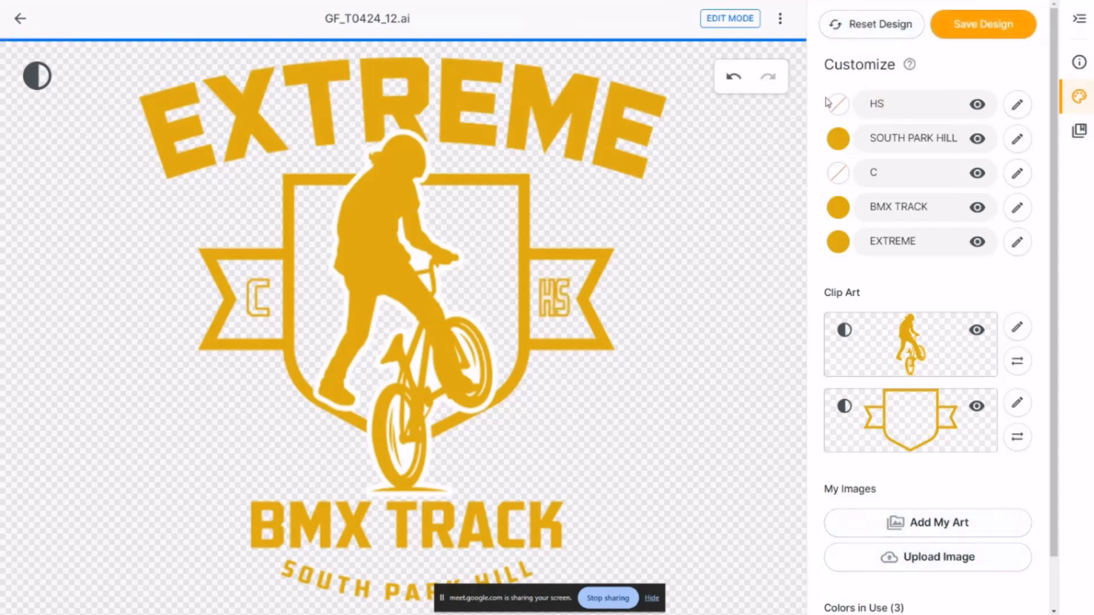
Change the arched EXTREME text to WESTVIEW and the BMX TRACK text to TIGERS
left_click_drag(928, 241, 748, 237)
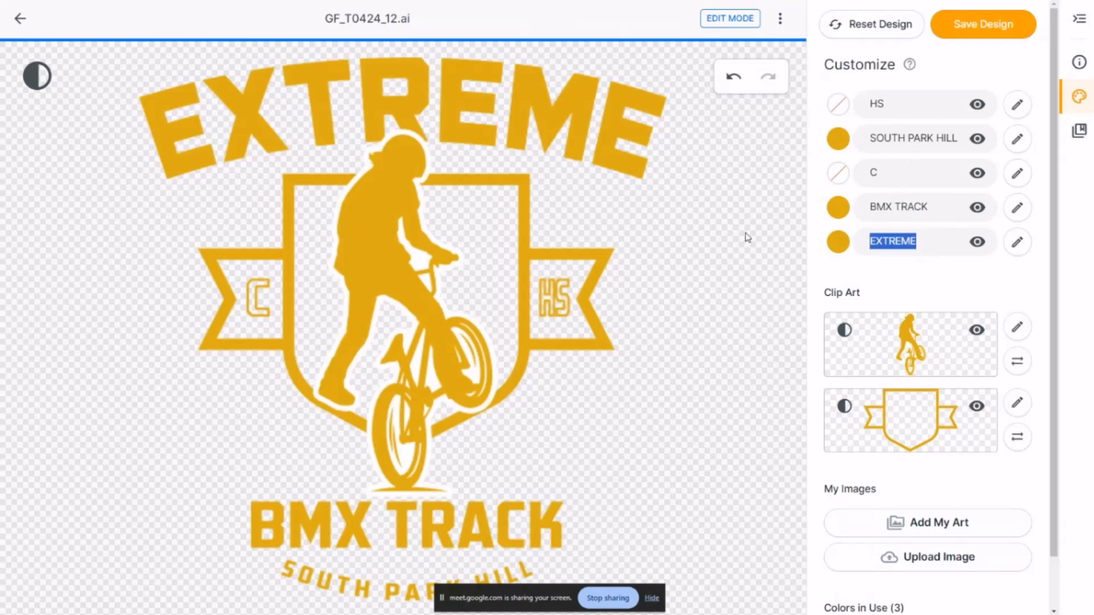
type("WEST")
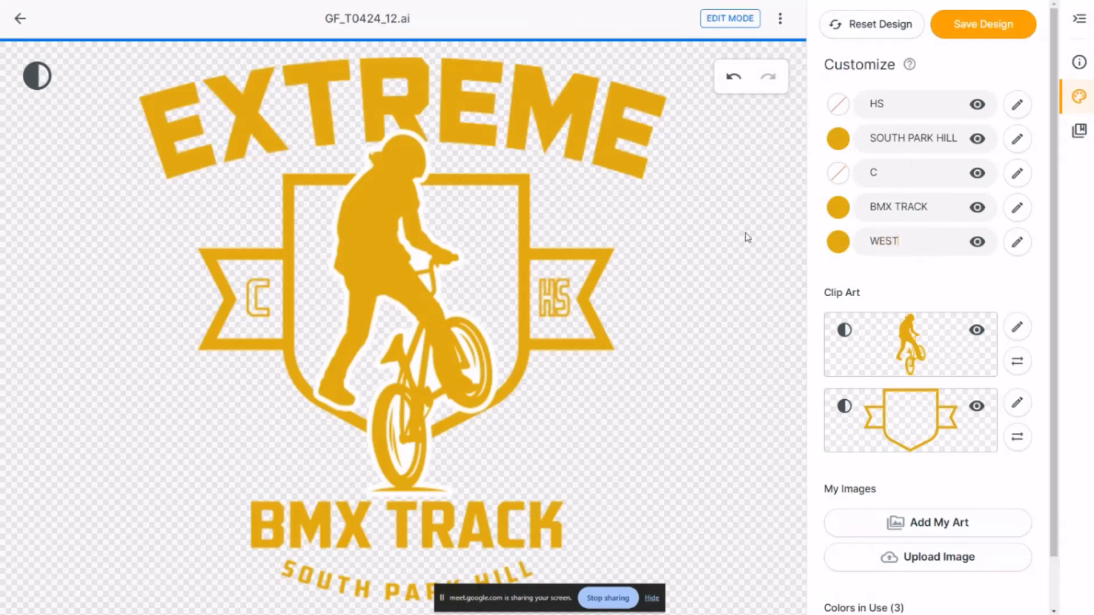
type("VIEW")
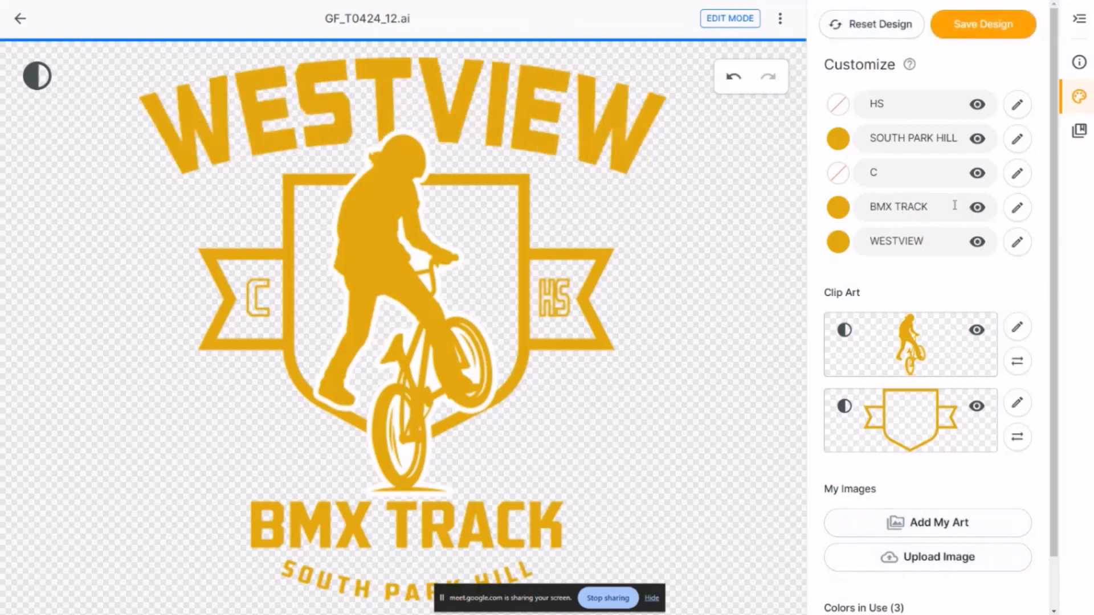
left_click_drag(953, 206, 828, 191)
type("TIGERS")
Set the size of the TIGERS text to 100% and hide the SOUTH PARK HILL text layer
left_click(1017, 207)
left_click_drag(985, 348, 939, 353)
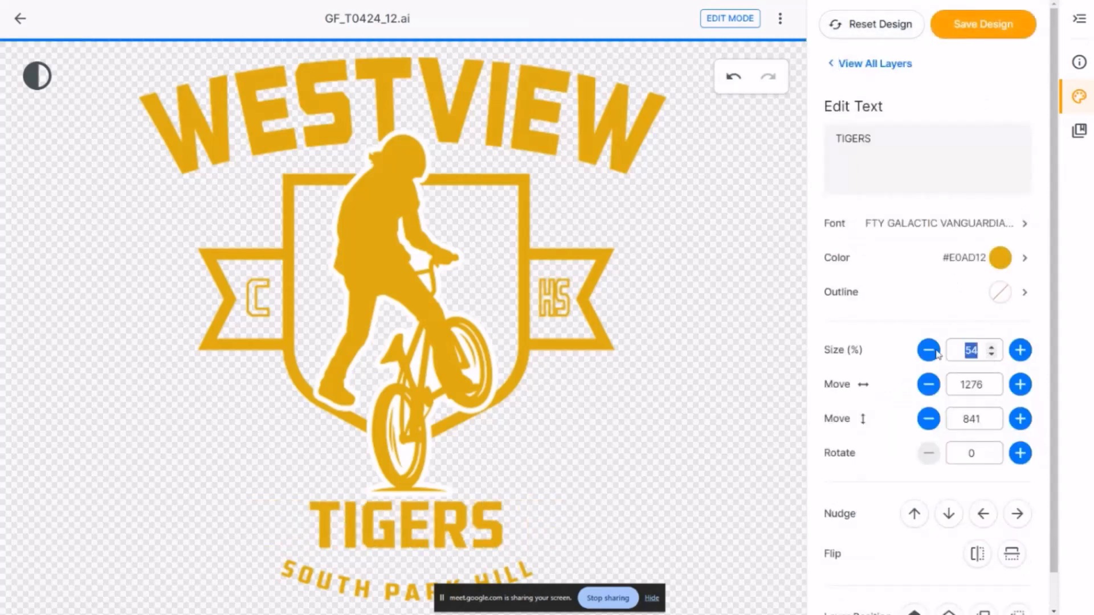
type("100")
key("Return")
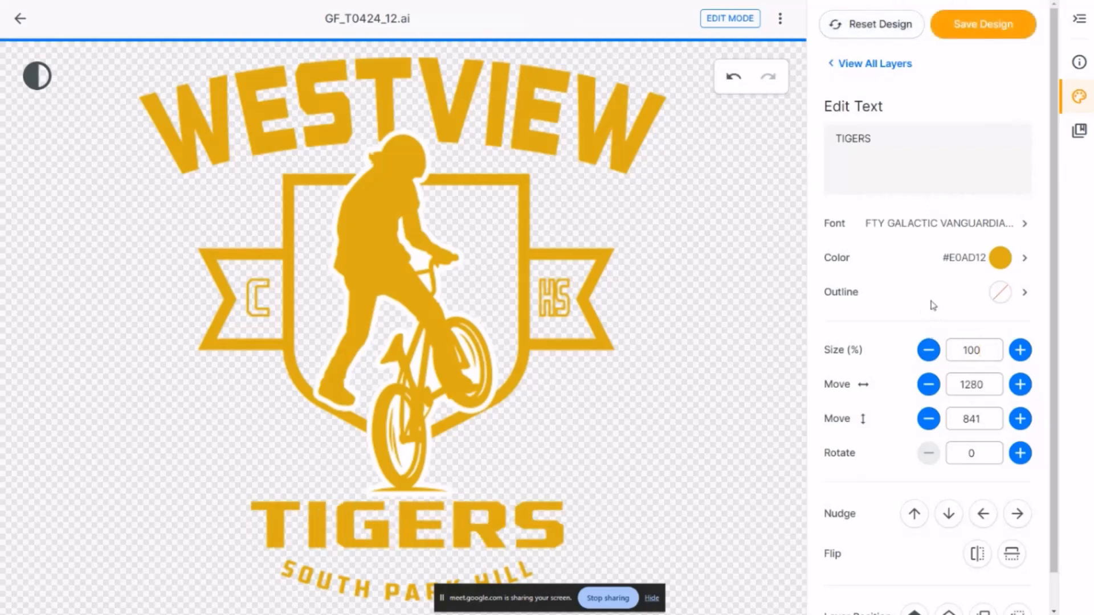
left_click(868, 65)
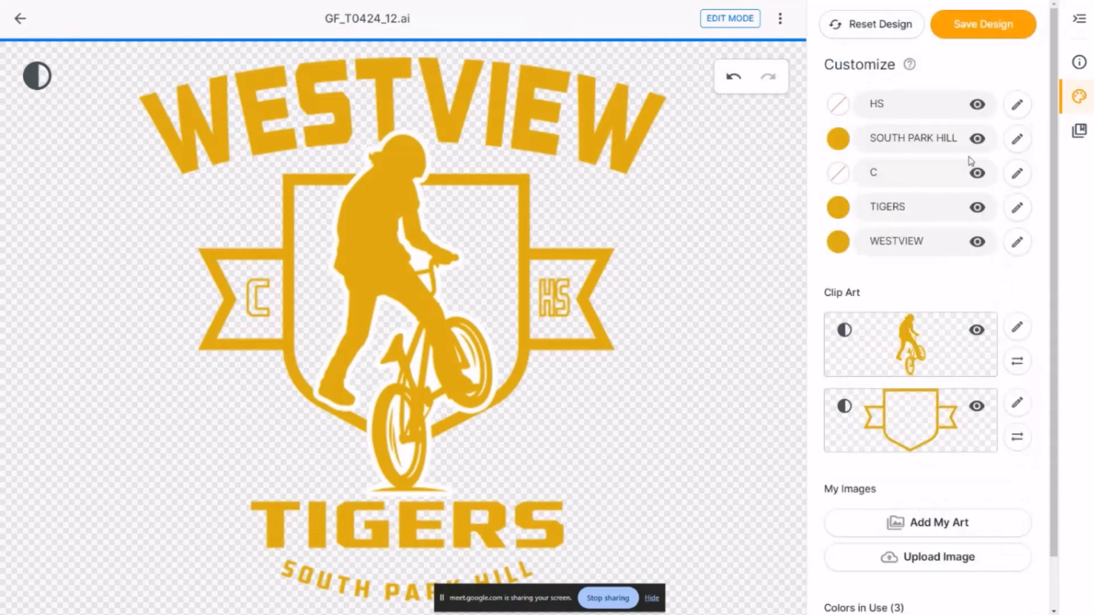
left_click(979, 139)
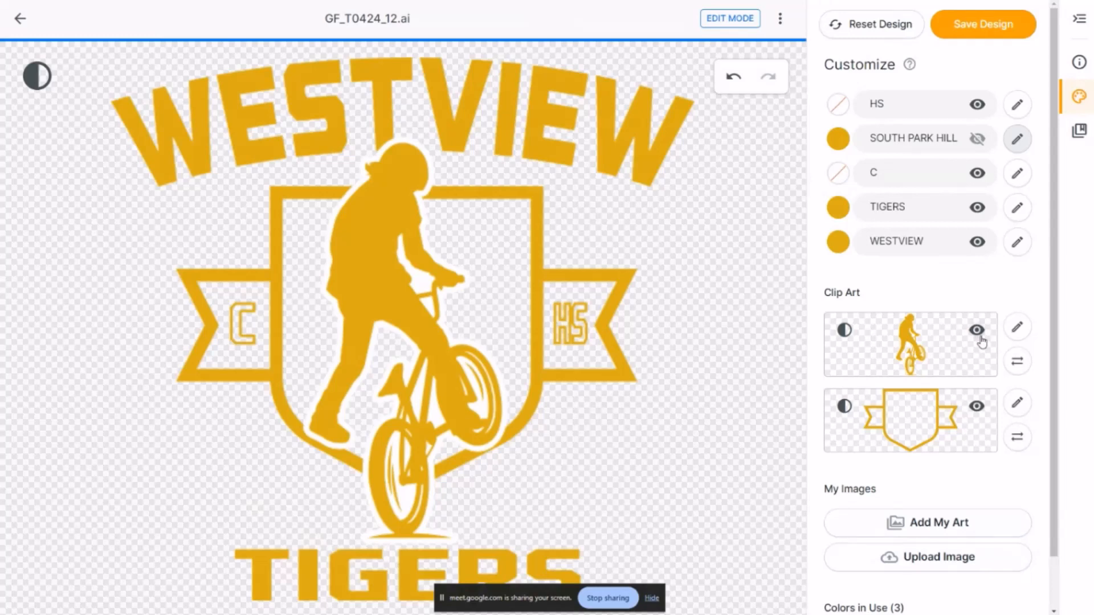
Replace the BMX rider clip art with the roaring purple and orange tiger head, searching the clip art for "tiger"
left_click(1018, 333)
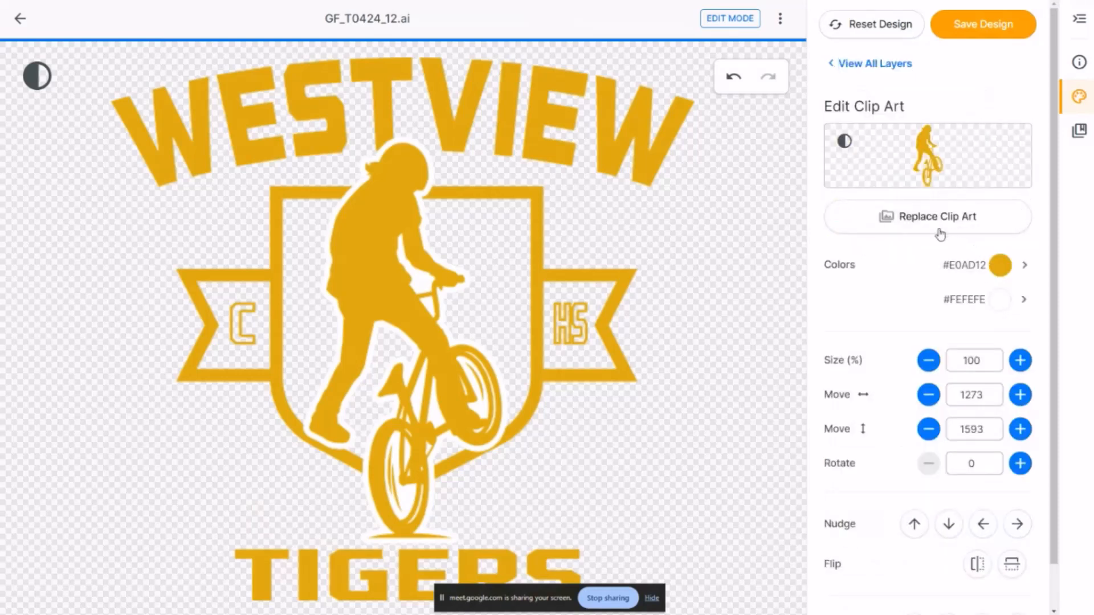
left_click(906, 225)
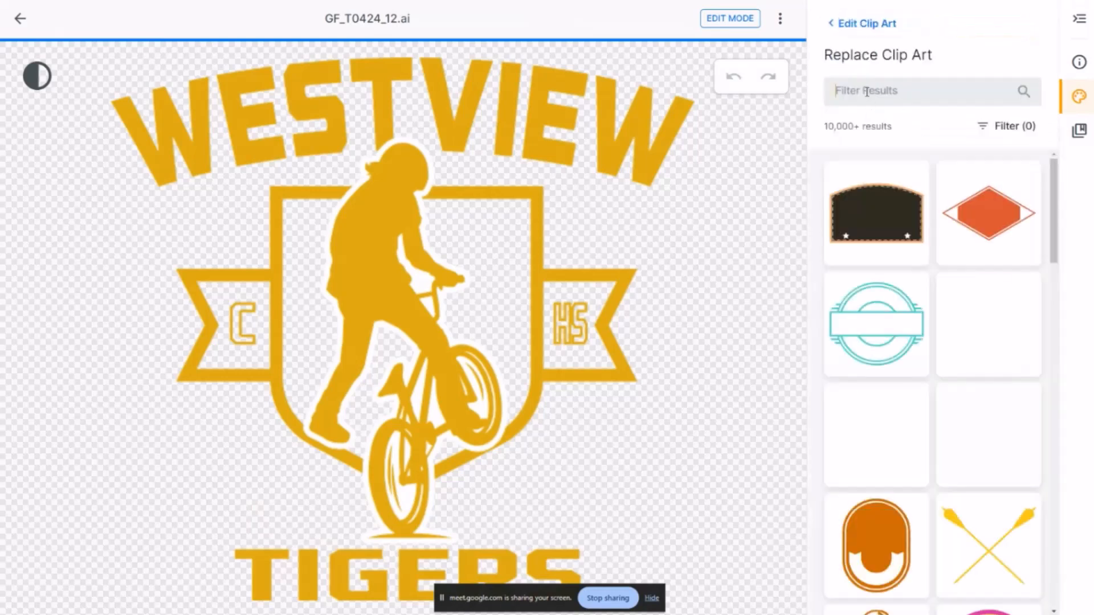
left_click(867, 92)
type("tiger")
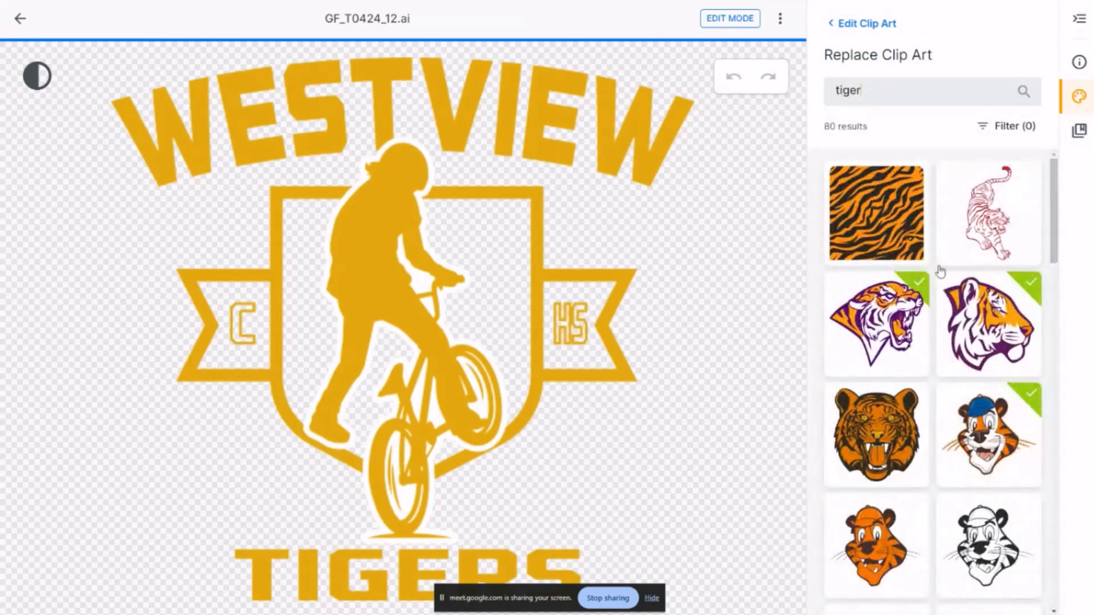
left_click(864, 308)
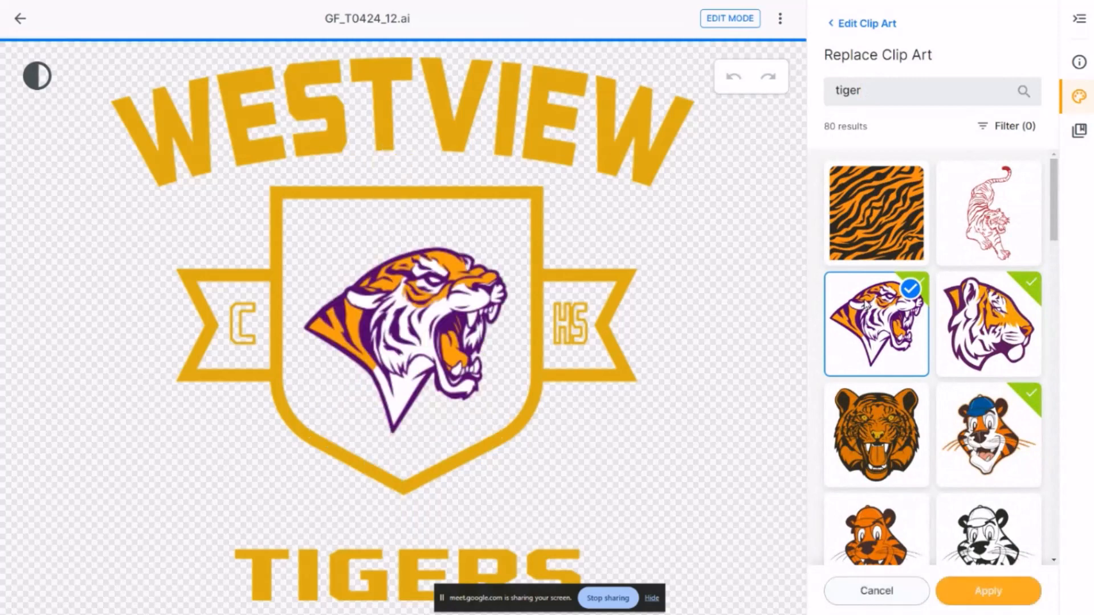
left_click(969, 595)
Recolor the tiger's orange areas with the design's gold #E0AD12 and return to all layers
left_click(1002, 335)
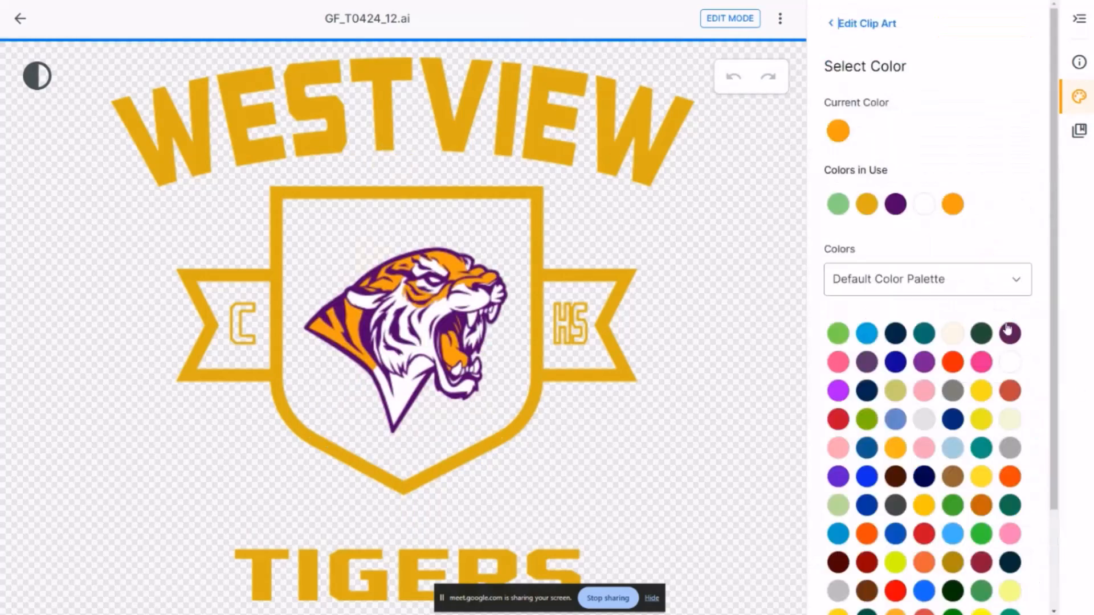
left_click(867, 204)
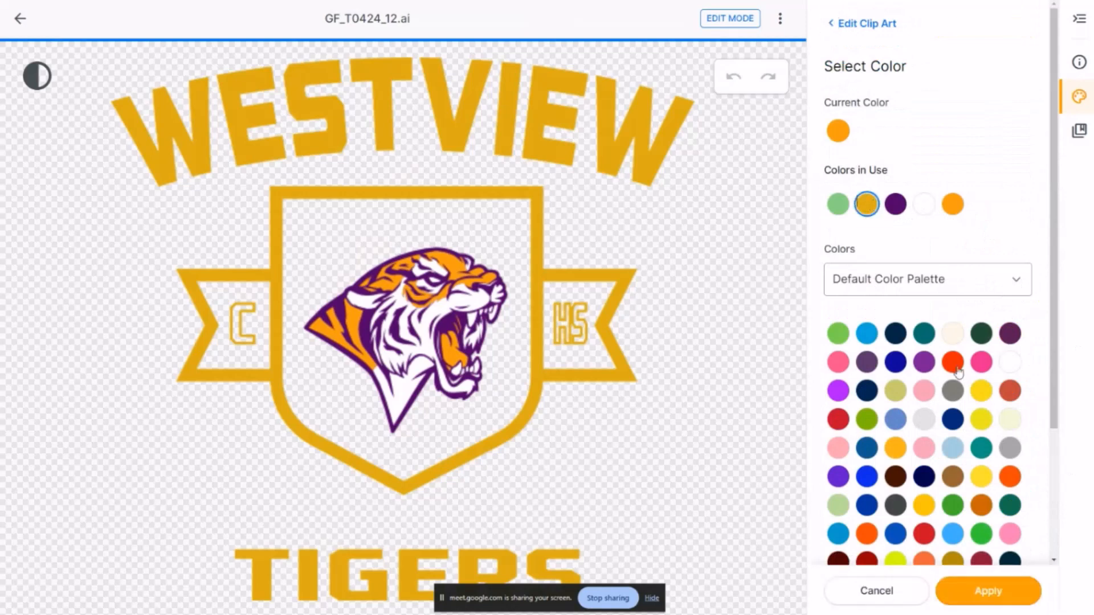
left_click(965, 593)
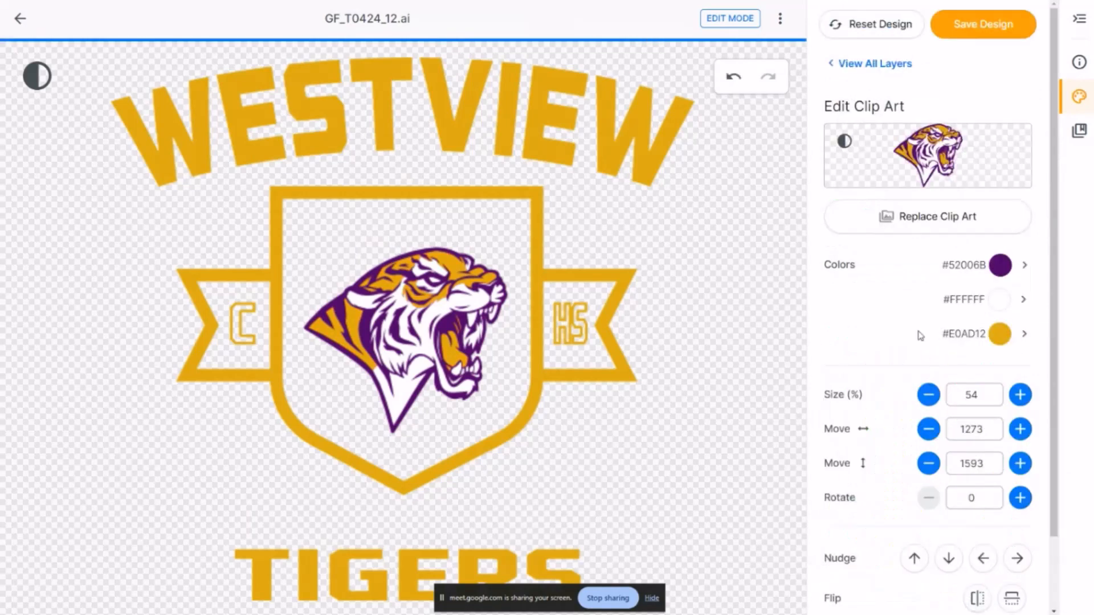
scroll(919, 311, "down", 3)
scroll(906, 200, "up", 3)
left_click(855, 64)
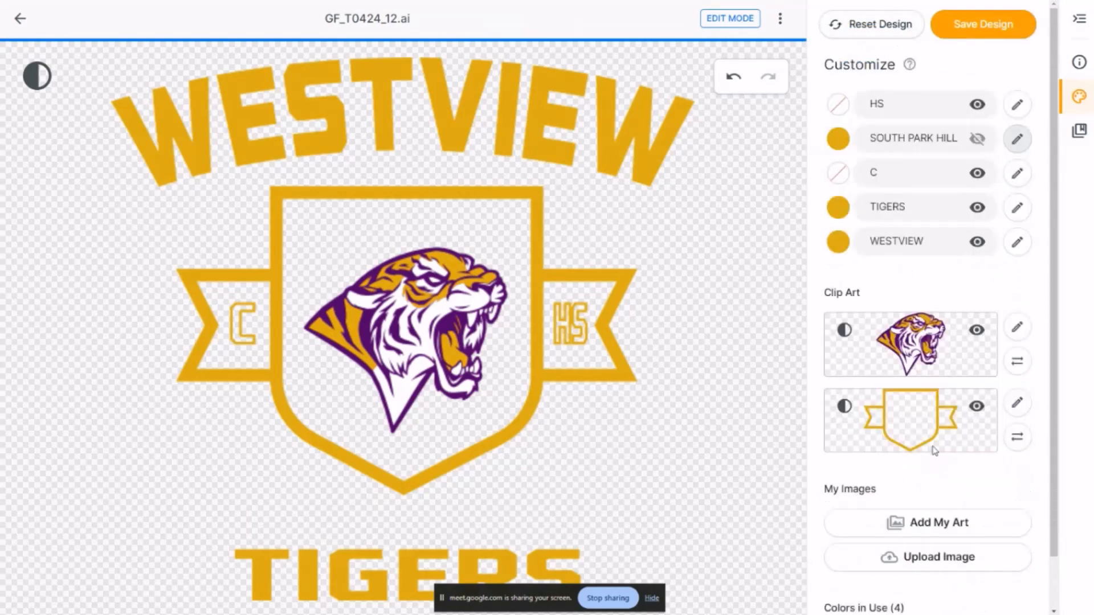
Change the gold used throughout the design to the orange #FFAD26 from the default color palette
scroll(935, 451, "down", 1)
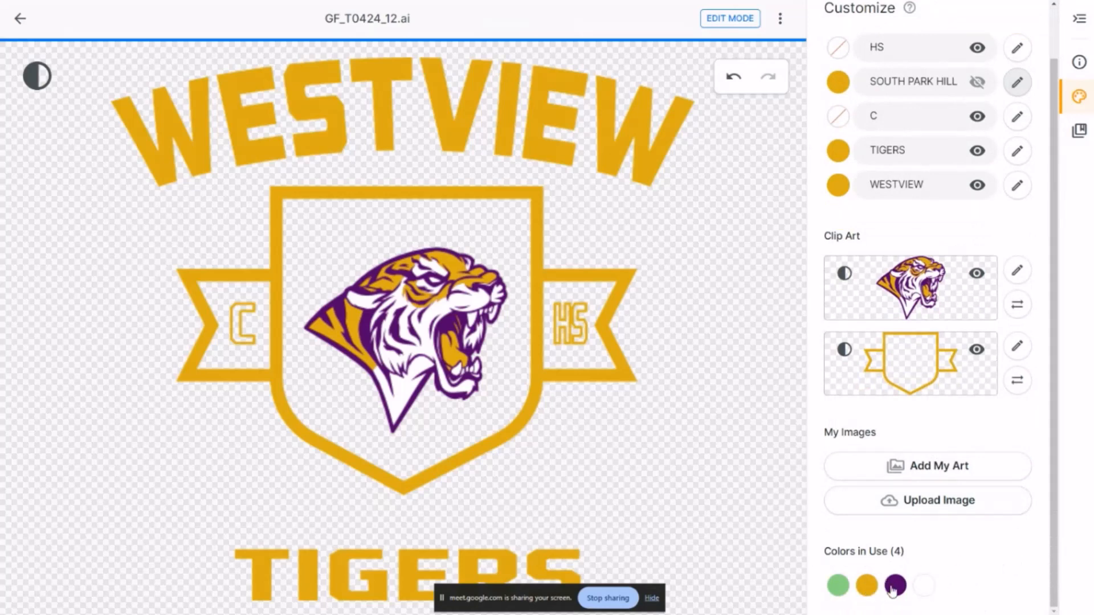
left_click(869, 589)
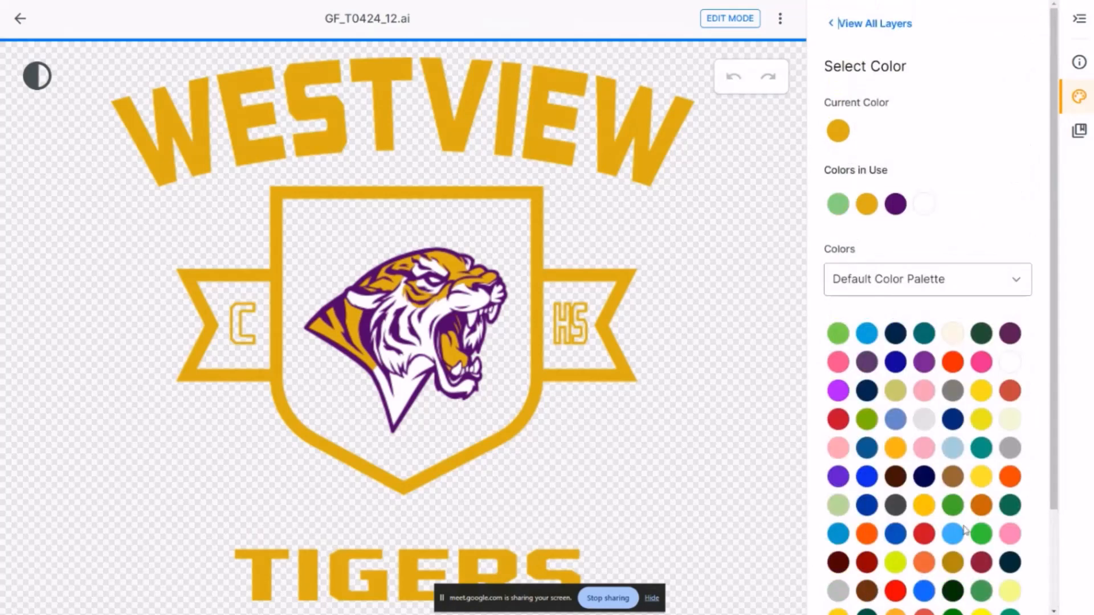
scroll(903, 453, "down", 2)
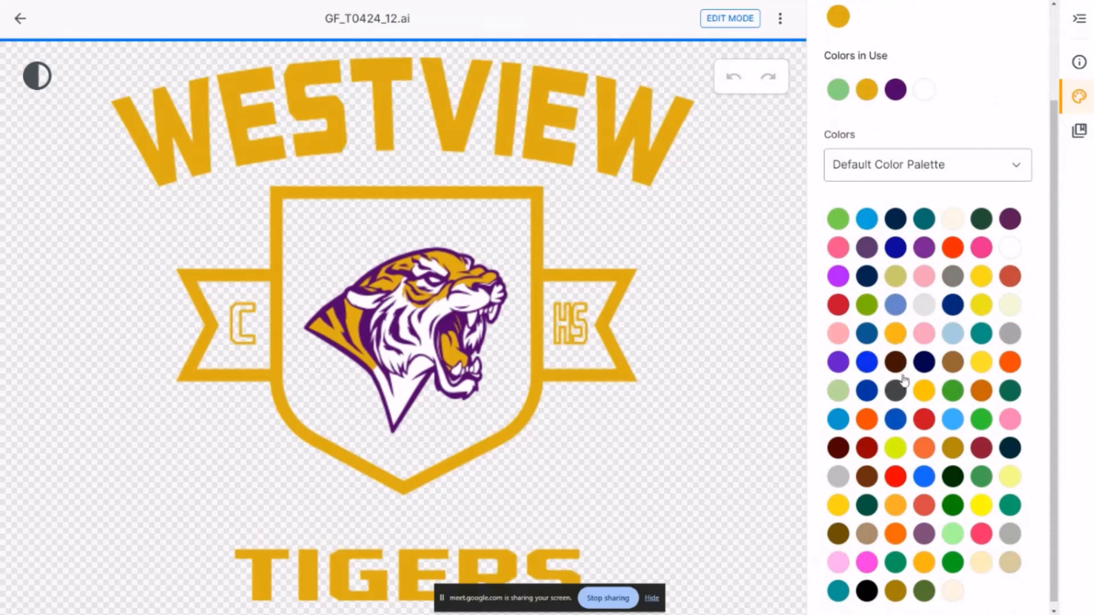
left_click(896, 508)
left_click(975, 590)
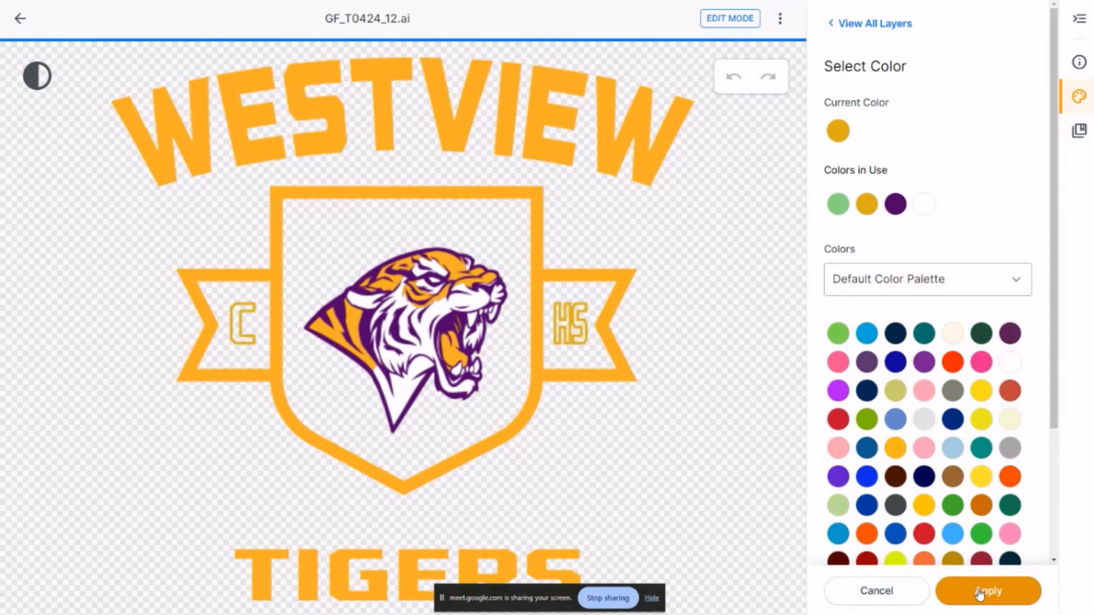
left_click(986, 592)
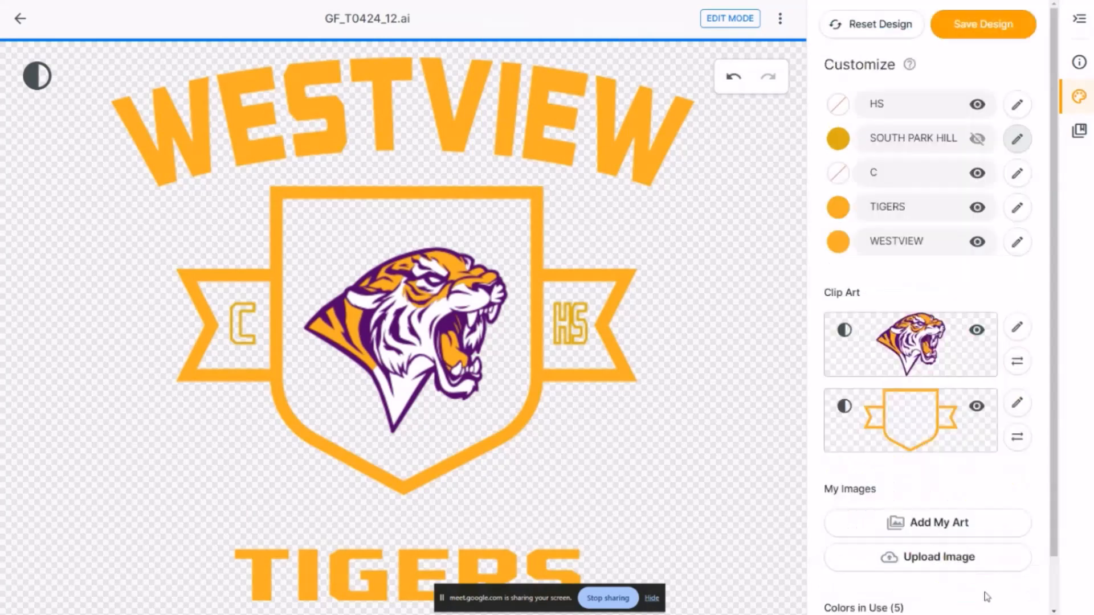
Change the purple in use in the design to dark navy blue from the default color palette
scroll(935, 456, "down", 1)
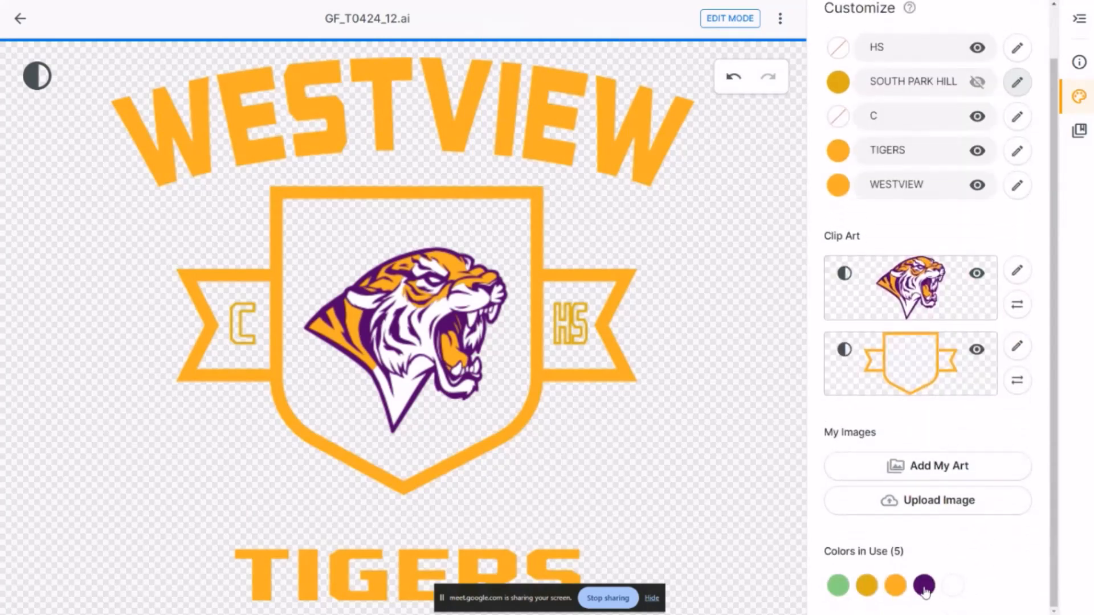
left_click(928, 591)
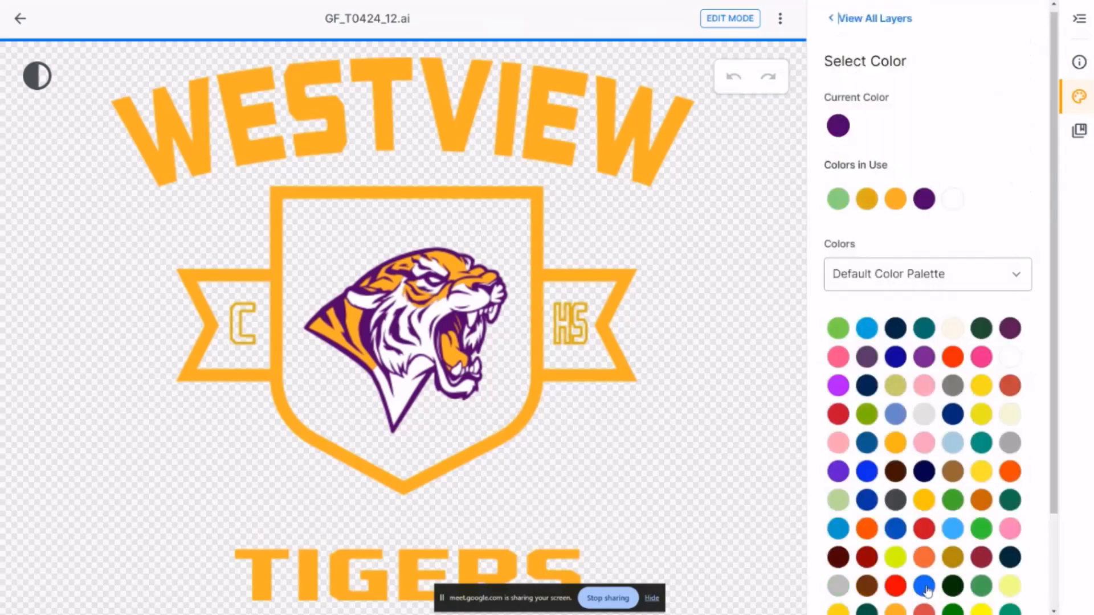
left_click(867, 391)
left_click(994, 592)
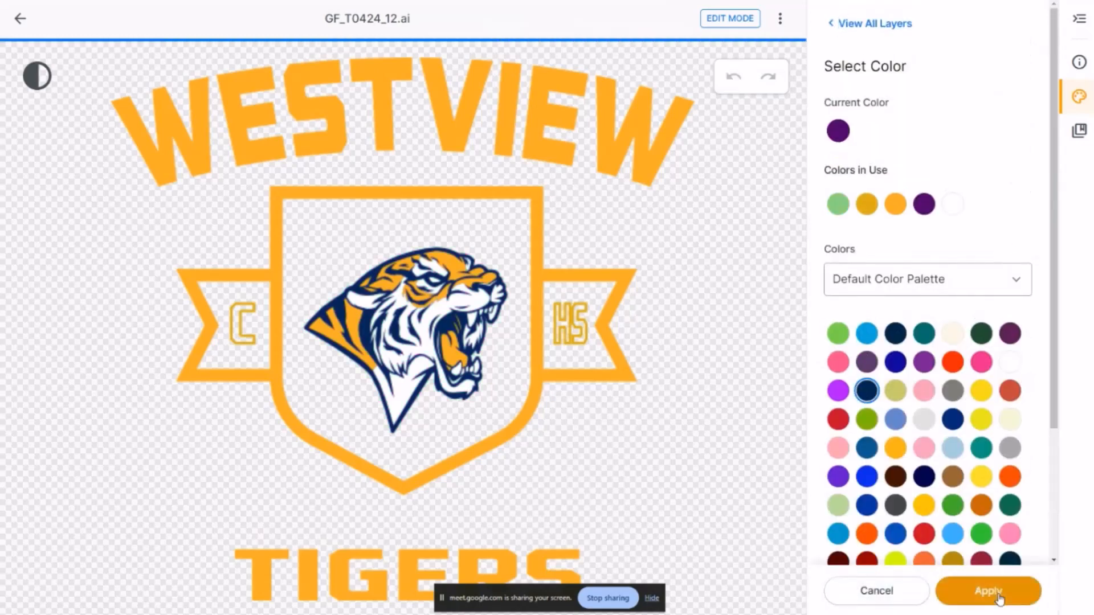
left_click(991, 591)
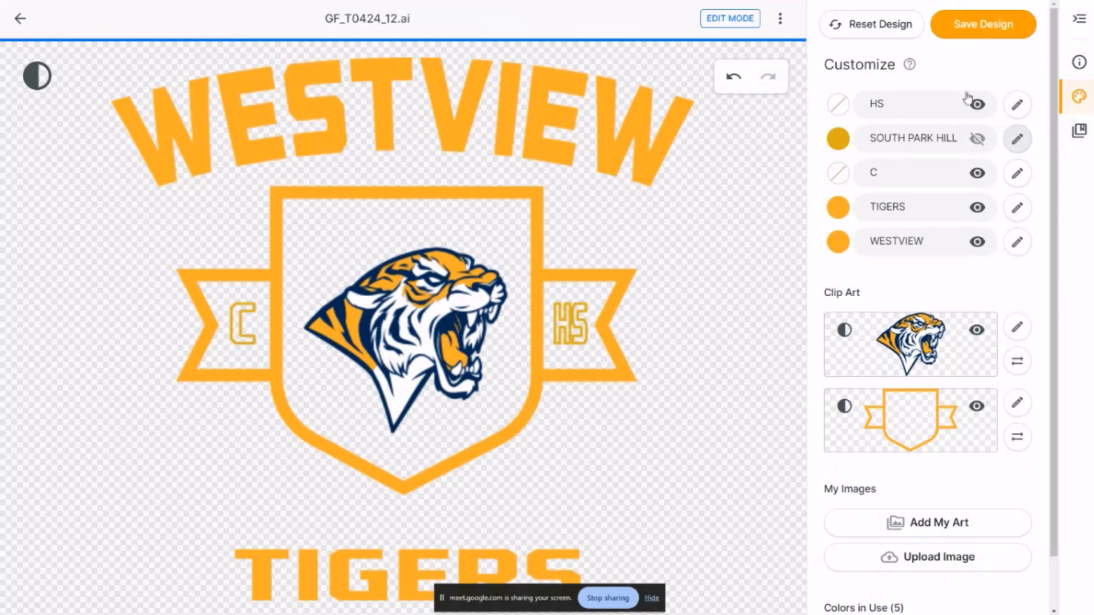
Recolor the WESTVIEW text with the navy blue already used in the design and return to all layers
left_click(1017, 241)
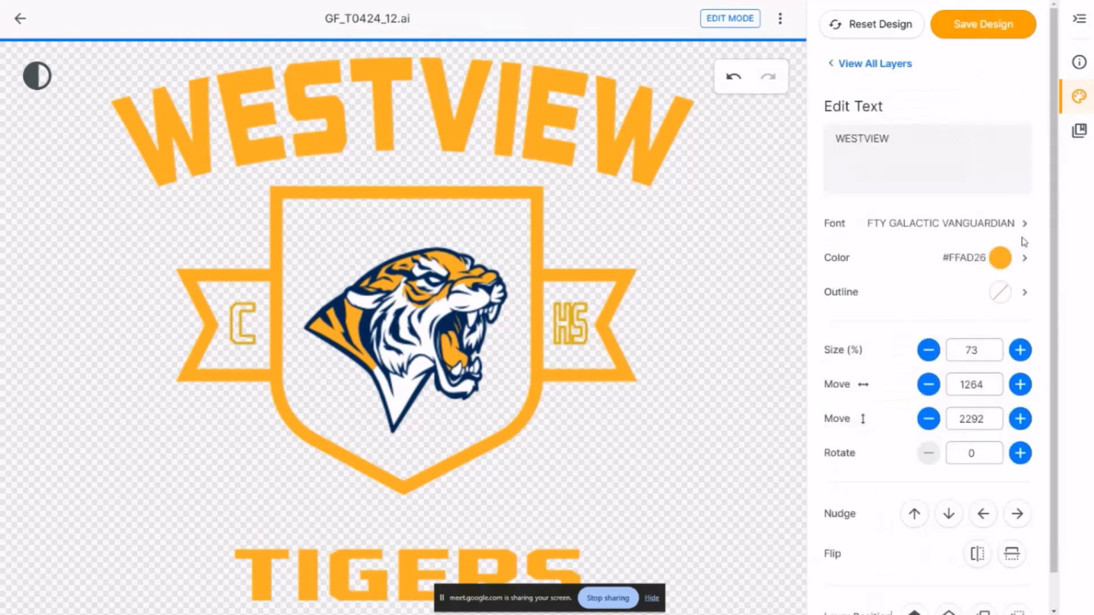
left_click(1003, 255)
left_click(924, 204)
left_click(987, 590)
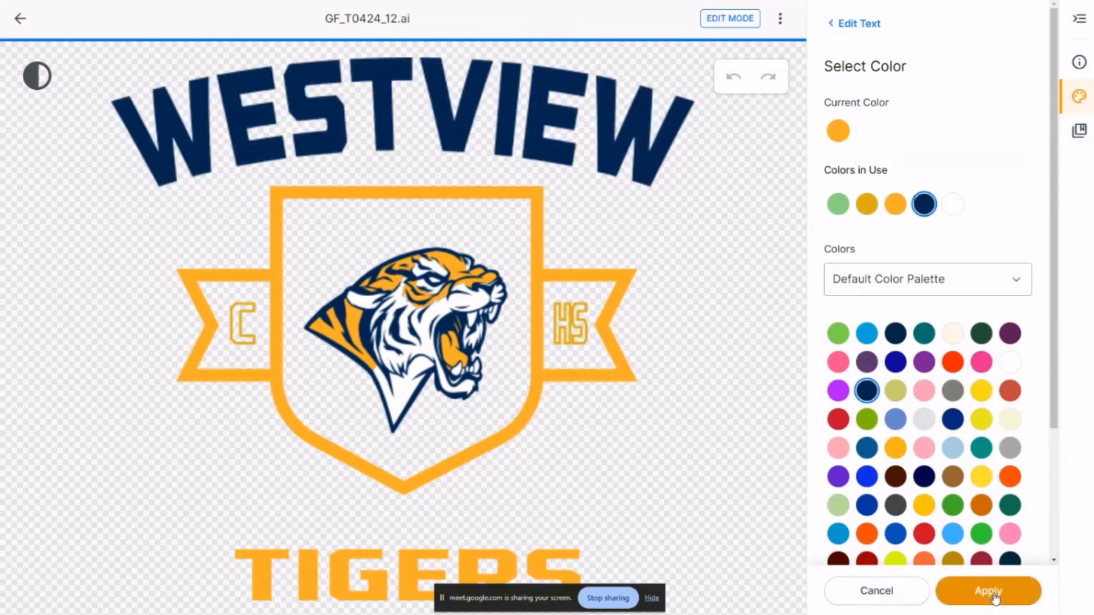
left_click(988, 591)
left_click(858, 64)
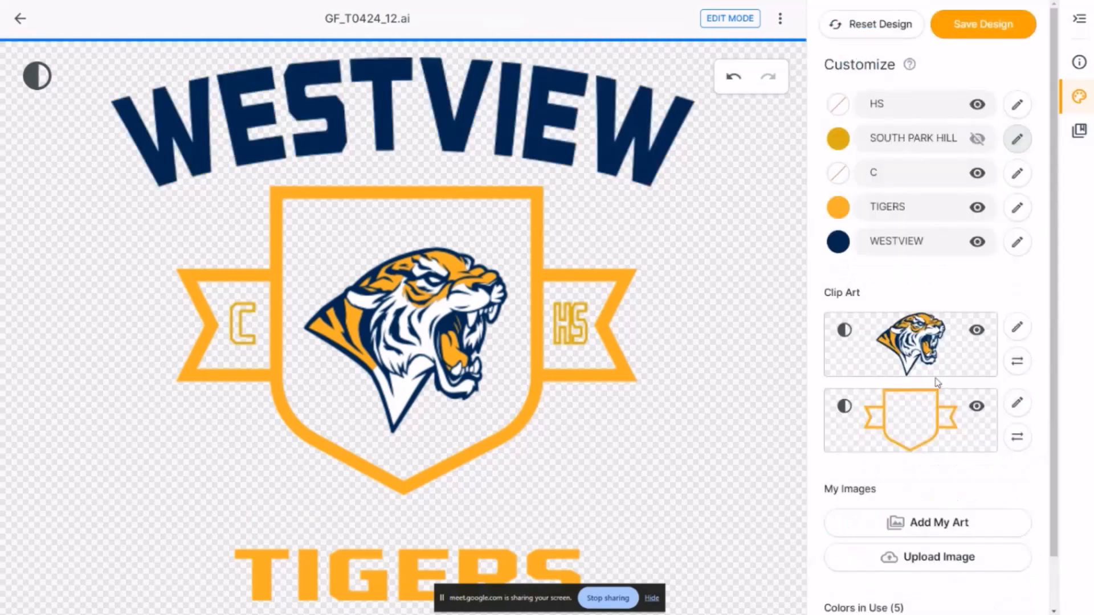
Recolor the TIGERS text with the dark navy blue #002654
scroll(1019, 140, "down", 1)
left_click(1017, 152)
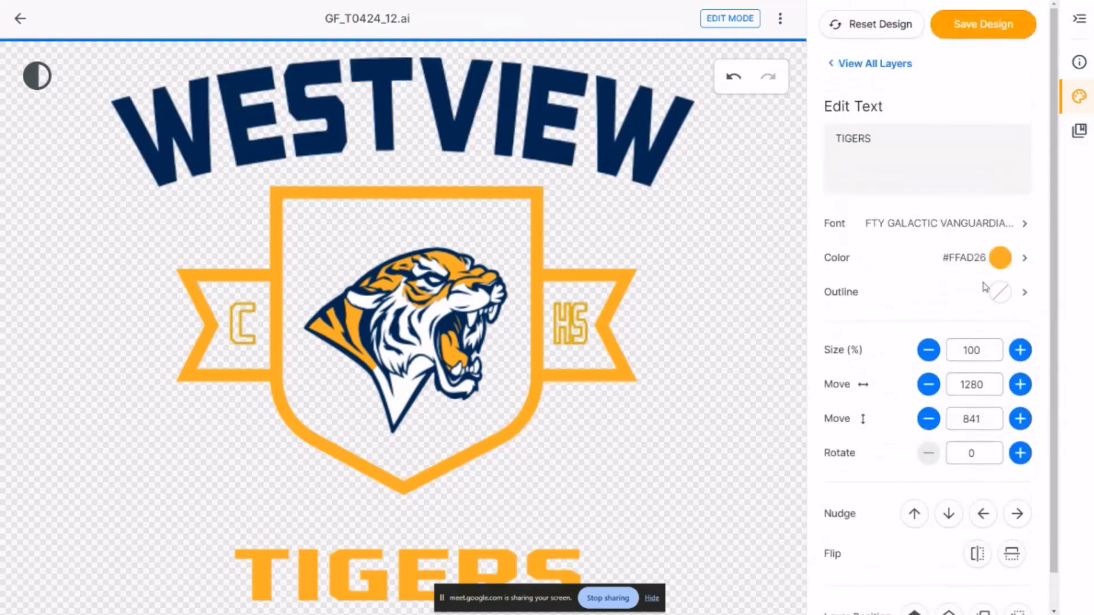
left_click(996, 258)
left_click(867, 391)
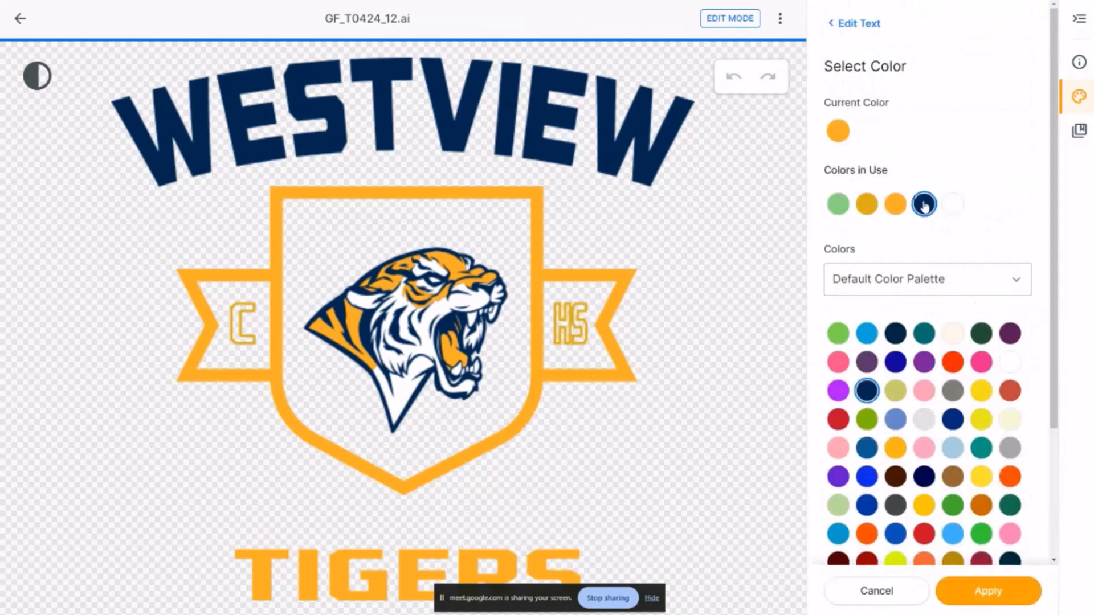
left_click(987, 591)
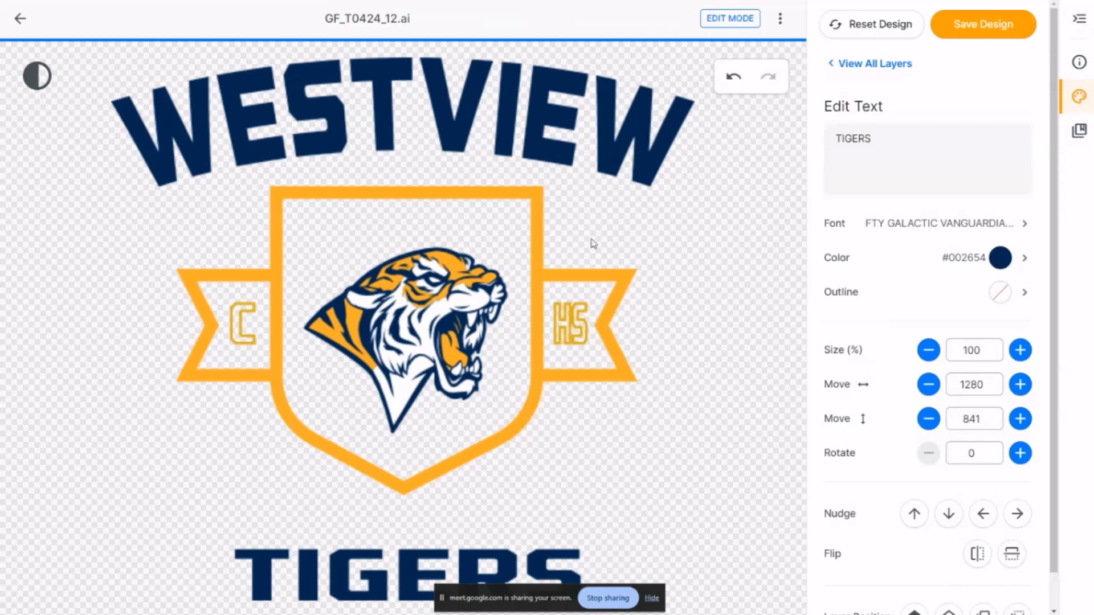
Save the customized design to My Art under the name Westview Tigers 02
left_click(995, 30)
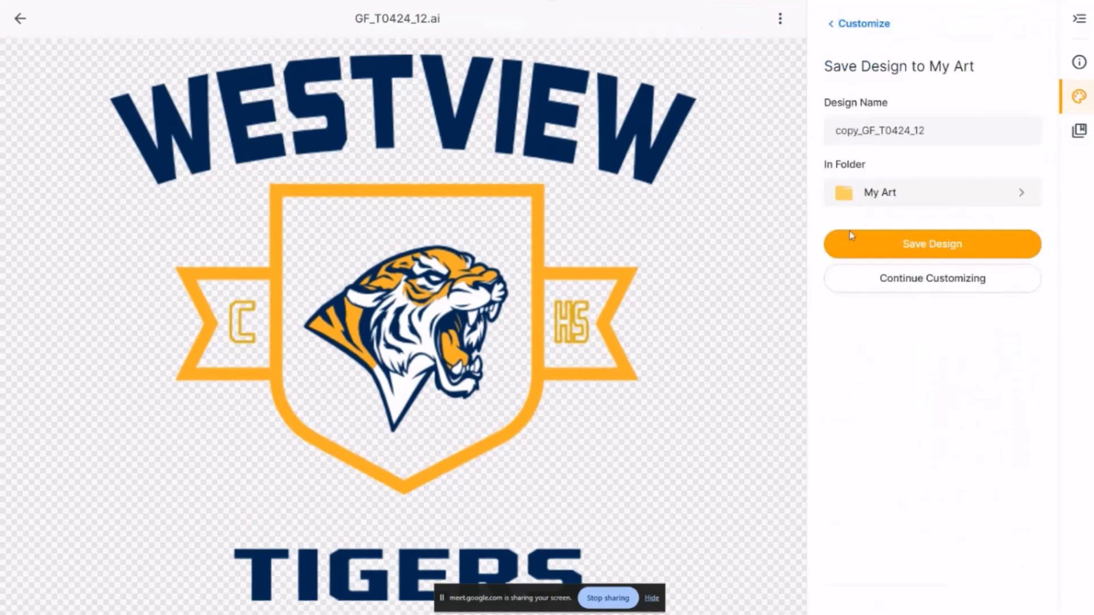
left_click(901, 132)
type("West")
left_click_drag(957, 130, 793, 123)
type("Wes")
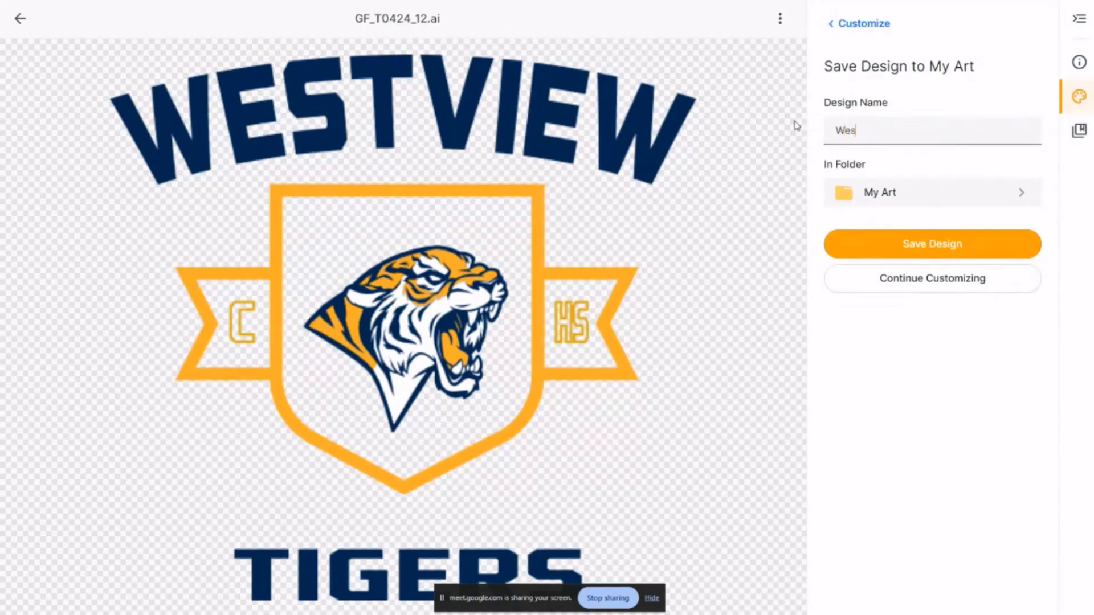
type("tview Tigers 02")
left_click(889, 233)
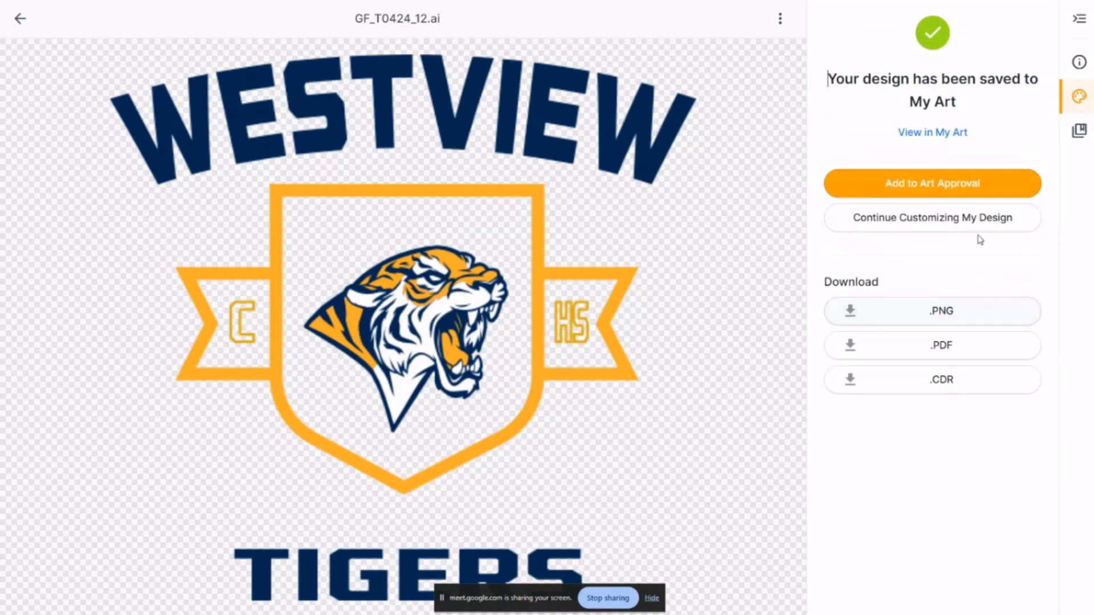
Add the saved design to a new art approval named Westview Tigers Concepts and dismiss the notification
left_click(976, 184)
left_click(421, 219)
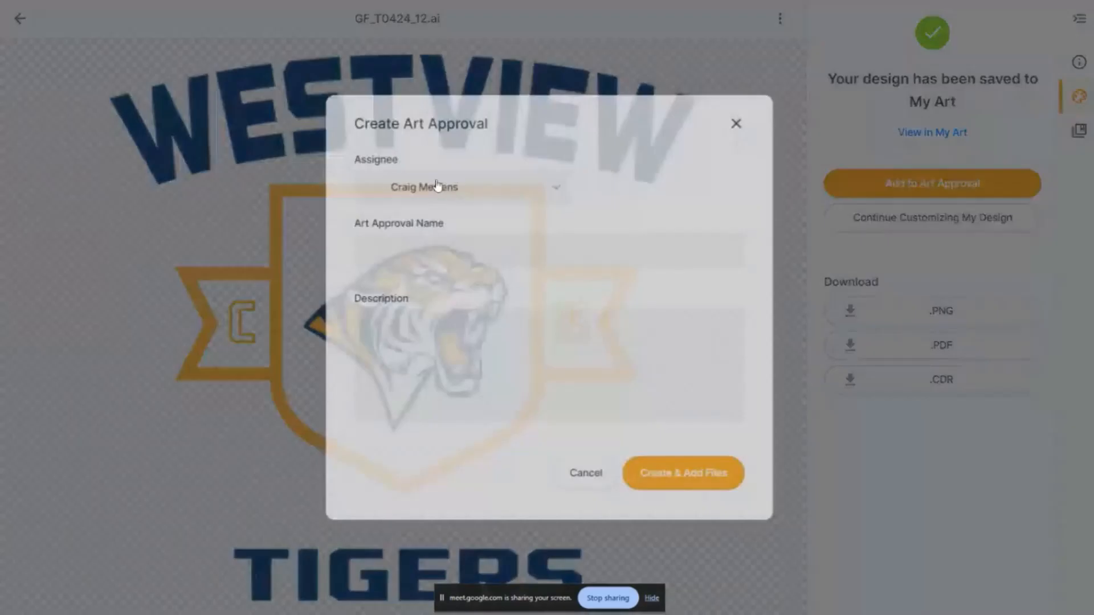
left_click(386, 253)
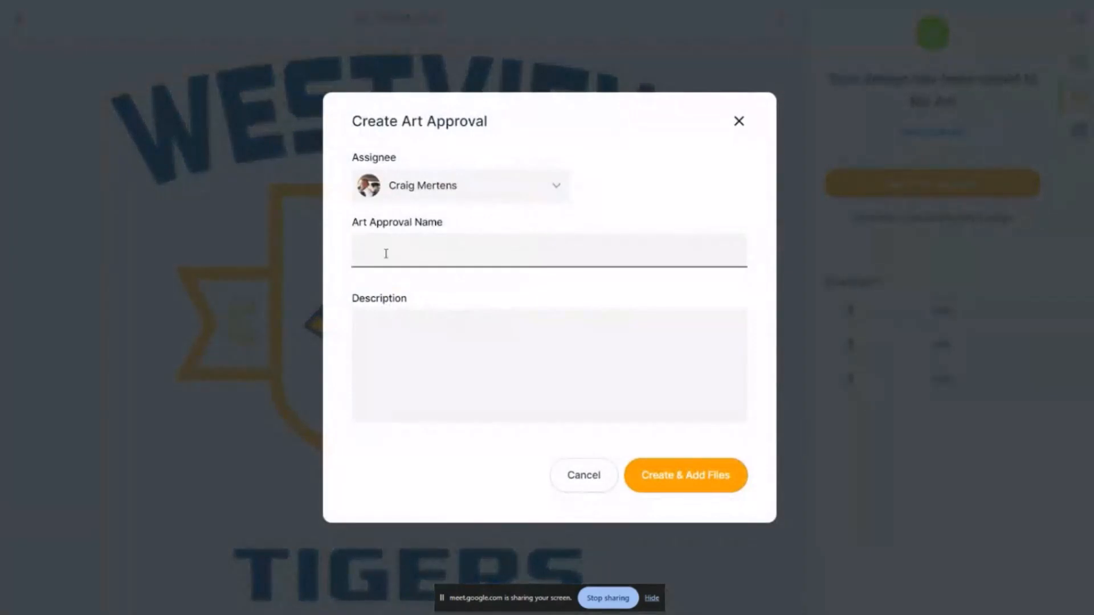
type("Westview Tigers Concepts")
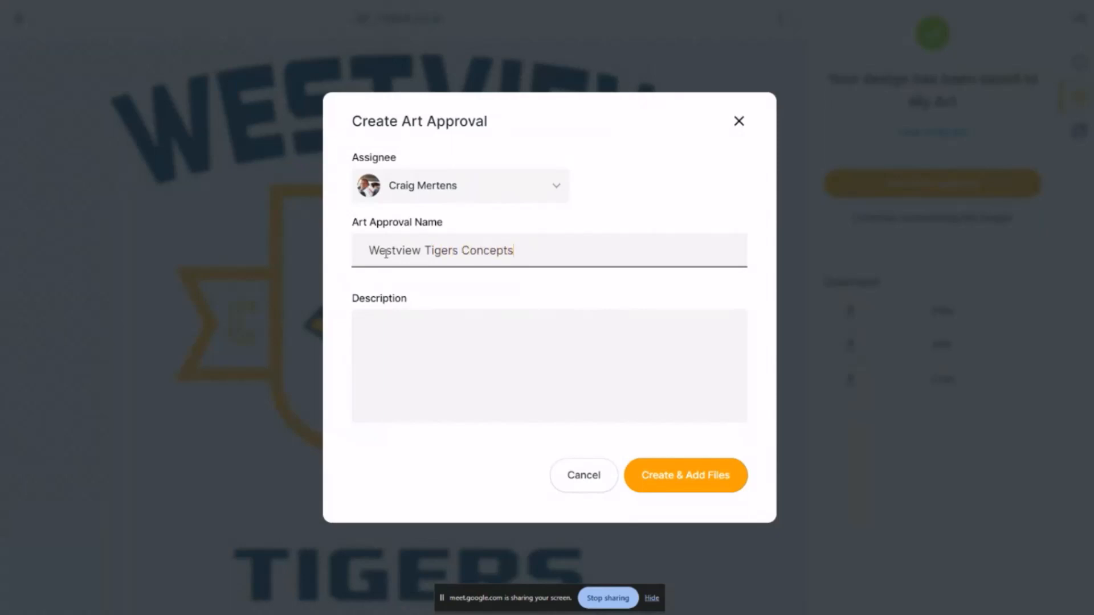
left_click(717, 484)
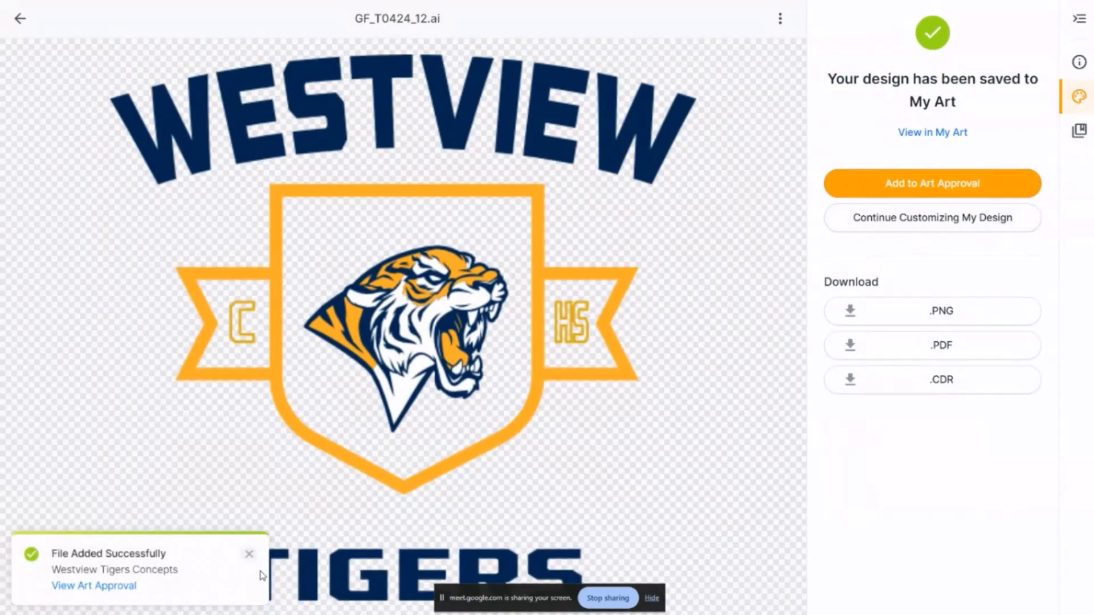
left_click(248, 554)
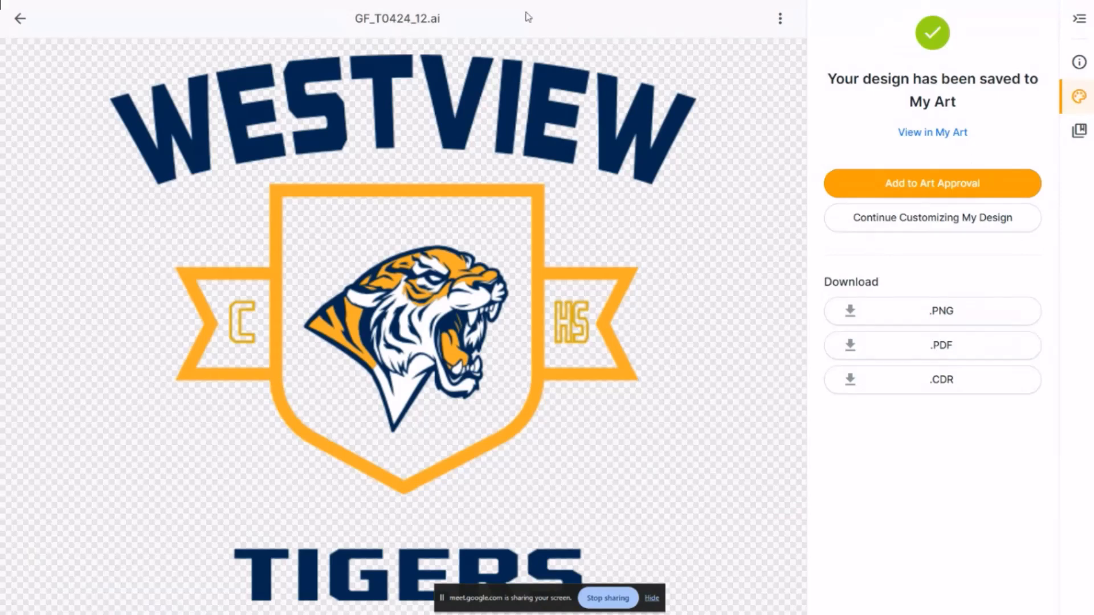
Leave the stock design and open the Westview Tigers Concepts art approval
left_click(21, 23)
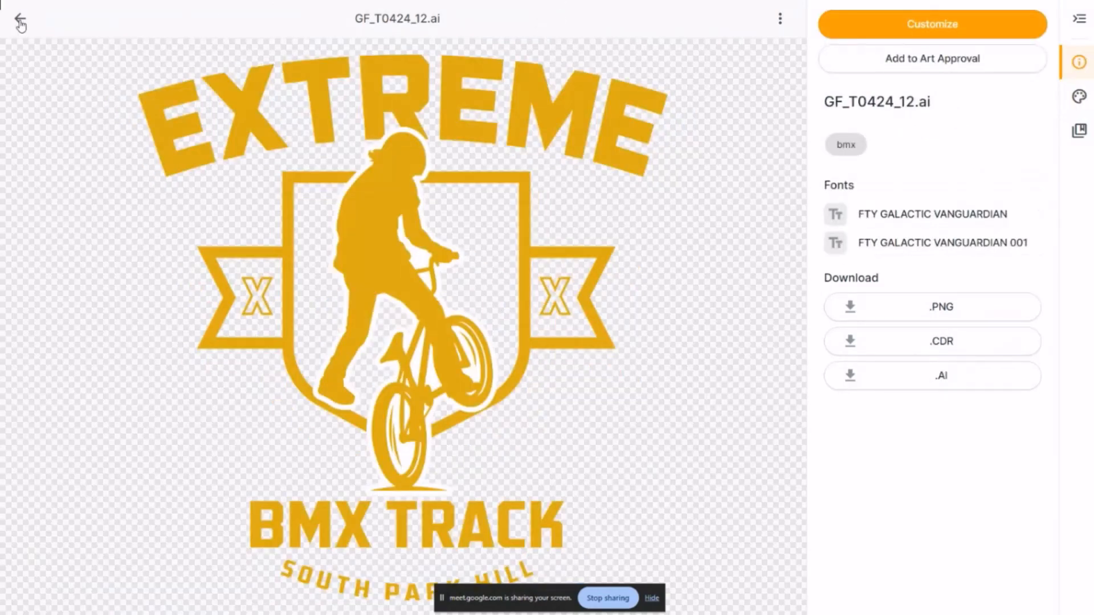
left_click(21, 22)
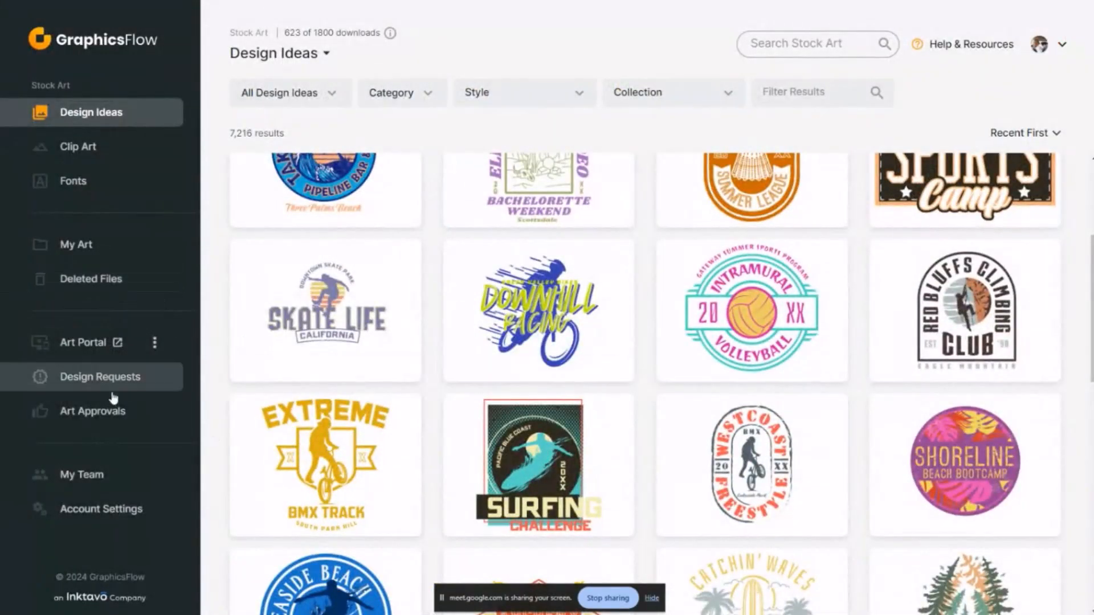
left_click(94, 411)
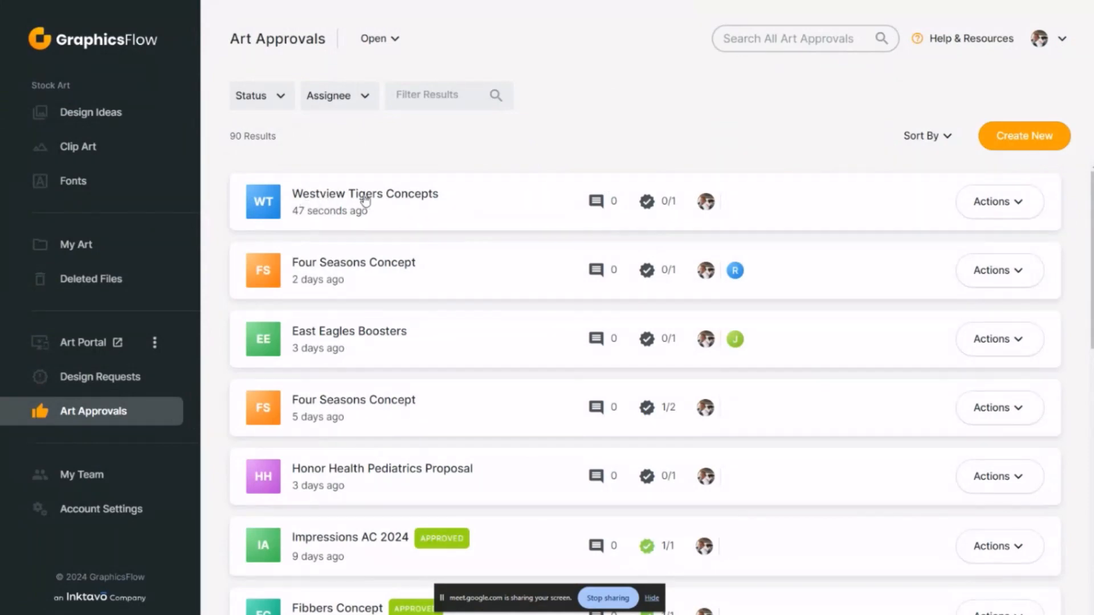
left_click(423, 200)
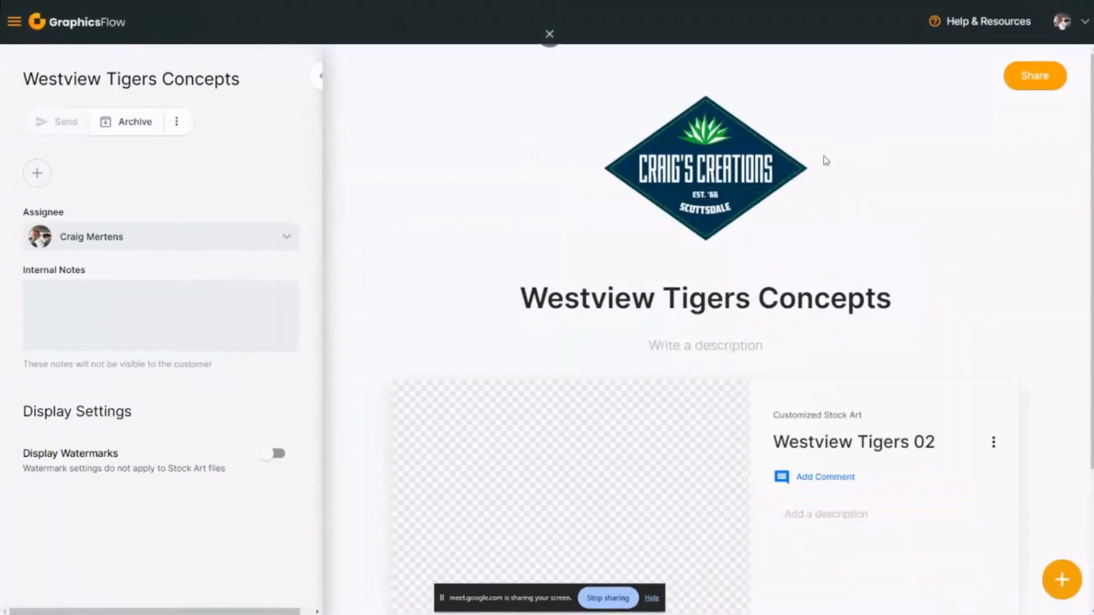
Give the Westview Tigers 02 artwork a gray background color and return to the art approval
scroll(772, 325, "down", 3)
left_click(657, 308)
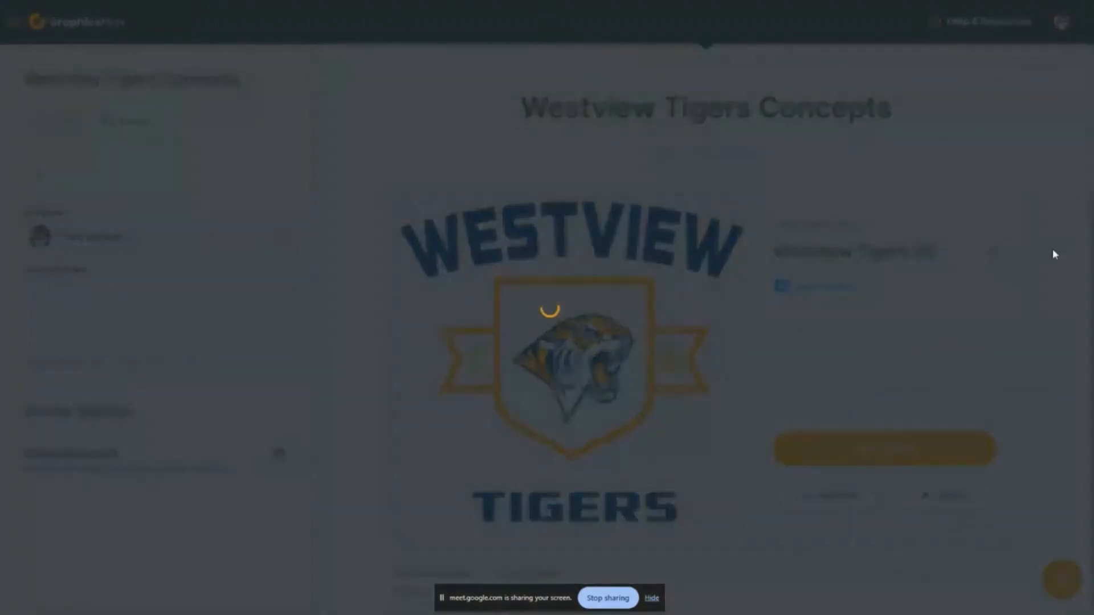
left_click(1079, 177)
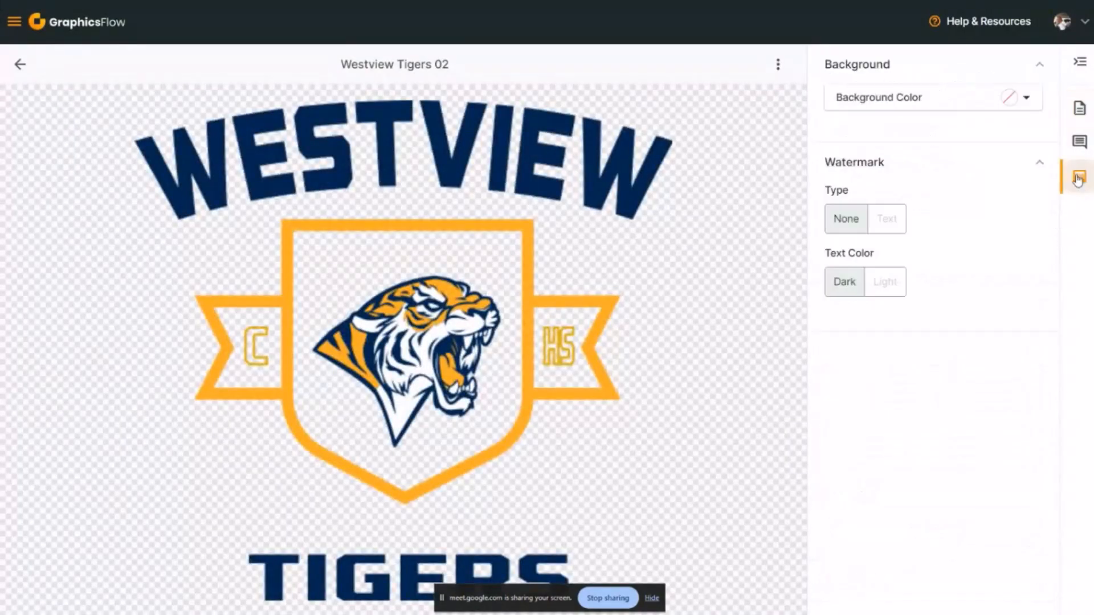
left_click(988, 100)
left_click_drag(838, 128, 832, 150)
left_click(733, 191)
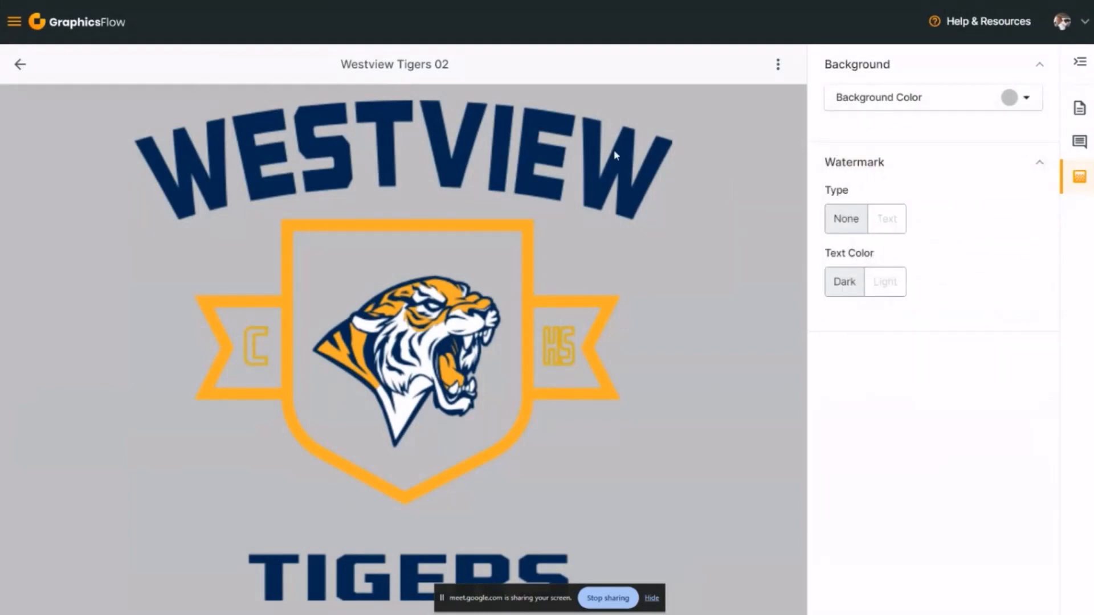
left_click(25, 68)
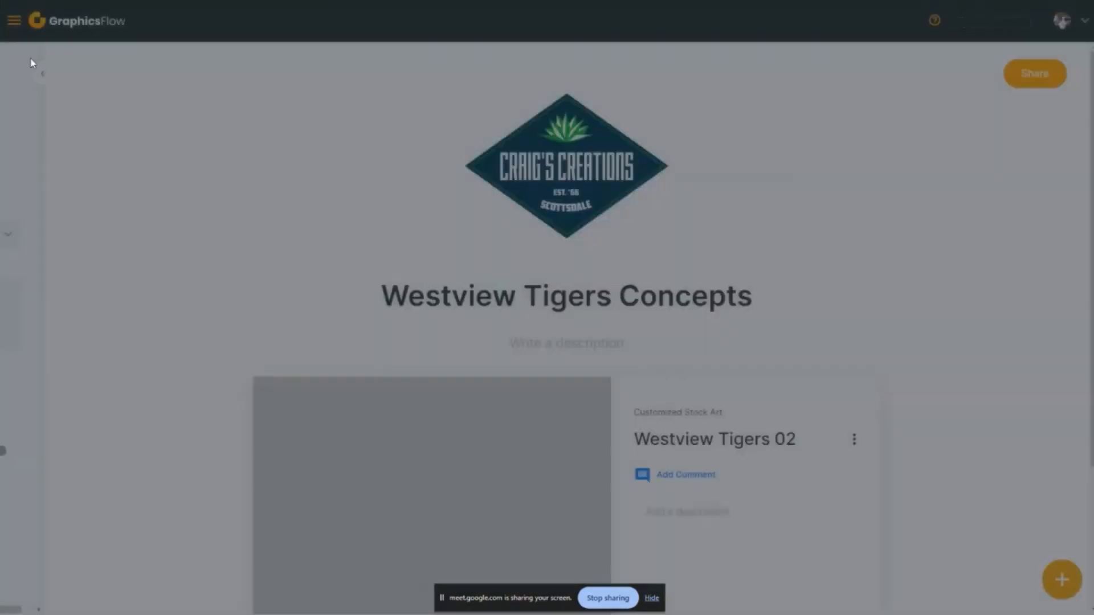
Add both Central Cougars 03 files and the 93.95 KB Central Cougars Baseball 01 from My Art's Central Cougars folder to the approval
scroll(990, 330, "down", 3)
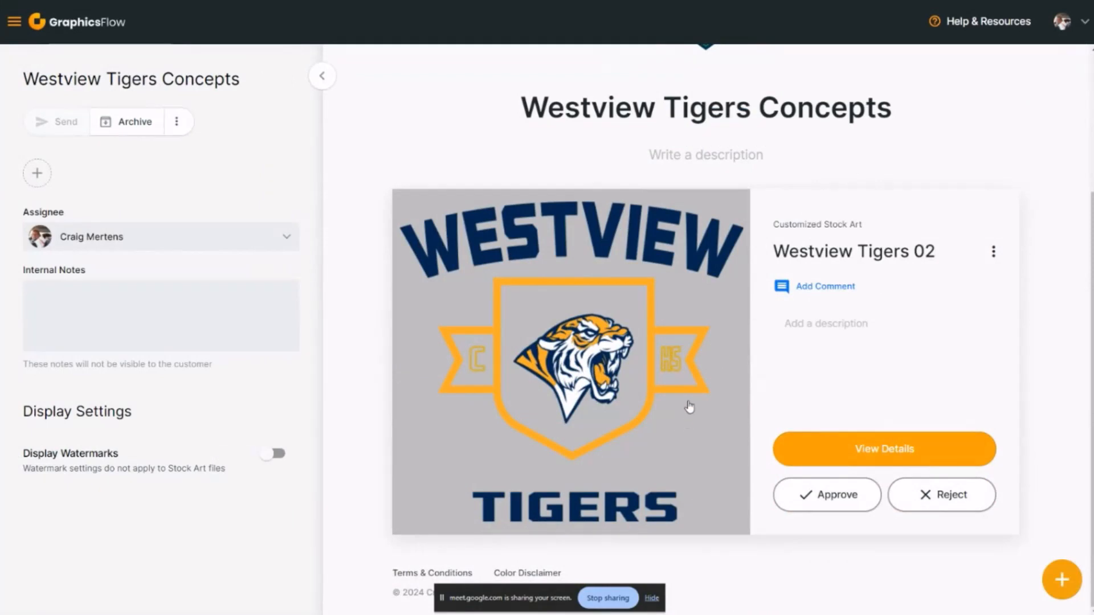
left_click(1062, 587)
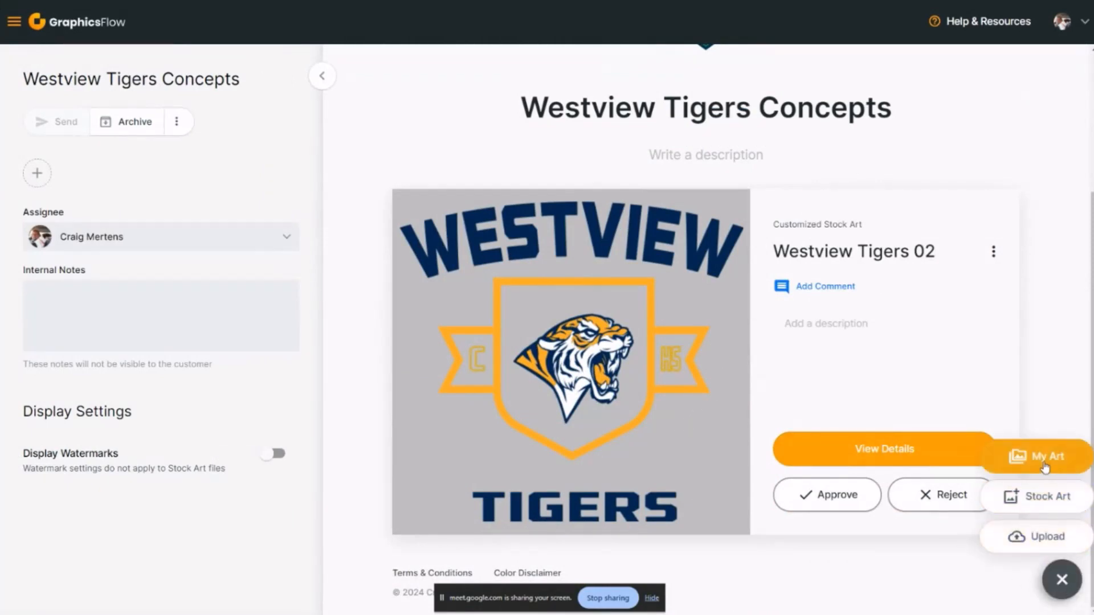
left_click(1044, 462)
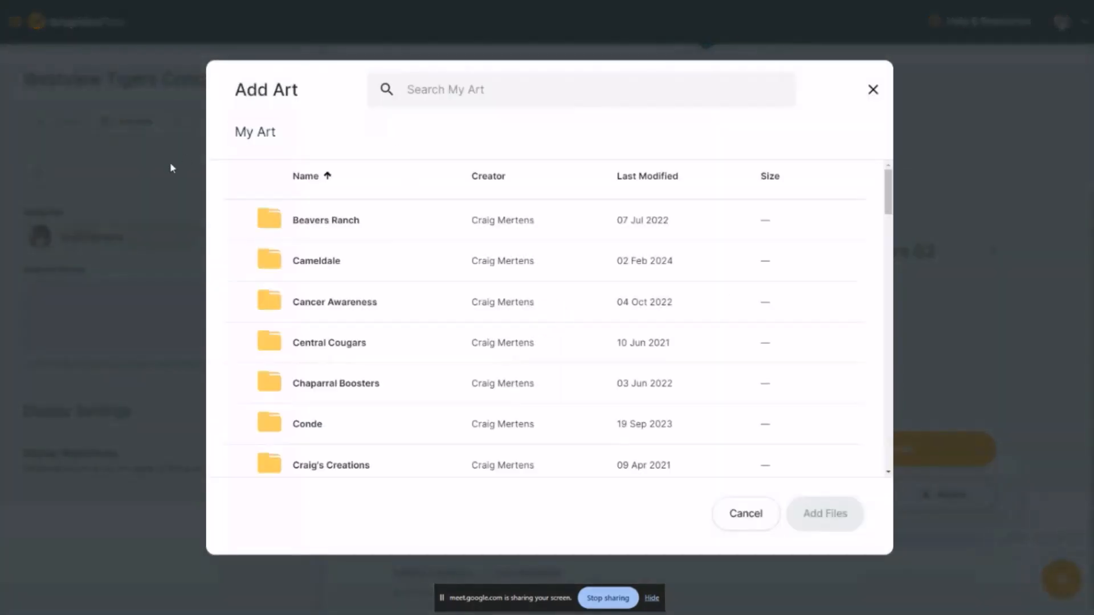
left_click(326, 343)
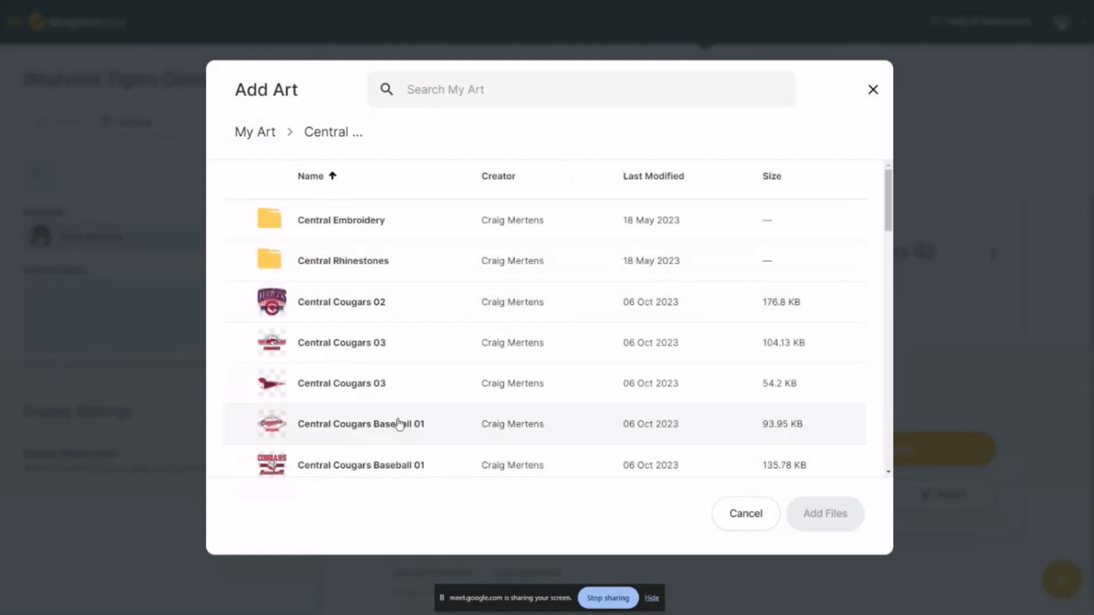
scroll(393, 419, "down", 1)
left_click(292, 288)
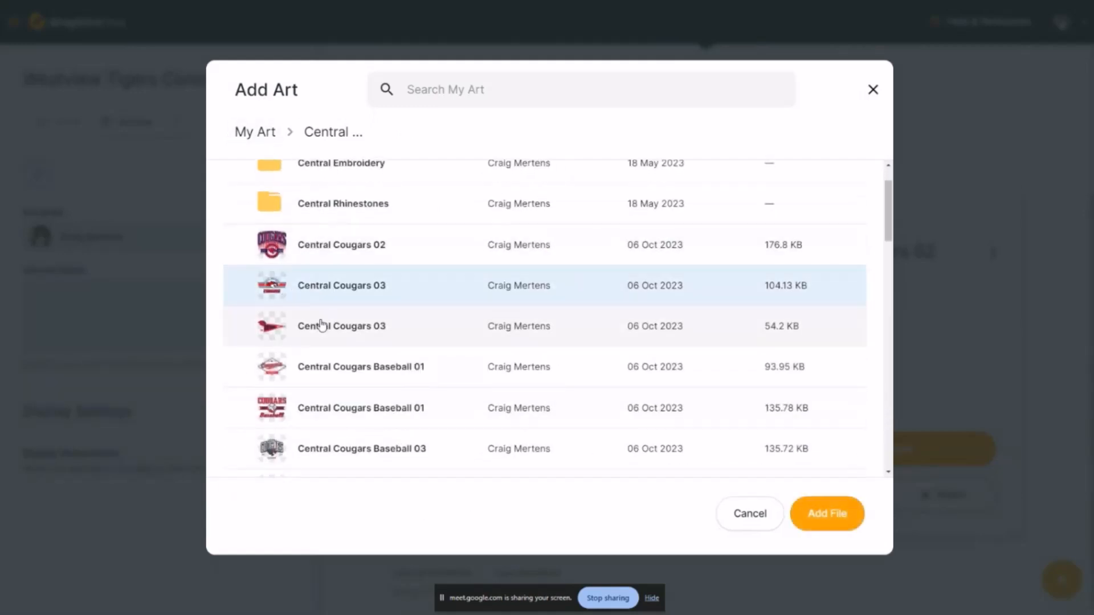
left_click(304, 370)
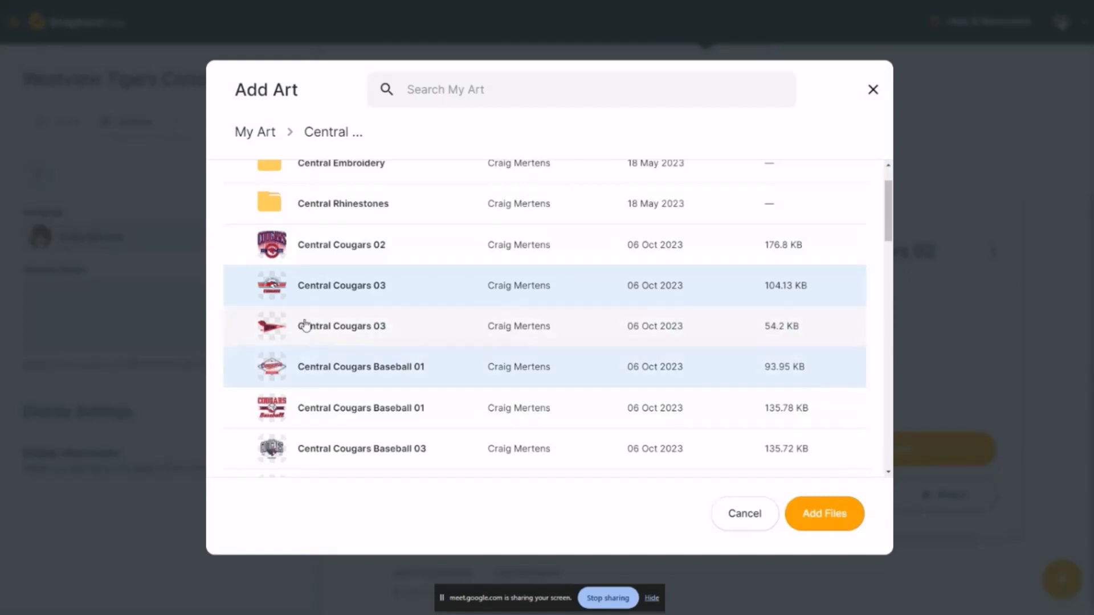
left_click(334, 324)
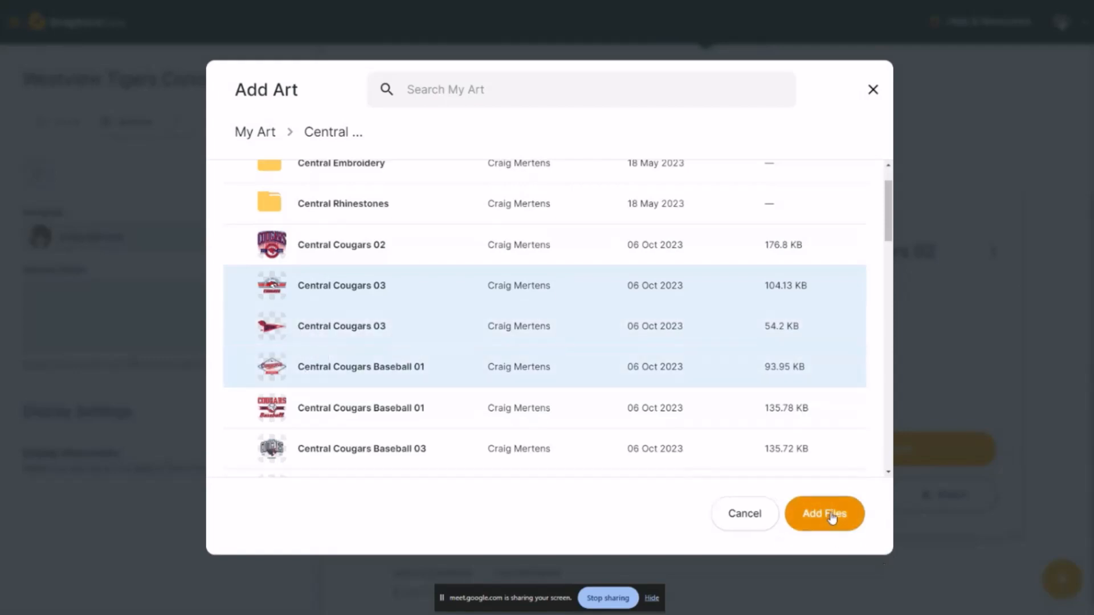
left_click(832, 514)
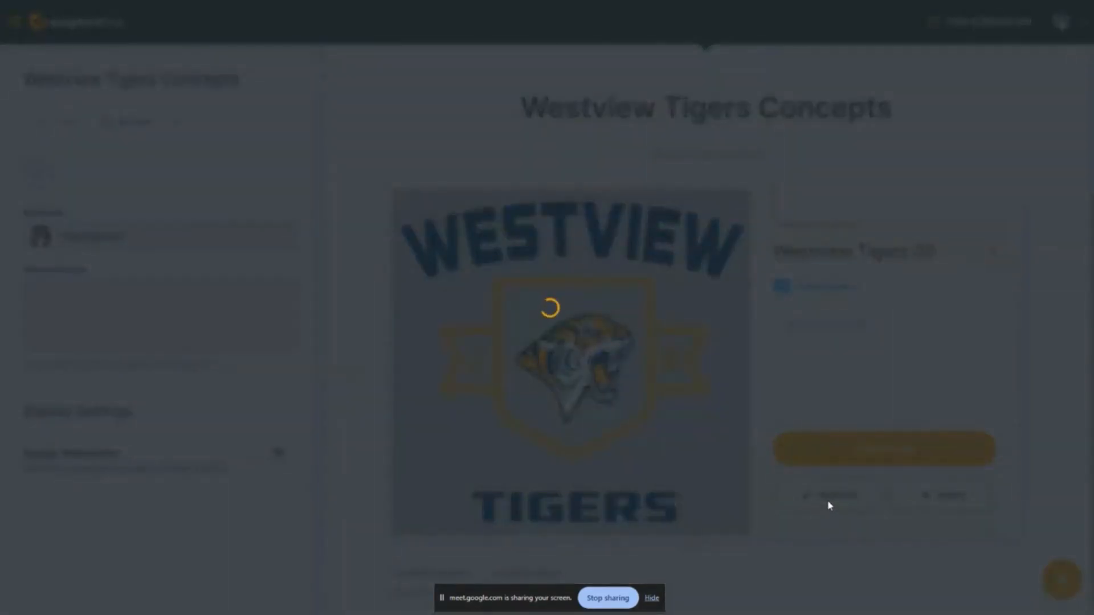
Move the Westview Tigers 02 artwork to the first position in the art approval
scroll(719, 439, "down", 5)
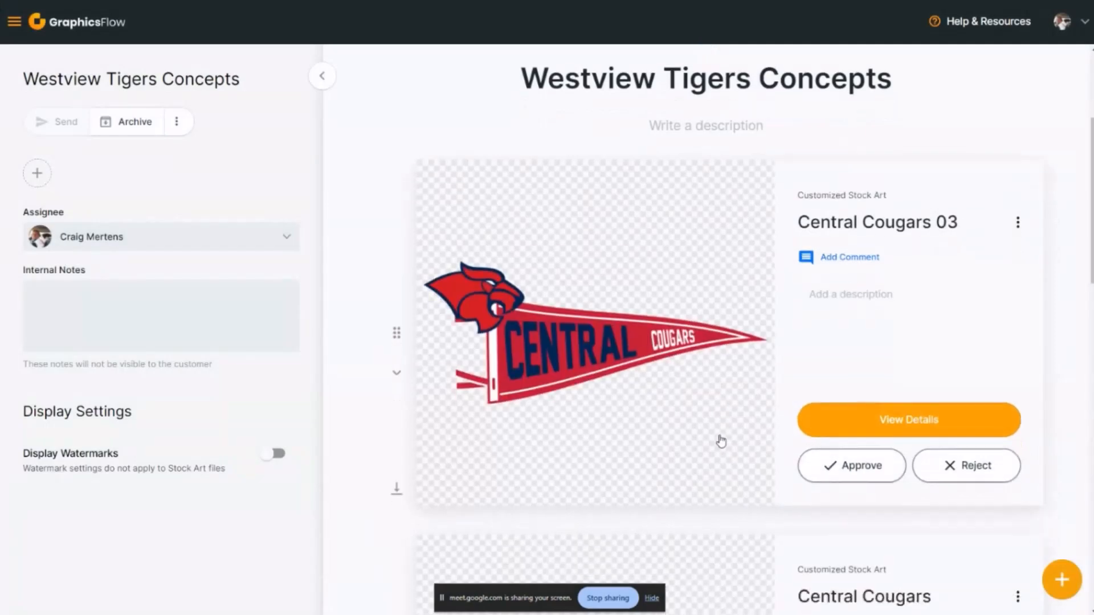
scroll(714, 433, "down", 10)
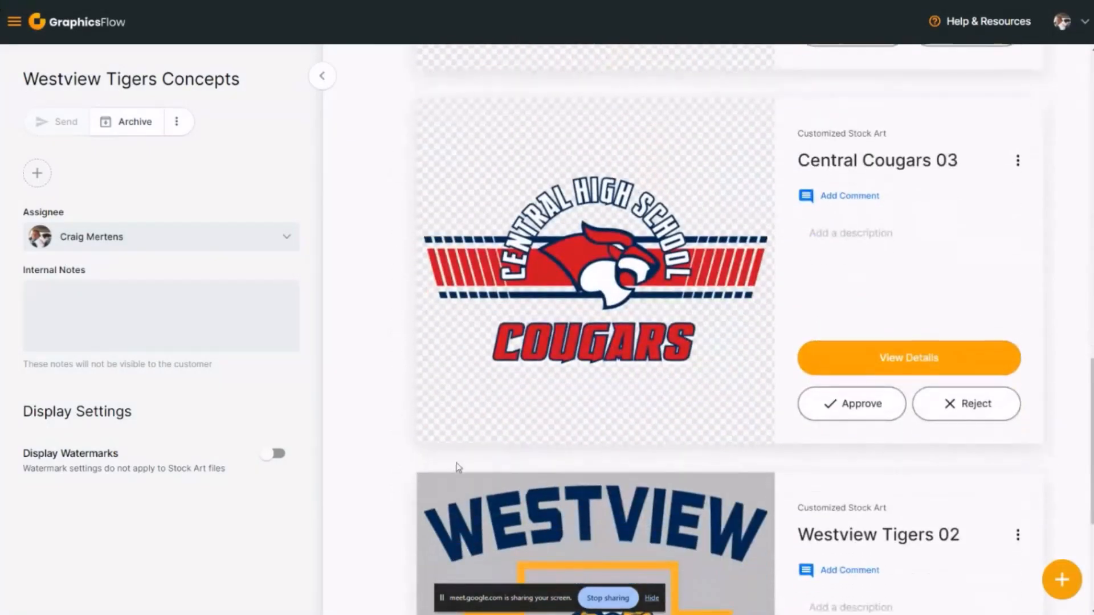
left_click(400, 490)
scroll(852, 362, "up", 15)
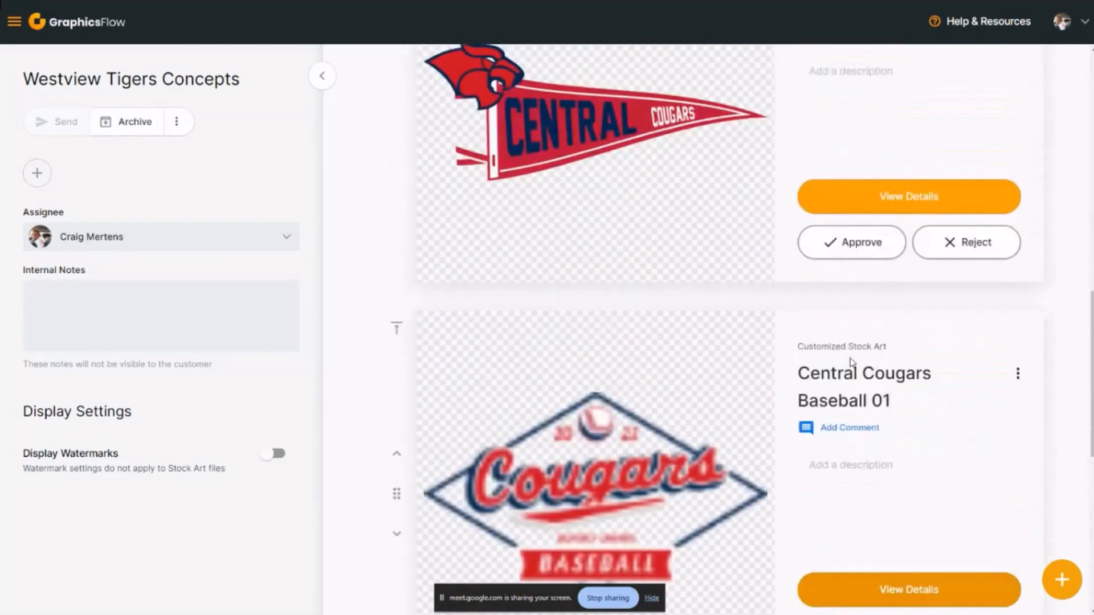
scroll(853, 362, "up", 8)
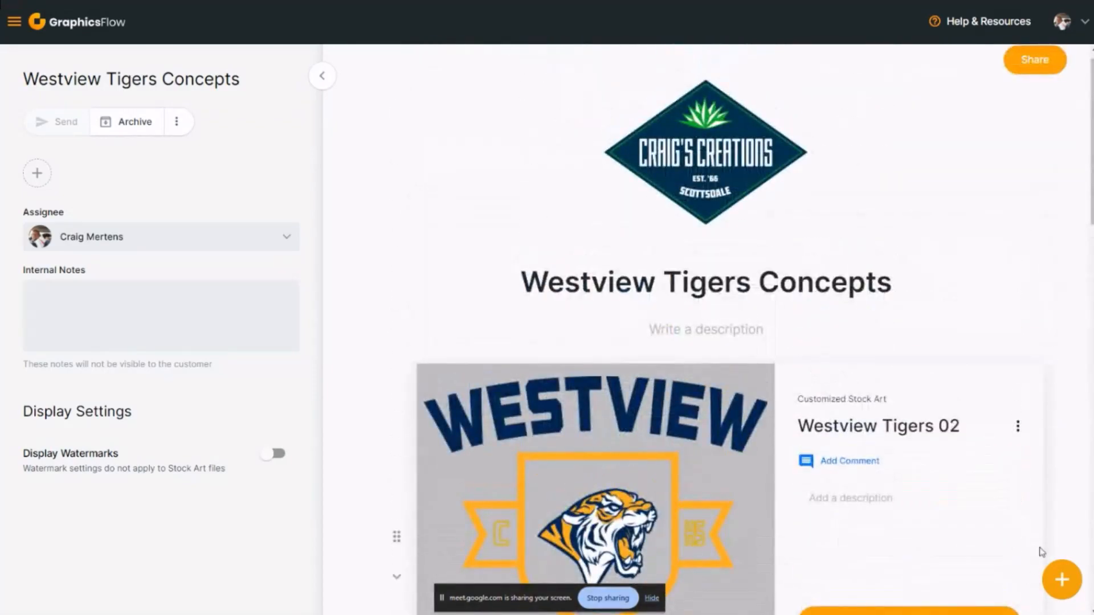
Search the stock design ideas for "softba" and add the Let's Go Longhorns Softball design to the art approval
left_click(1064, 580)
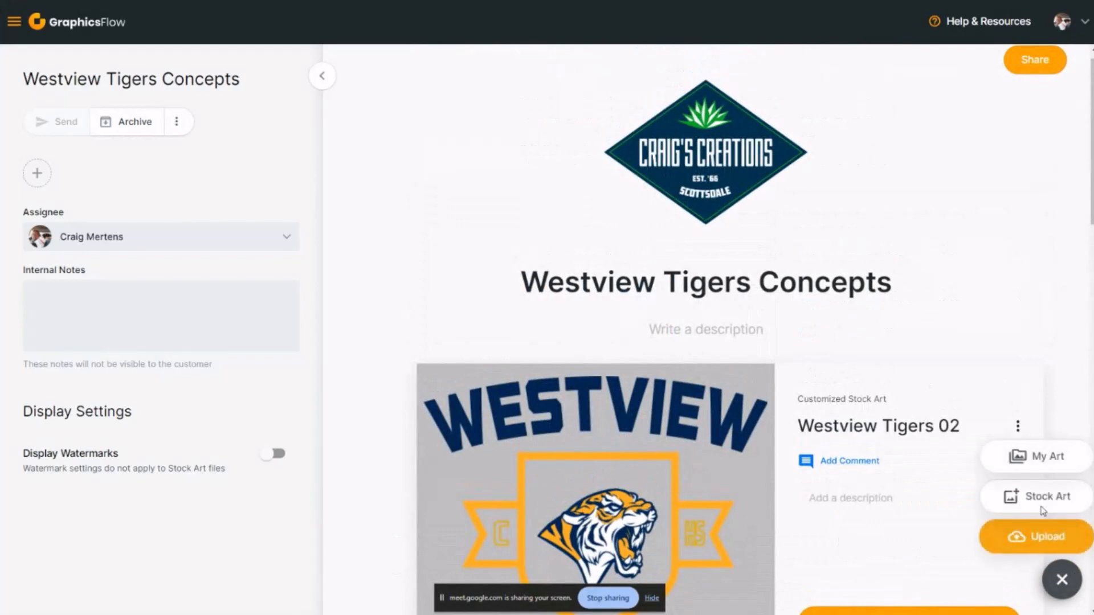
left_click(1043, 502)
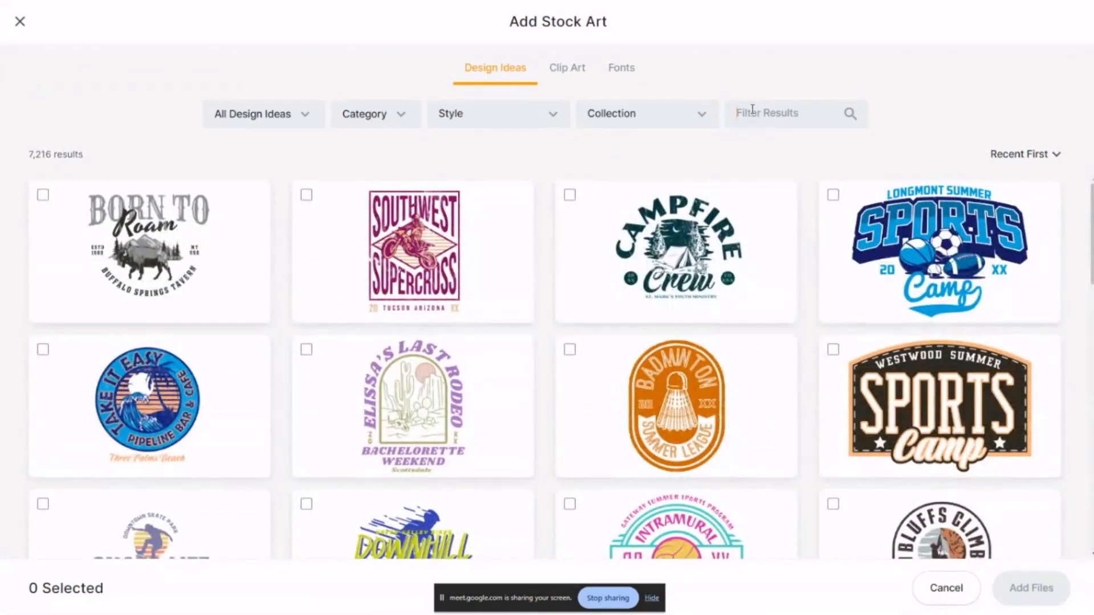
left_click(752, 110)
type("S")
key("BackSpace")
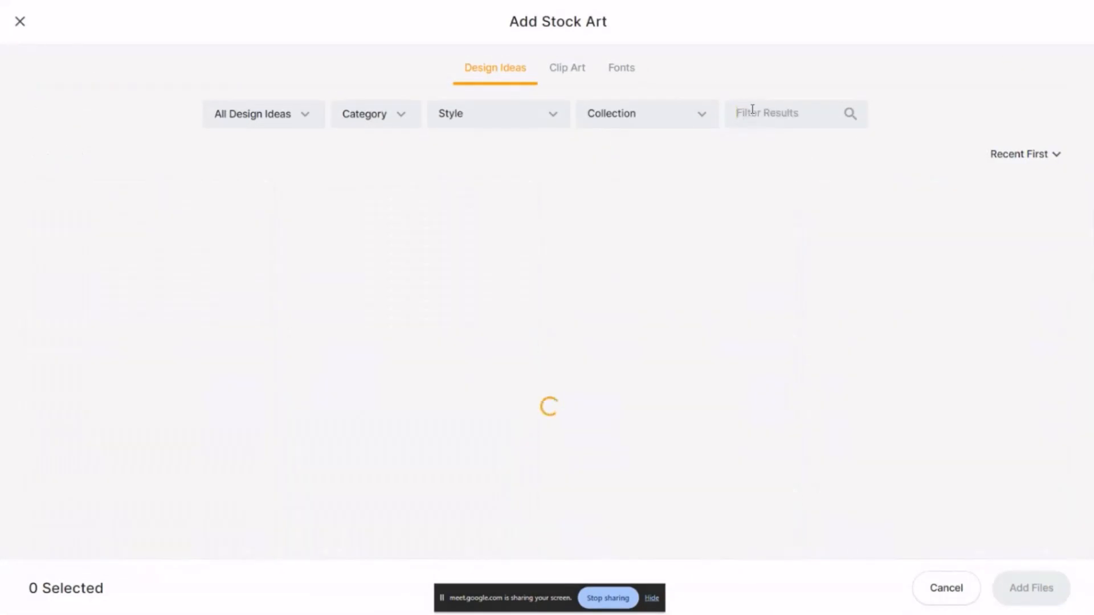
type("softba")
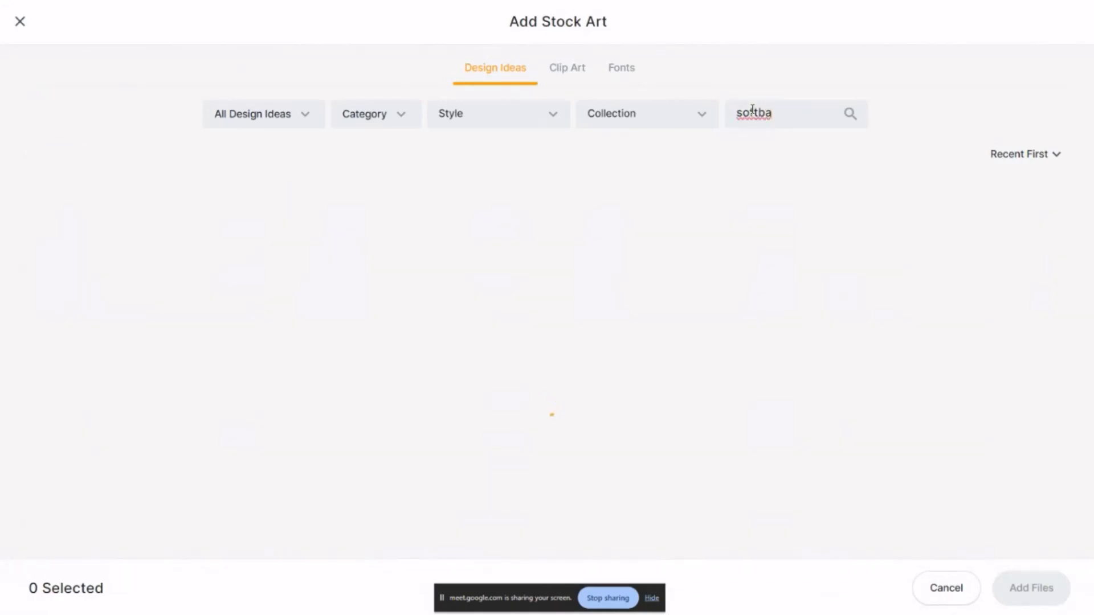
scroll(650, 399, "down", 10)
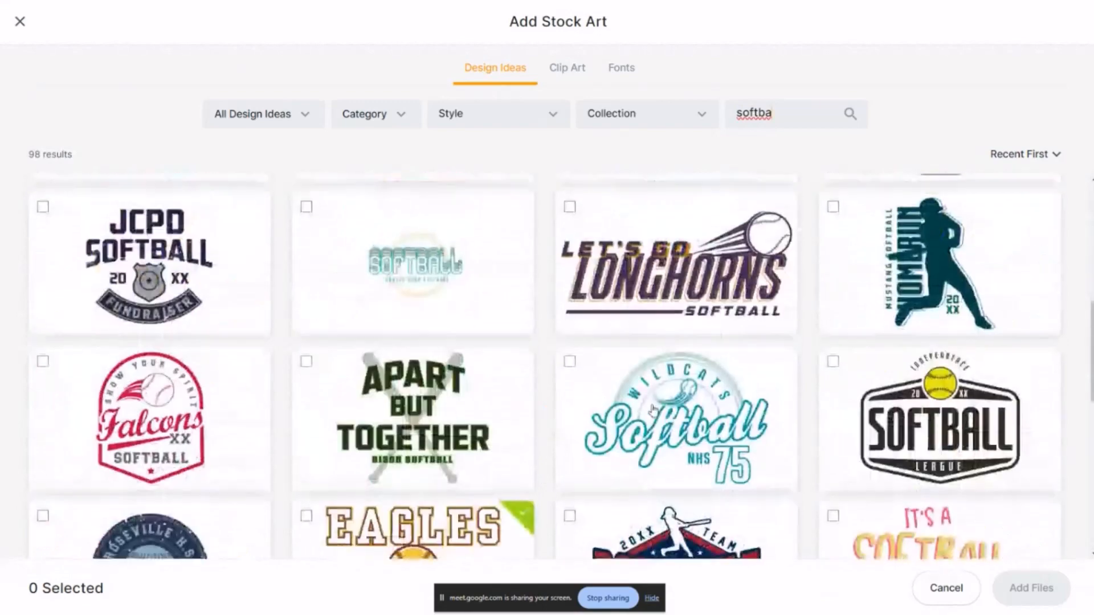
left_click(684, 262)
left_click(1009, 588)
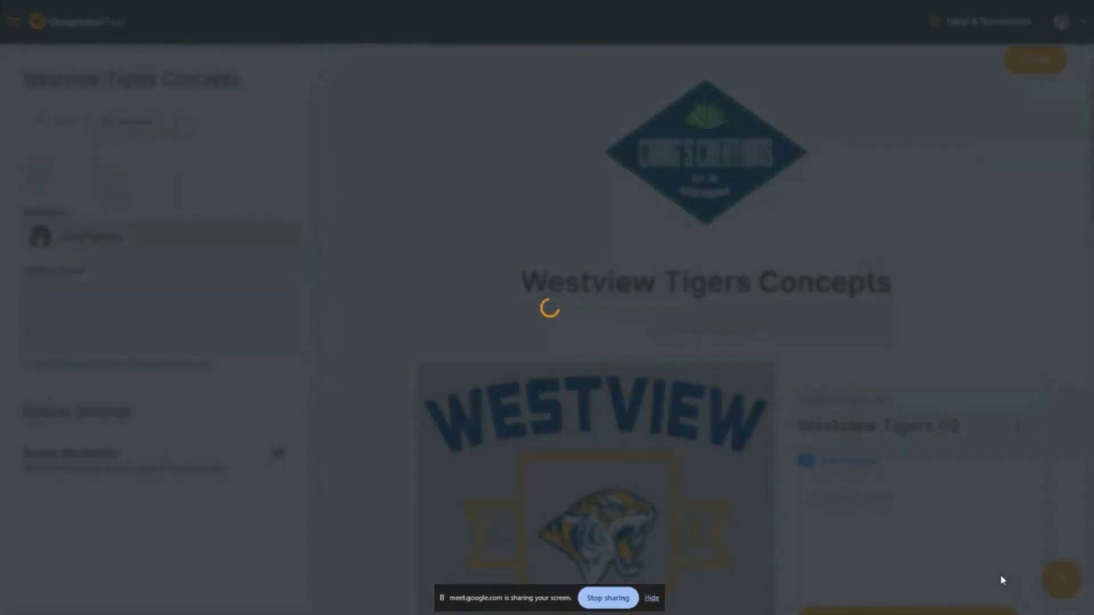
Move the Westview Tigers 02 artwork back to the first position, above the Longhorns Softball design
scroll(766, 459, "down", 7)
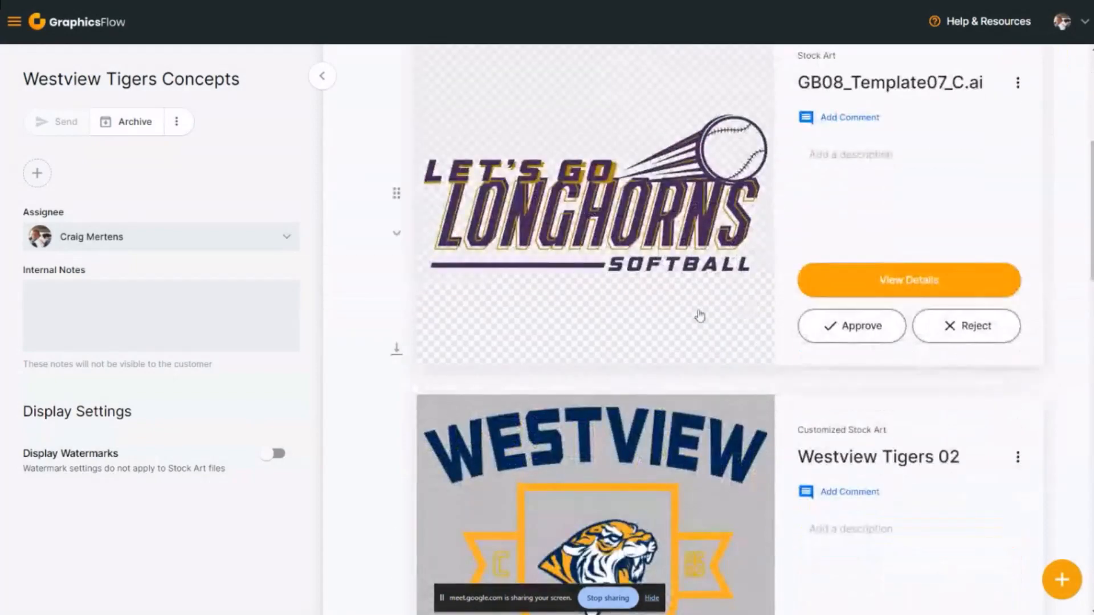
left_click(397, 354)
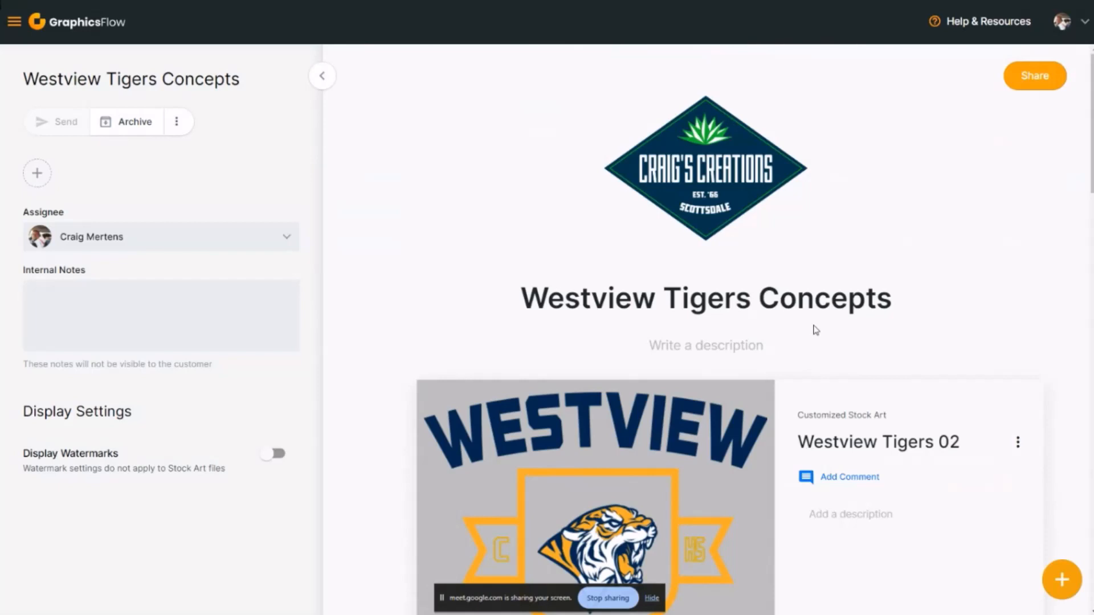
scroll(821, 319, "down", 4)
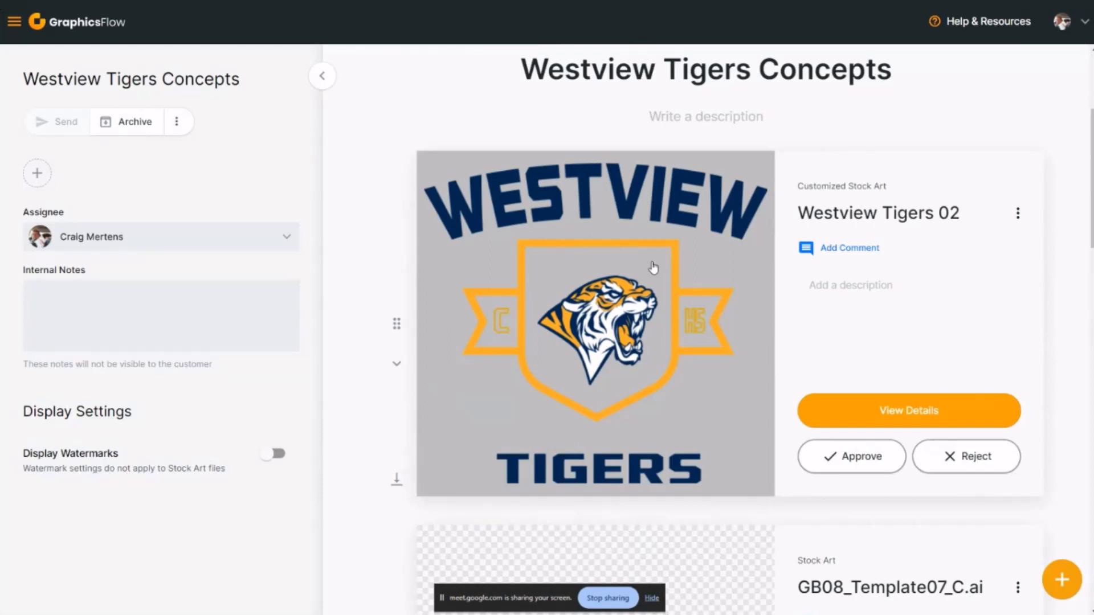
scroll(724, 322, "up", 4)
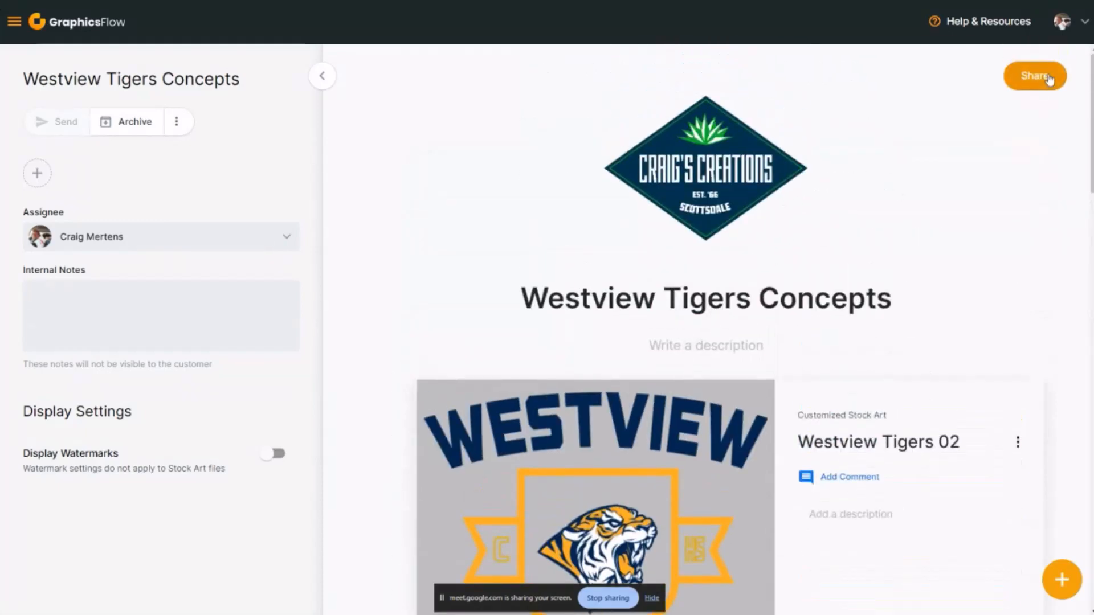
Examine the collaborator invitation and the permission choices for the art approval's shareable link, then close the invitation
left_click(1039, 81)
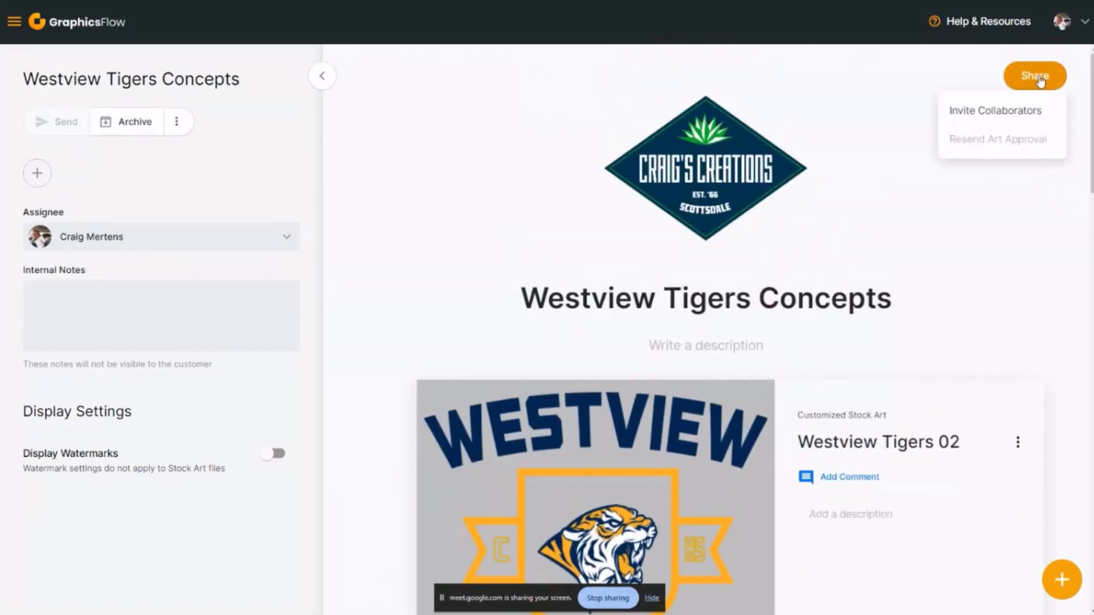
left_click(1009, 113)
left_click(653, 399)
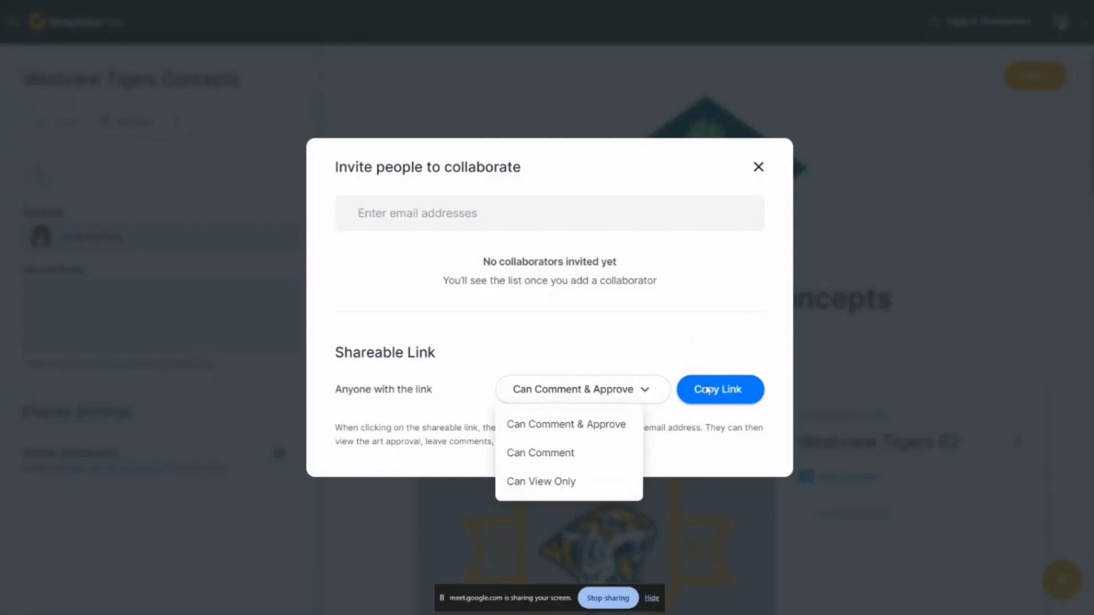
left_click(520, 313)
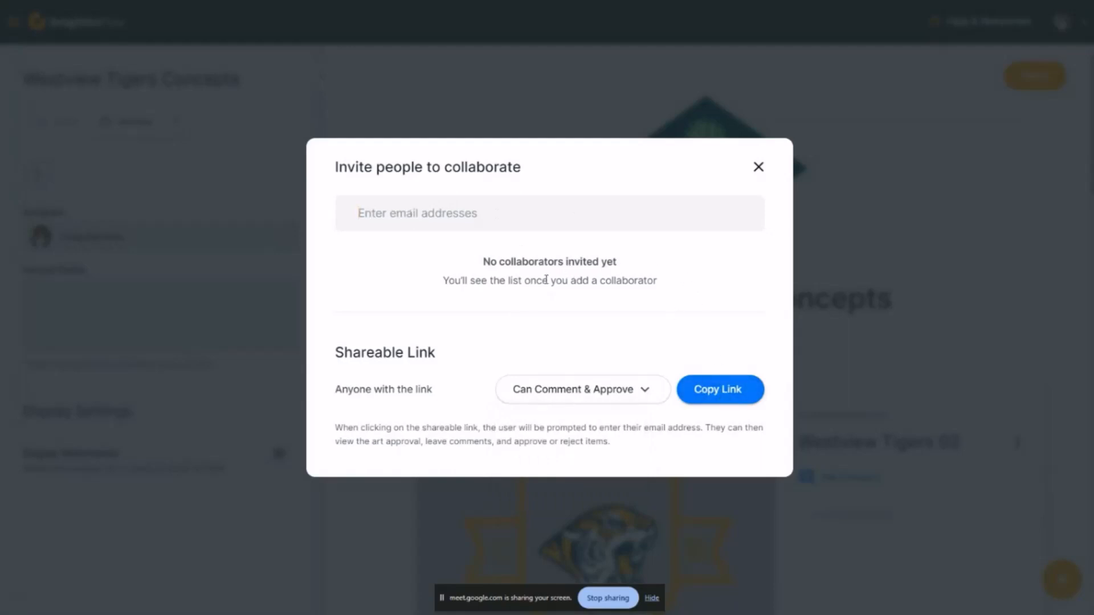
left_click(758, 170)
Approve the Westview Tigers 02 artwork without adding a comment
scroll(835, 245, "down", 5)
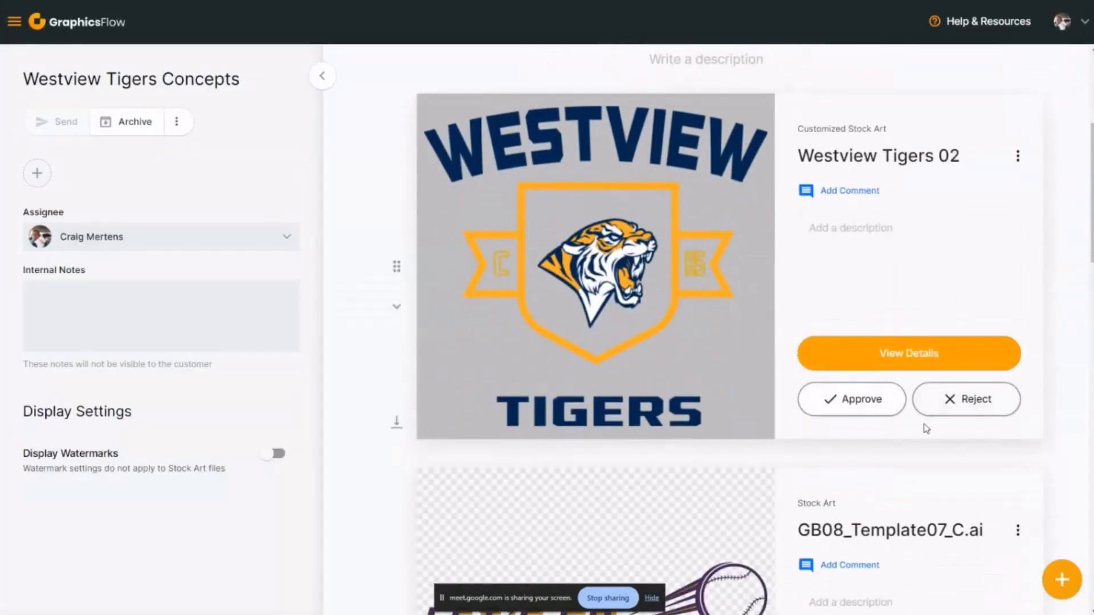
scroll(923, 428, "up", 3)
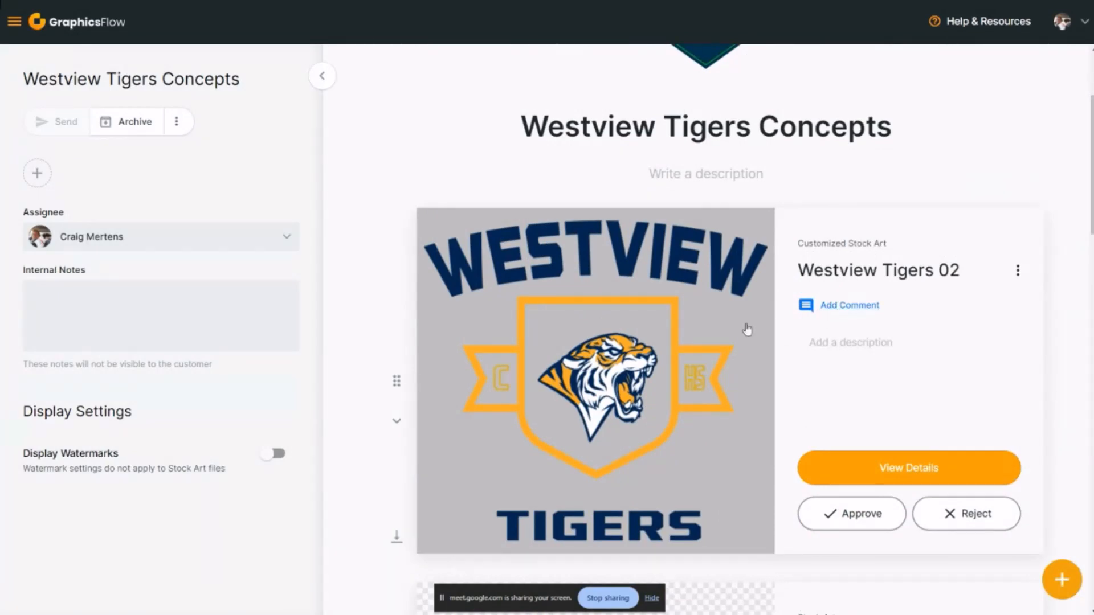
left_click(880, 519)
left_click(713, 429)
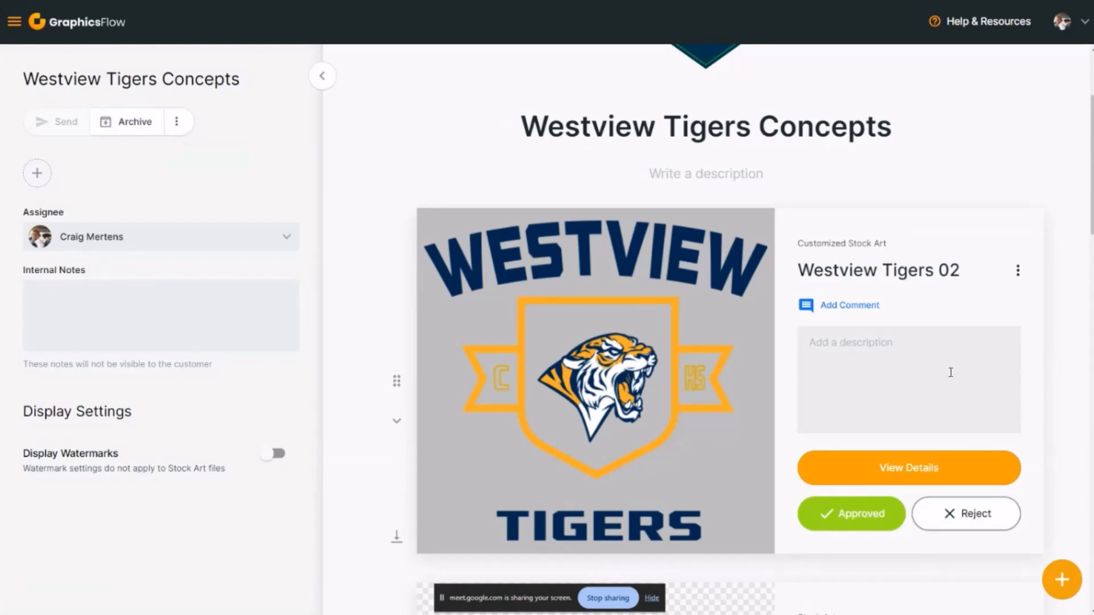
Approve the GB08_Template07_C.ai Longhorns Softball artwork without a comment
scroll(951, 373, "up", 1)
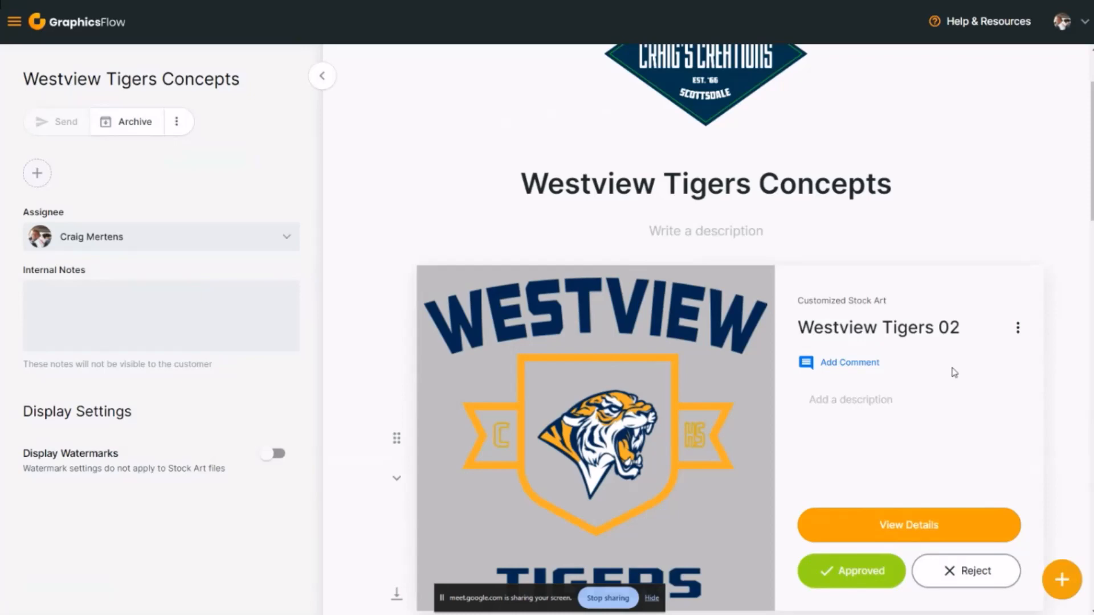
scroll(954, 371, "down", 5)
scroll(887, 491, "down", 4)
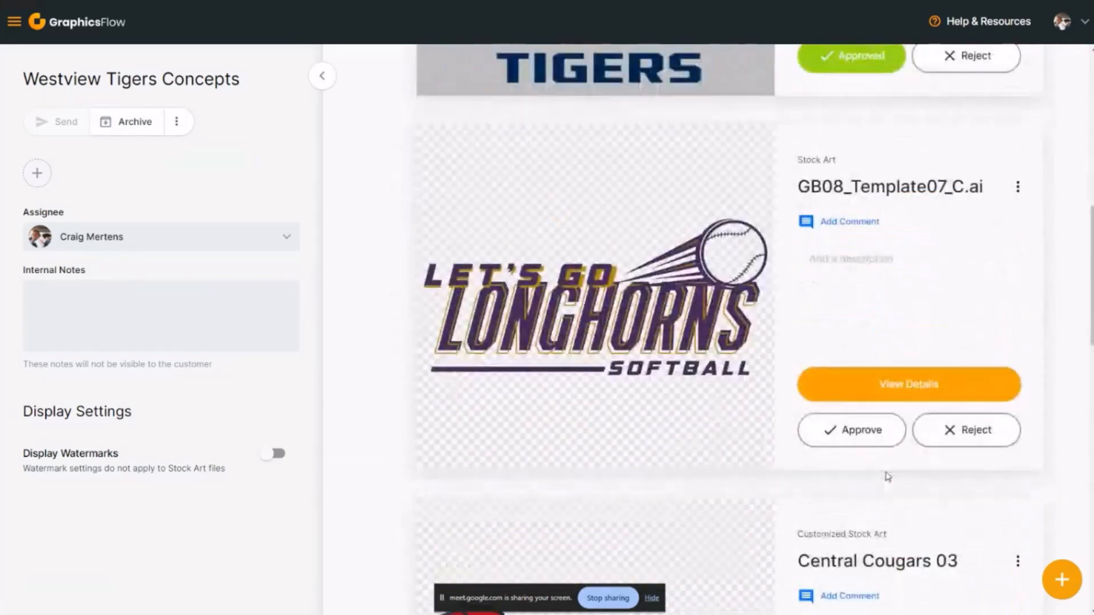
left_click(874, 446)
left_click(664, 432)
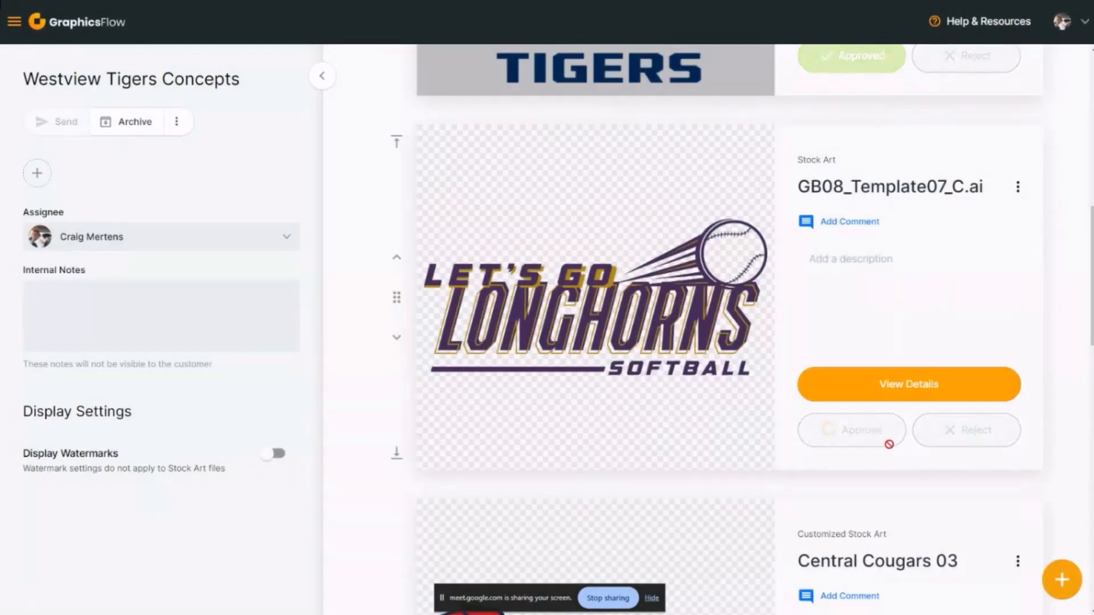
Approve the Central Cougars 03 pennant and the Central Cougars Baseball 01 artwork without comments
scroll(896, 454, "down", 5)
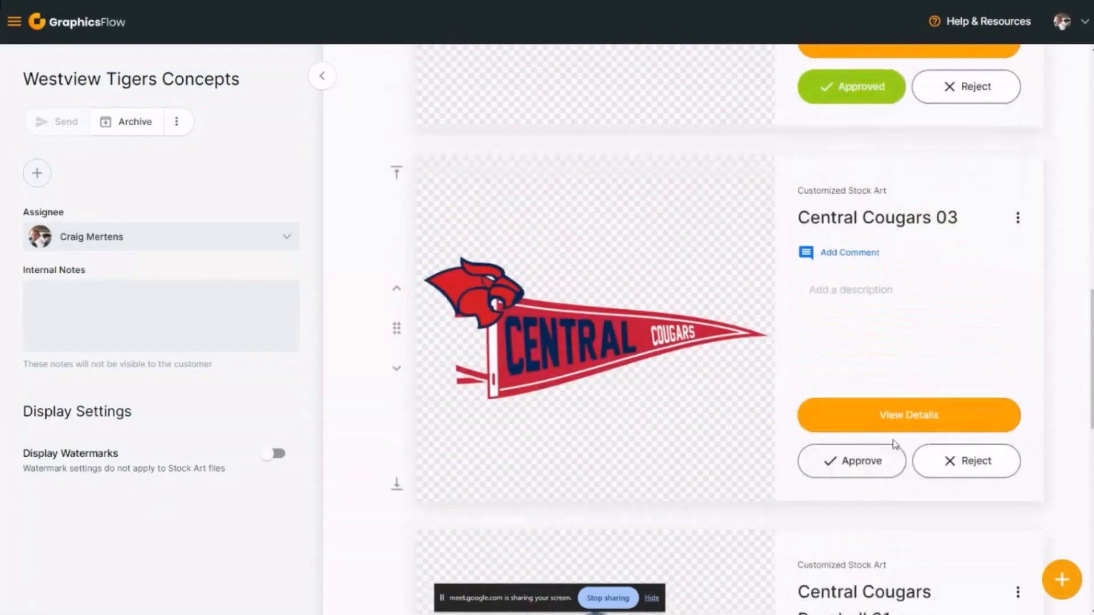
left_click(868, 460)
left_click(703, 432)
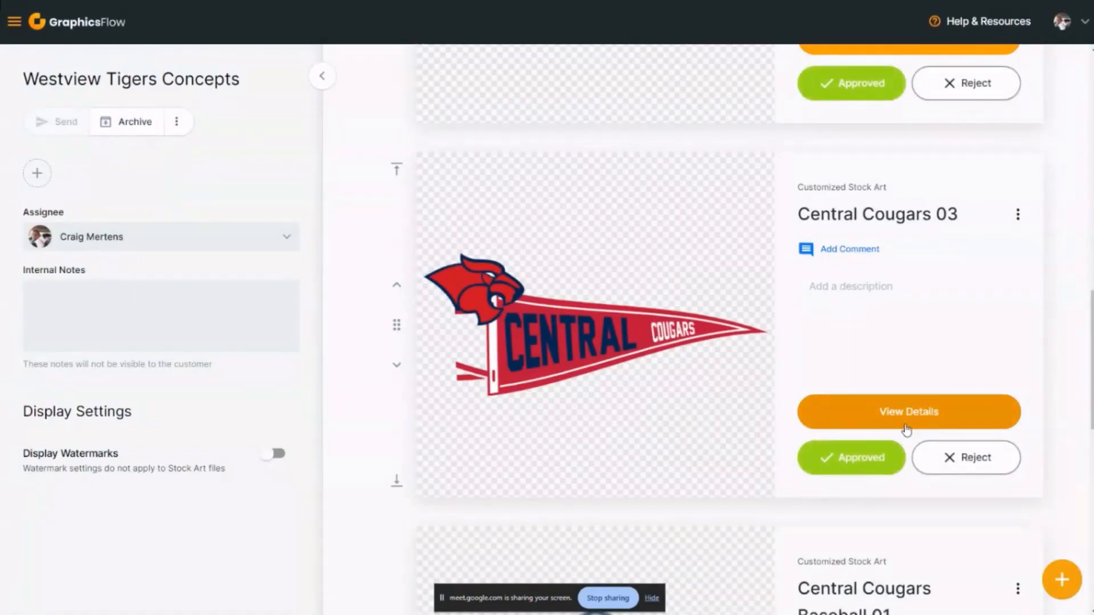
scroll(906, 428, "down", 5)
left_click(865, 566)
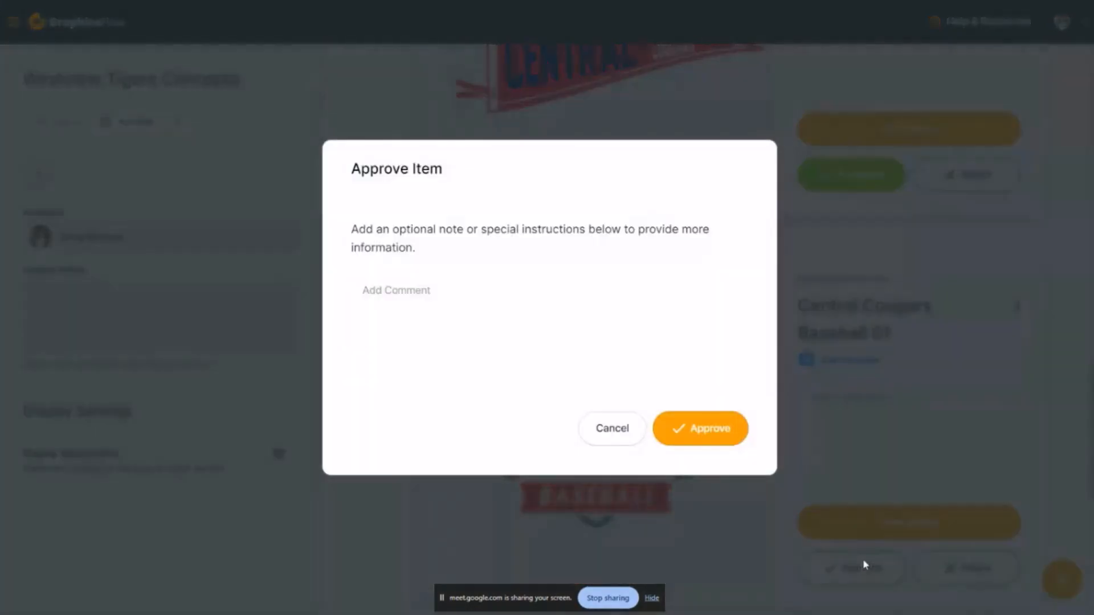
left_click(715, 428)
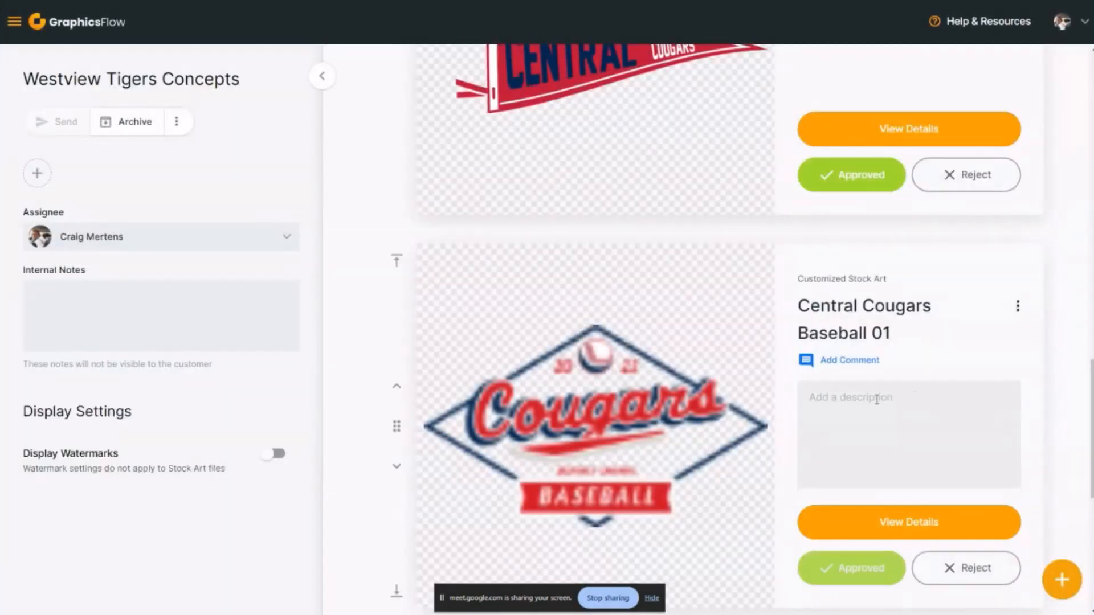
Approve the remaining Central Cougars 03 artwork, the Central High School design, without a comment
scroll(842, 515, "down", 8)
left_click(842, 509)
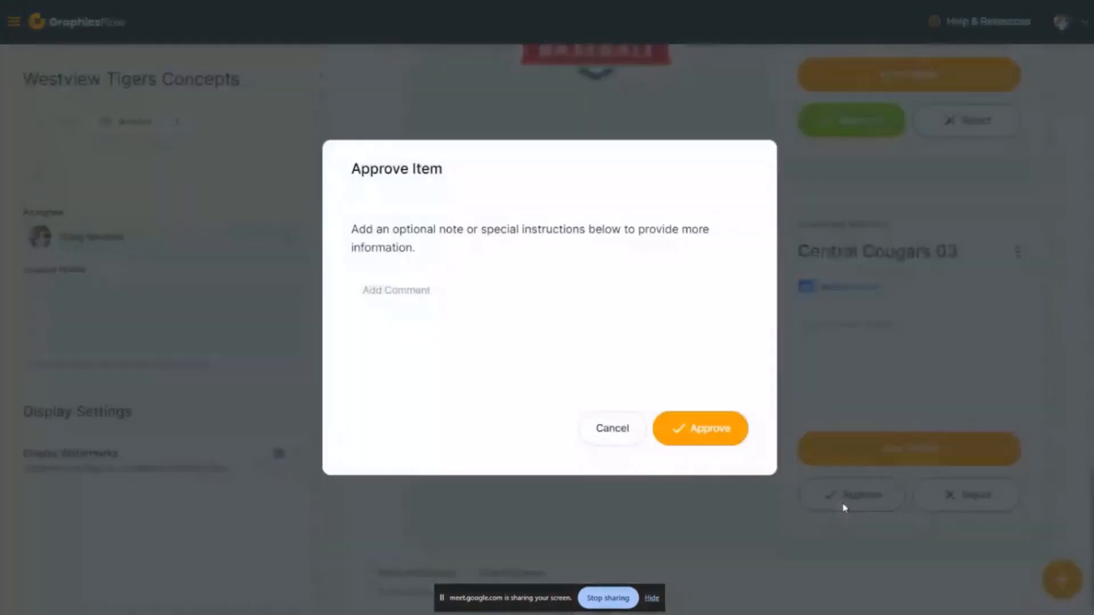
left_click(696, 443)
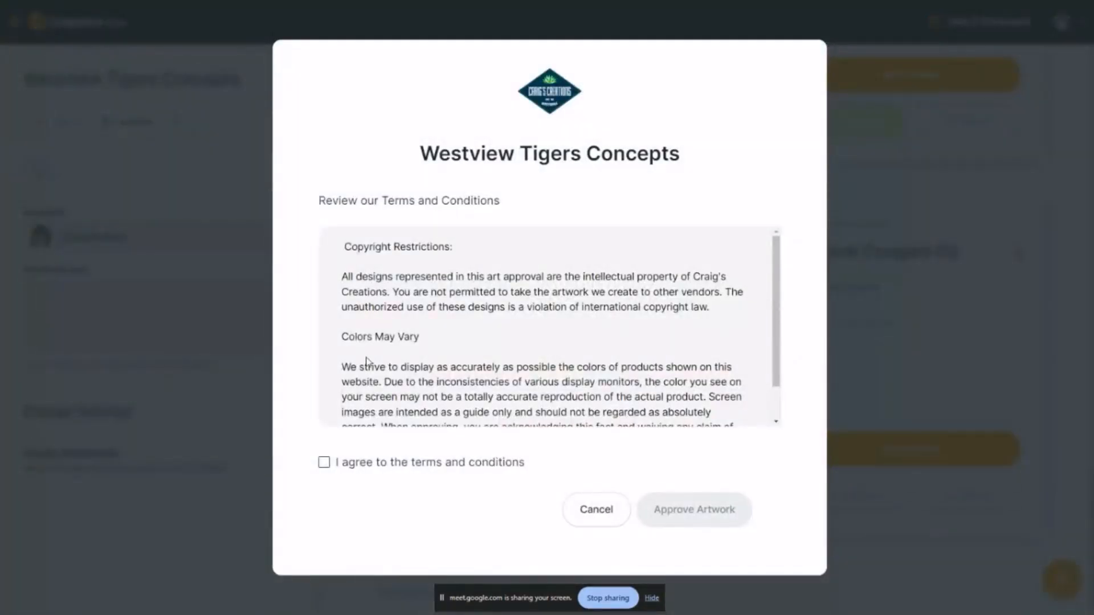
Review and agree to the terms and conditions, and finalize the Westview Tigers Concepts artwork approval
scroll(365, 362, "down", 1)
left_click(323, 463)
scroll(349, 303, "up", 1)
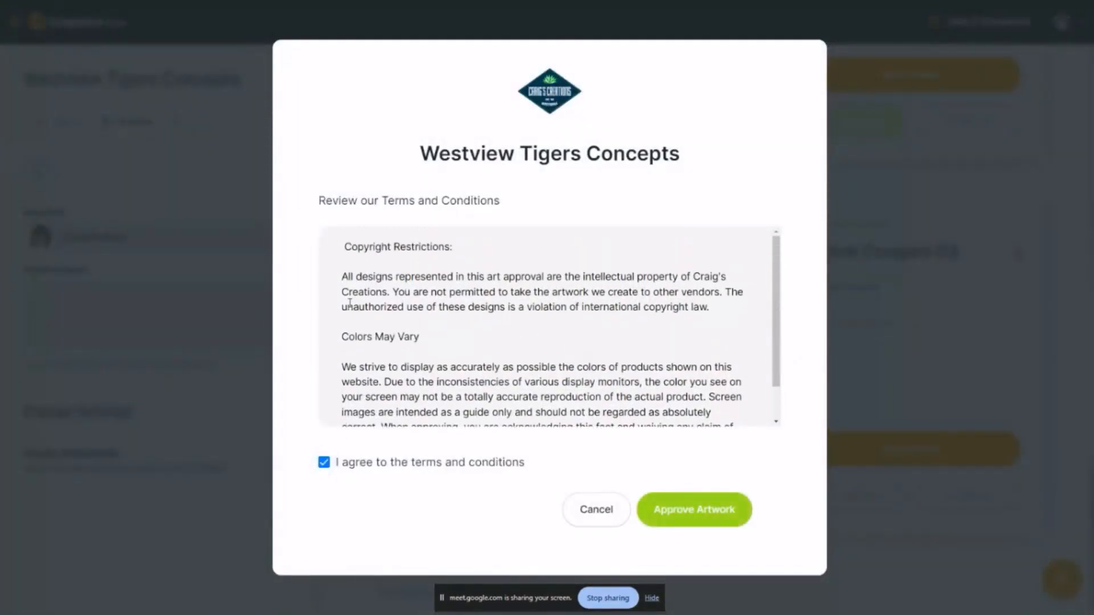
scroll(484, 291, "down", 1)
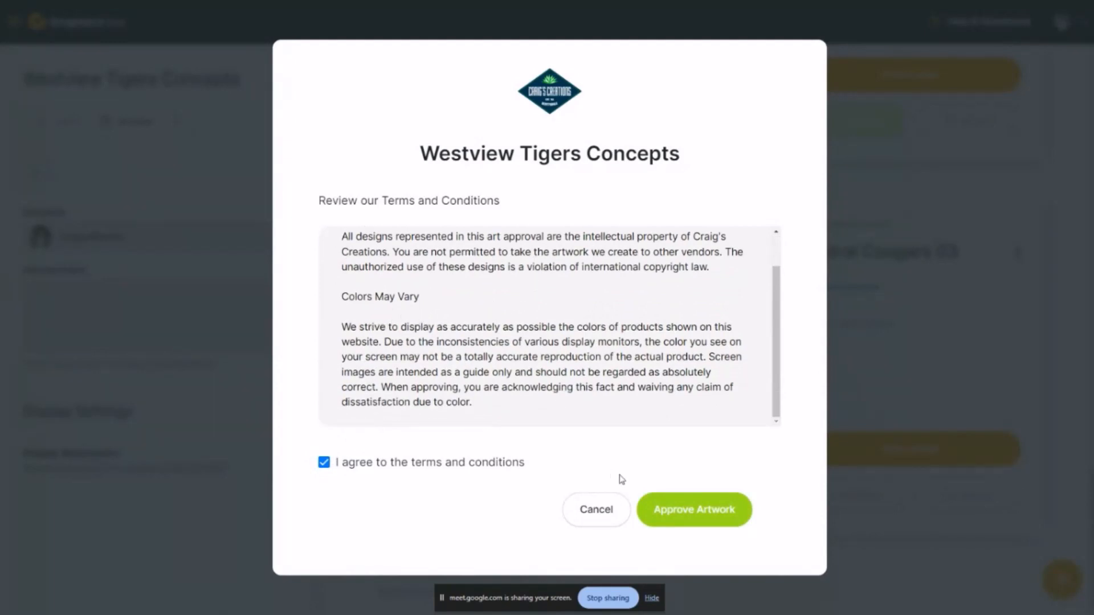
left_click(698, 509)
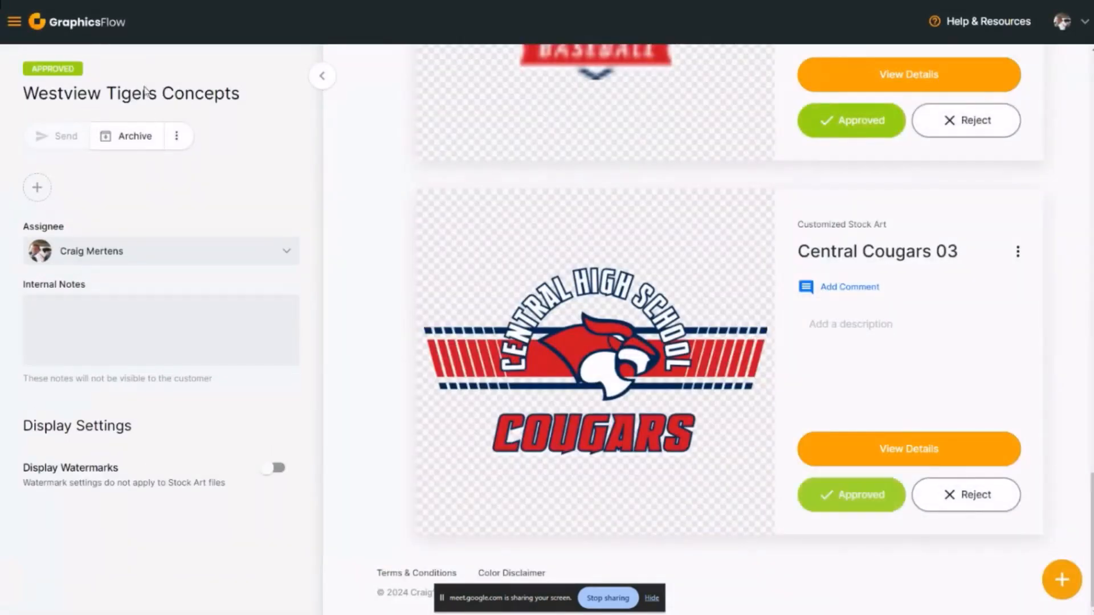
Go to the Art Approvals list and reopen Westview Tigers Concepts from it
left_click(15, 22)
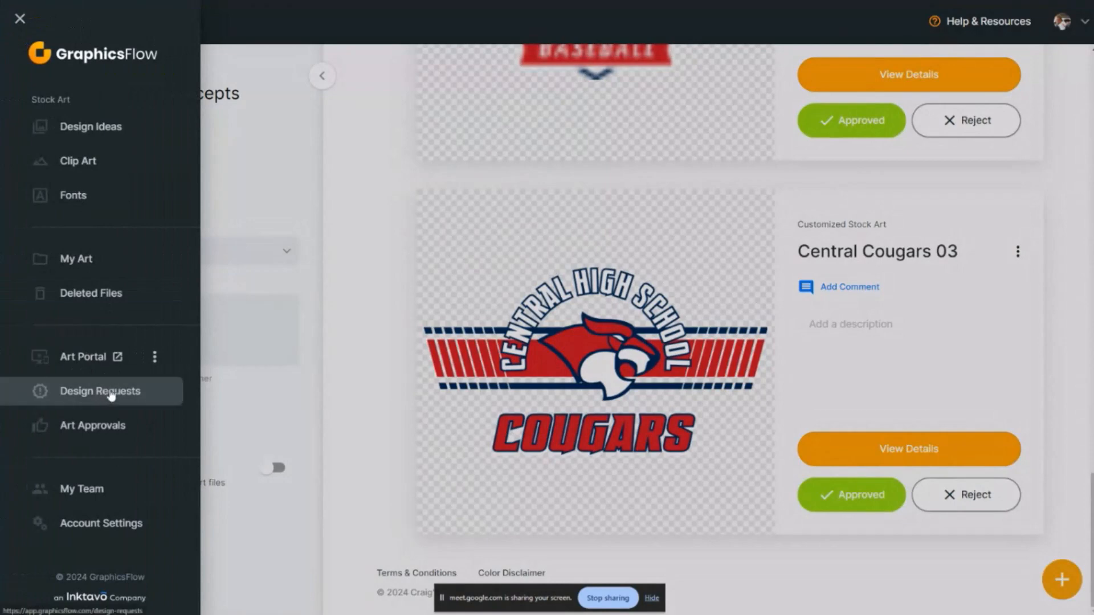
left_click(90, 426)
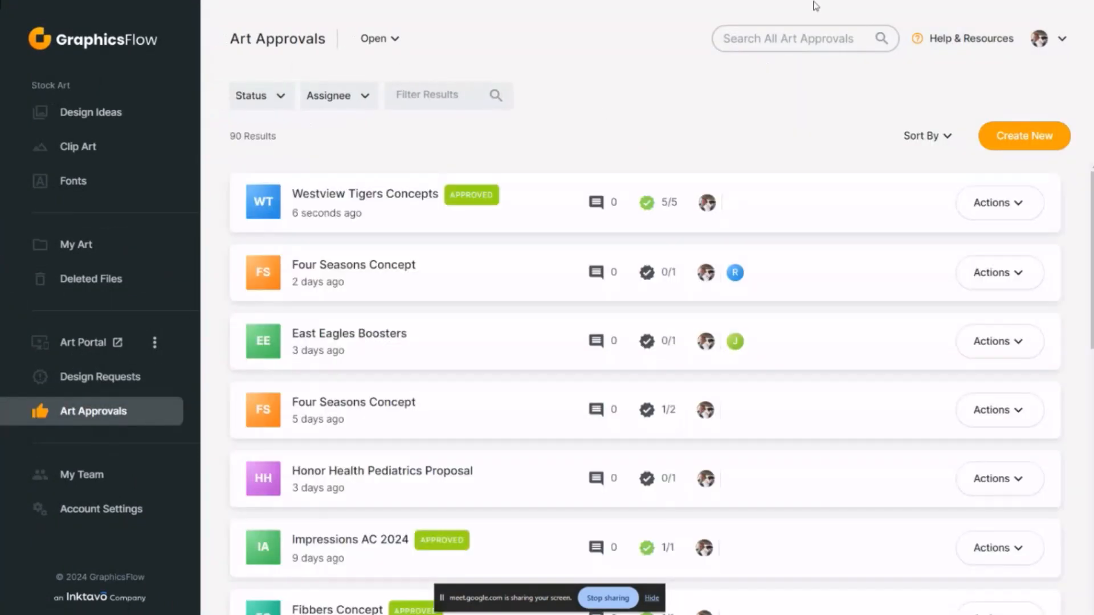
left_click(424, 194)
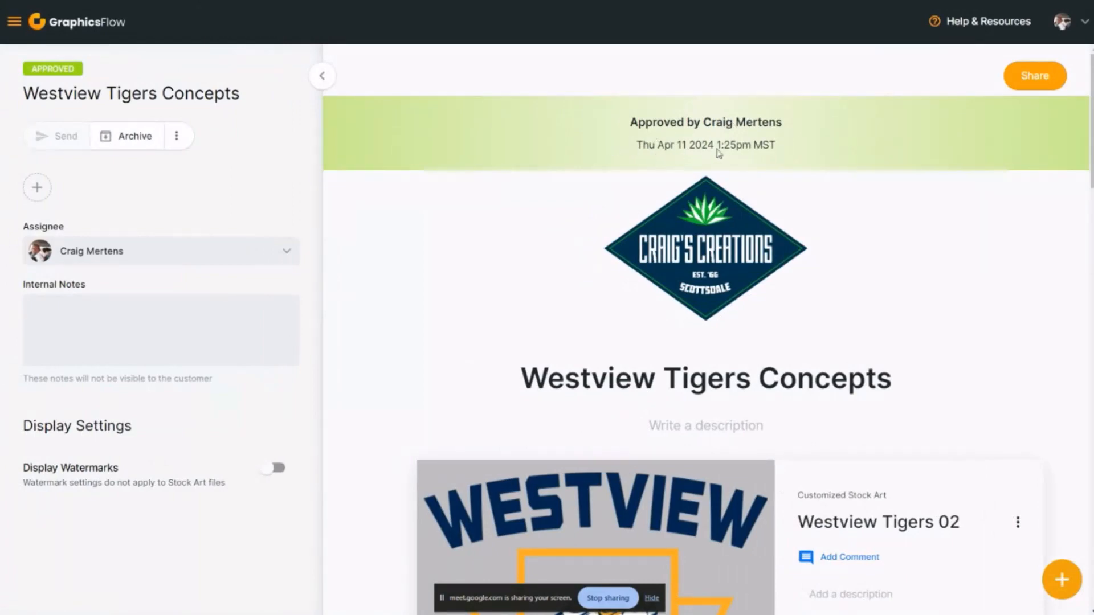
Check the sharing options of the approved Westview Tigers Concepts and return to the Art Approvals list
left_click(1042, 83)
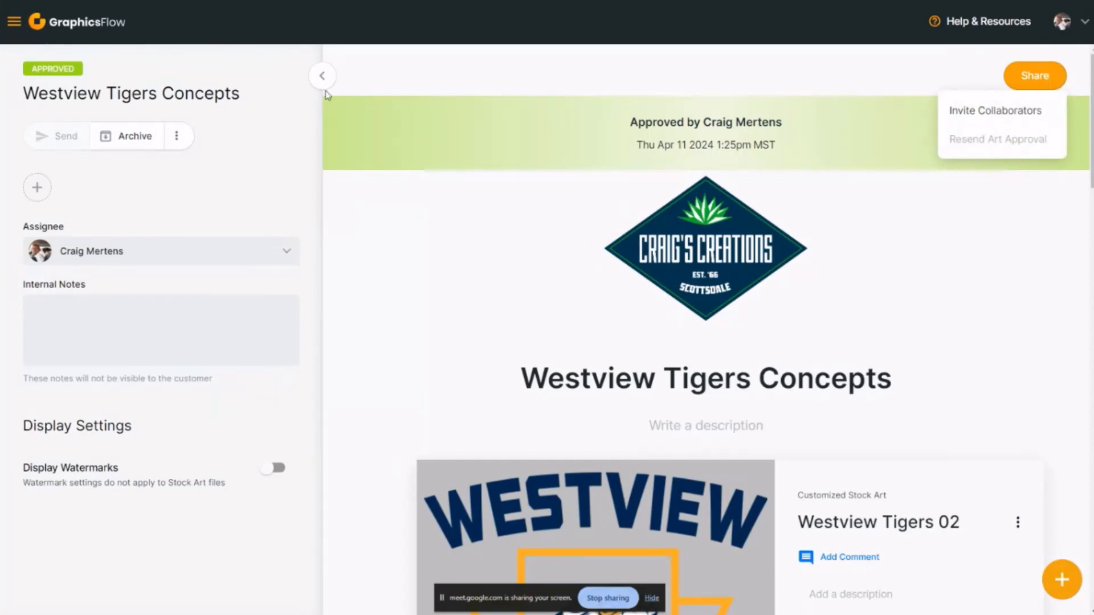
left_click(17, 24)
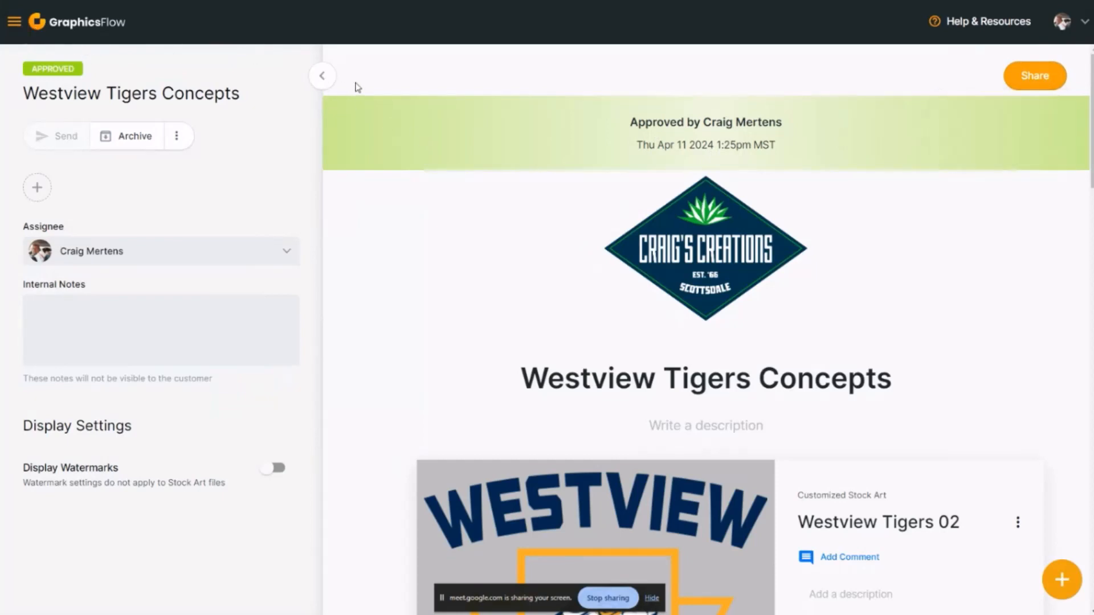
left_click(324, 77)
left_click(15, 22)
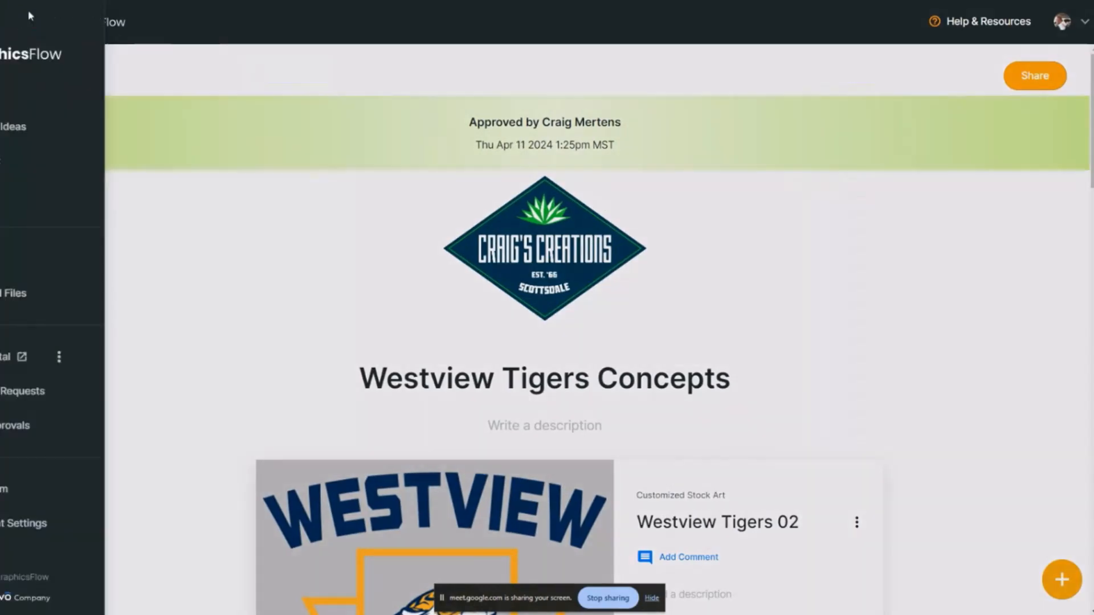
left_click(94, 434)
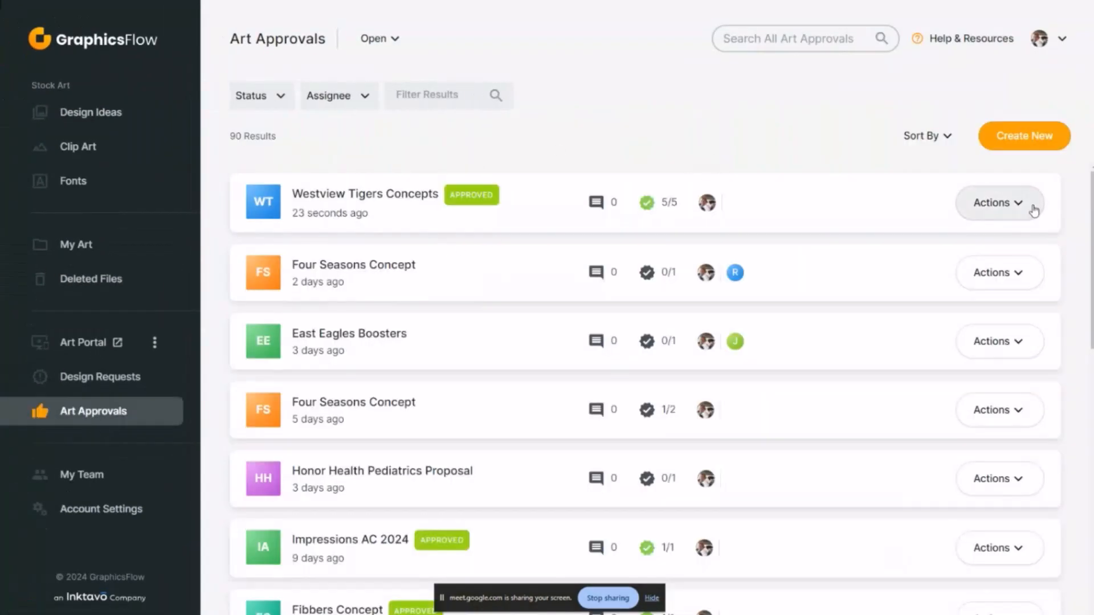
Archive the approved Westview Tigers Concepts art approval from the Art Approvals list
left_click(1033, 211)
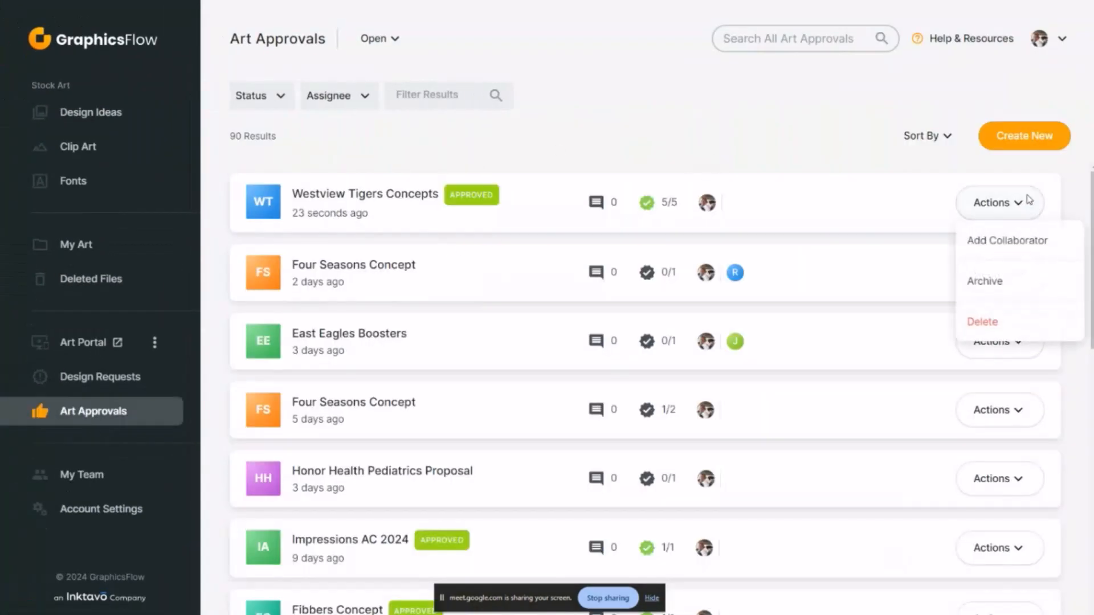
left_click(995, 288)
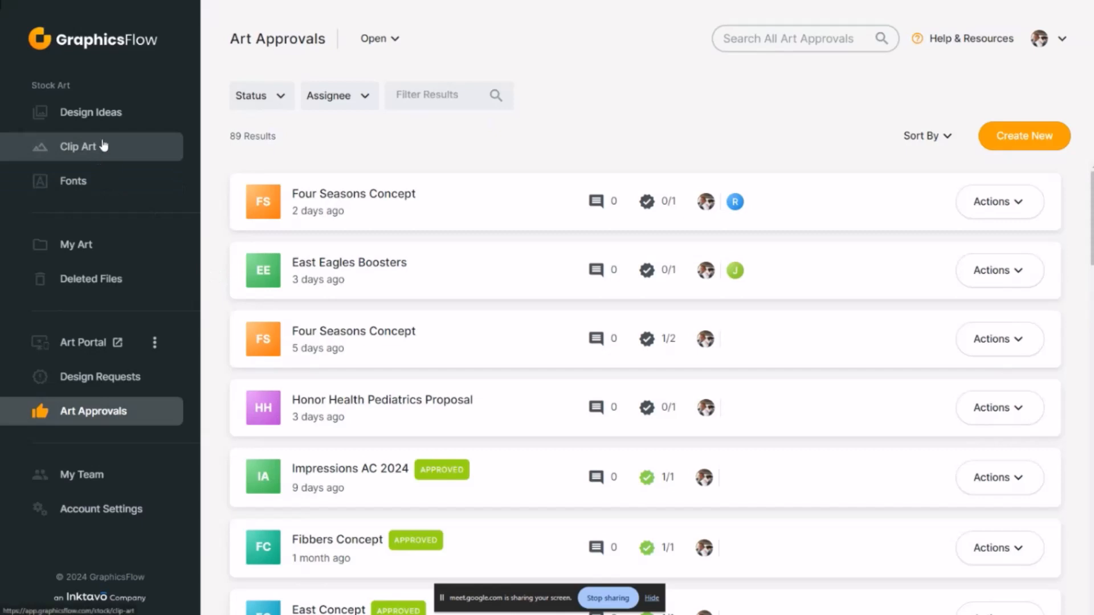
Open the stock Fonts library and browse through its font samples
left_click(84, 192)
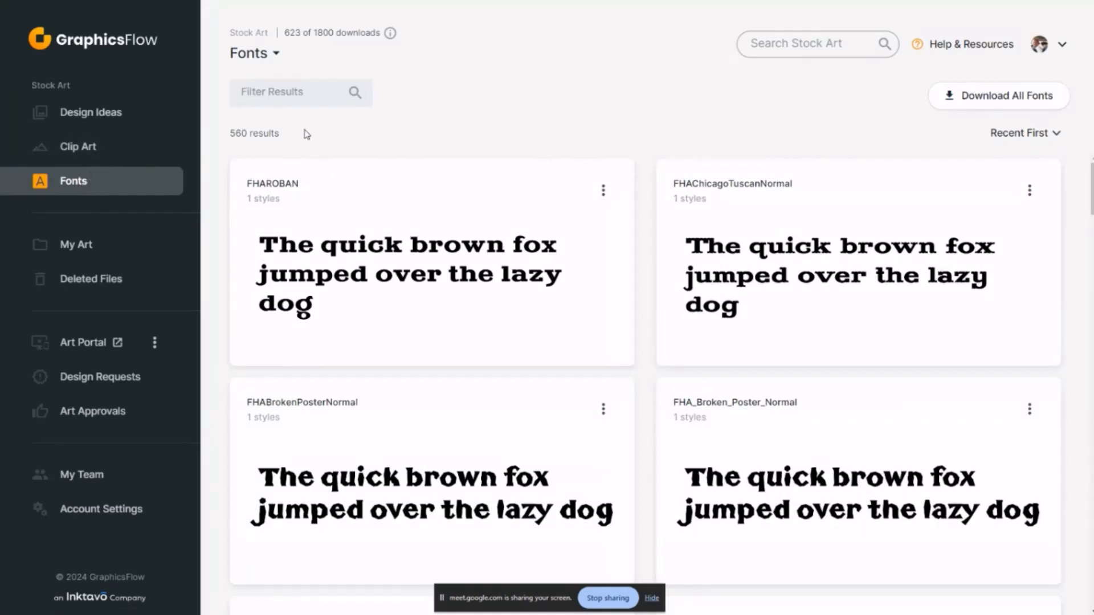
scroll(770, 350, "down", 15)
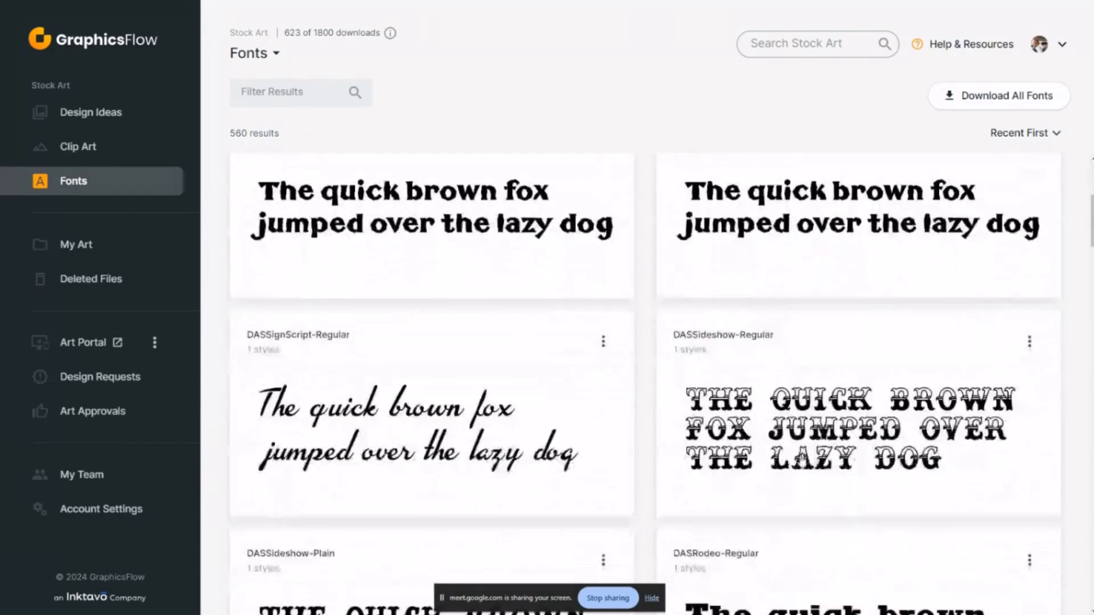
scroll(810, 452, "down", 14)
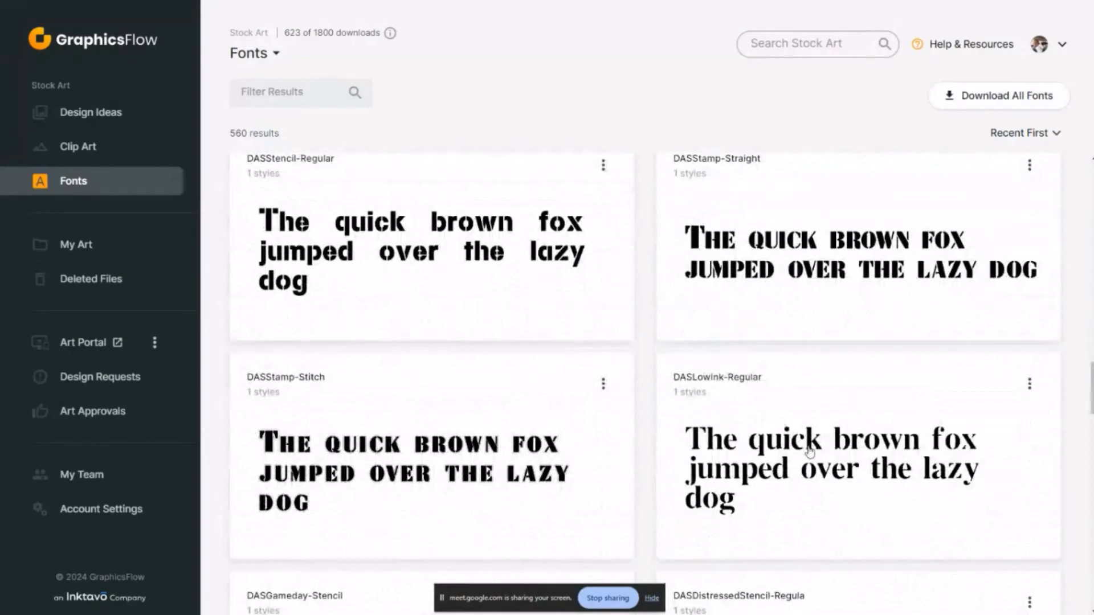
scroll(810, 452, "down", 5)
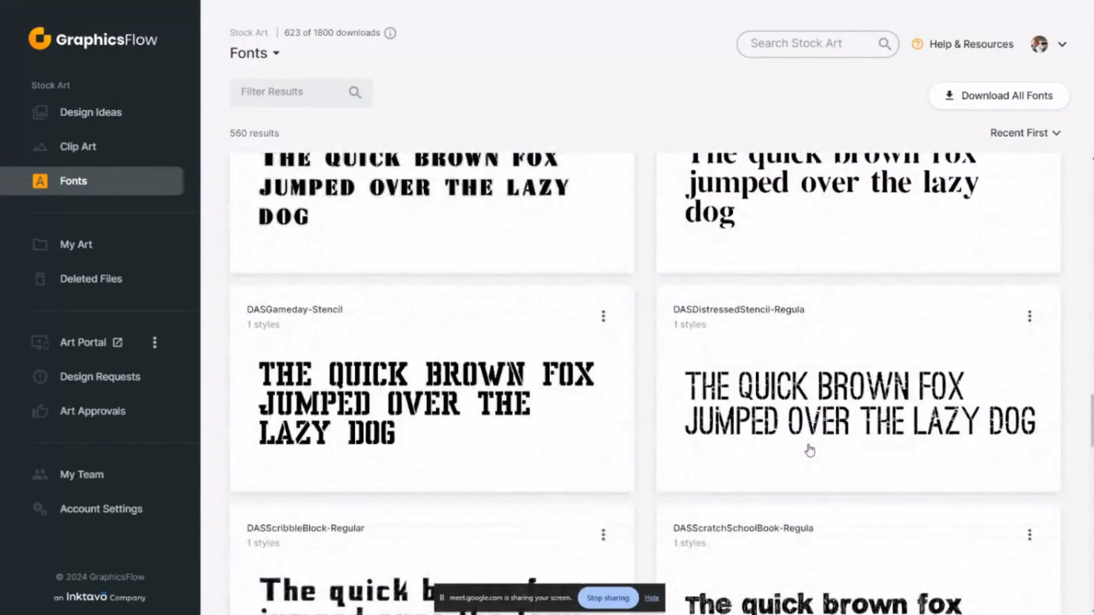
scroll(809, 451, "down", 1)
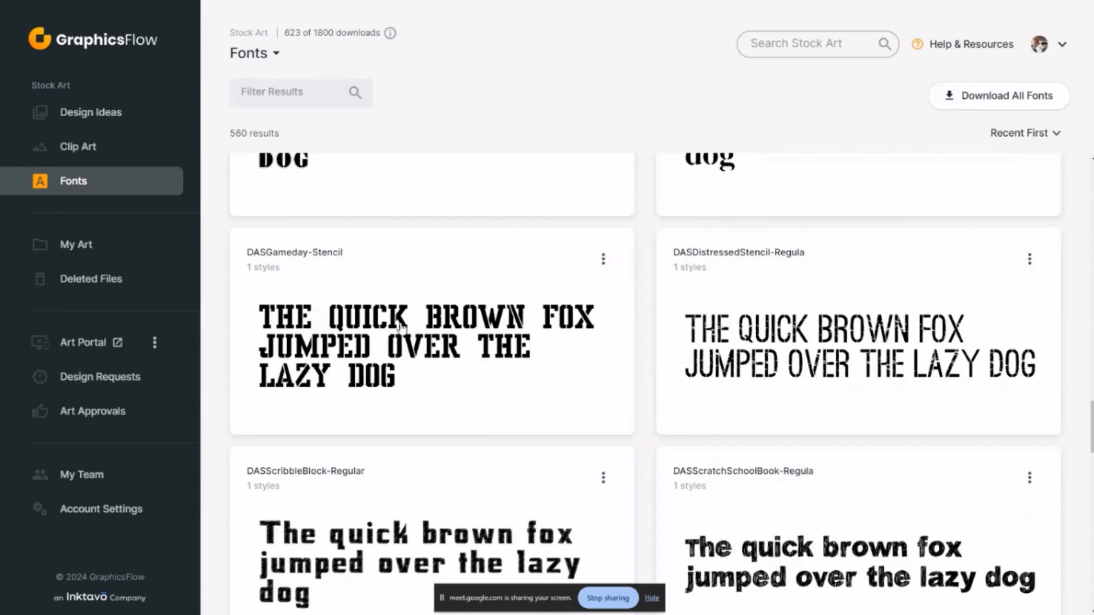
scroll(401, 328, "up", 4)
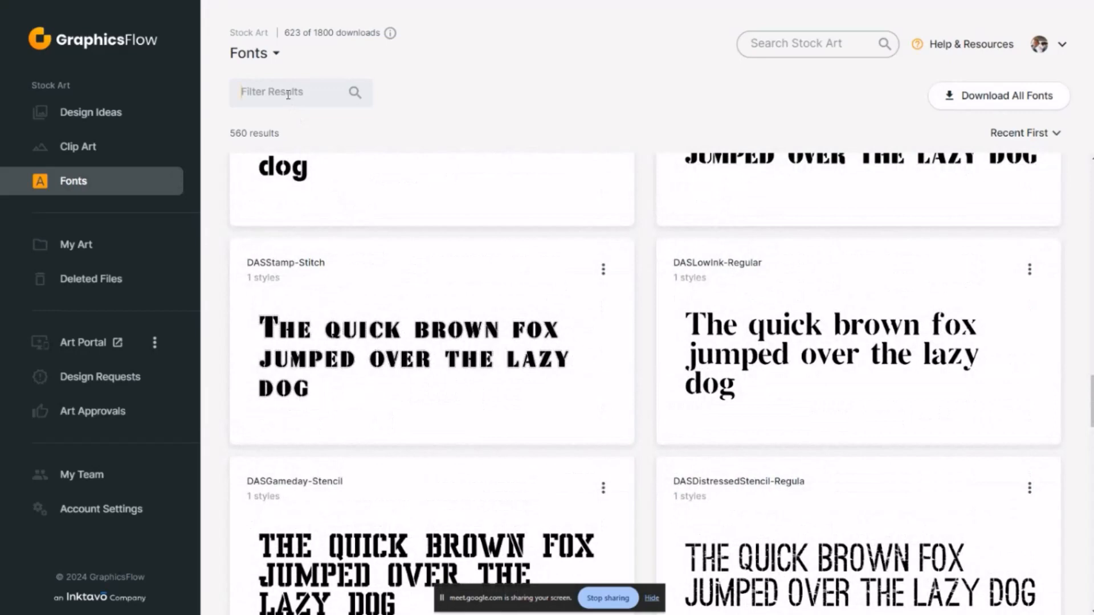
Filter the stock fonts by "am" and look through the matching samples
type("am")
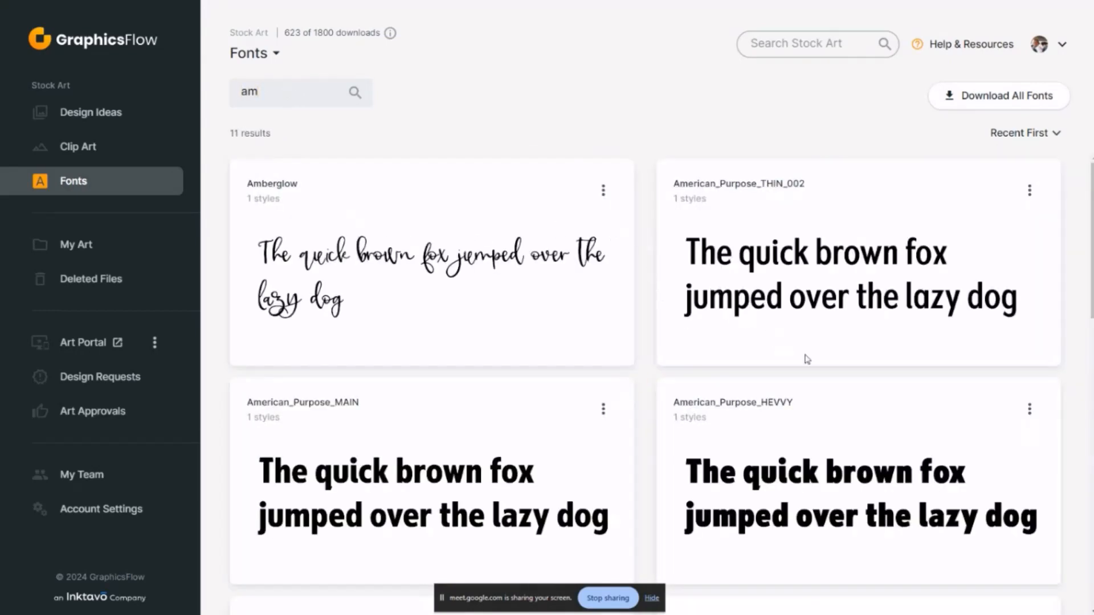
scroll(807, 361, "down", 3)
scroll(659, 334, "down", 3)
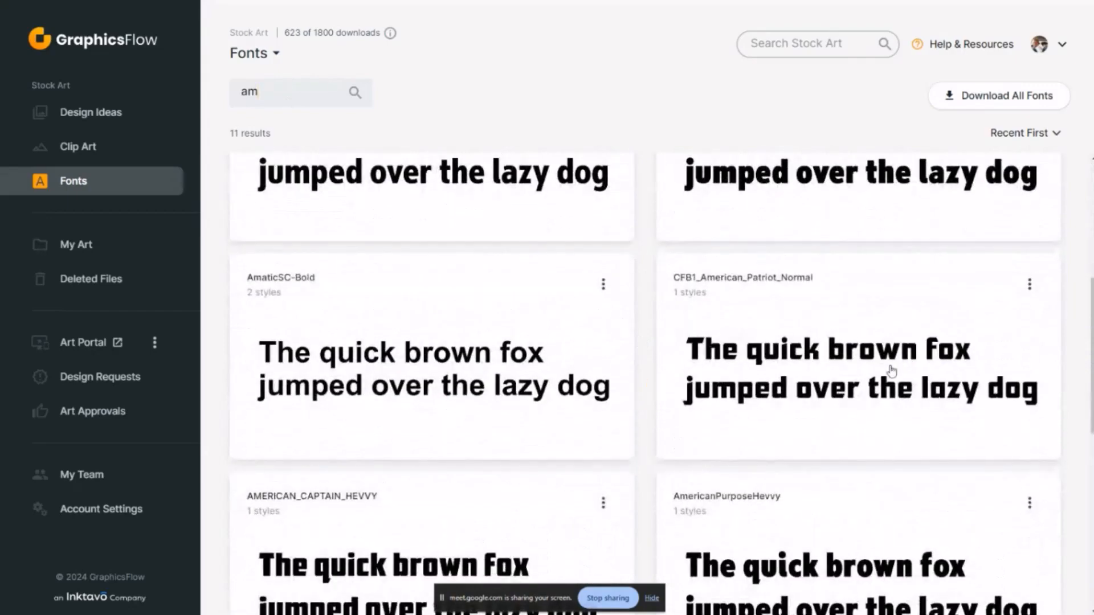
scroll(892, 372, "down", 3)
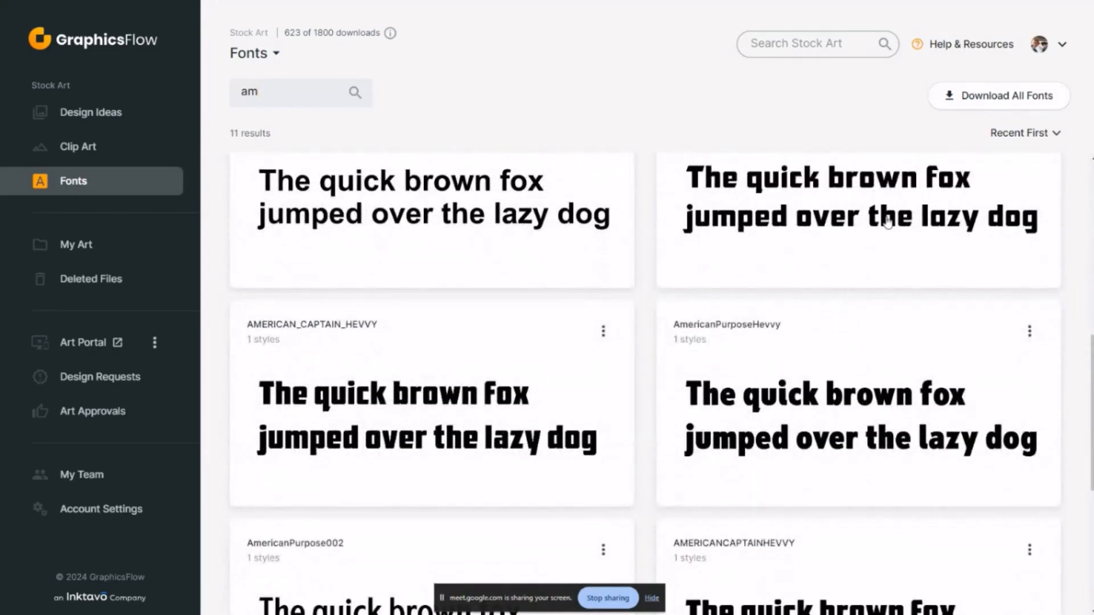
scroll(428, 344, "up", 9)
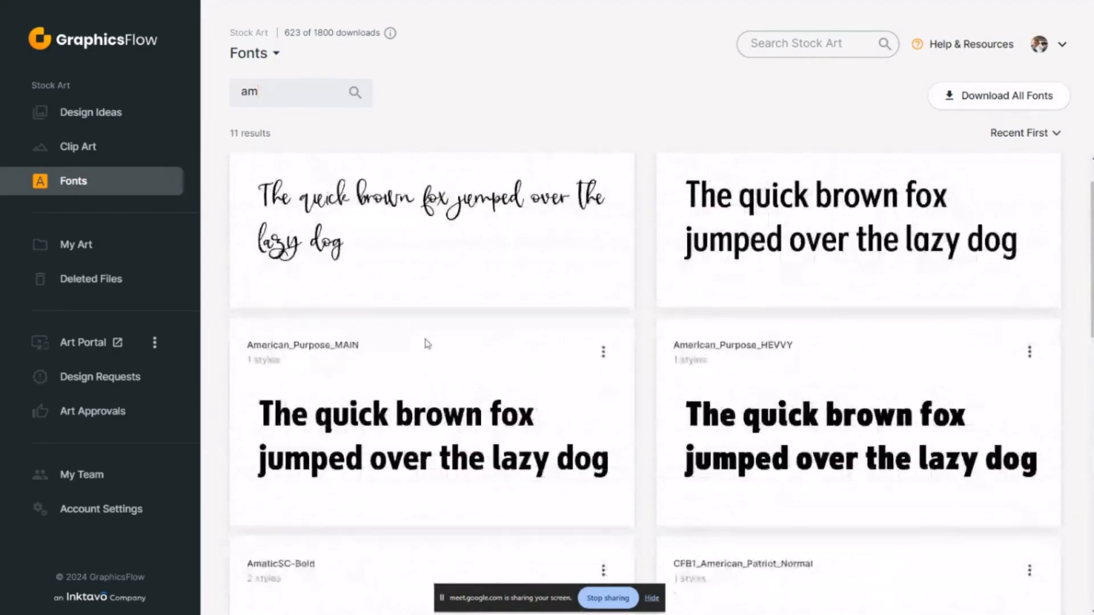
scroll(498, 340, "down", 3)
scroll(490, 308, "up", 3)
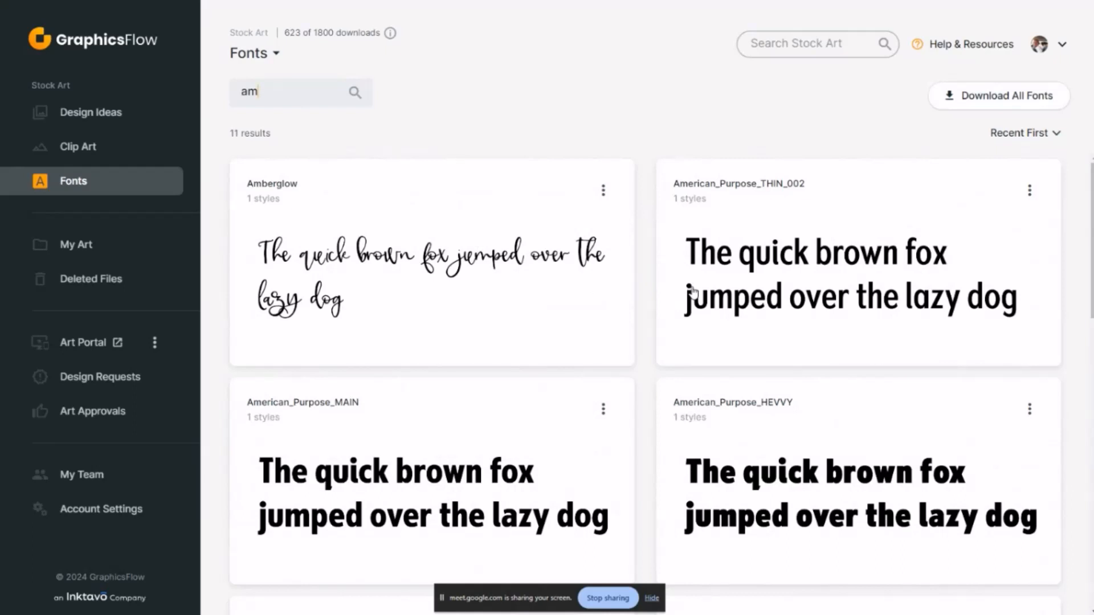
Go to the stock Design Ideas and filter them by the Patch style
left_click(117, 110)
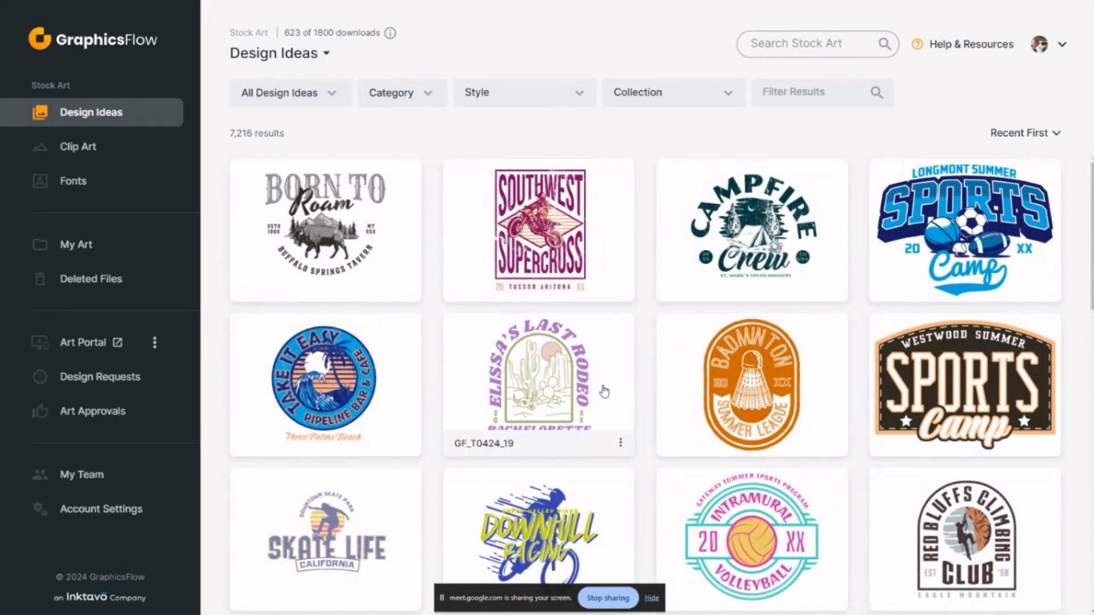
left_click(585, 97)
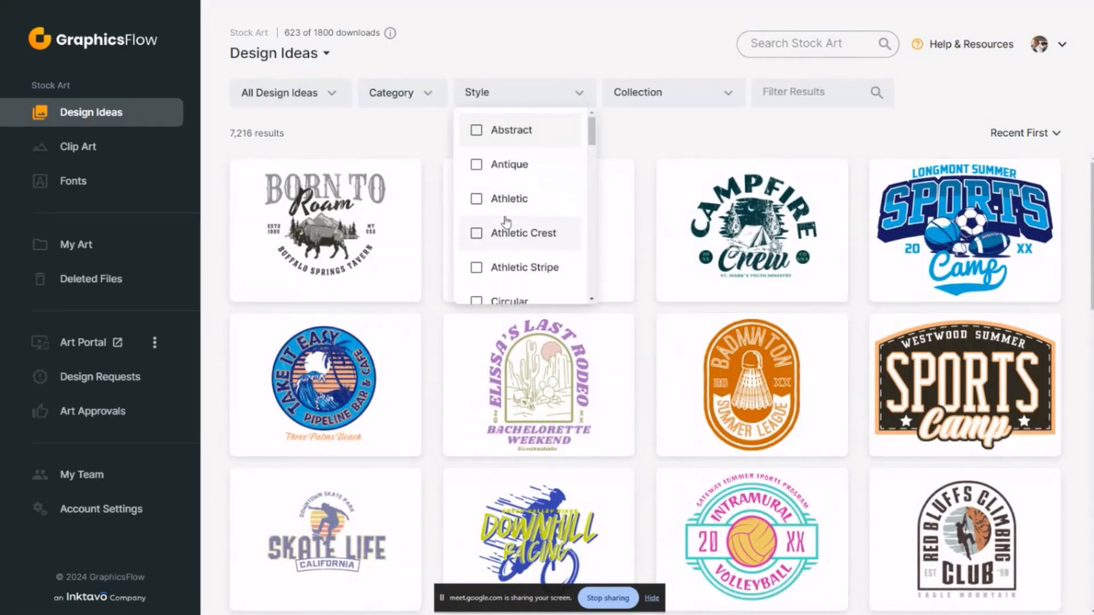
scroll(491, 225, "down", 7)
scroll(506, 222, "down", 5)
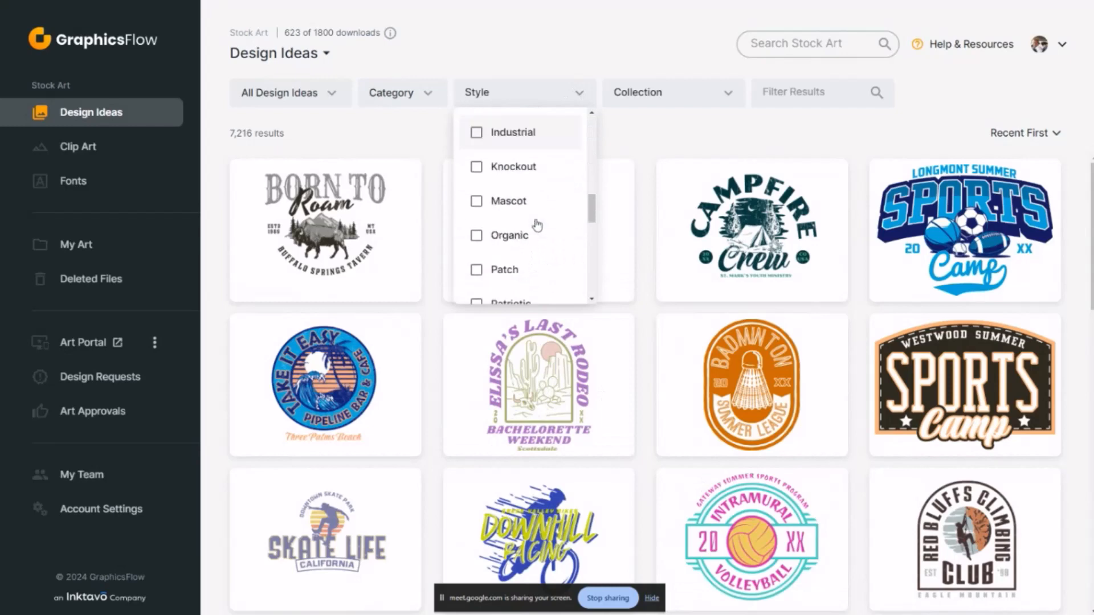
left_click(479, 188)
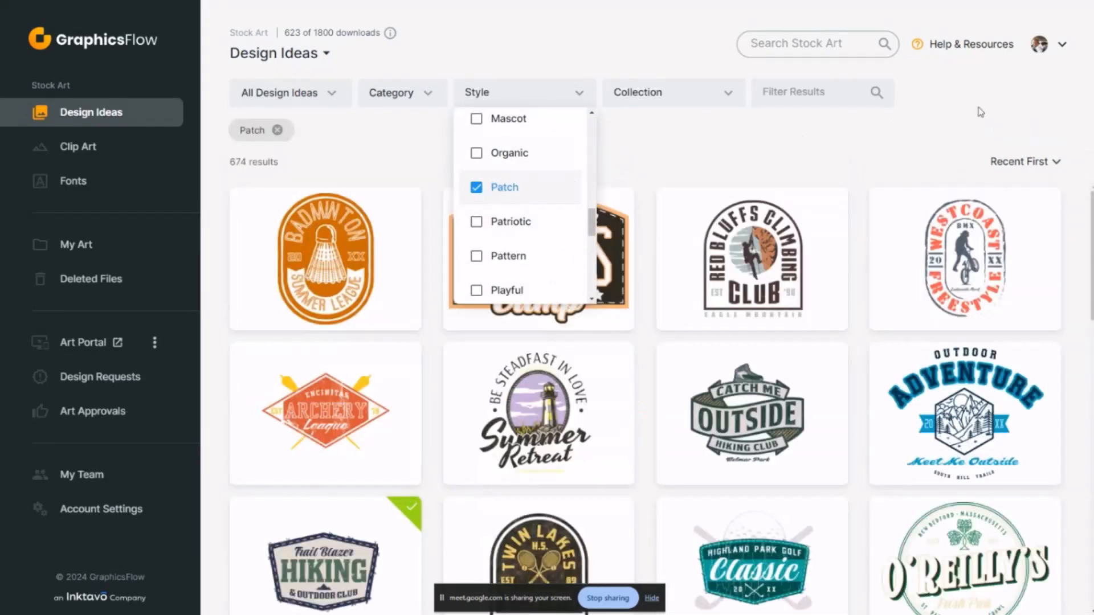
left_click(718, 120)
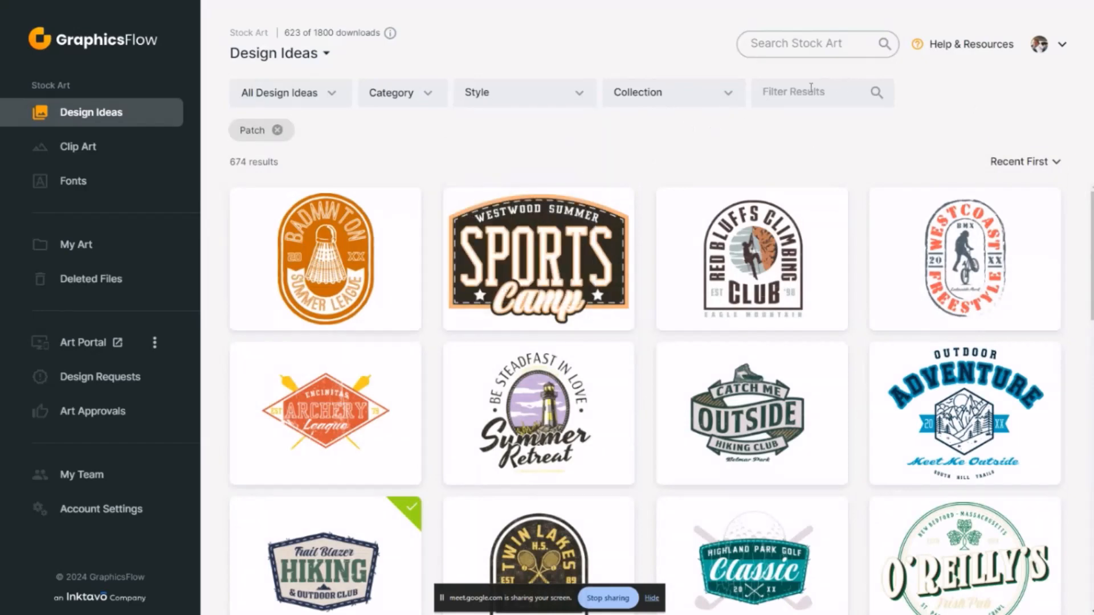
Narrow the Patch design ideas with the search text "outdoor" and browse the matching designs
left_click(781, 89)
type("outdoor")
key("Return")
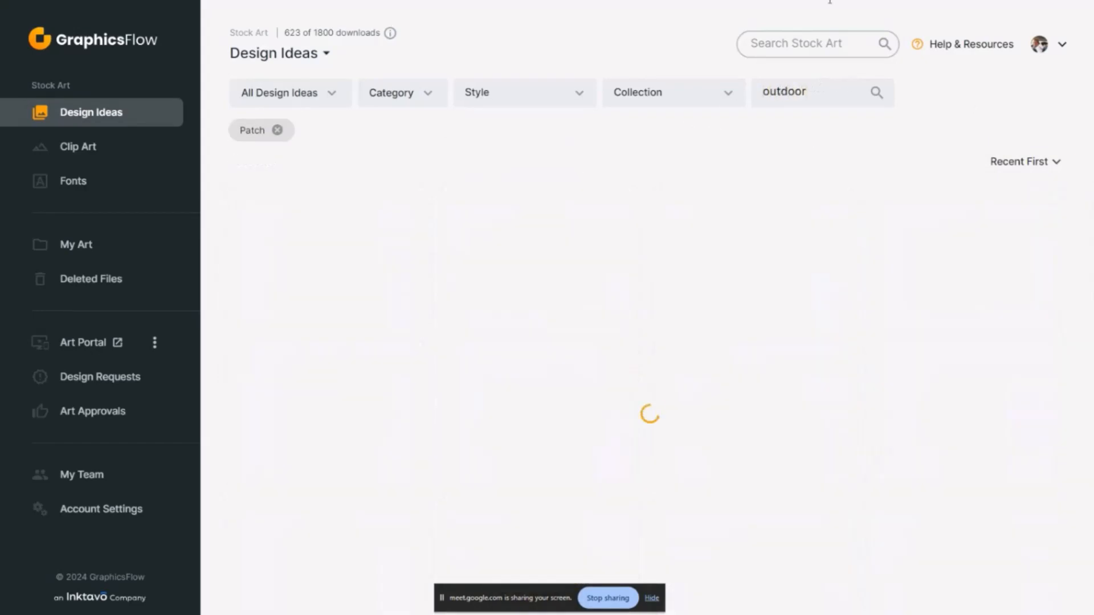
scroll(833, 340, "down", 3)
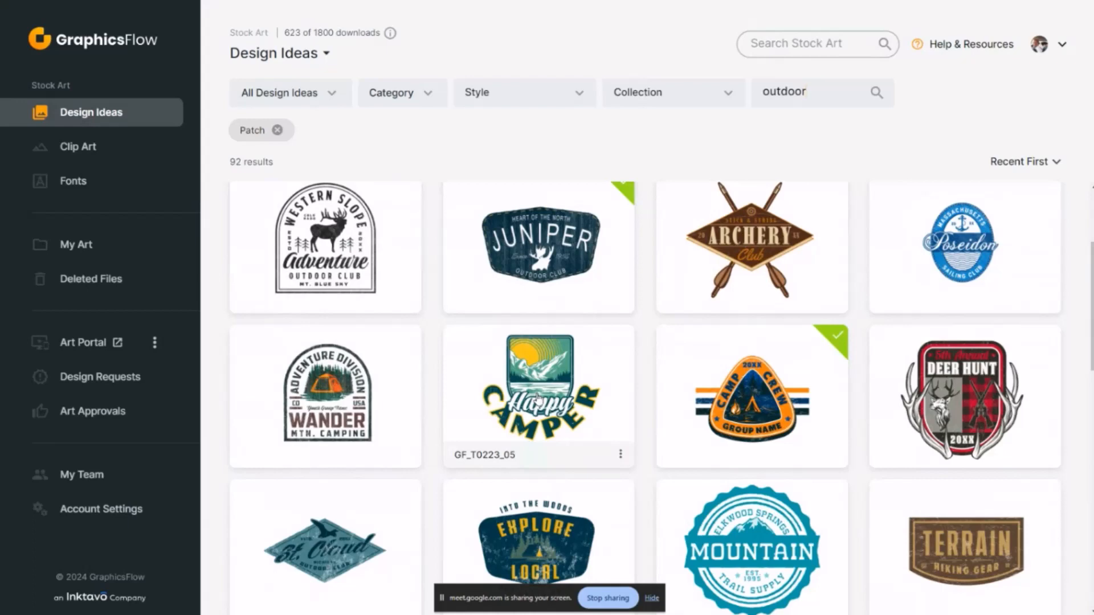
Open the InkSoft Demo Store bookmark in a new browser tab and show it full screen
key("alt+Tab")
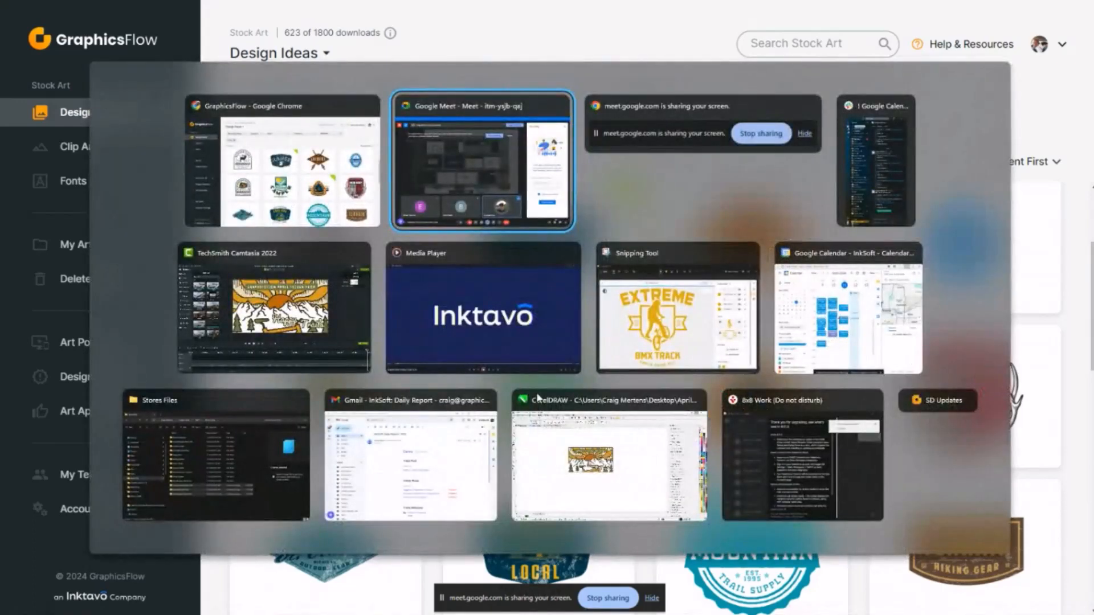
key("Escape")
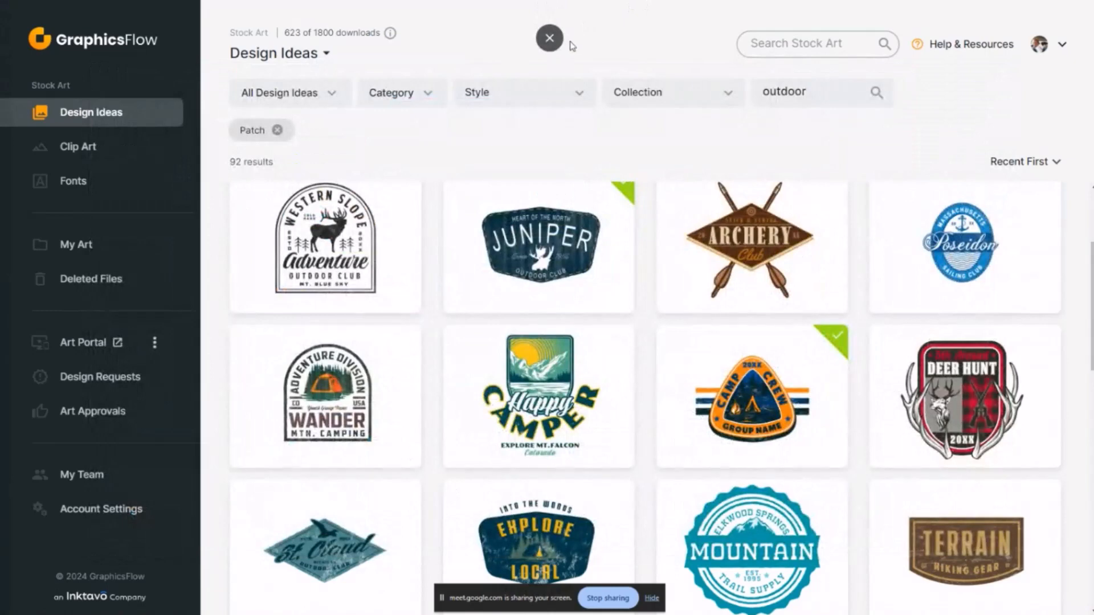
left_click(547, 34)
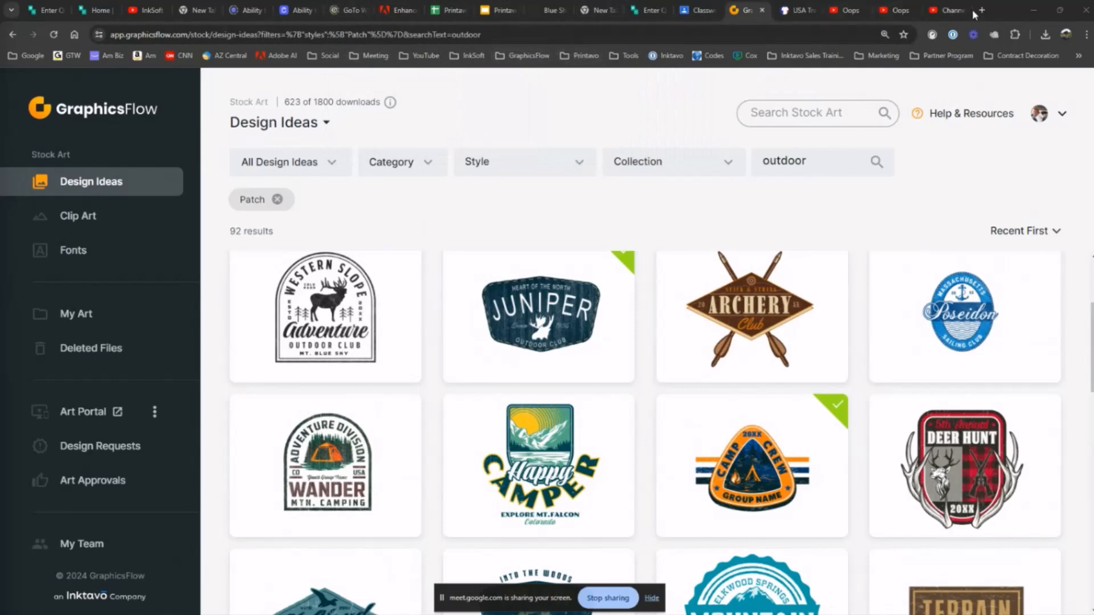
key("ctrl+t")
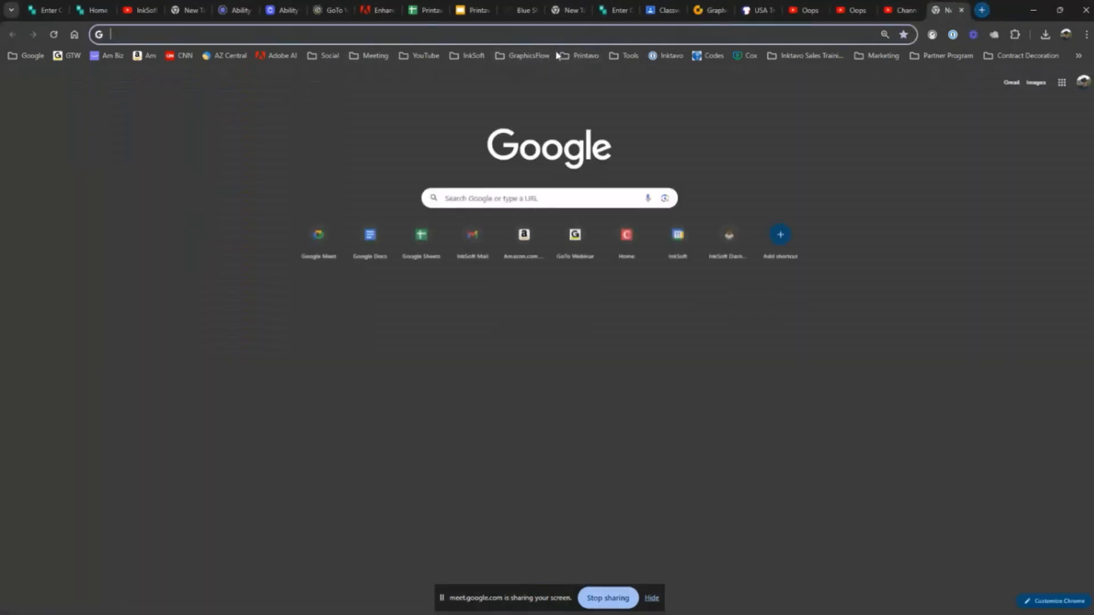
left_click(468, 55)
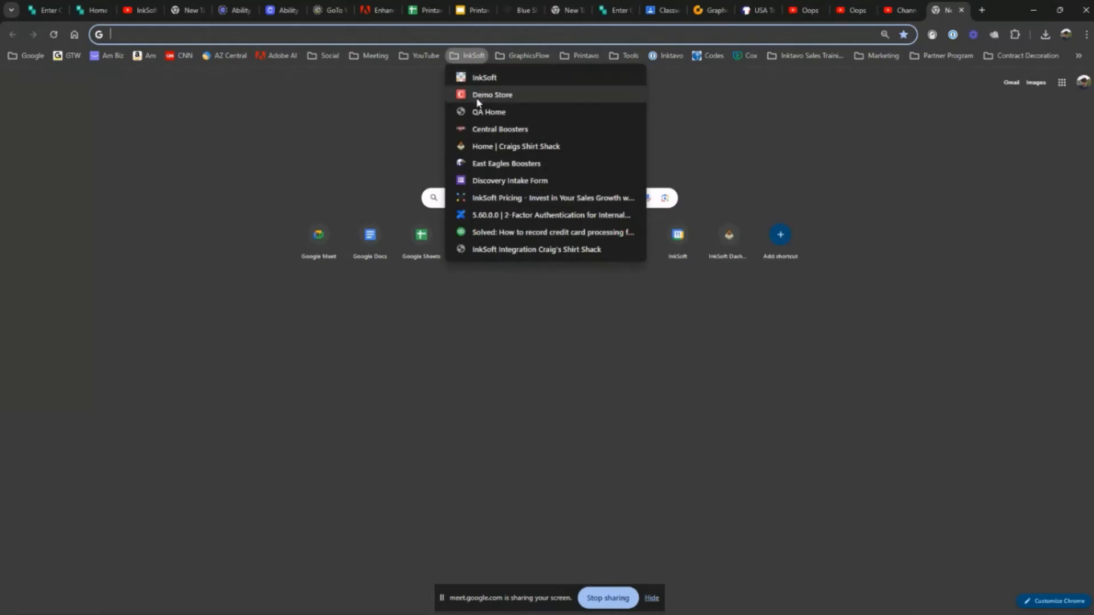
left_click(479, 95)
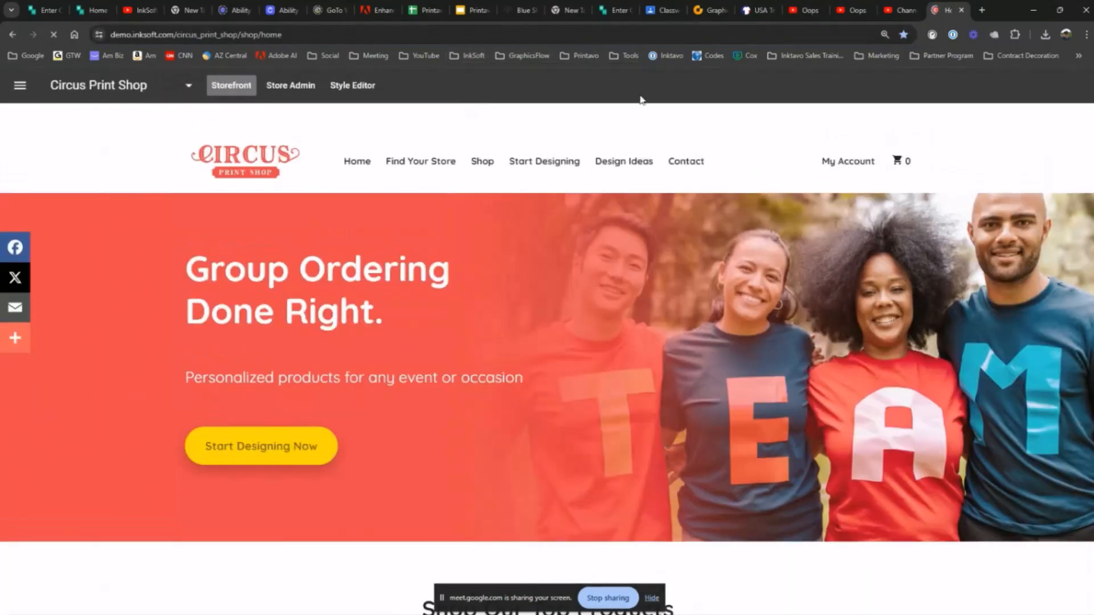
key("F11")
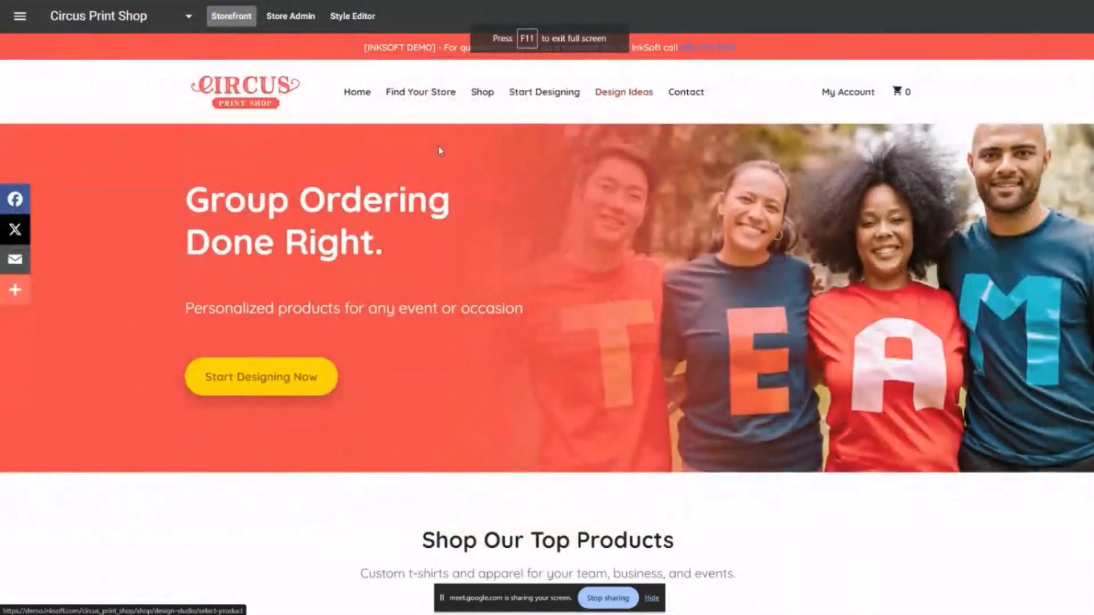
Switch from the Circus Print Shop storefront to the active Honour Health store
left_click(183, 23)
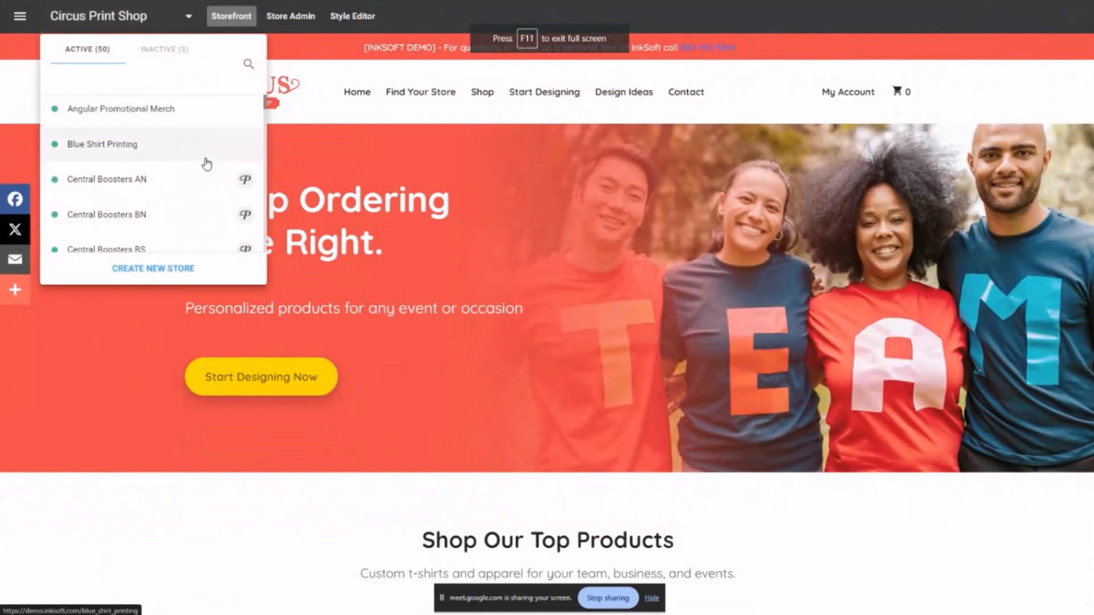
scroll(205, 164, "down", 5)
scroll(206, 165, "down", 10)
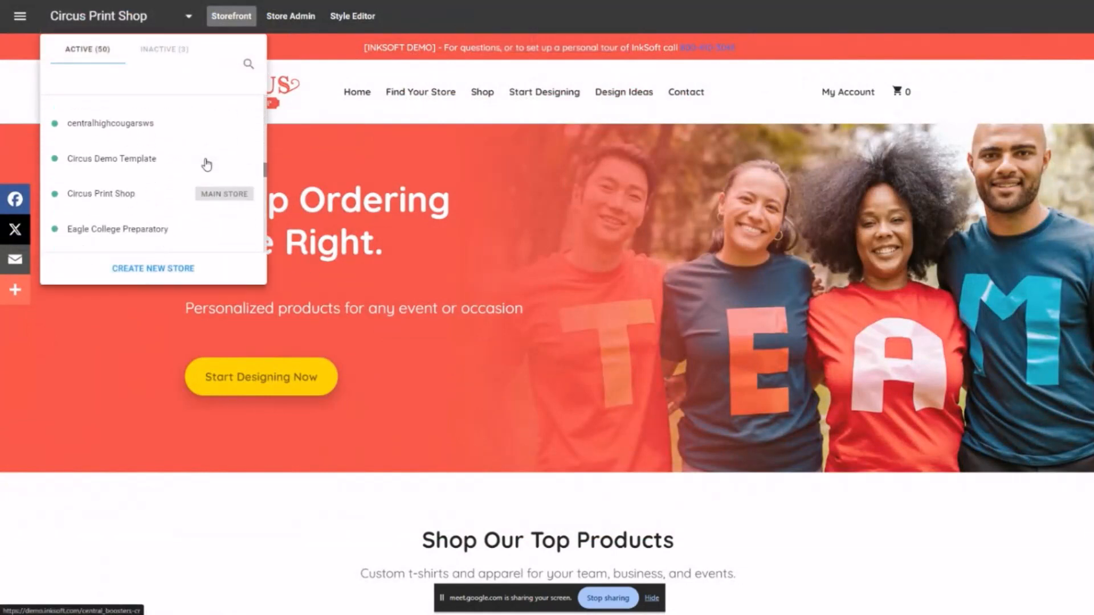
scroll(206, 165, "down", 2)
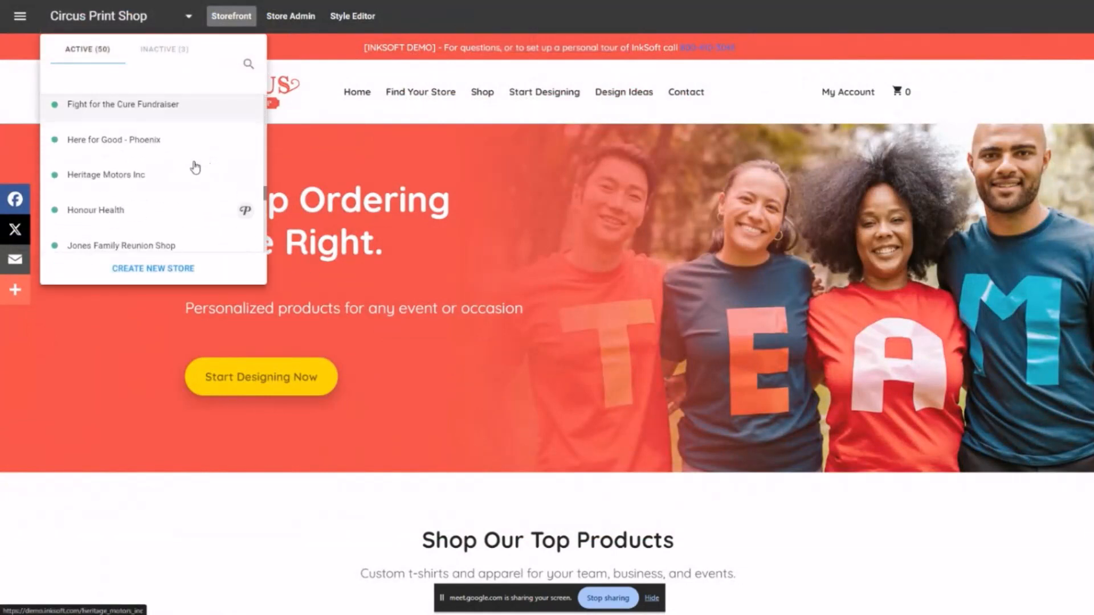
left_click(76, 211)
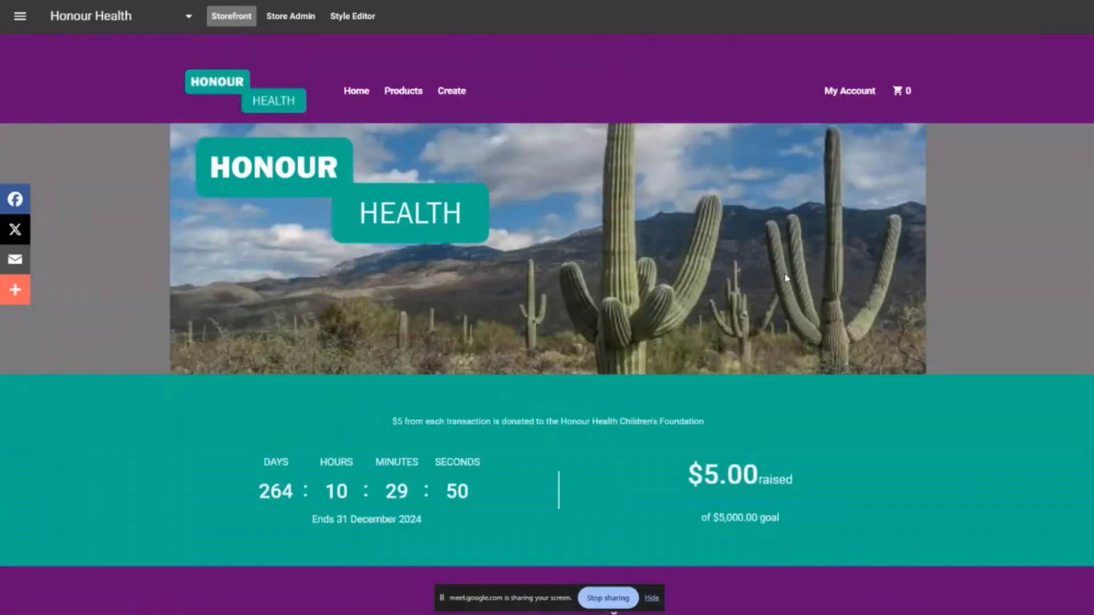
Open the purple desert-scene T-shirt from the Customize Your Design section for customization
scroll(784, 273, "down", 7)
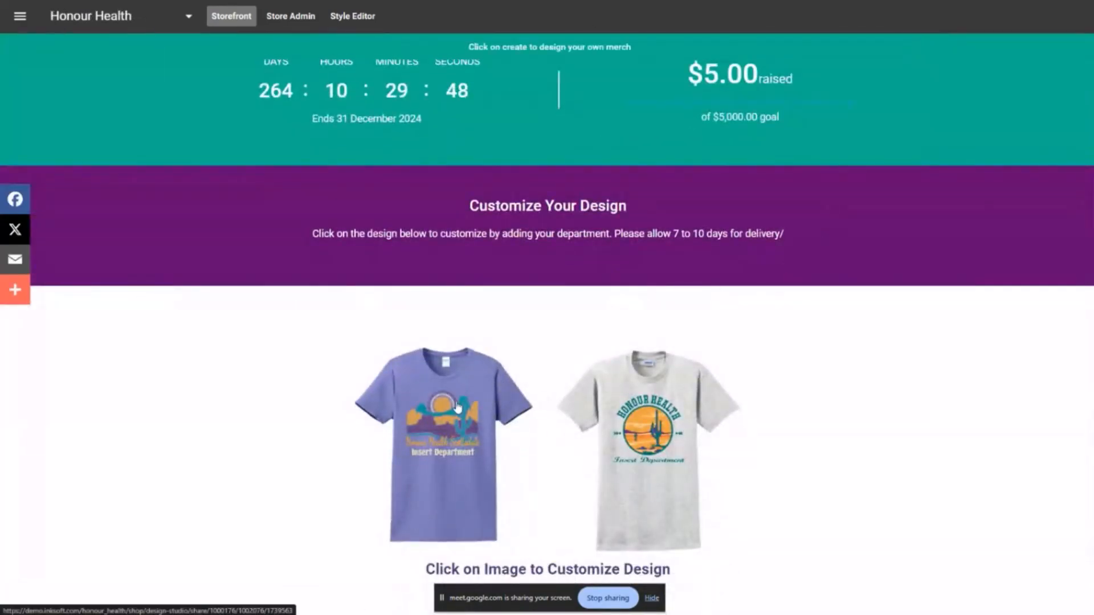
scroll(625, 397, "down", 3)
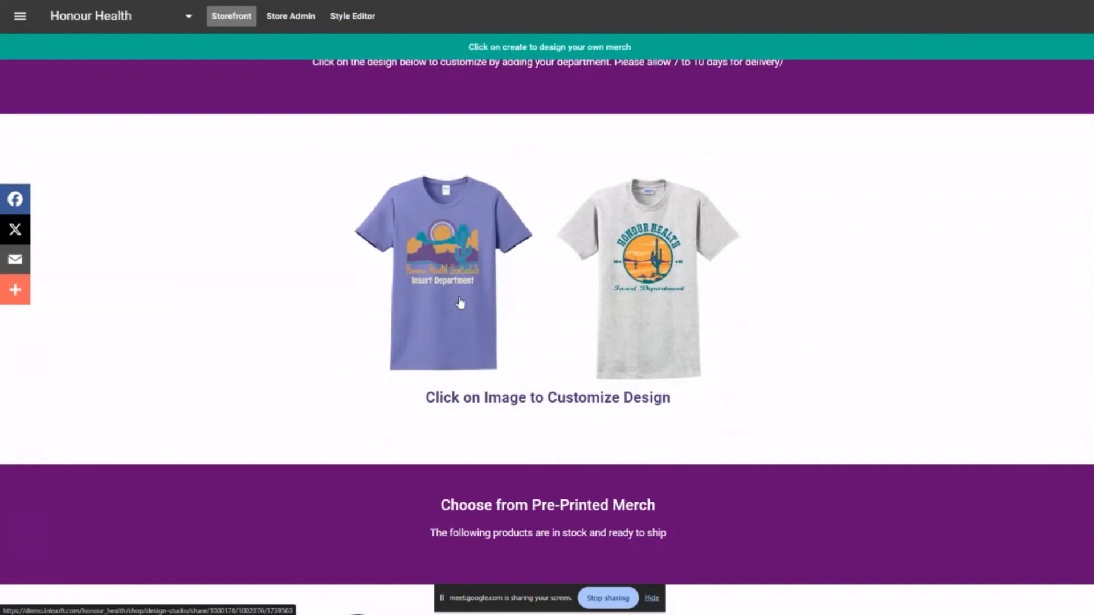
left_click(447, 263)
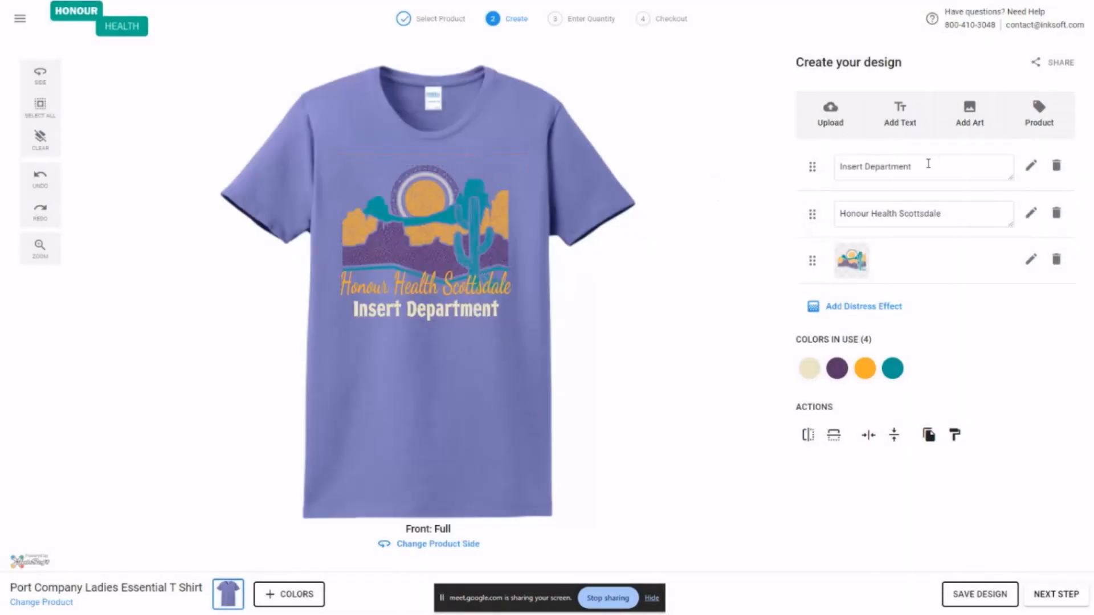
Replace the shirt's "Insert Department" text with "Pediatrics" and open that text for editing
triple_click(928, 165)
type("Pedi")
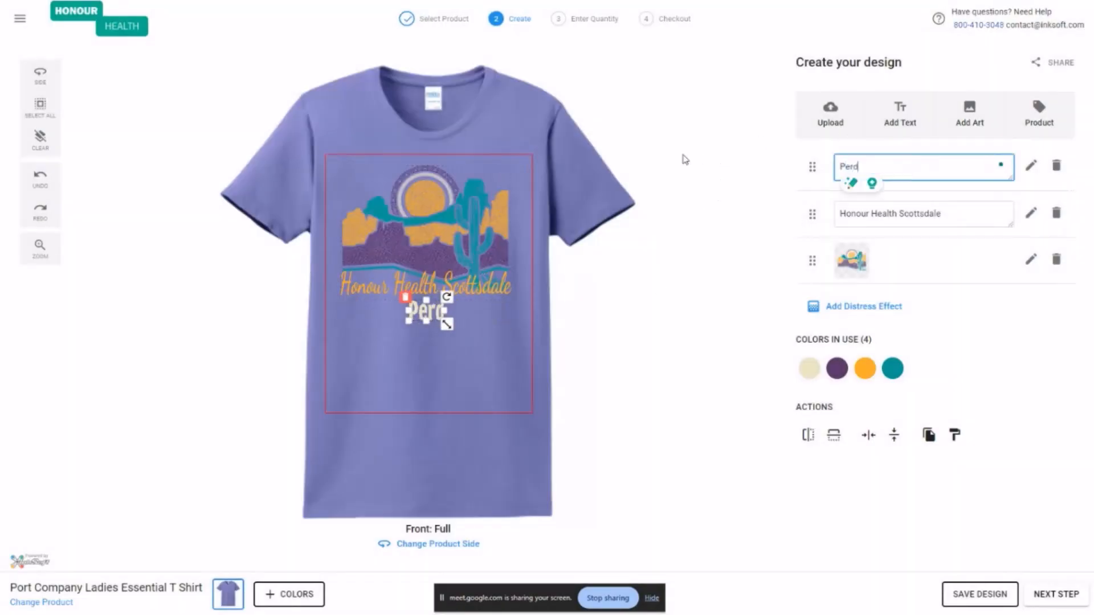
type("atrics")
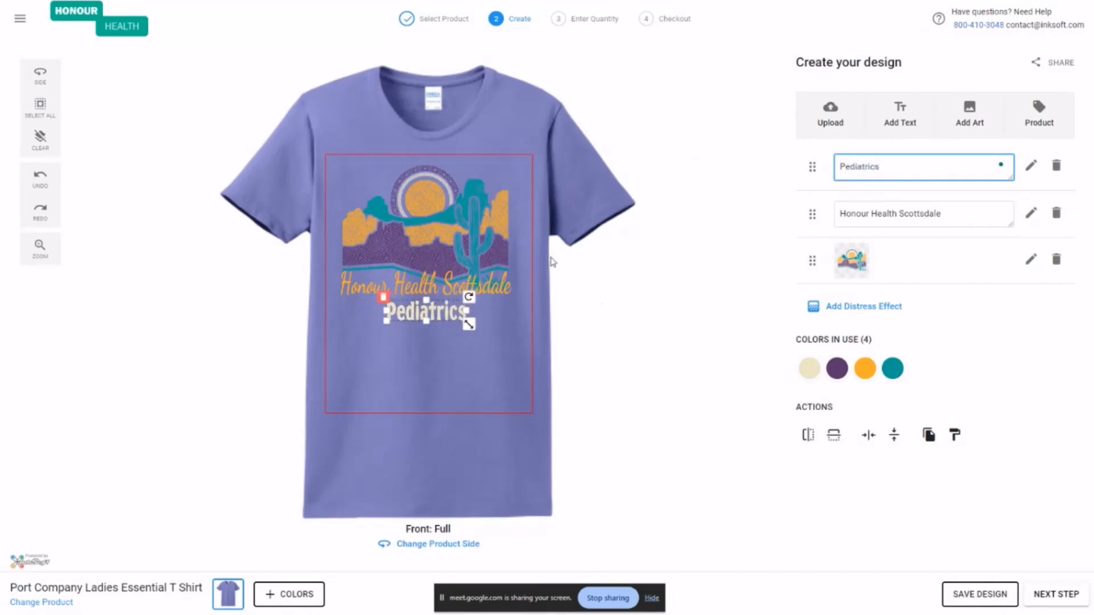
left_click(616, 305)
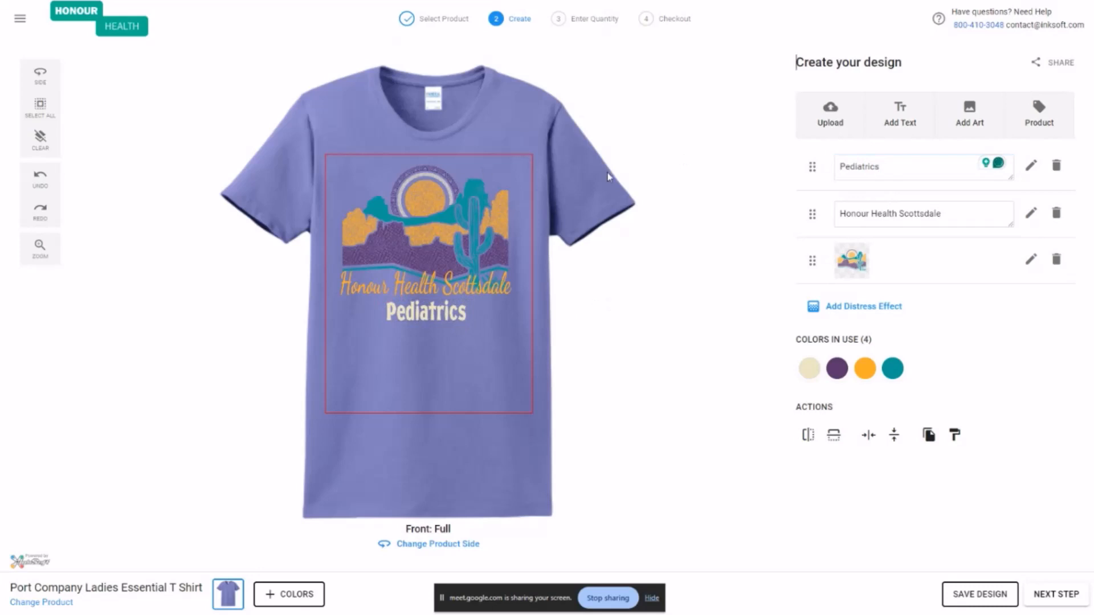
left_click(425, 315)
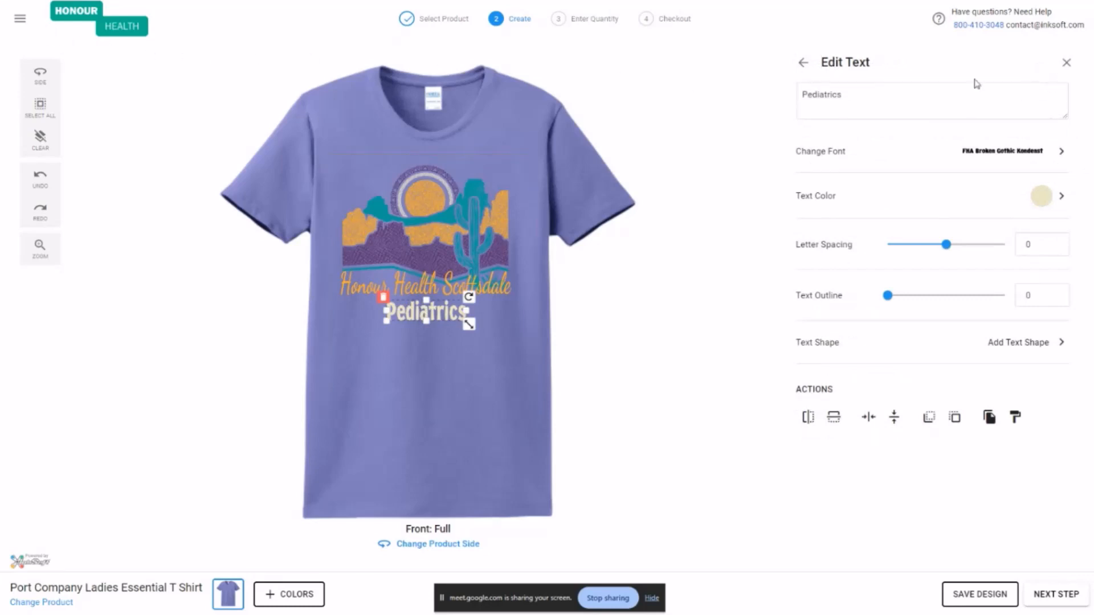
Exit full screen and leave the shirt design to return to the Honour Health store's home page
mouse_move(199, 3)
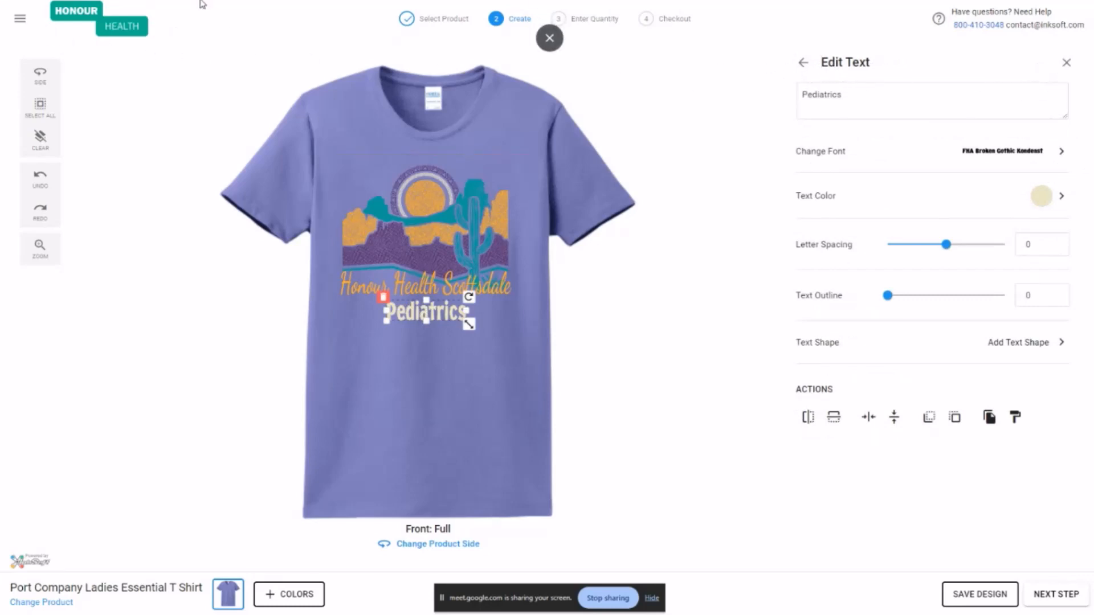
left_click(550, 38)
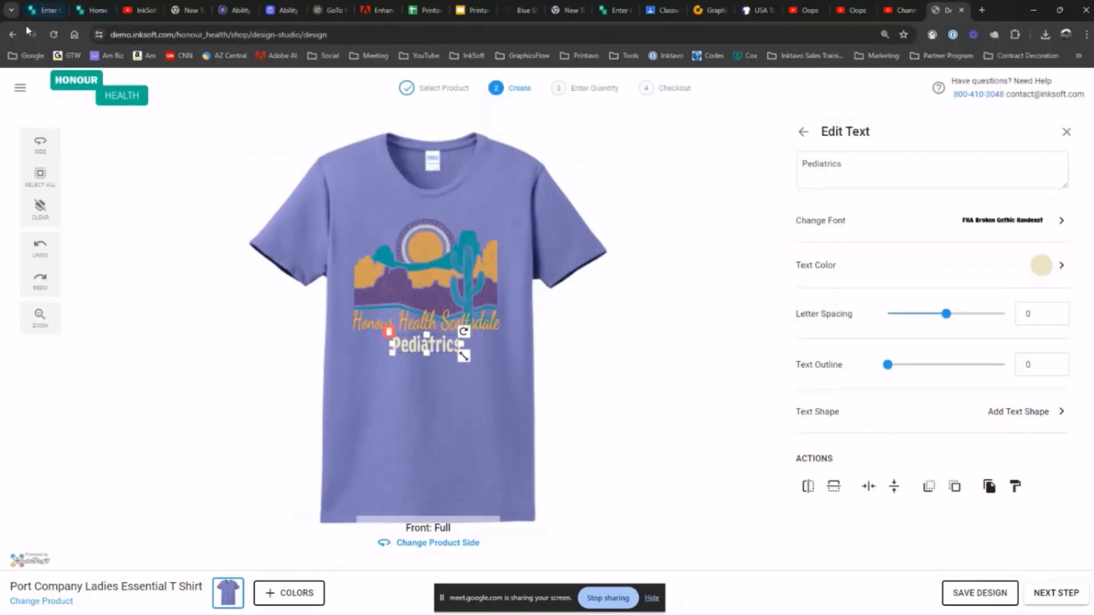
left_click(12, 38)
left_click(668, 389)
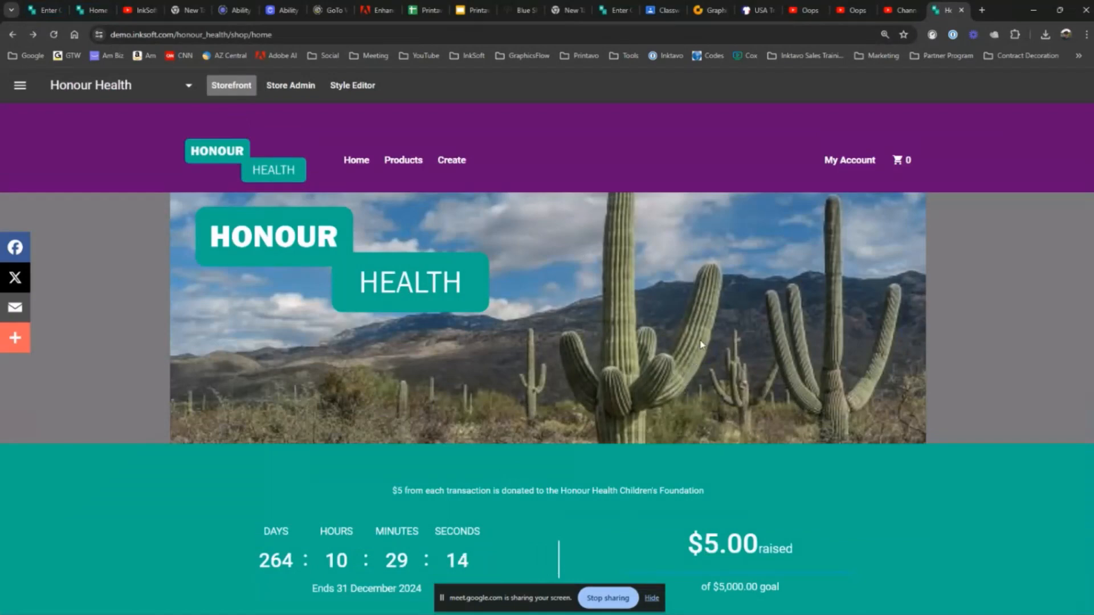
Examine the Honour Health home page, including the fundraising countdown, the customizable shirts and the products ready to ship
scroll(703, 344, "down", 4)
scroll(702, 344, "down", 5)
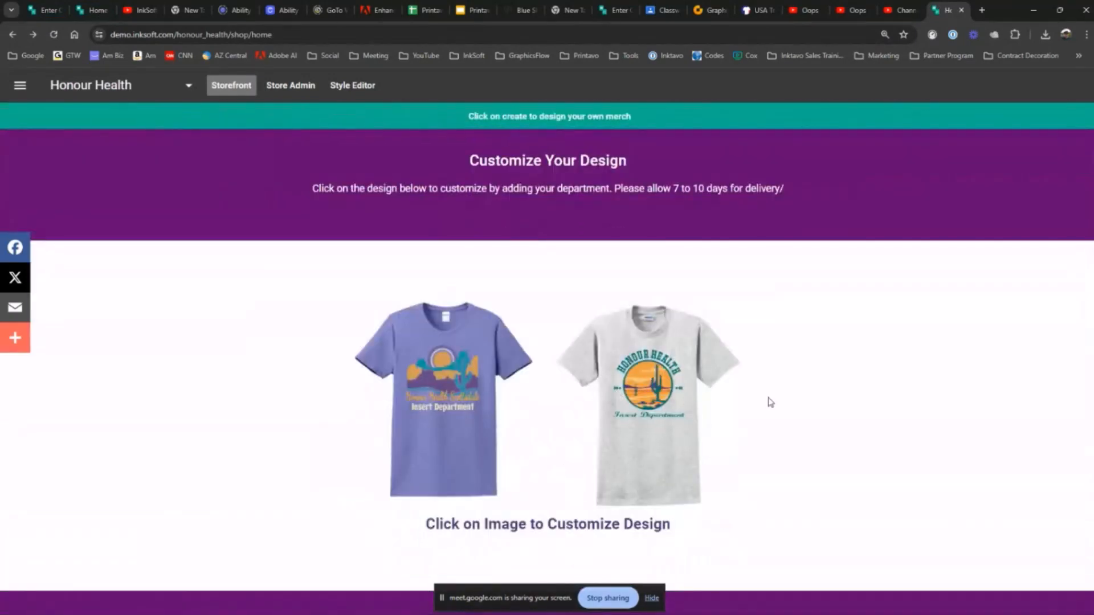
scroll(768, 403, "down", 5)
scroll(769, 402, "down", 3)
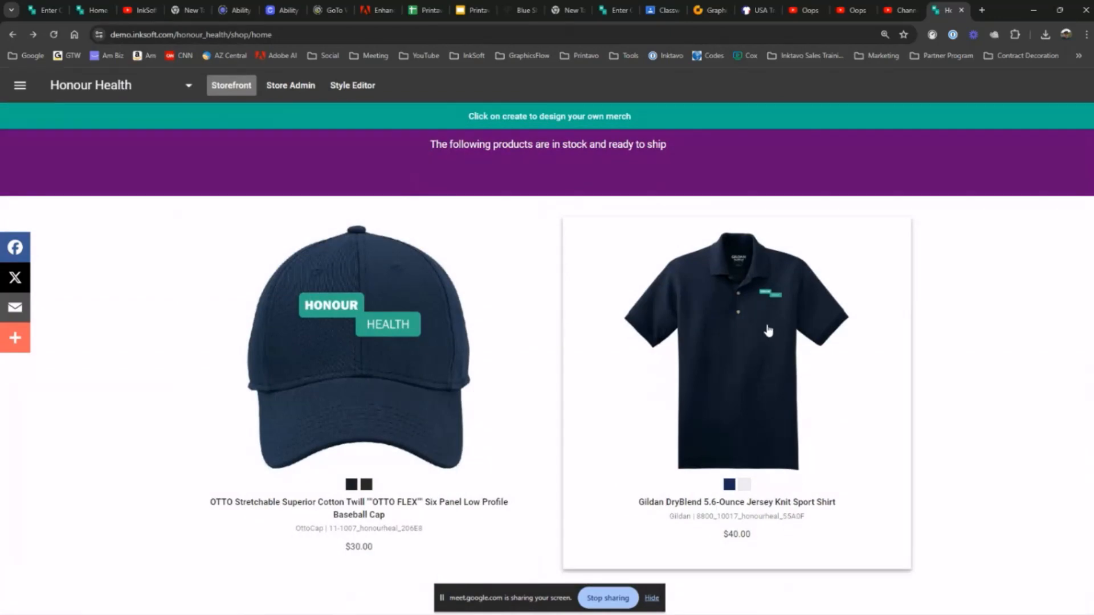
scroll(754, 401, "up", 9)
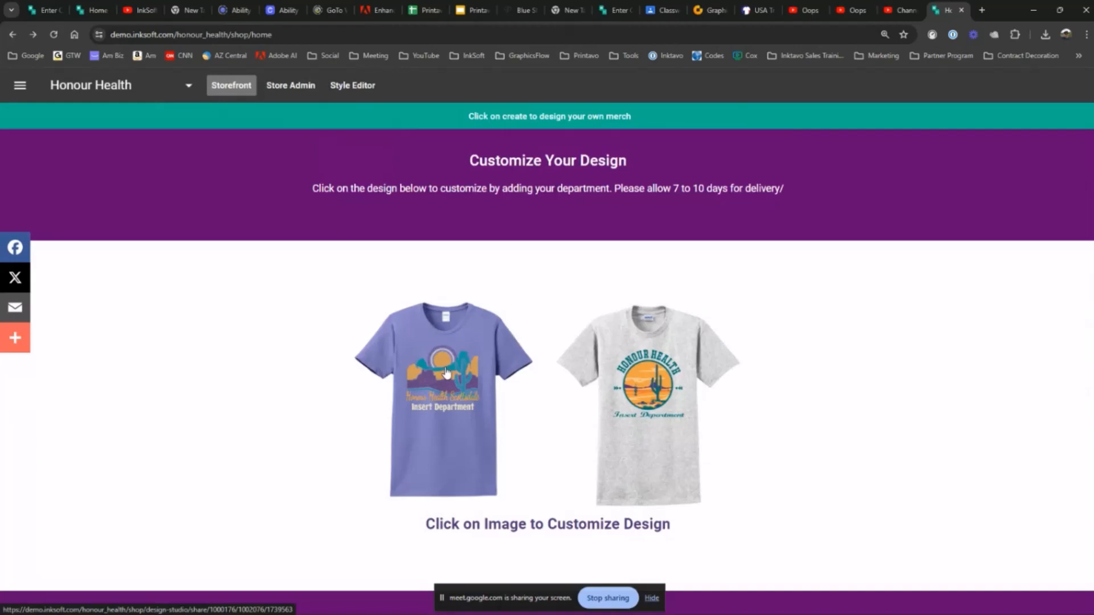
scroll(598, 336, "up", 3)
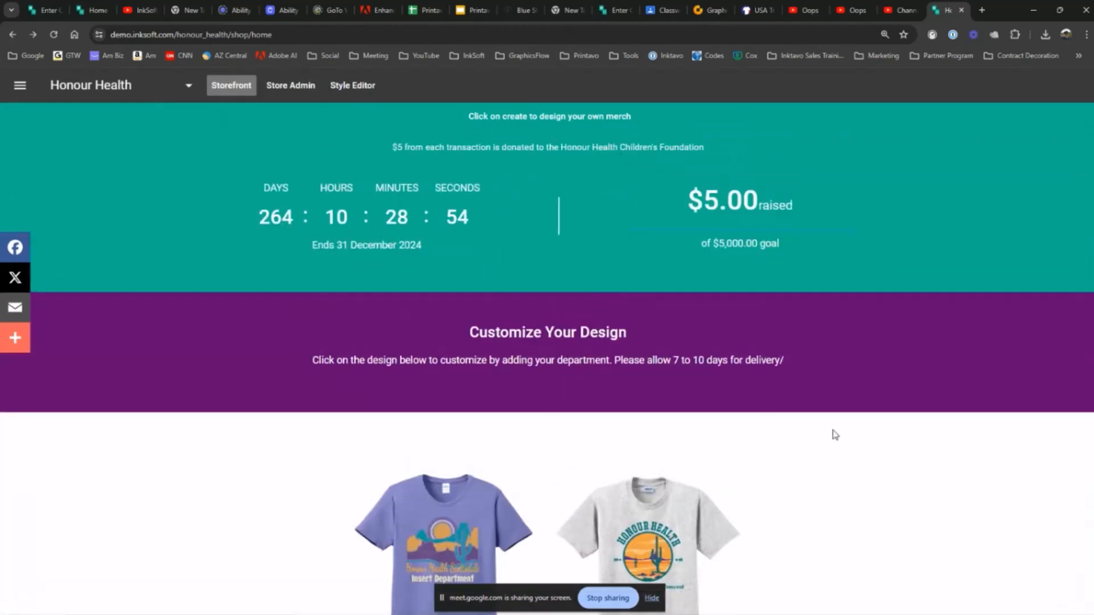
scroll(836, 435, "down", 4)
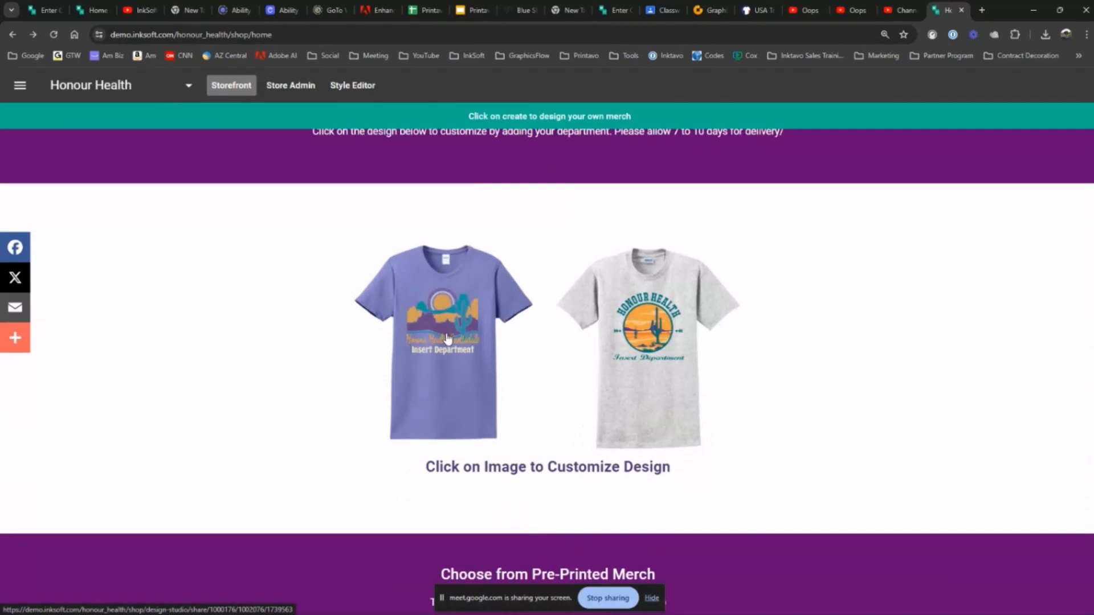
scroll(781, 405, "up", 4)
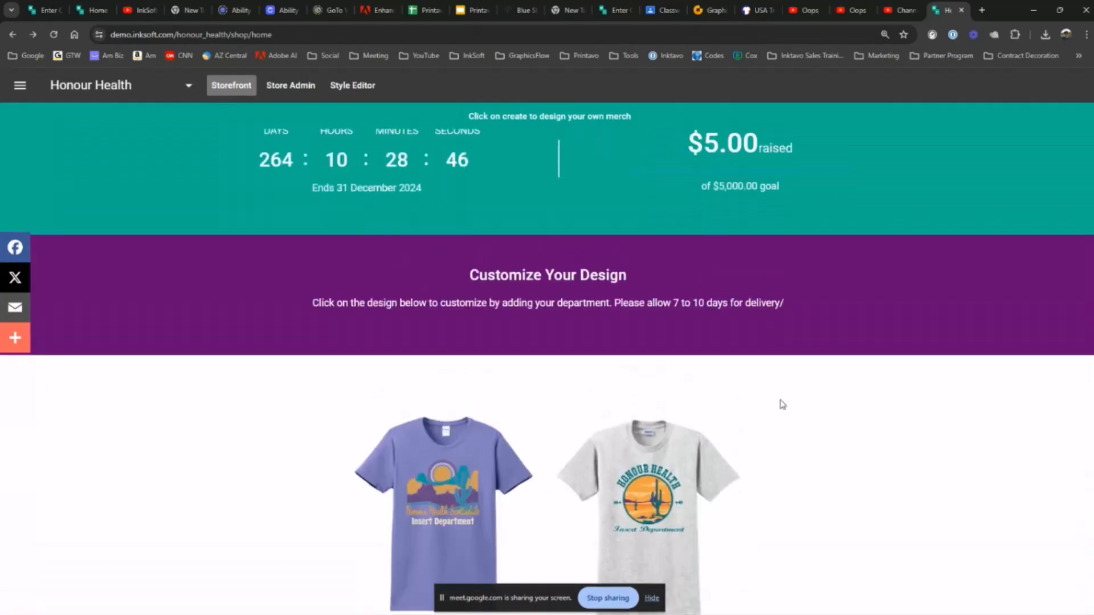
scroll(781, 404, "up", 2)
scroll(782, 404, "up", 4)
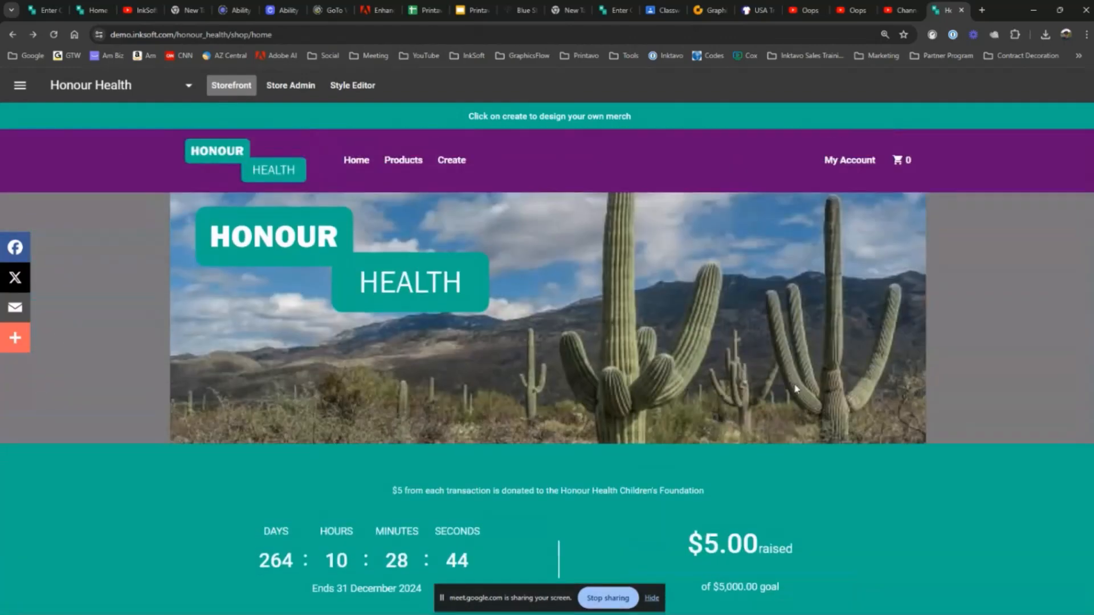
Switch to GraphicsFlow in full screen and open the Image Previews folder in My Art
left_click(713, 11)
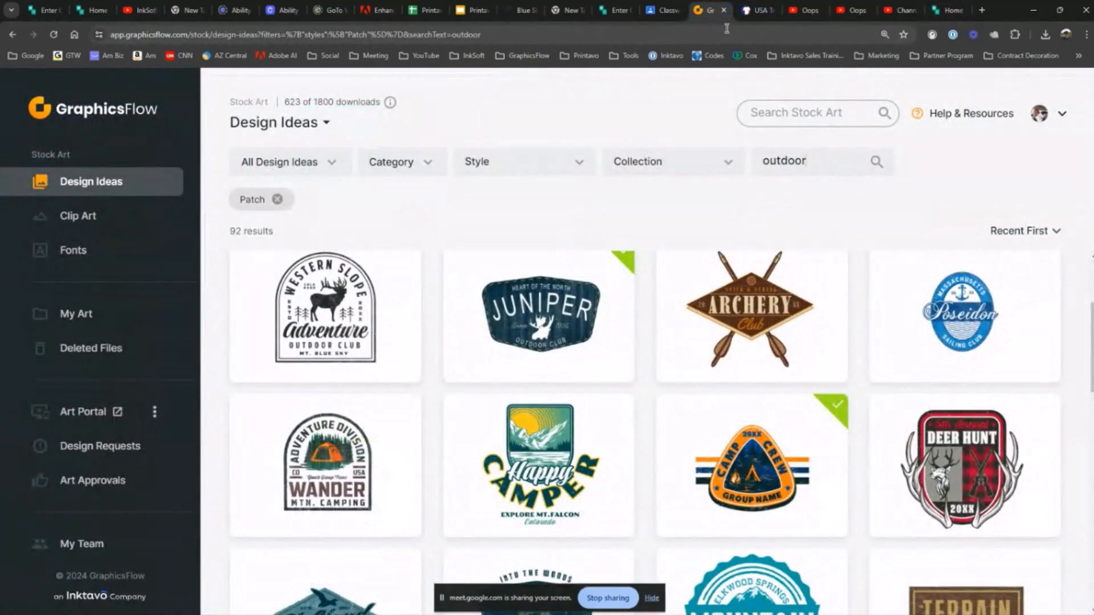
key("F11")
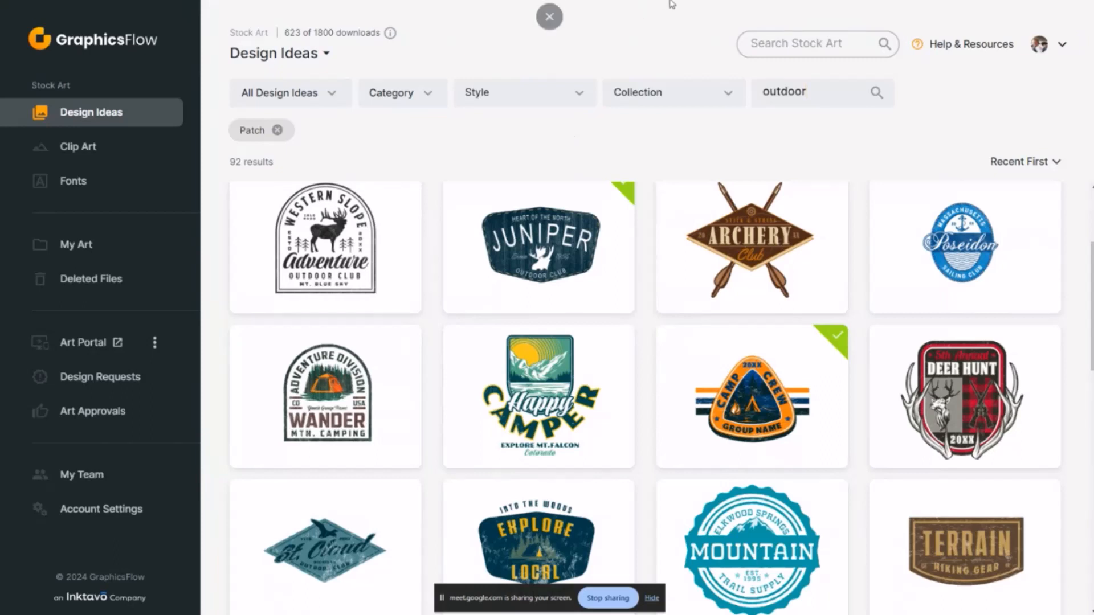
left_click(92, 252)
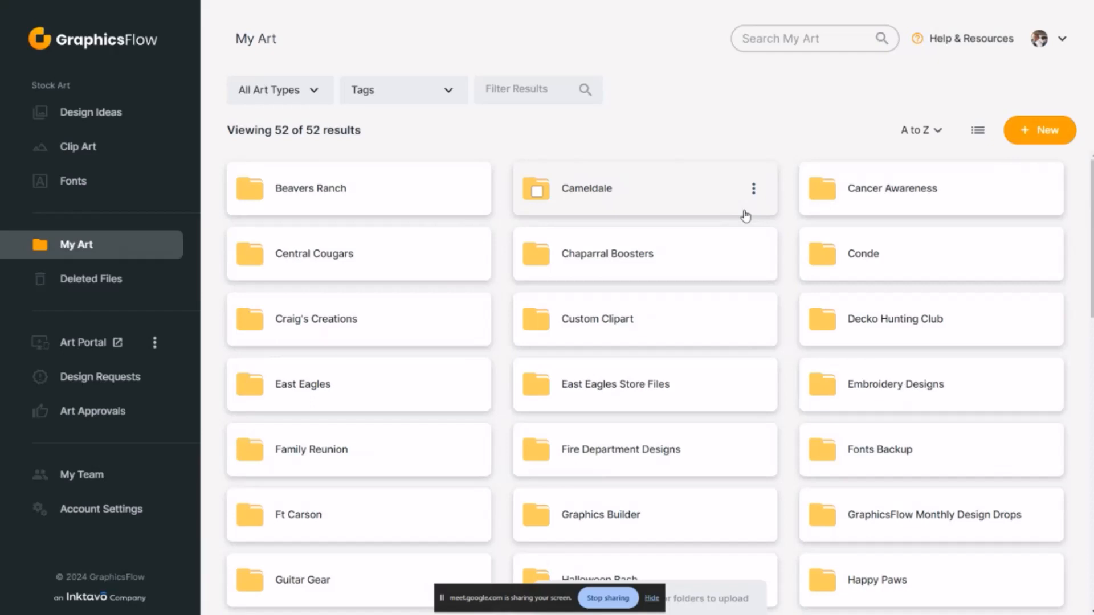
scroll(748, 335, "down", 5)
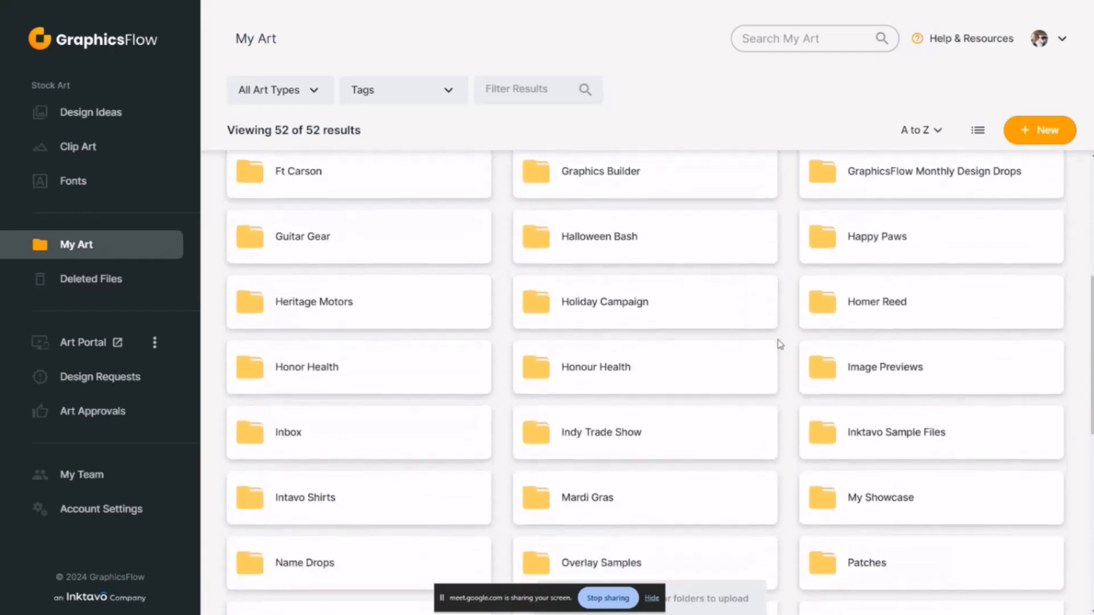
left_click(904, 383)
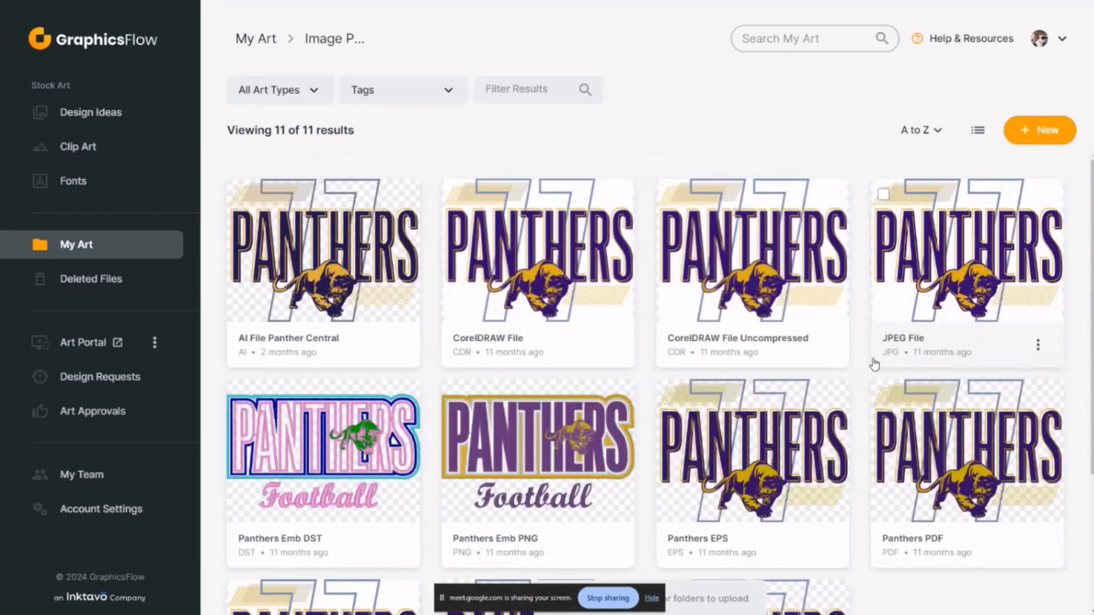
Preview the Panthers Emb DST and AI File Panther Central artwork, returning to the Image Previews folder after each
scroll(408, 331, "down", 2)
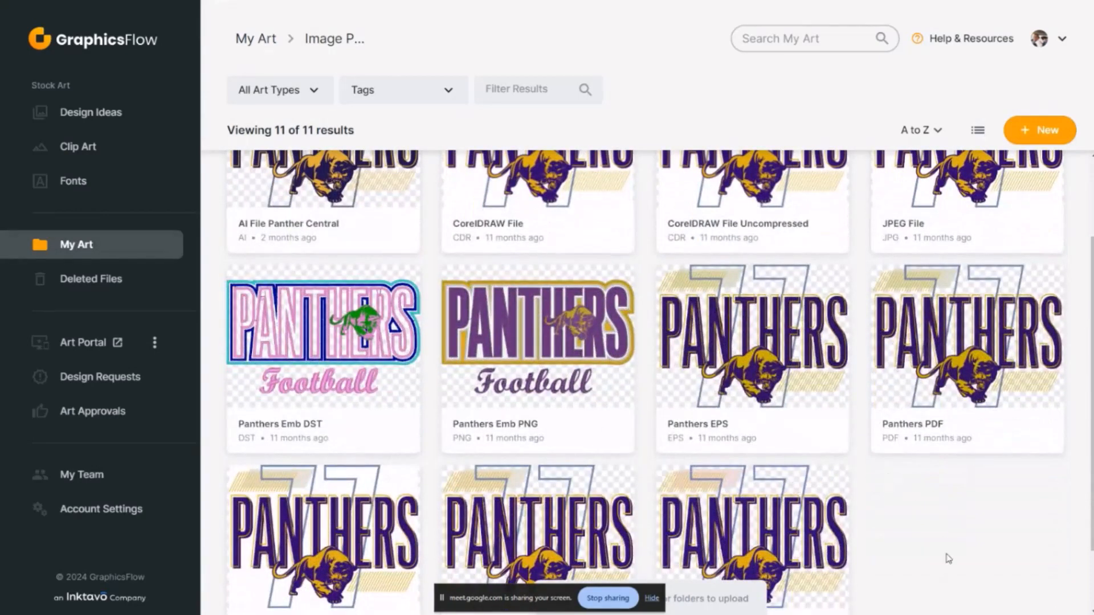
left_click(387, 394)
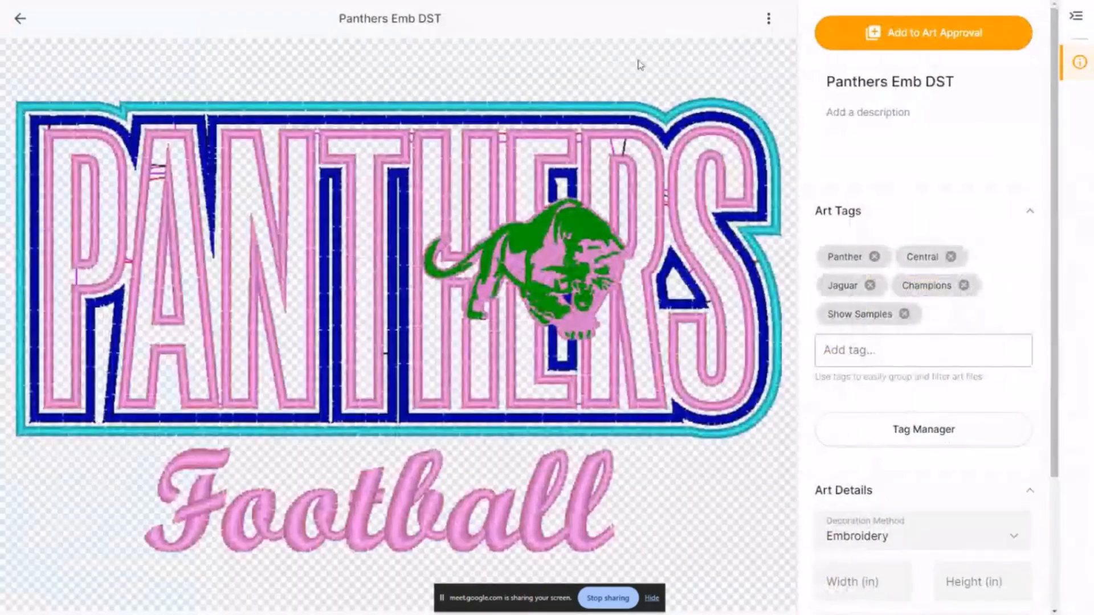
left_click(20, 18)
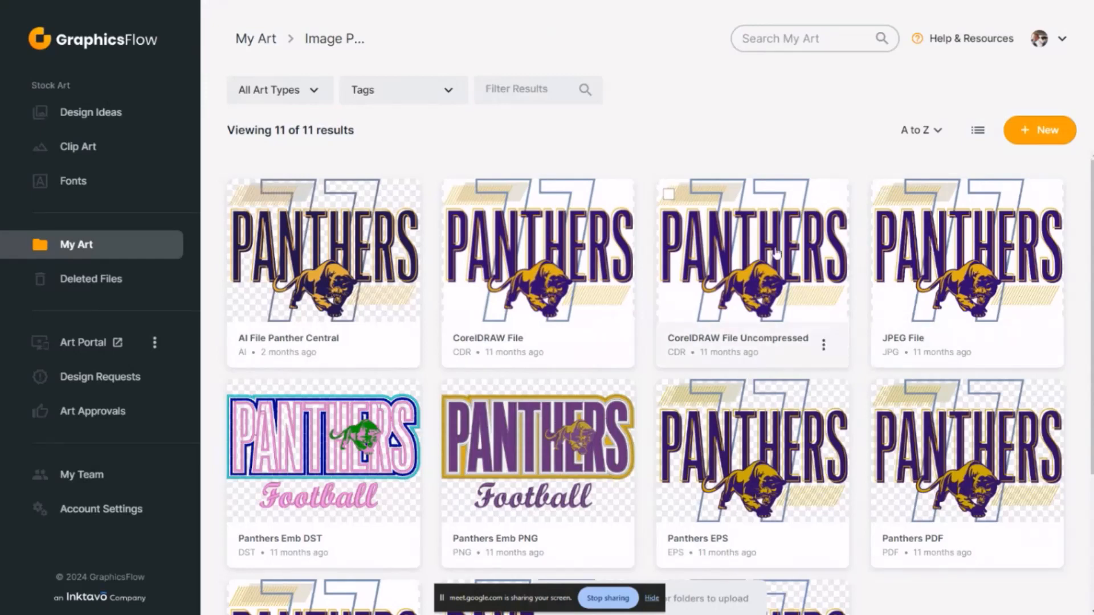
left_click(370, 268)
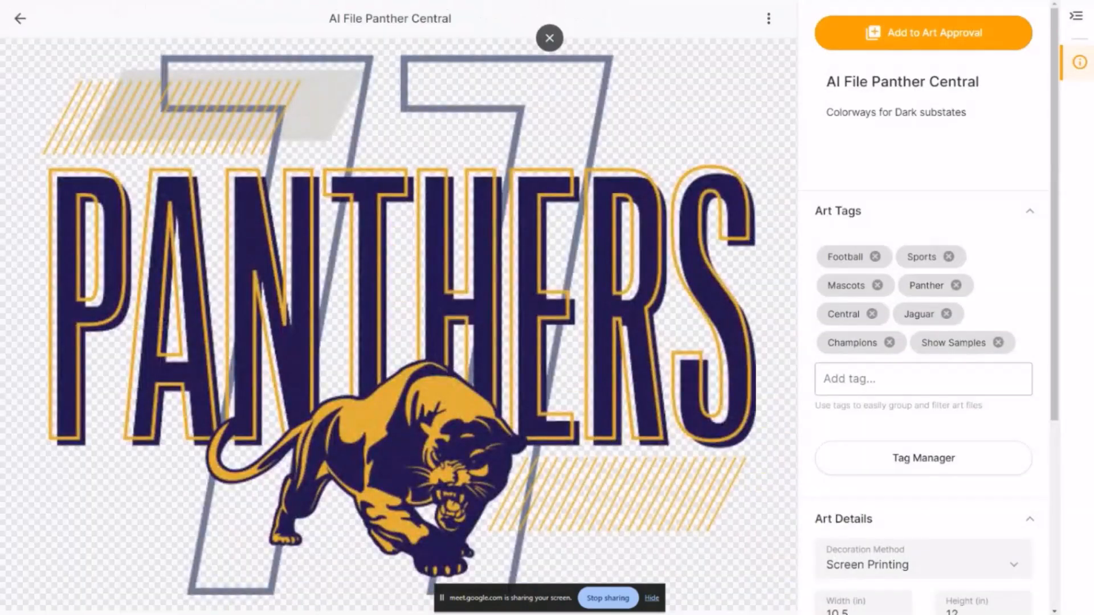
left_click(20, 18)
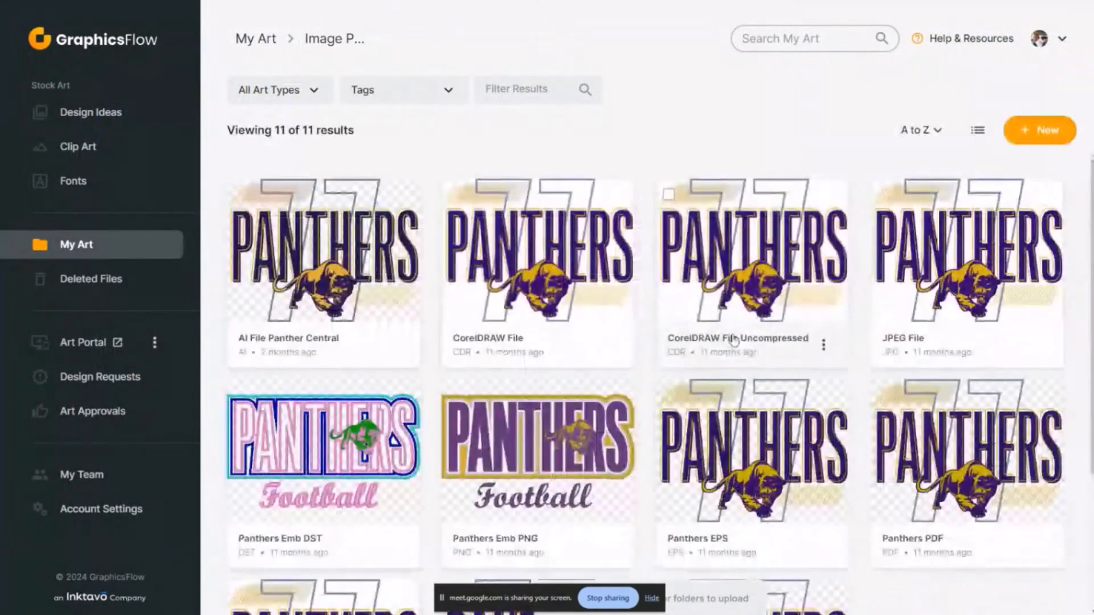
Preview the Panthers PSD artwork, check its tags and art details, and return to the folder
scroll(952, 488, "down", 4)
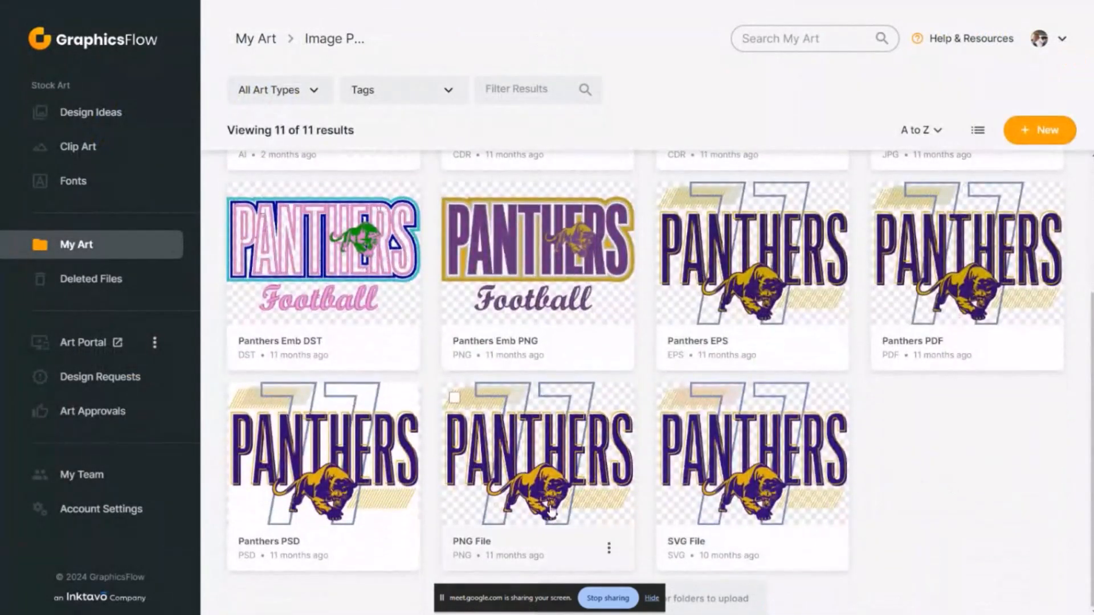
left_click(366, 472)
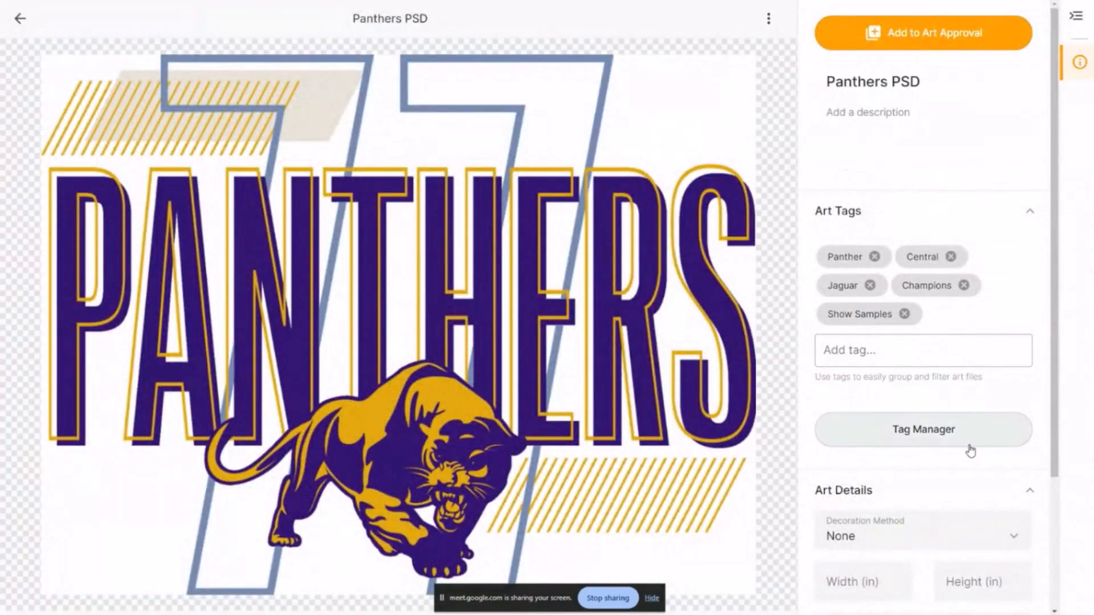
scroll(968, 450, "down", 3)
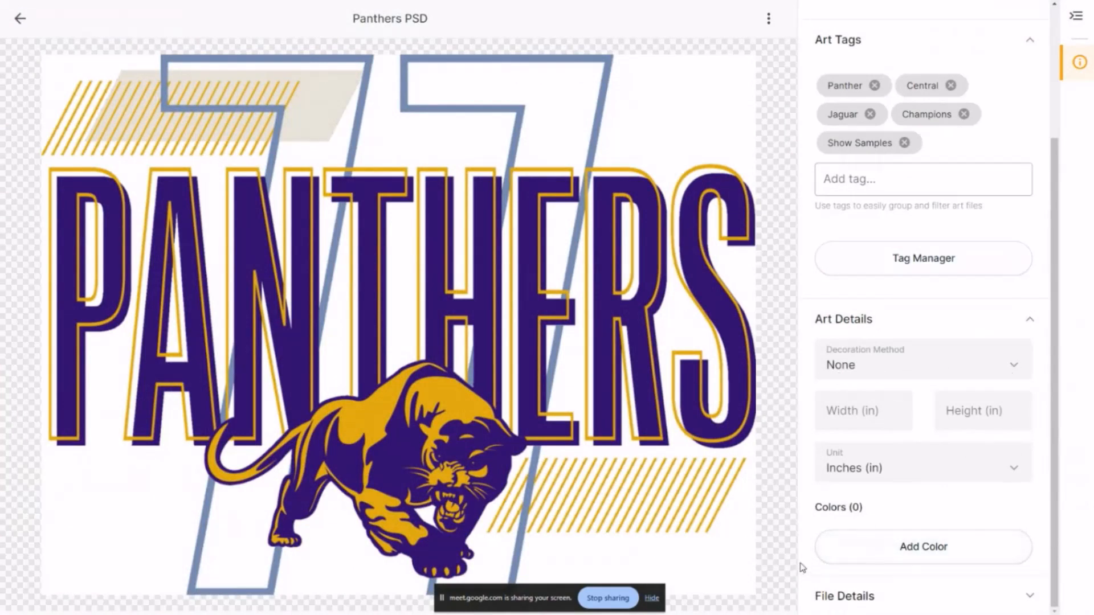
scroll(812, 479, "up", 3)
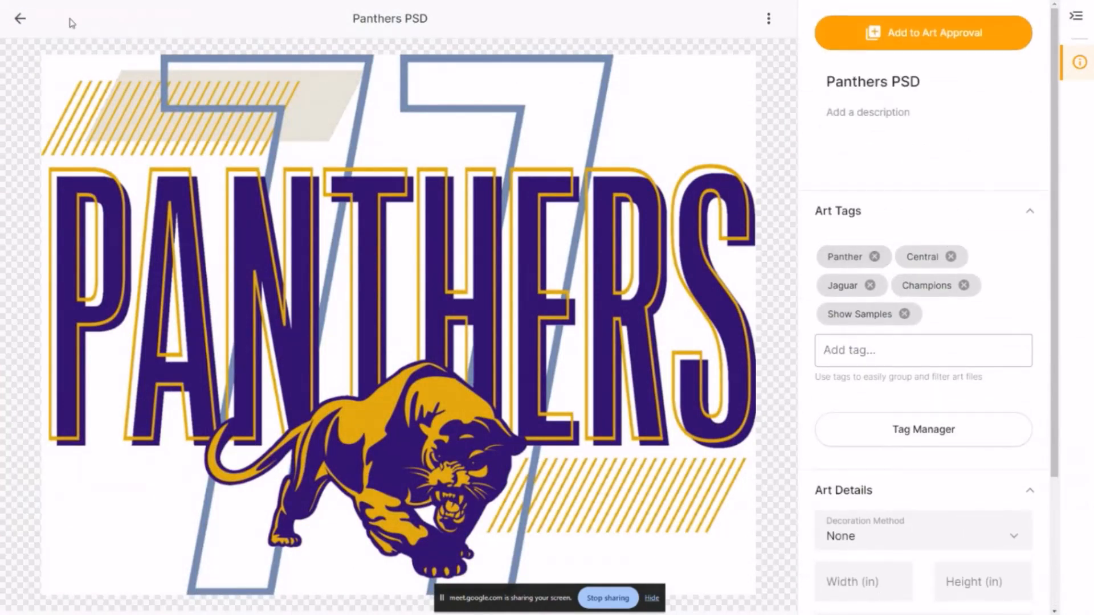
left_click(20, 21)
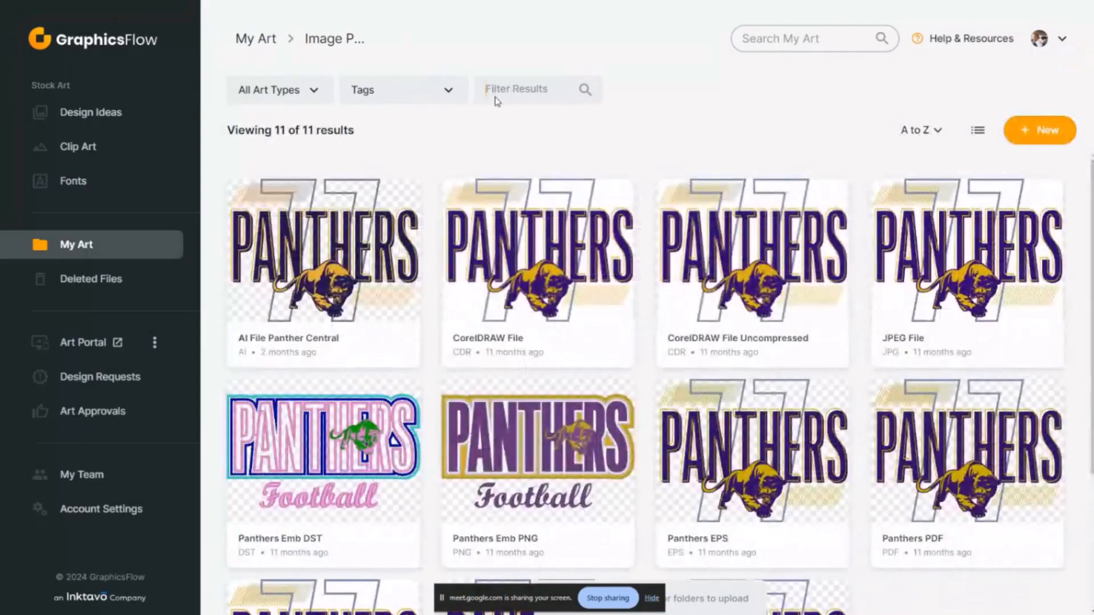
Filter the Image Previews folder by "central", view the file options for AI File Panther Central, and leave the file deselected
left_click(498, 102)
type("central")
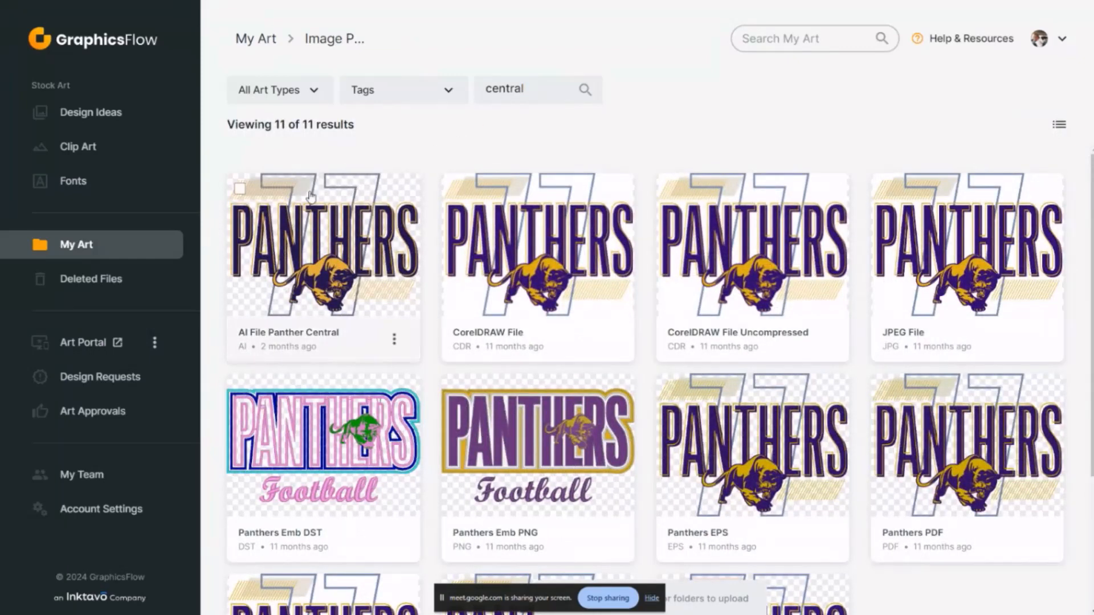
left_click(240, 190)
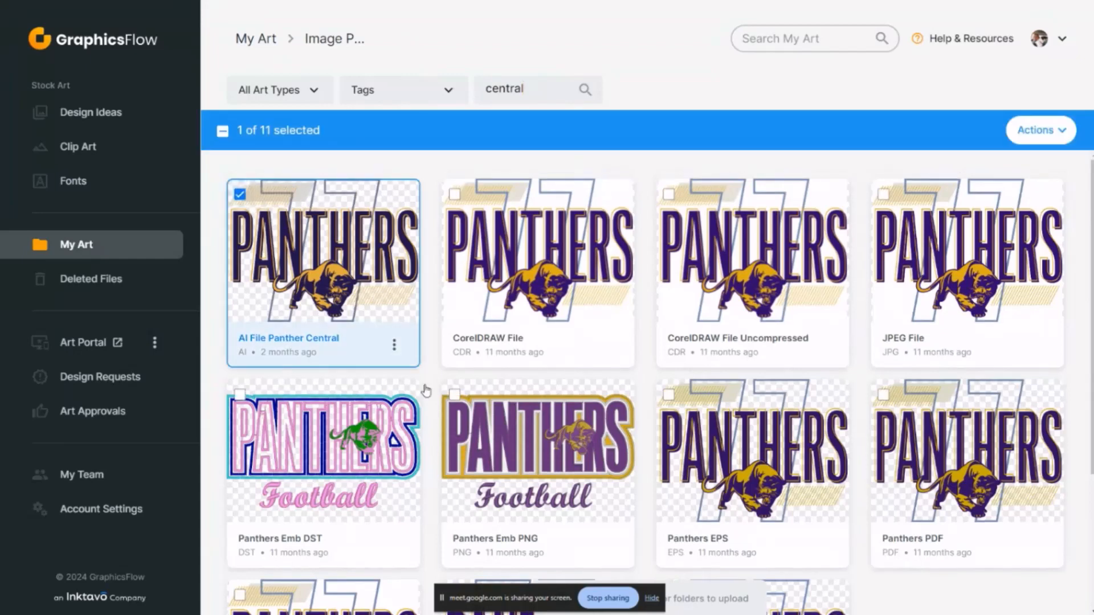
left_click(393, 344)
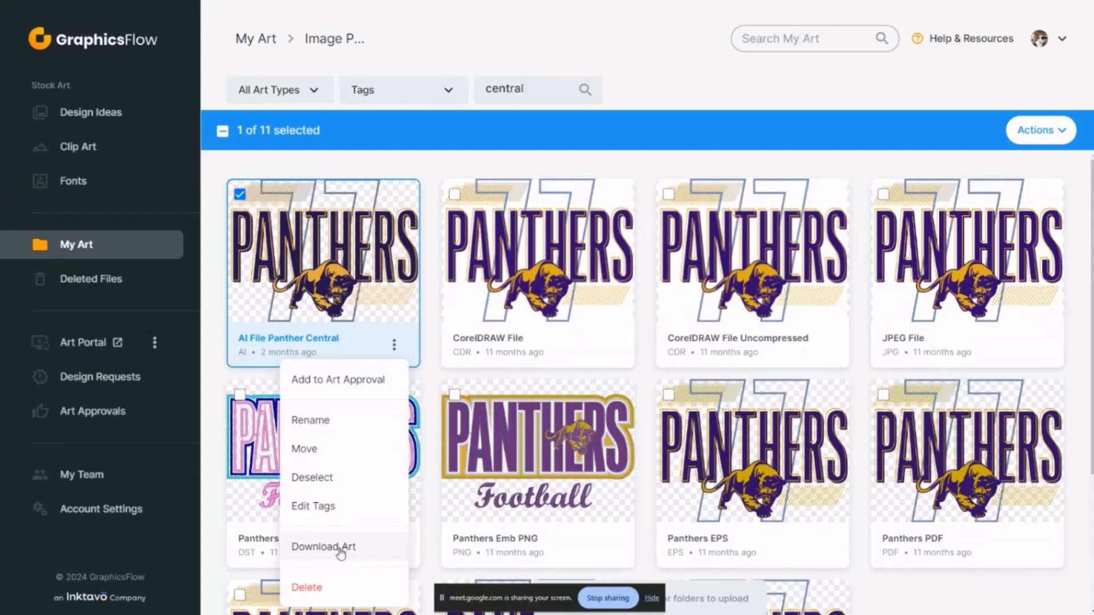
left_click(245, 193)
left_click(246, 194)
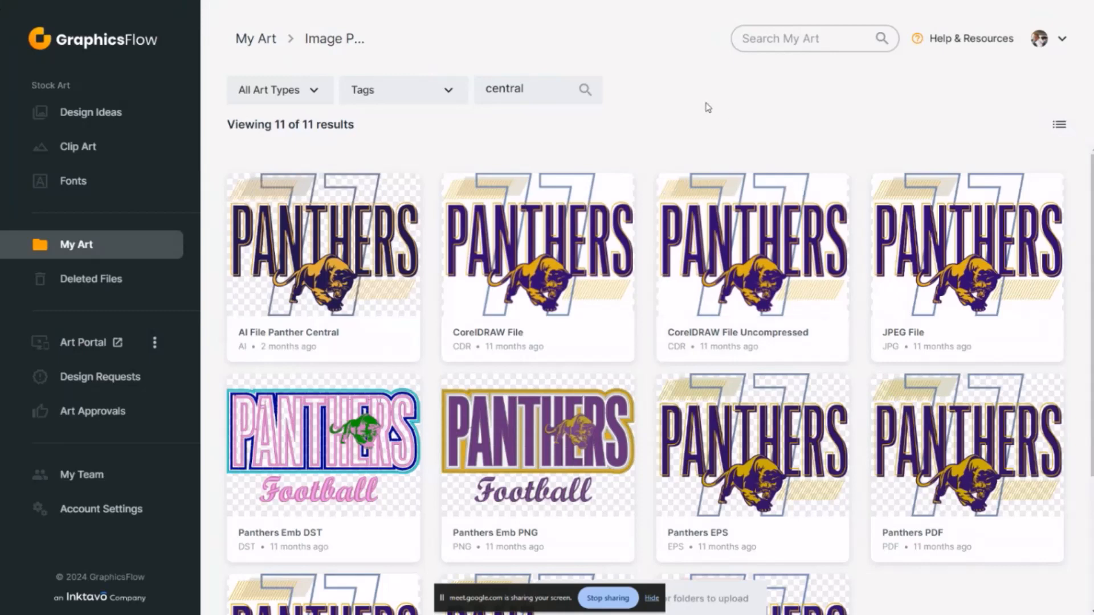
Return to the main My Art library, select the Westview Tigers 01 and Westview Tigers 02 designs, and deselect both
left_click(112, 246)
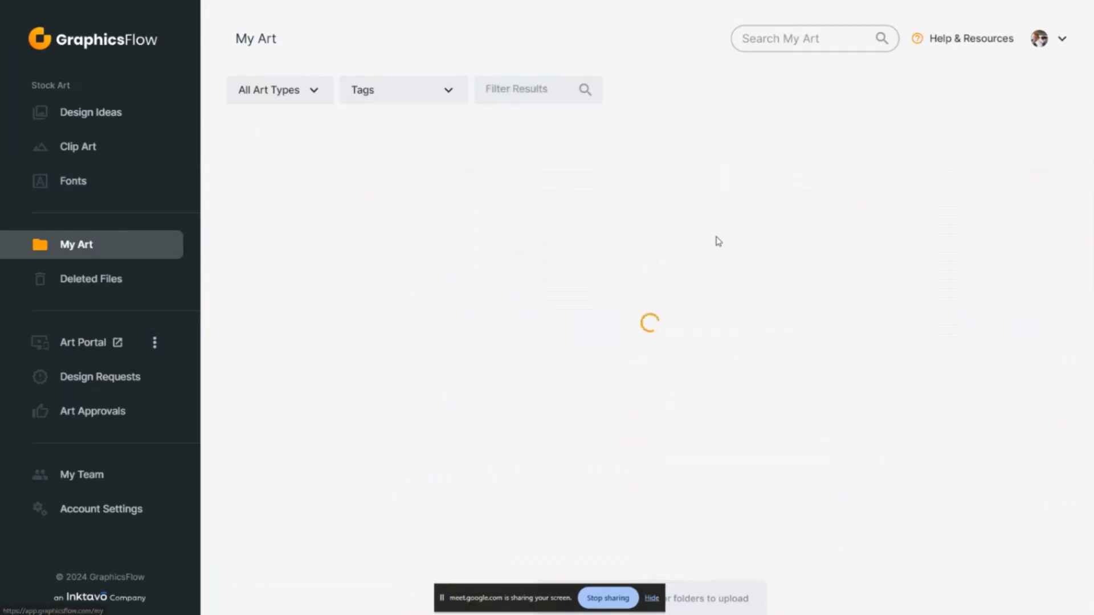
scroll(774, 273, "down", 12)
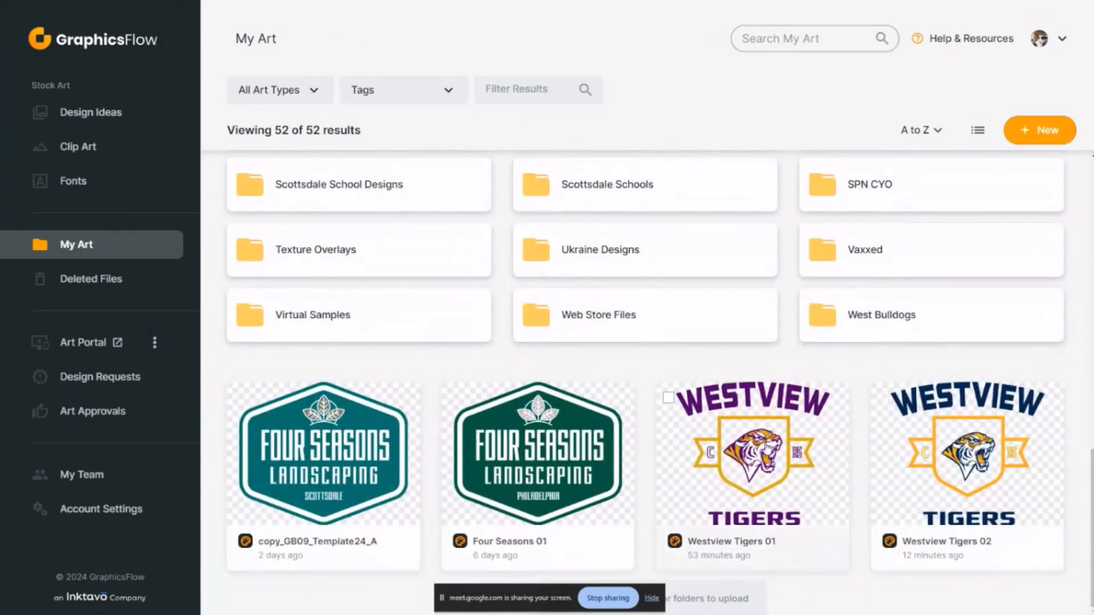
left_click(669, 398)
left_click(883, 397)
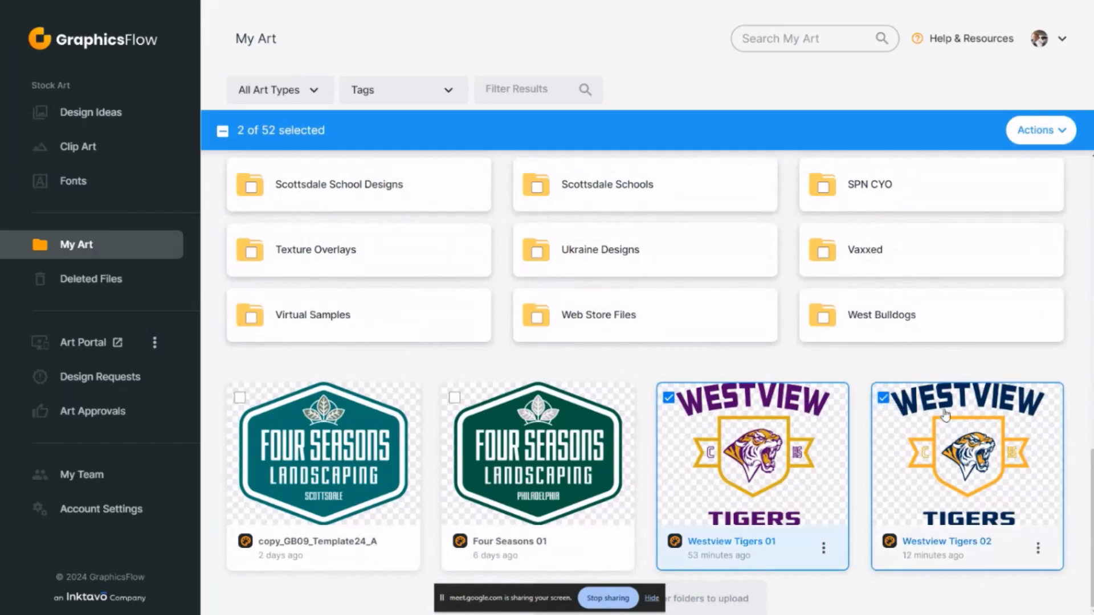
left_click(669, 398)
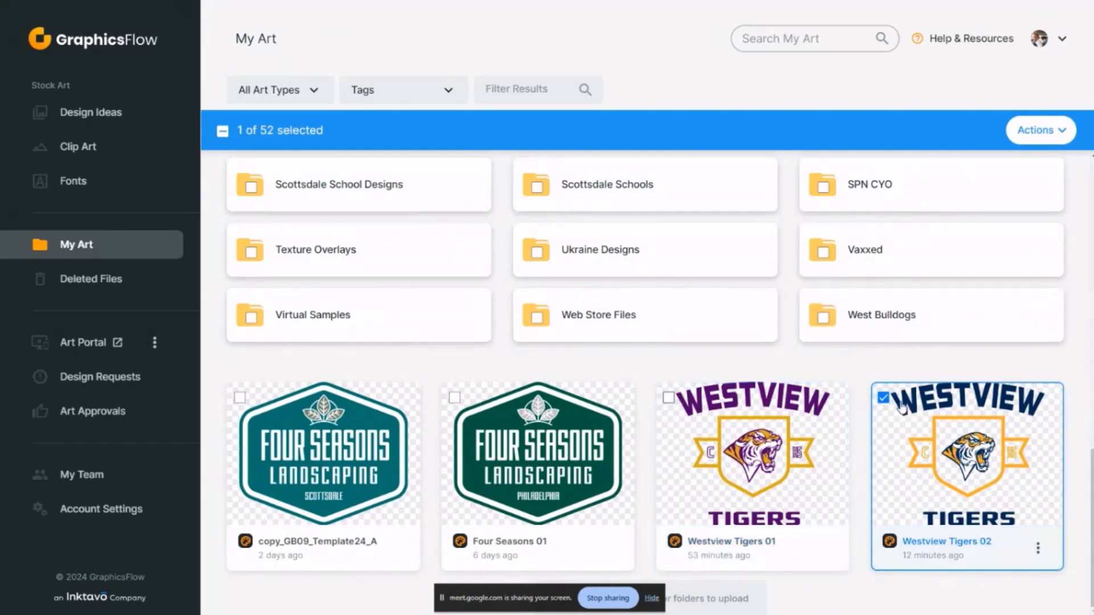
left_click(883, 398)
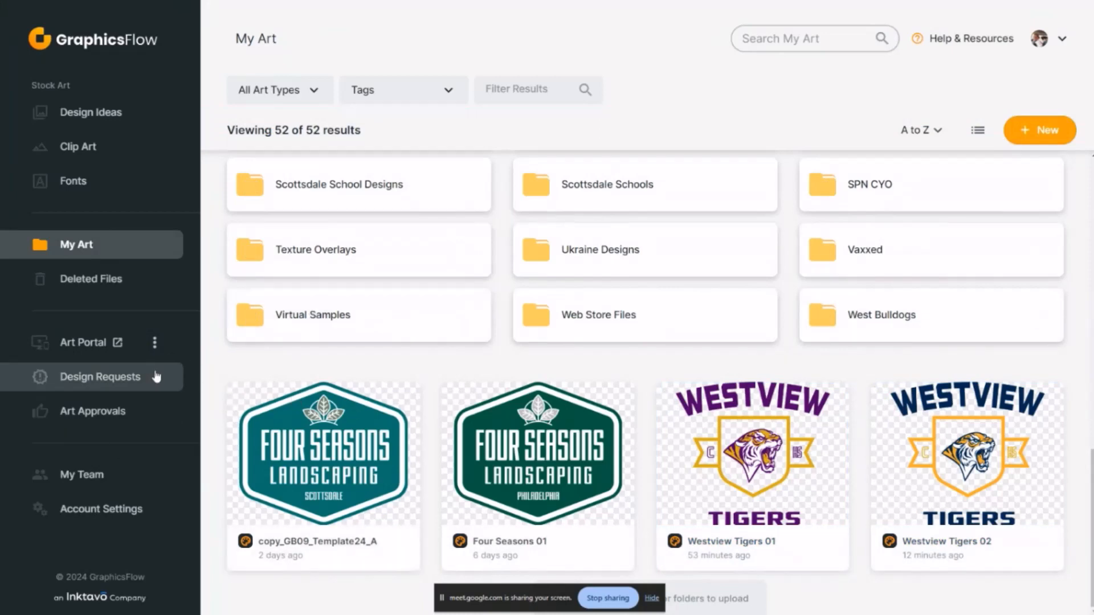
Open the Art Portal and look over its design showcase landing page
left_click(101, 347)
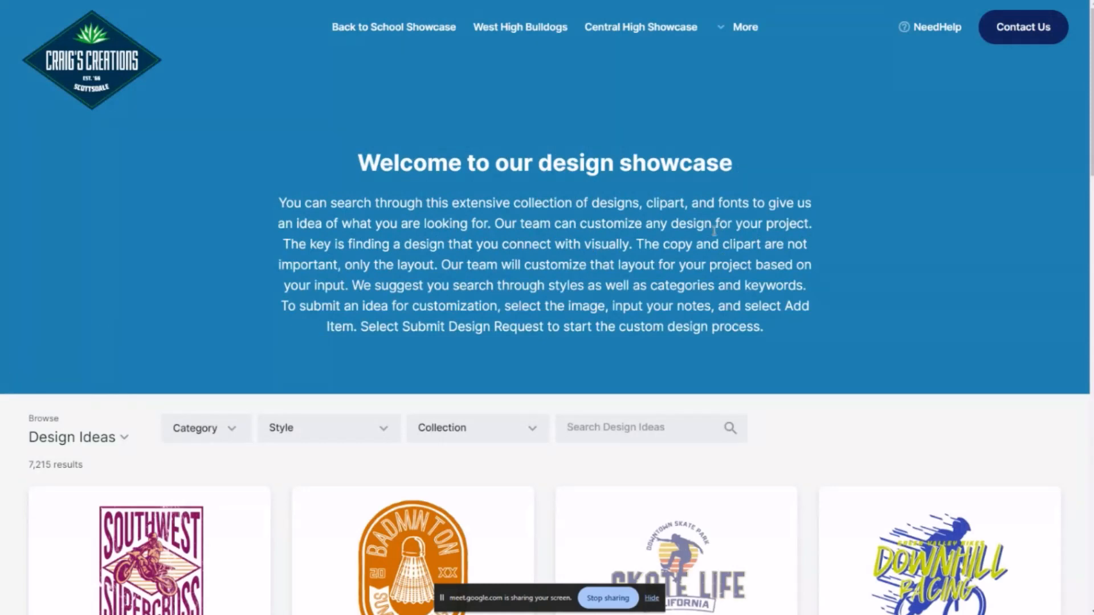
scroll(880, 182, "down", 6)
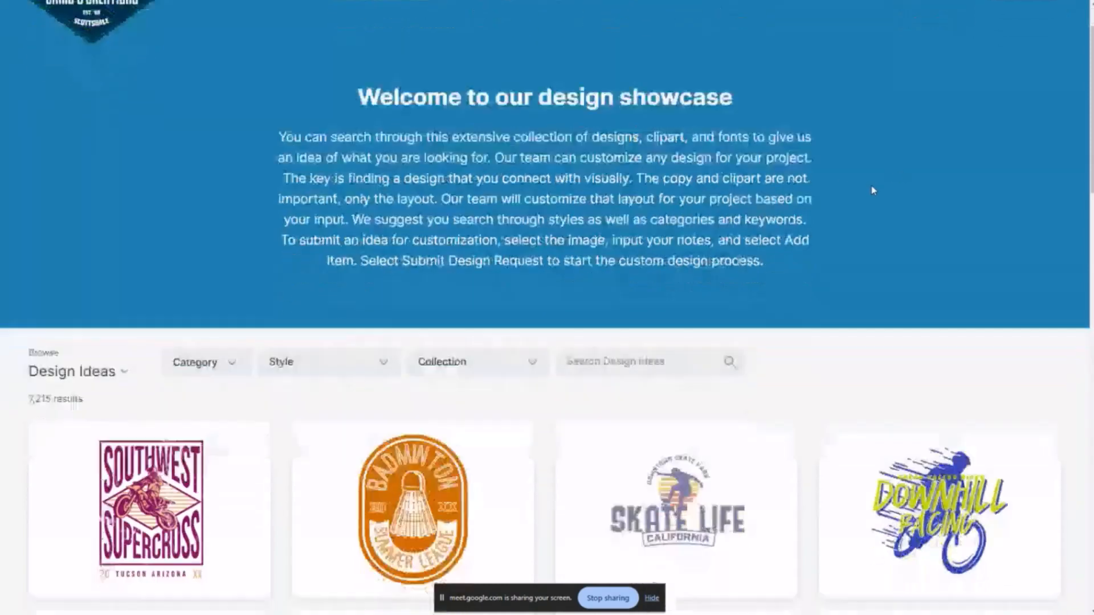
scroll(871, 193, "up", 6)
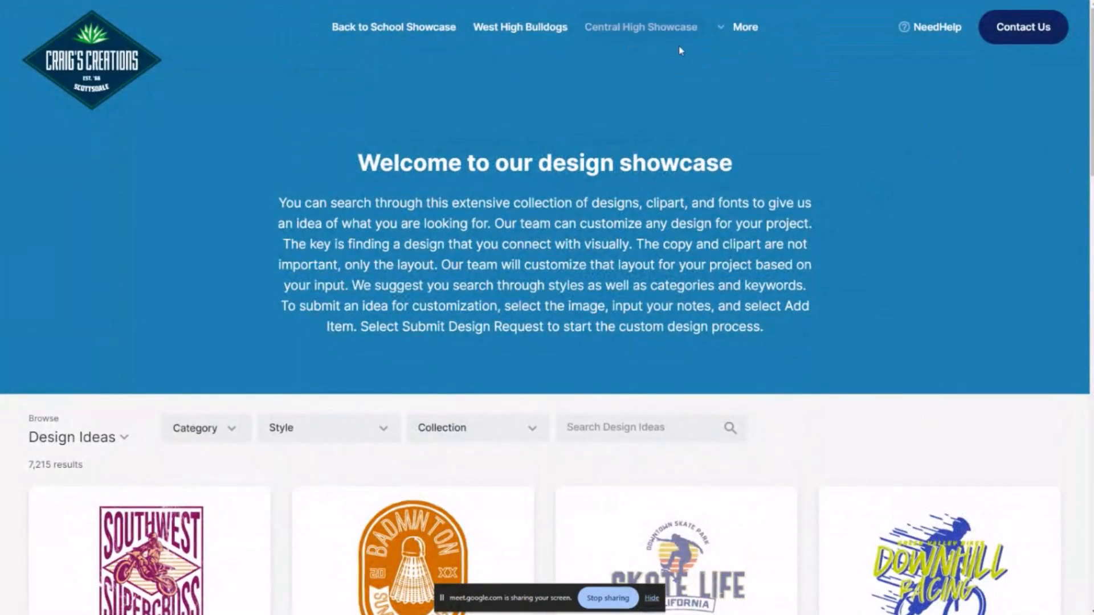
Open the Pickleball Showcase from the portal's additional showcases and browse through its designs
left_click(723, 35)
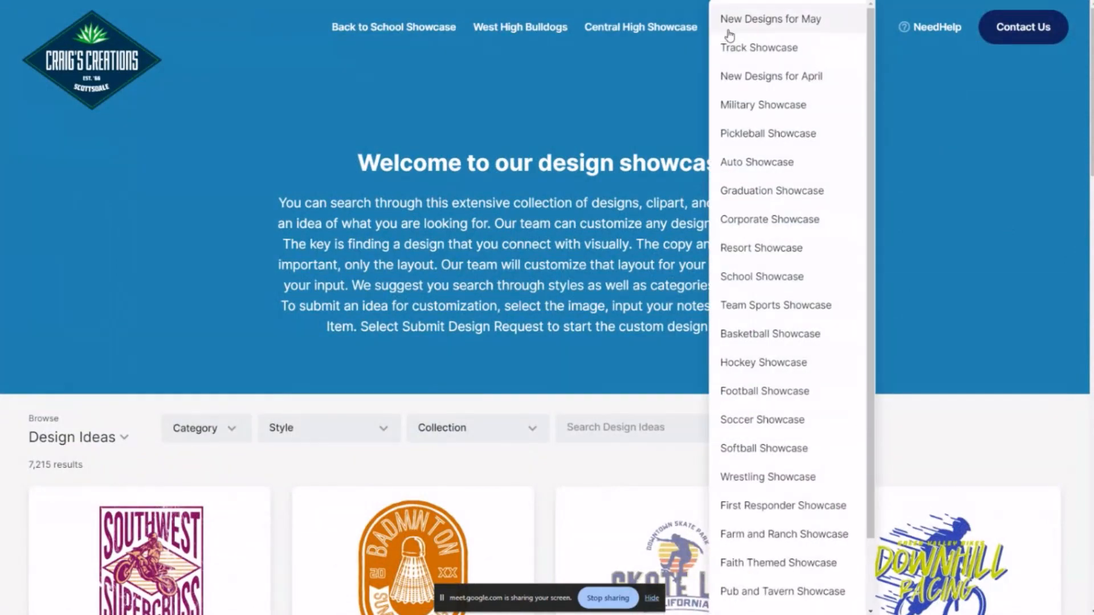
left_click(767, 137)
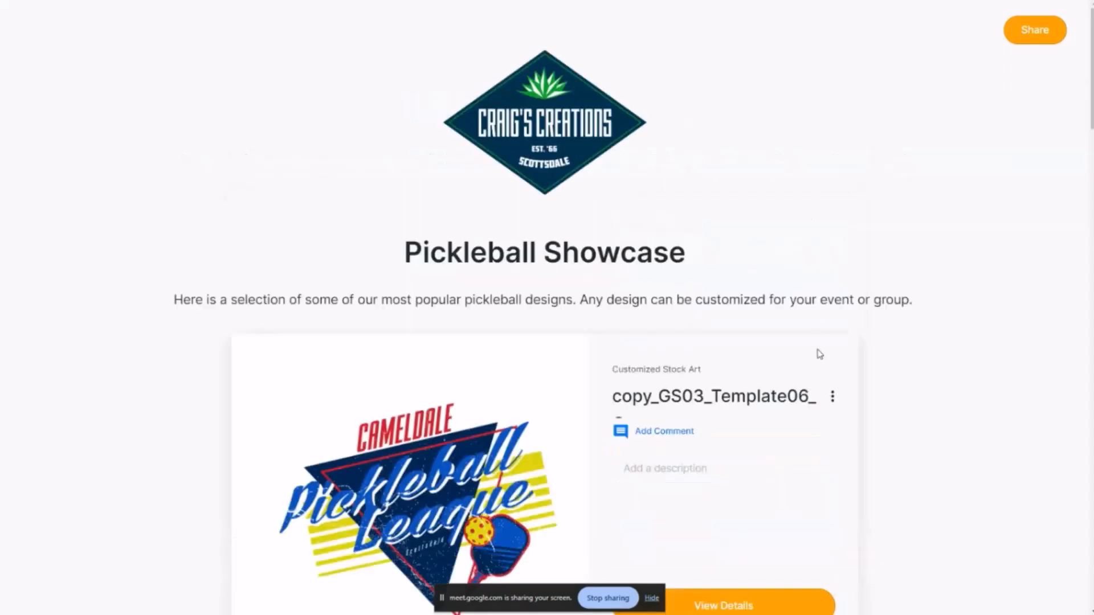
scroll(821, 354, "down", 14)
scroll(820, 354, "down", 7)
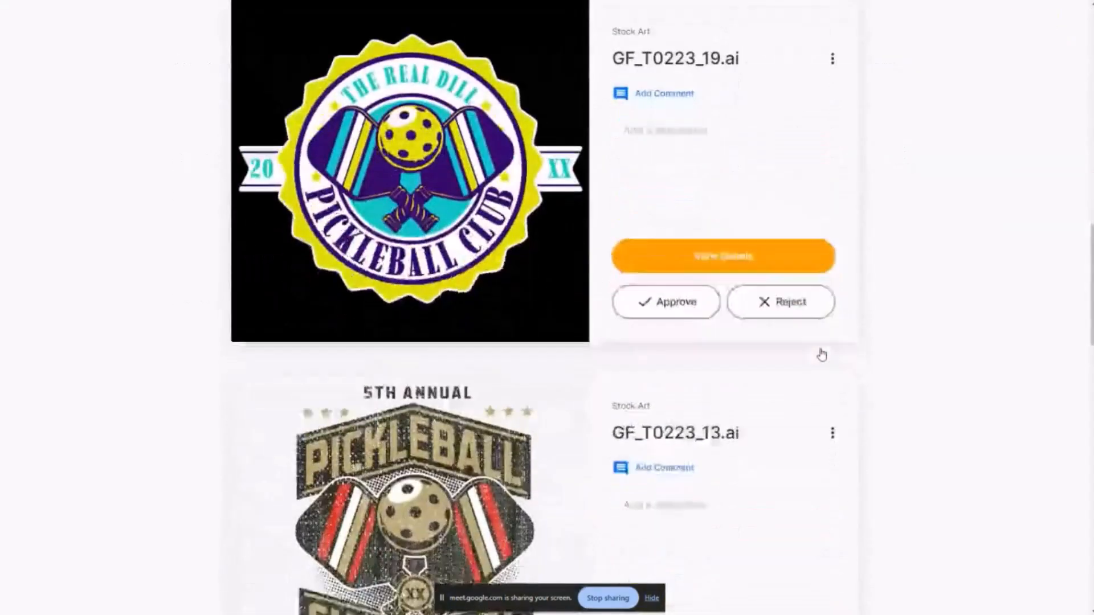
scroll(820, 354, "up", 15)
scroll(786, 330, "up", 5)
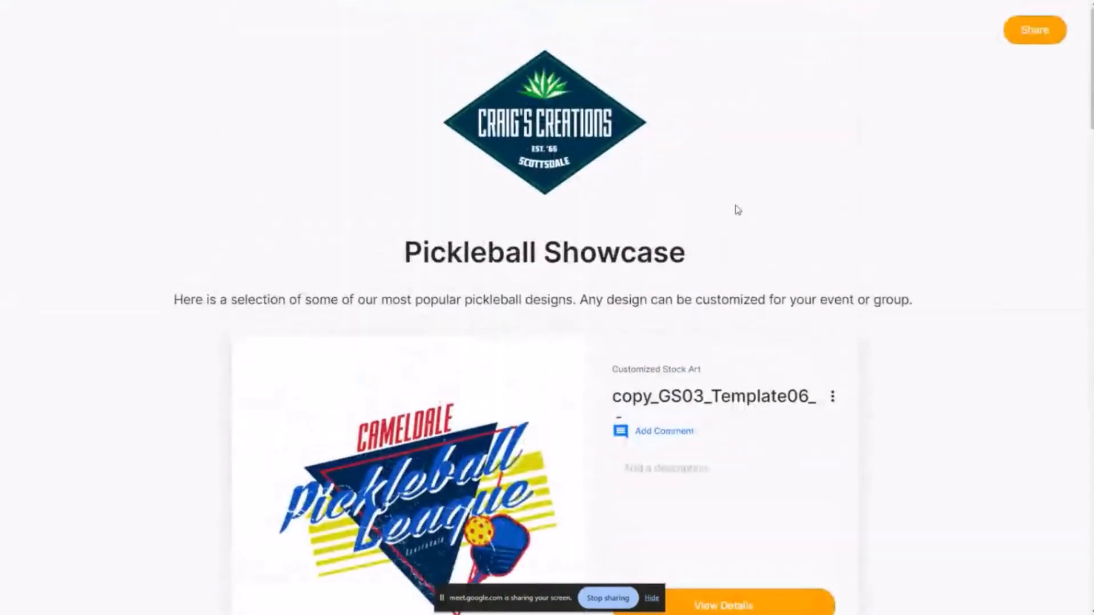
Exit full screen, return to the art portal page, and search its design ideas for "lacrosse"
mouse_move(564, 3)
left_click(550, 38)
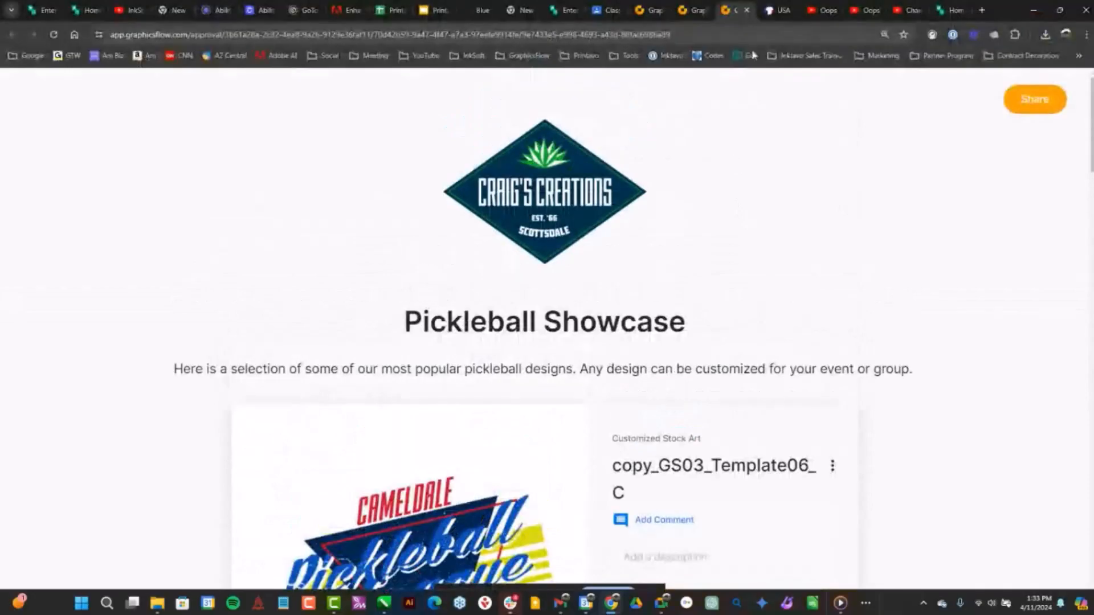
left_click(699, 10)
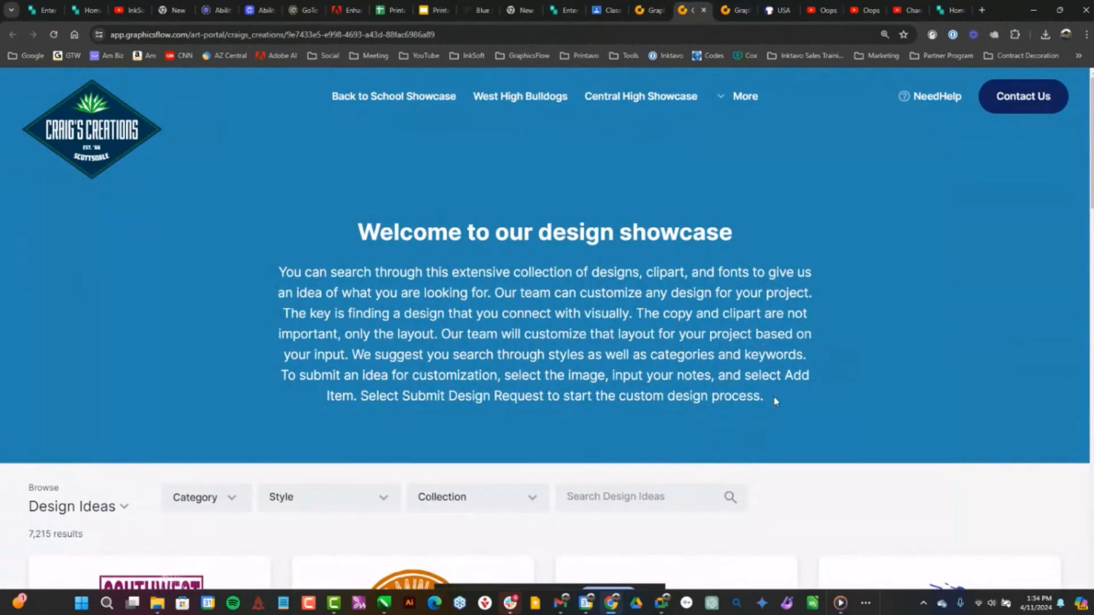
scroll(775, 402, "down", 5)
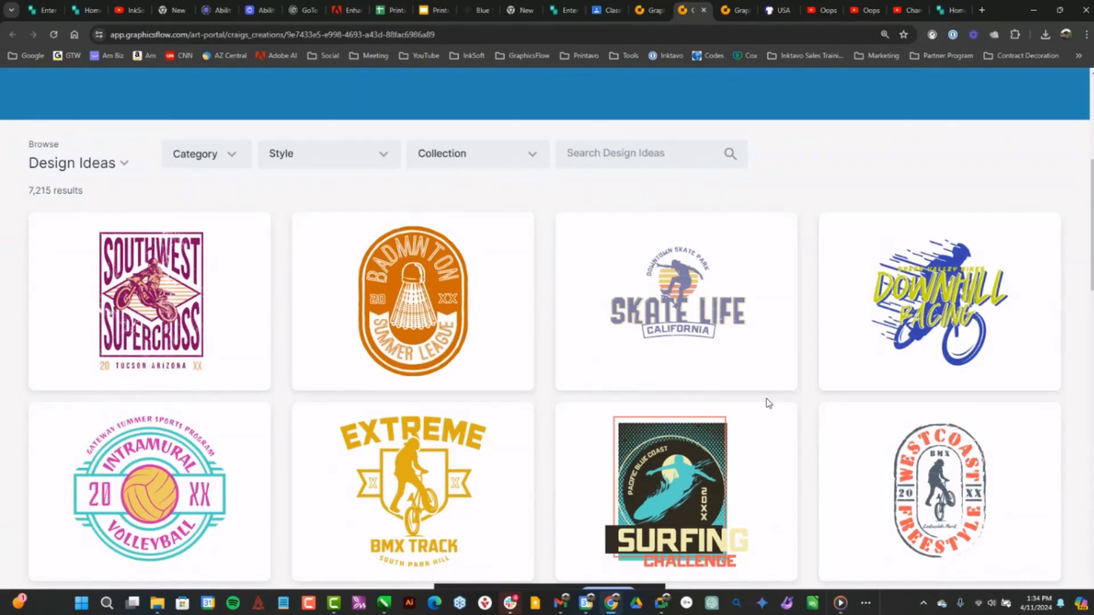
scroll(735, 353, "down", 1)
scroll(627, 342, "up", 4)
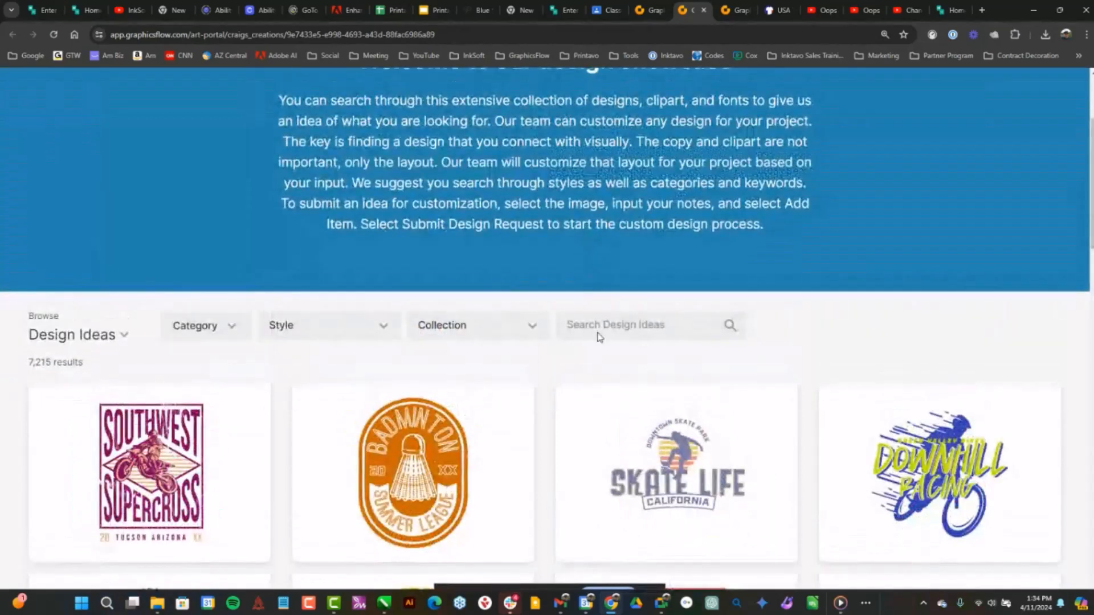
left_click(588, 326)
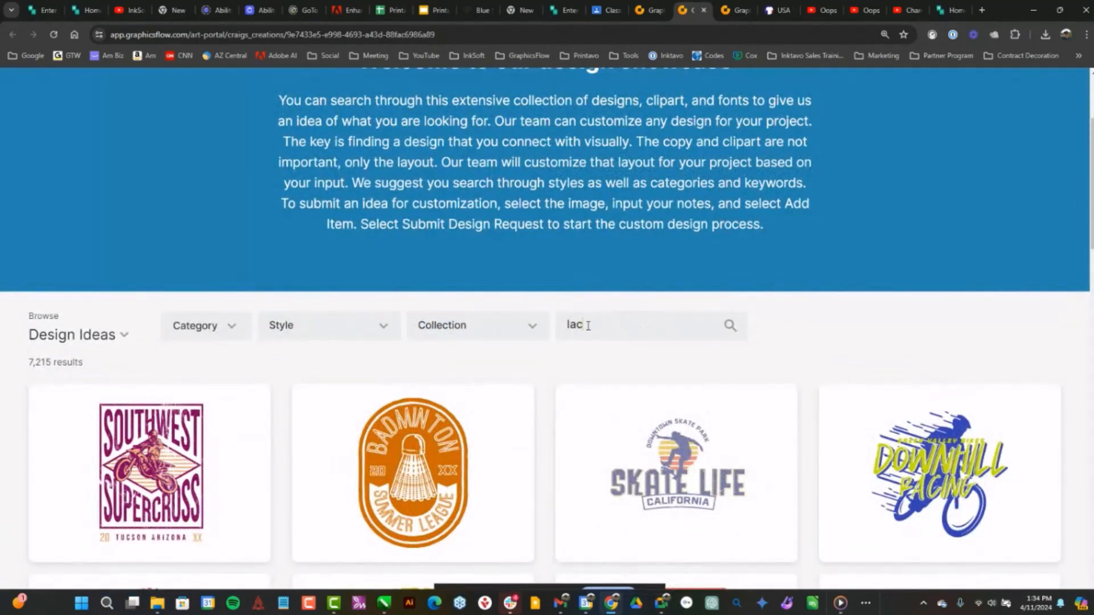
key("Return")
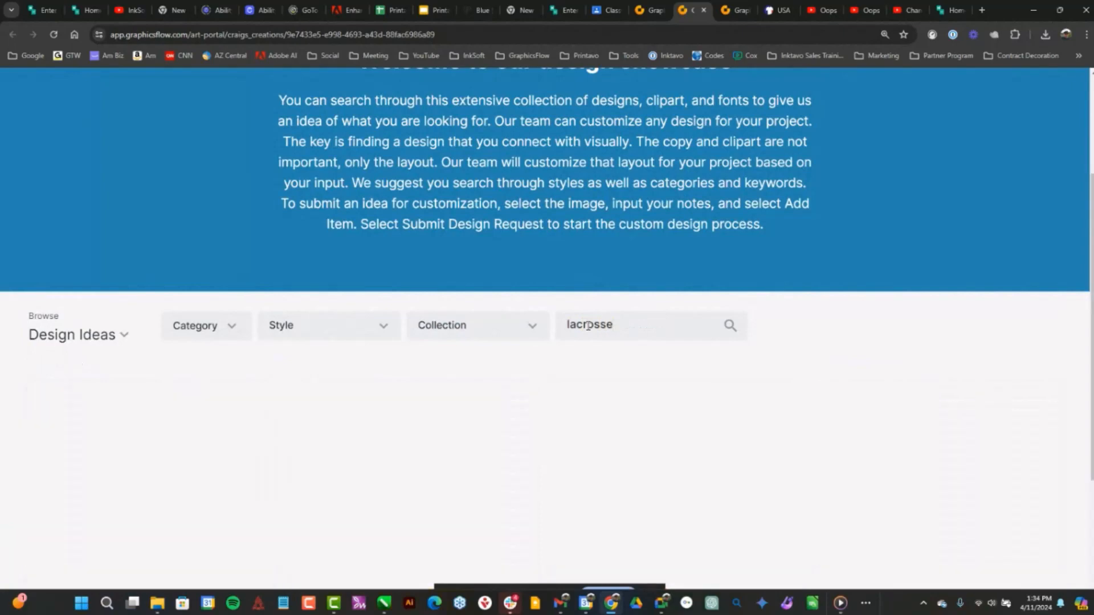
scroll(818, 376, "down", 4)
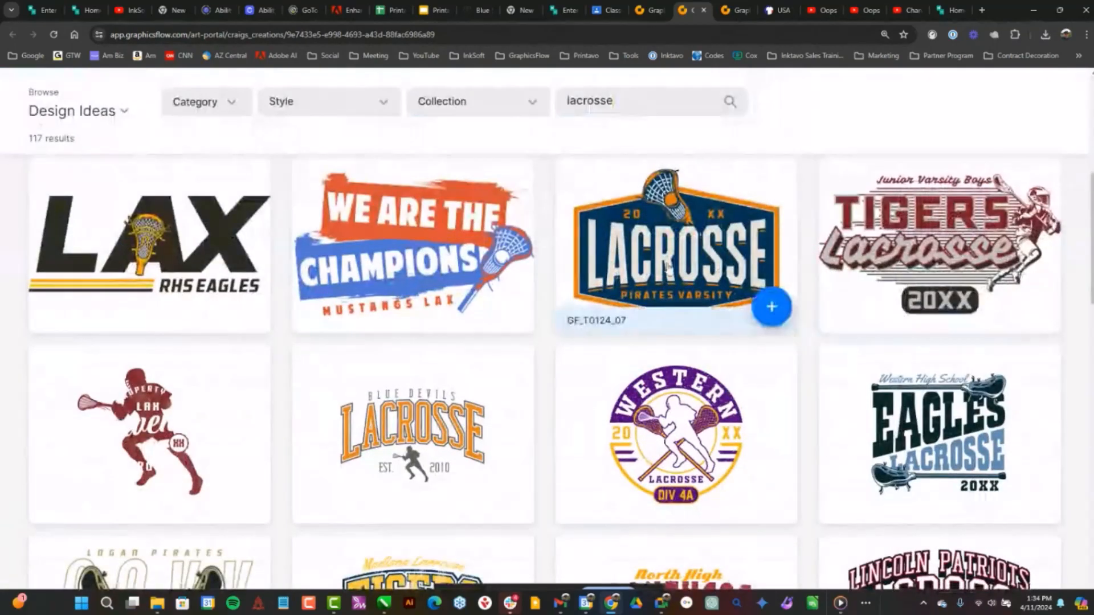
Add the Tigers Lacrosse design GF_T0124_01 to the design request with the note "Can you change this to"
left_click(1035, 307)
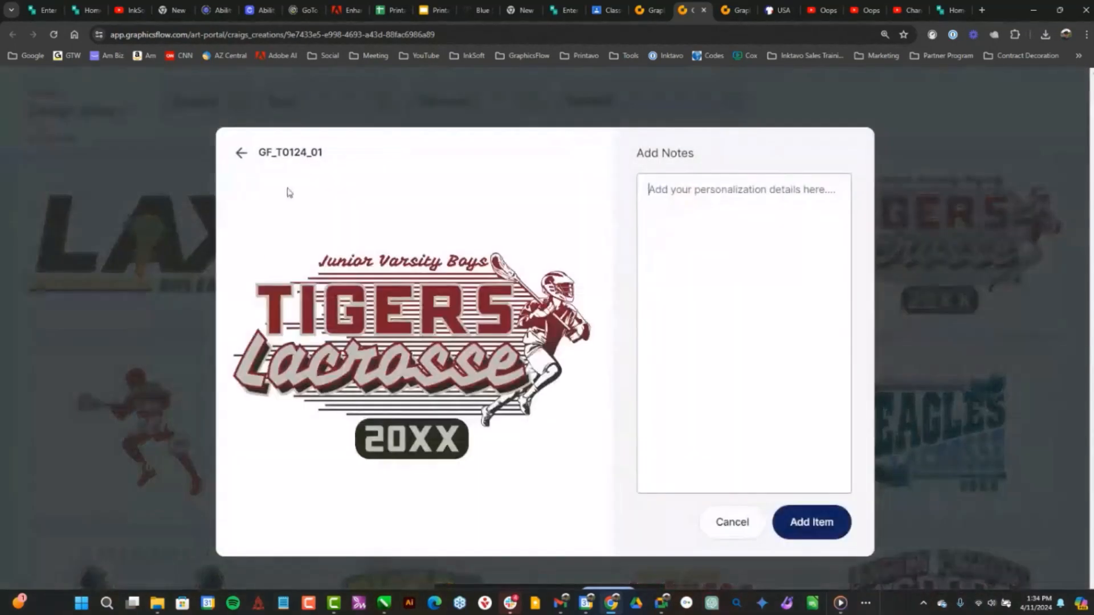
left_click(696, 220)
type("Can yo")
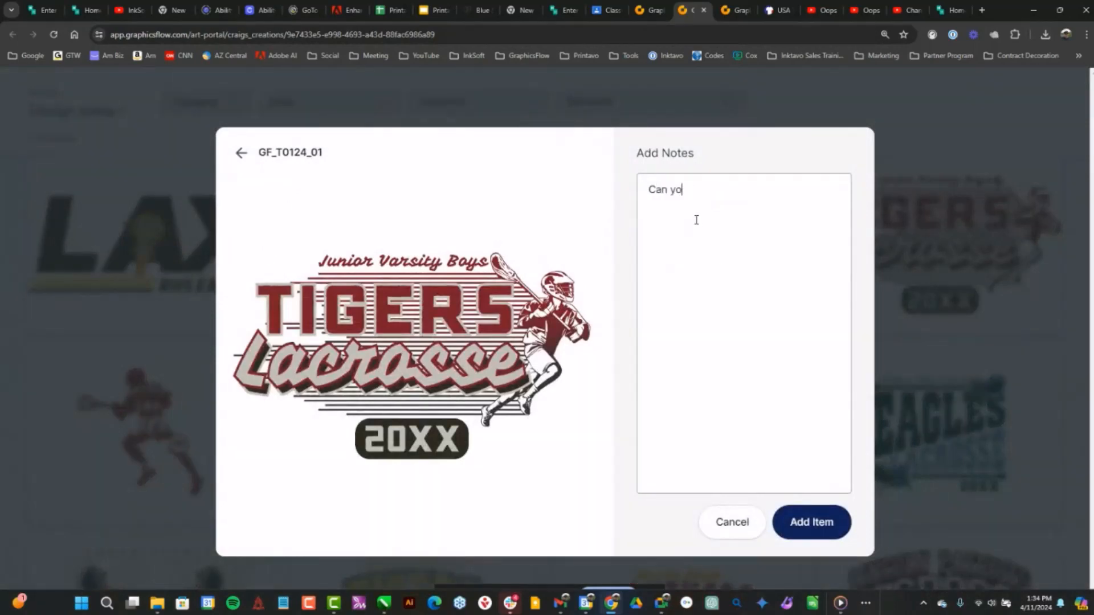
type("yu u change this to")
left_click(812, 522)
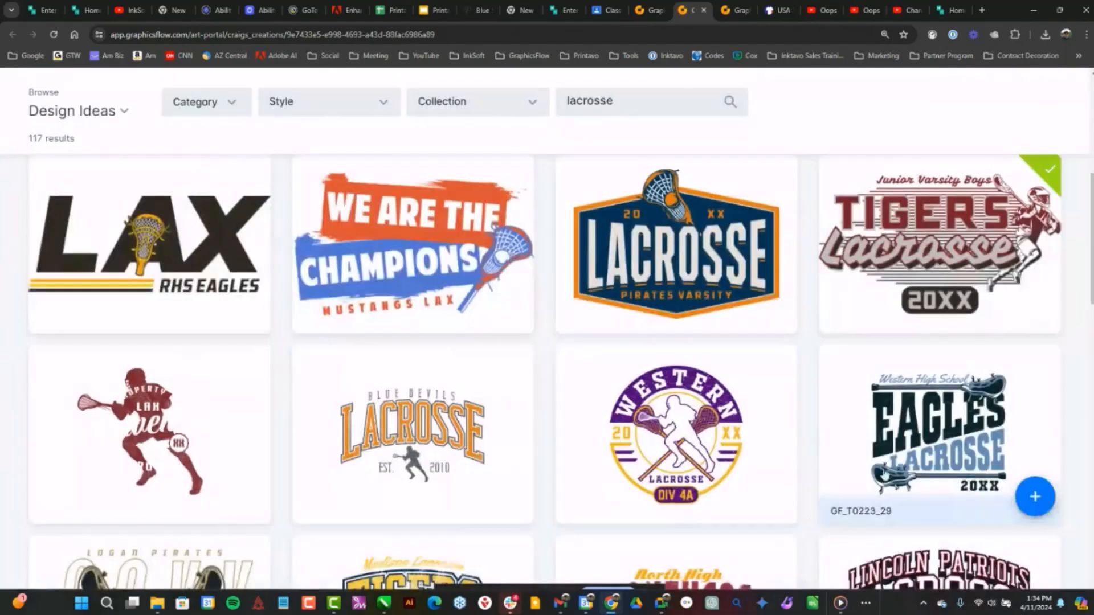
Proceed to the design request submission form and enter the contact's first and last name
scroll(973, 579, "down", 3)
left_click(973, 579)
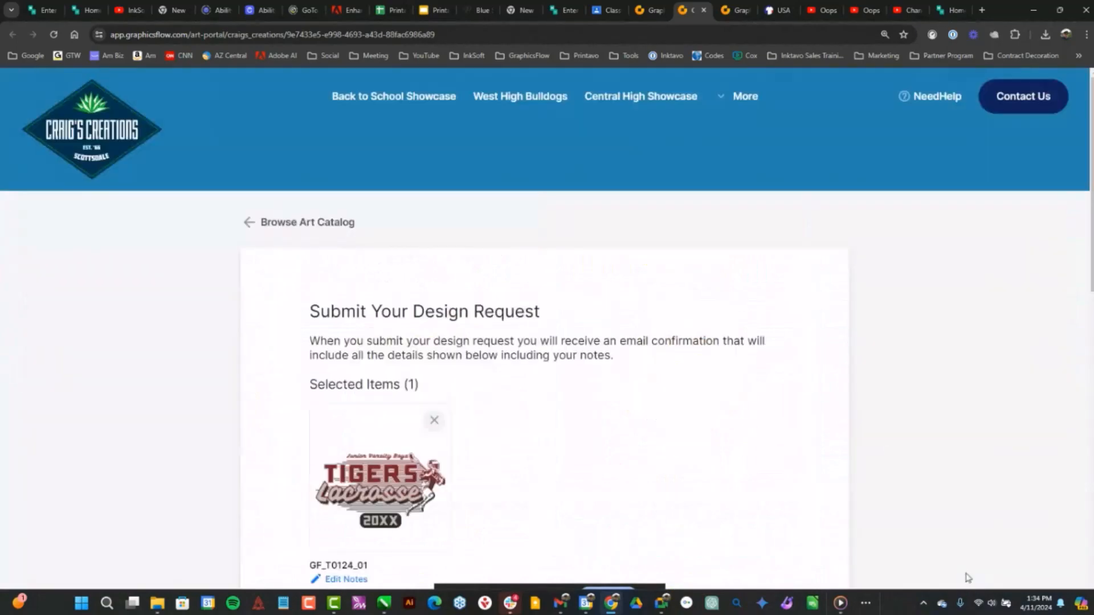
scroll(718, 396, "down", 5)
scroll(719, 398, "down", 4)
left_click(372, 193)
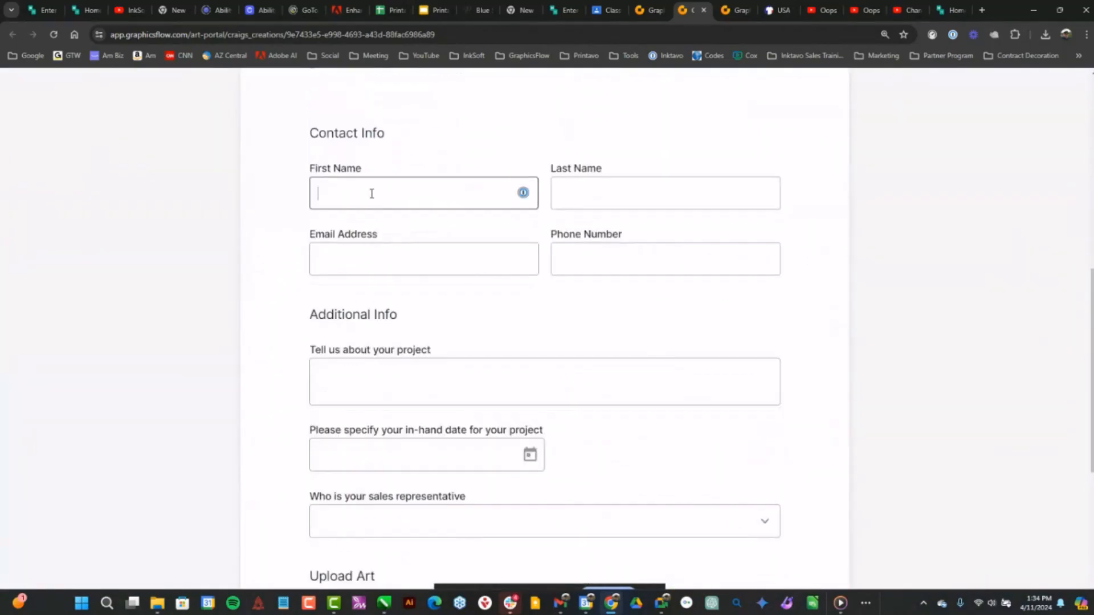
left_click(599, 188)
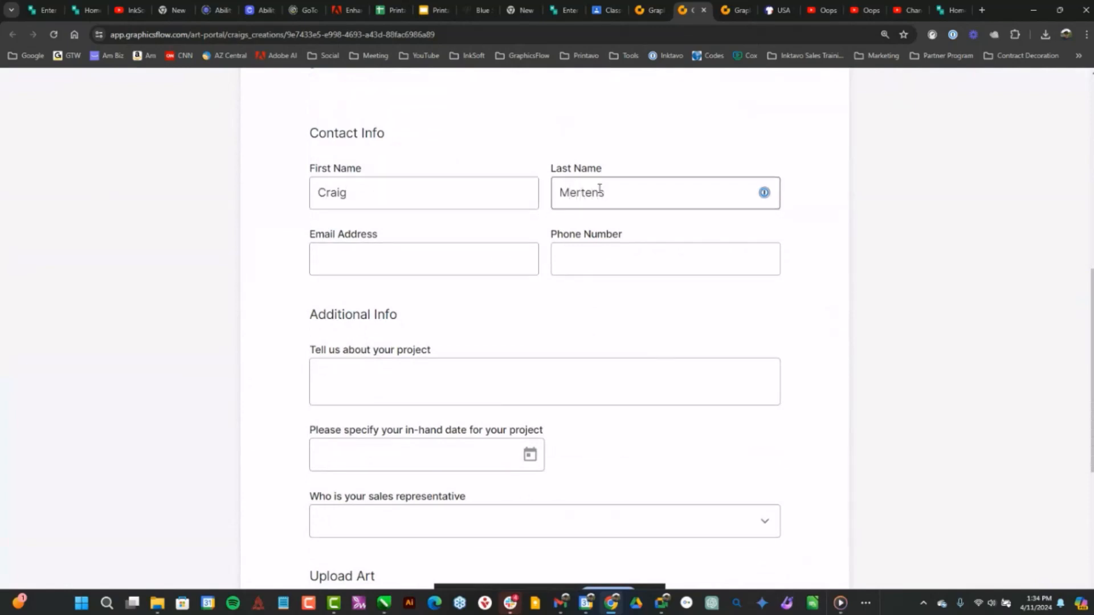
Fill in the contact's email address on the design request form
left_click(369, 261)
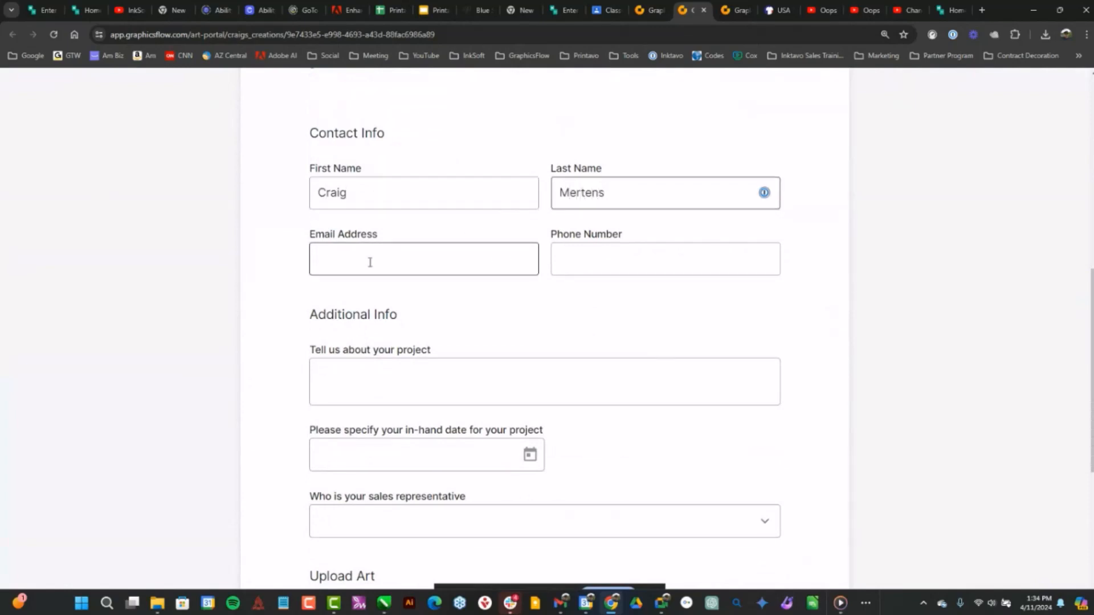
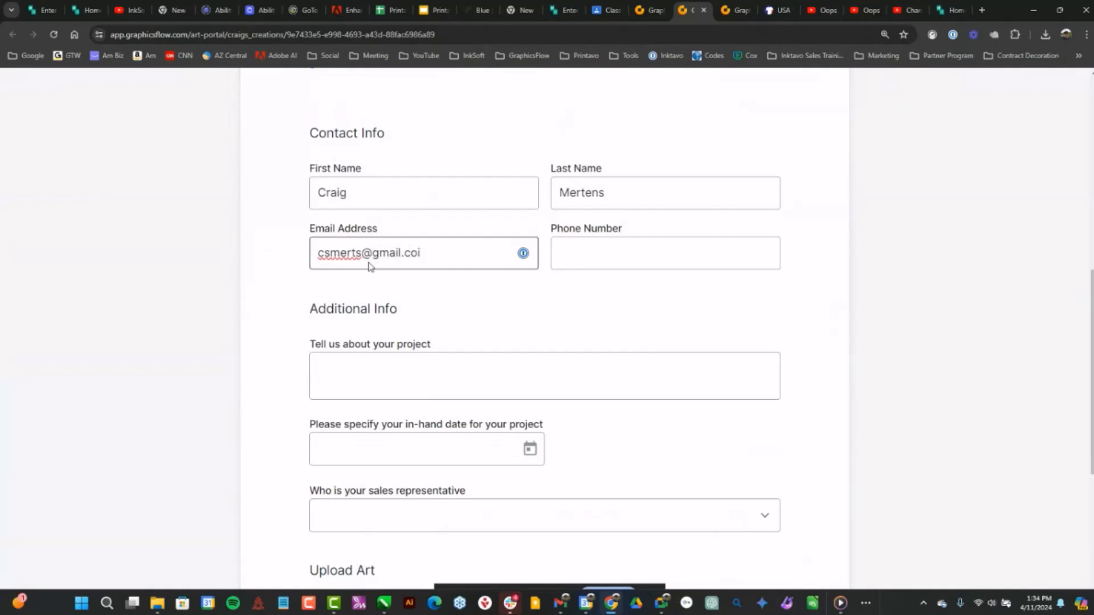
left_click(302, 287)
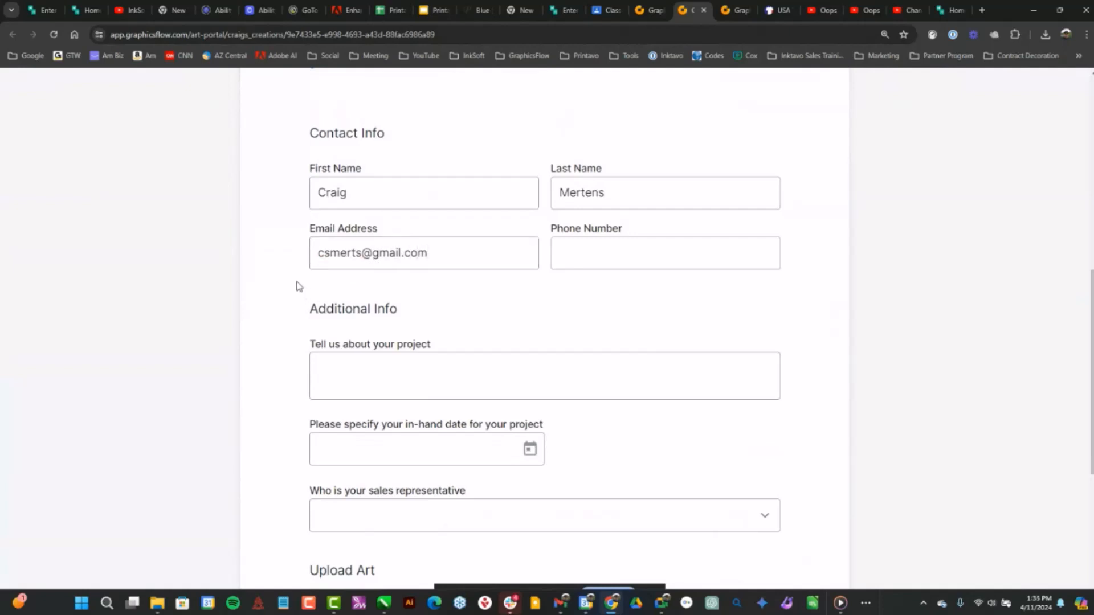
Set the project's in-hand date to 04/18/2024 in the additional info section
scroll(467, 359, "down", 3)
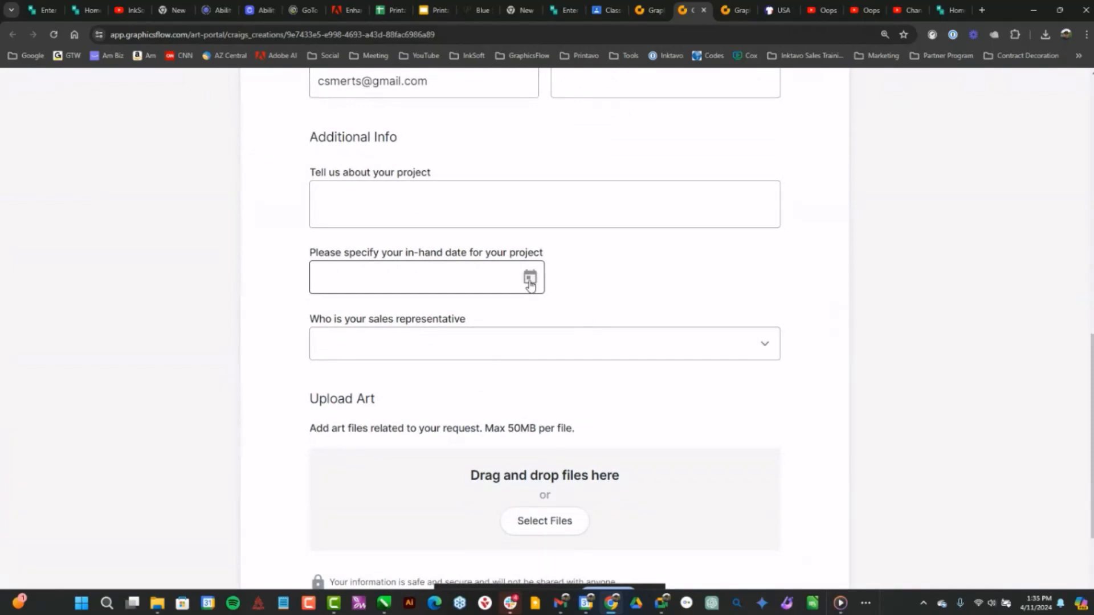
left_click(530, 283)
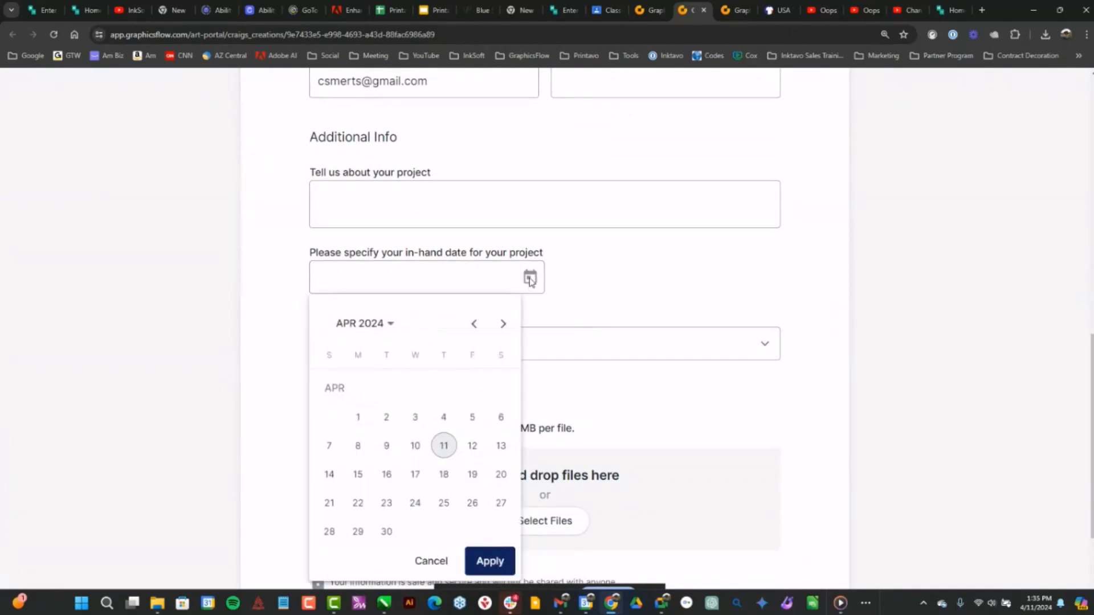
left_click(444, 503)
left_click(395, 197)
left_click(530, 277)
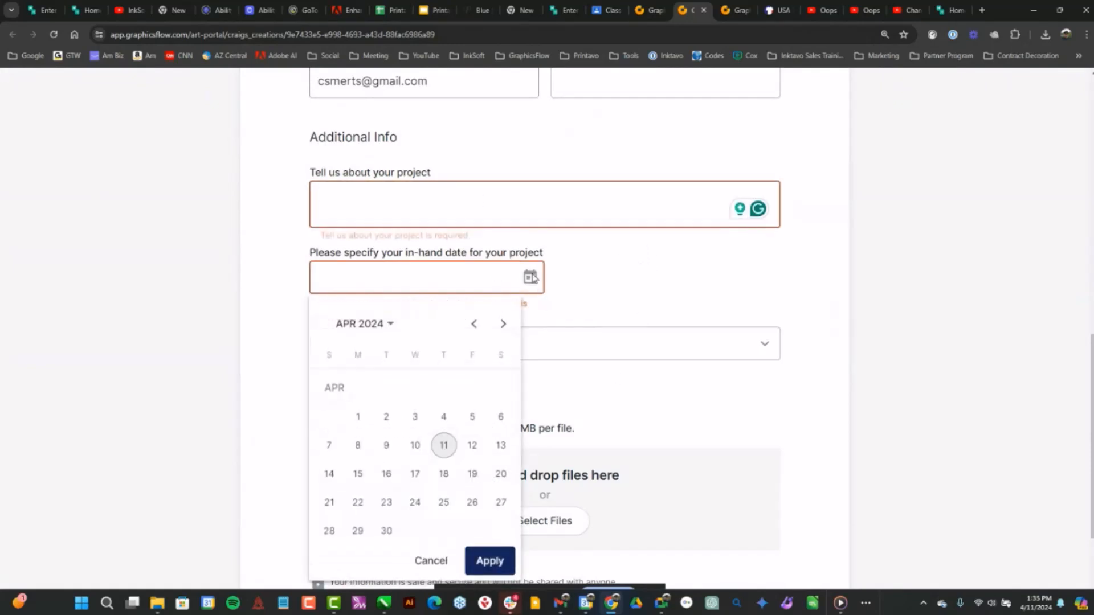
left_click(439, 478)
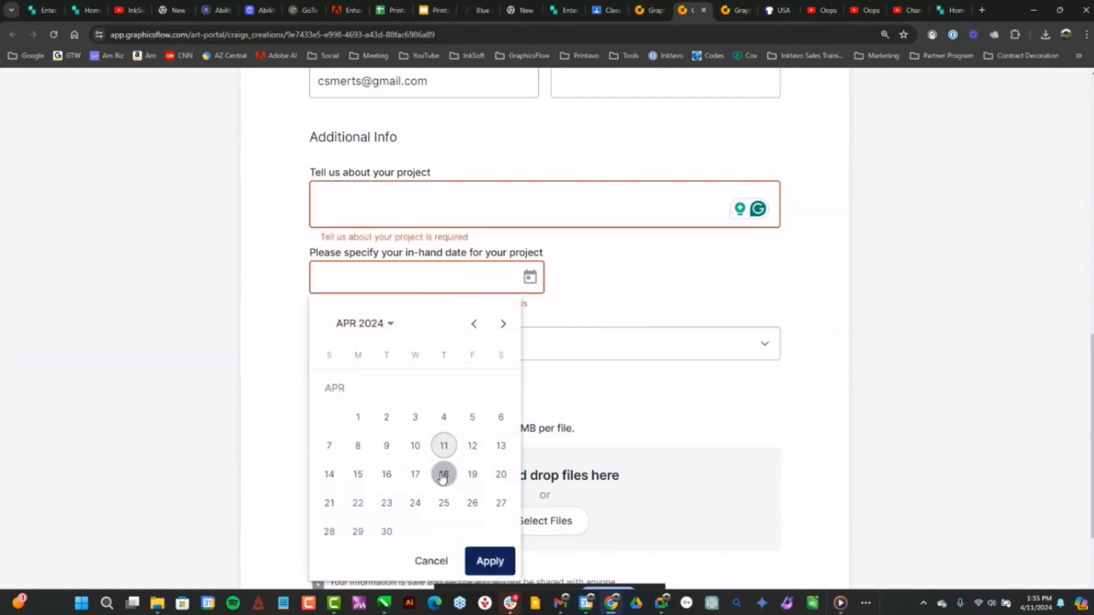
left_click(490, 561)
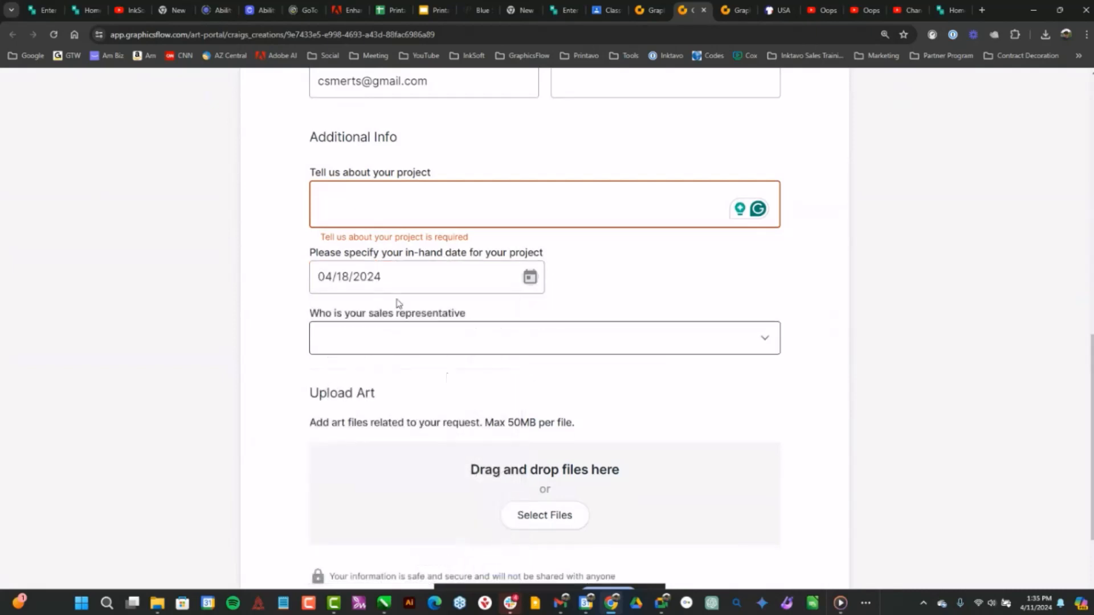
Describe the project as "I need this by Monday" and choose the second listed sales representative
left_click(354, 200)
type("I need")
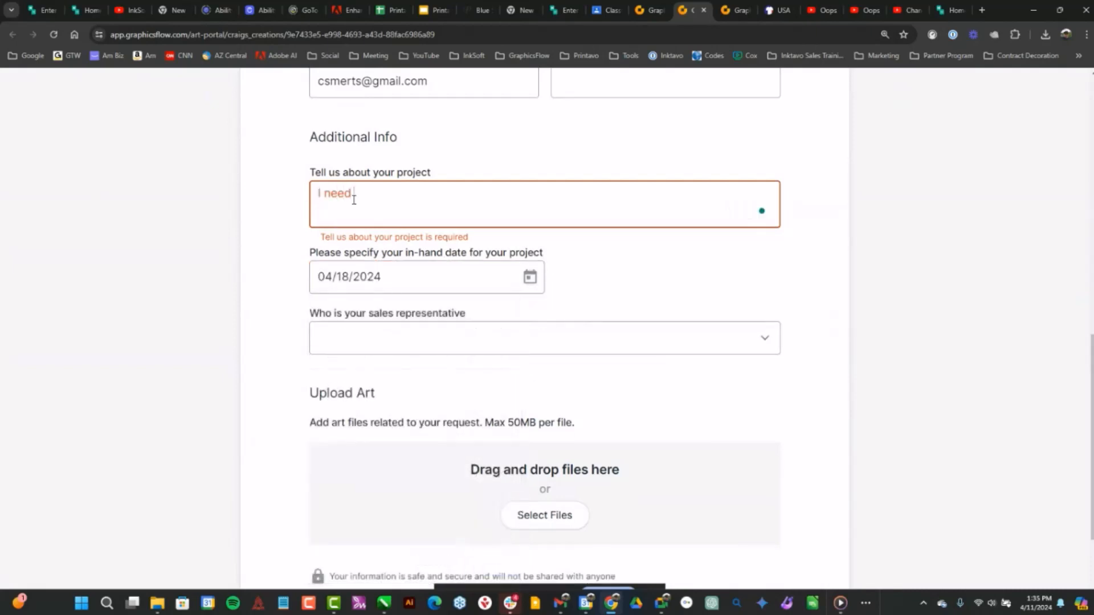
type(" this by Monday")
left_click(587, 278)
left_click(761, 334)
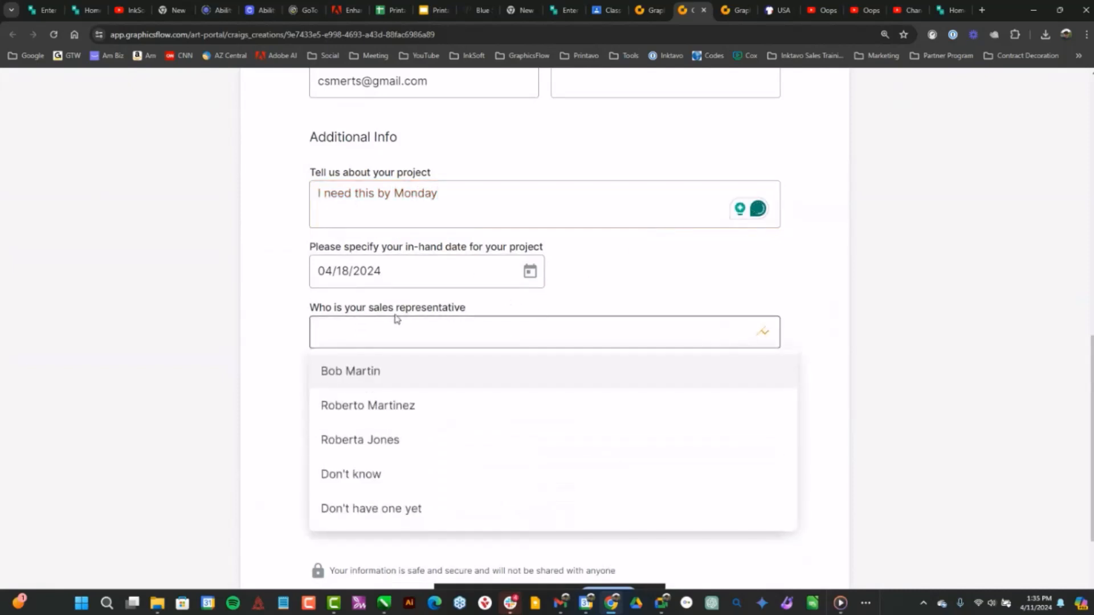
left_click(373, 406)
Complete the "I'm not a robot" check and try to submit the design request
scroll(752, 383, "down", 3)
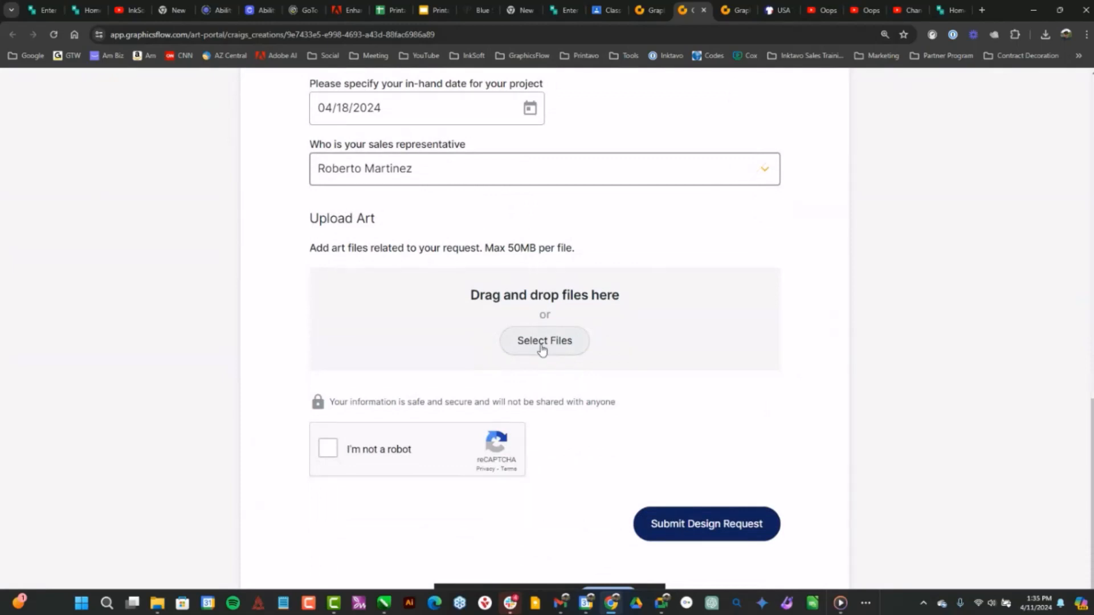
left_click(328, 448)
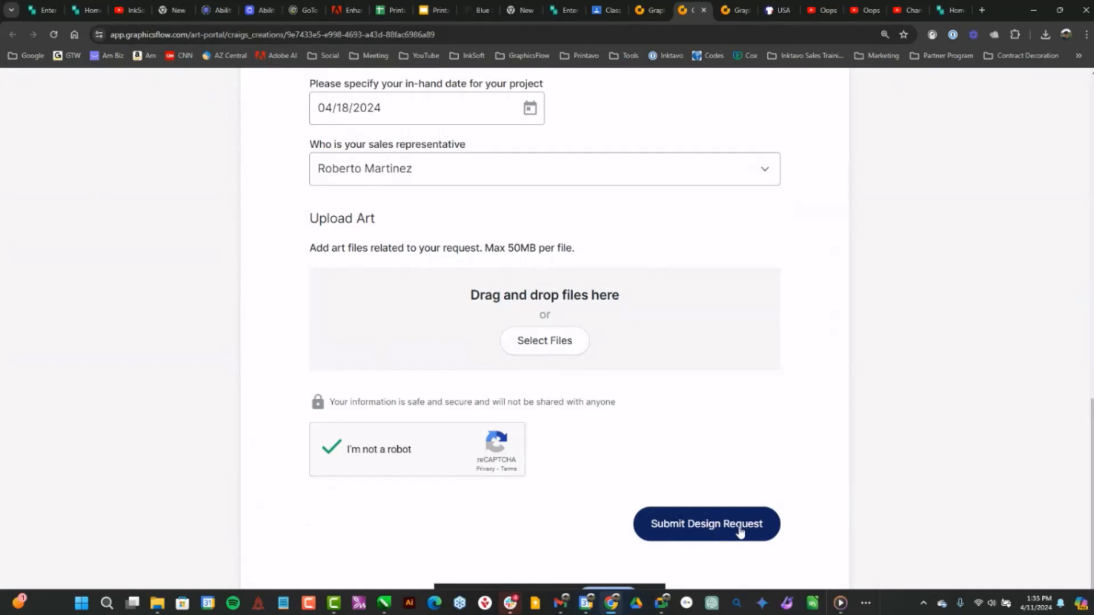
left_click(703, 525)
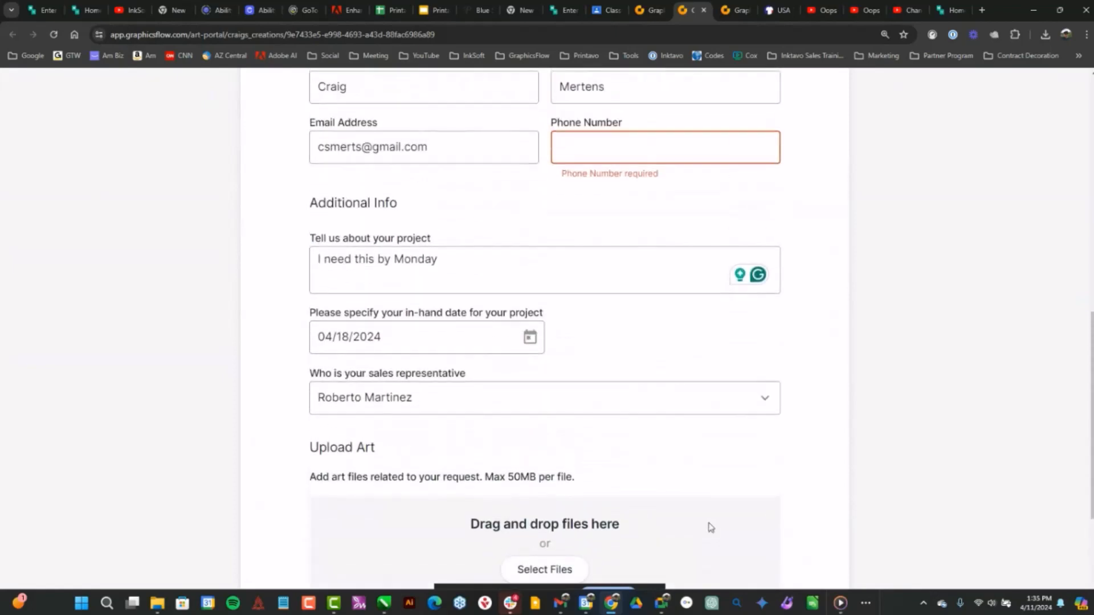
Enter the contact's phone number in the contact info and submit the design request again
type("55")
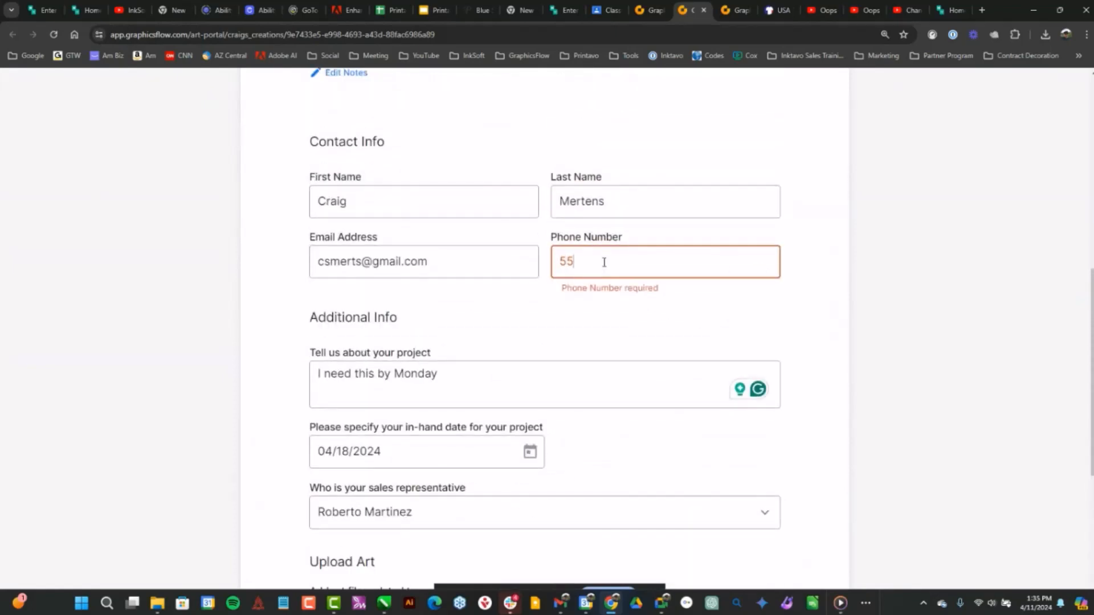
type("555555555")
scroll(657, 325, "down", 6)
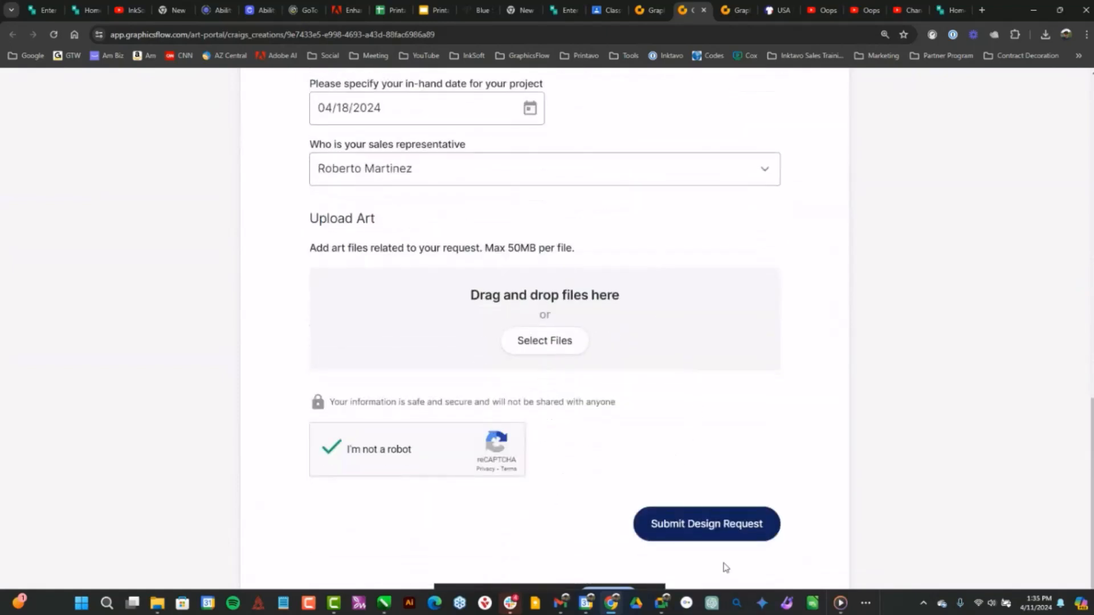
left_click(742, 537)
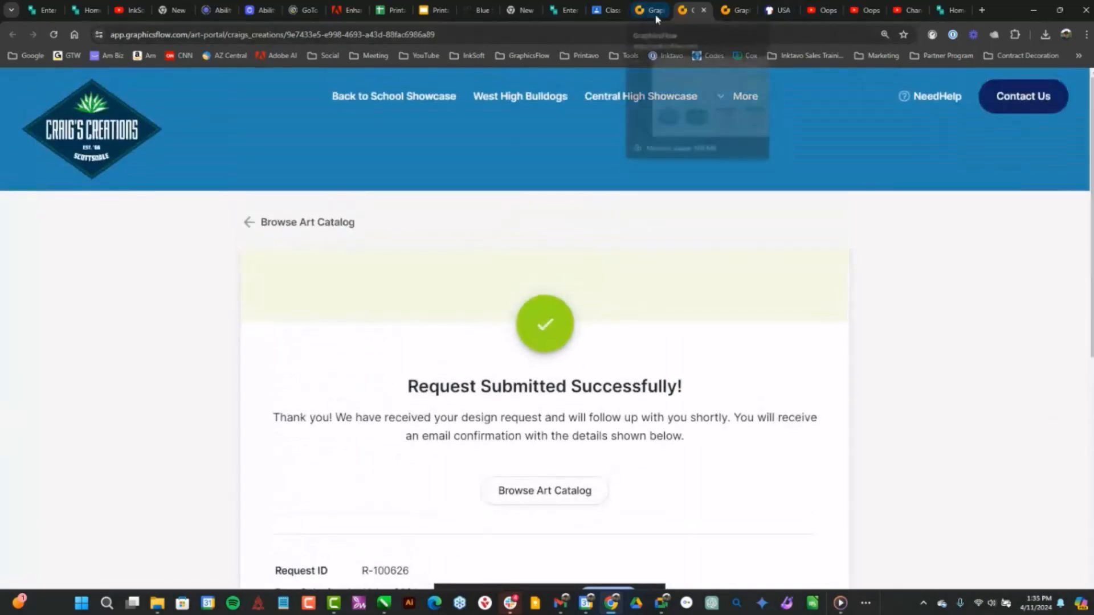
Switch to the GraphicsFlow admin, open the newest request under Design Requests, and assign it to yourself
left_click(656, 13)
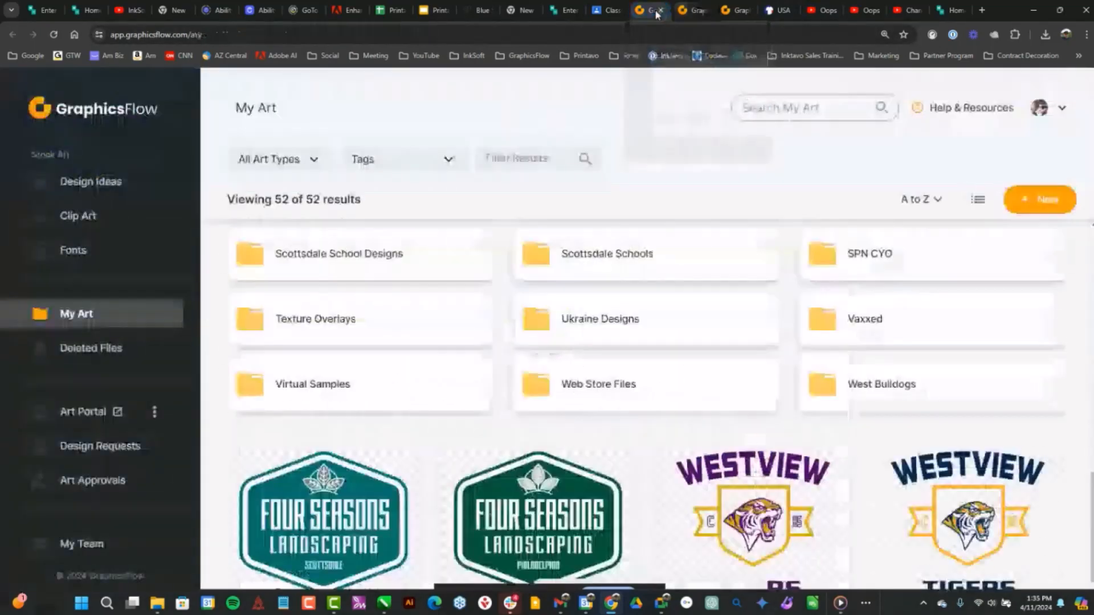
scroll(111, 473, "down", 1)
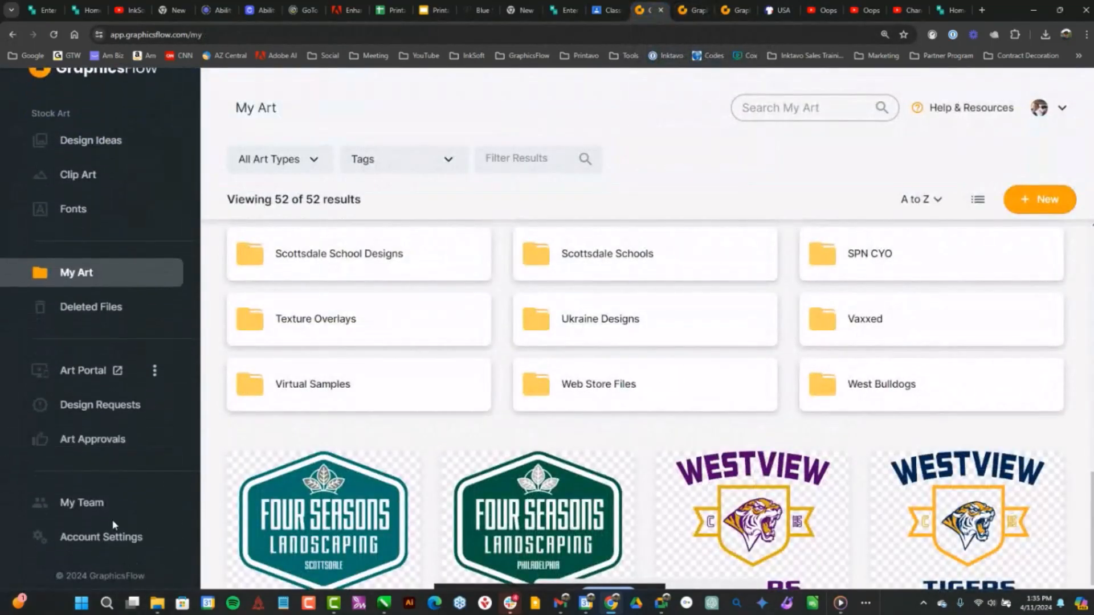
left_click(104, 407)
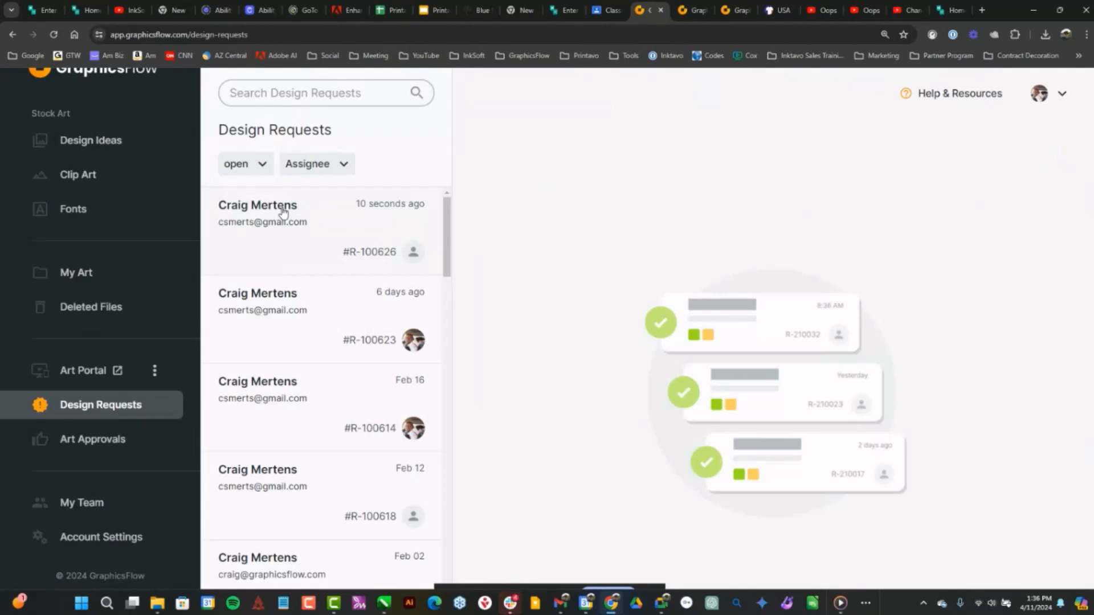
left_click(282, 212)
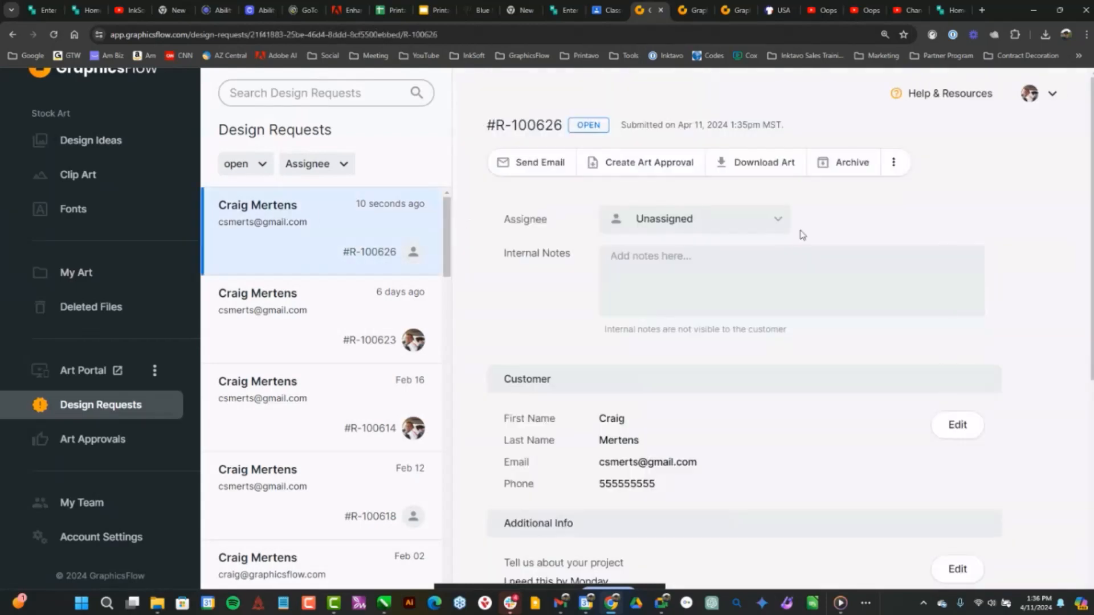
left_click(786, 226)
left_click(666, 254)
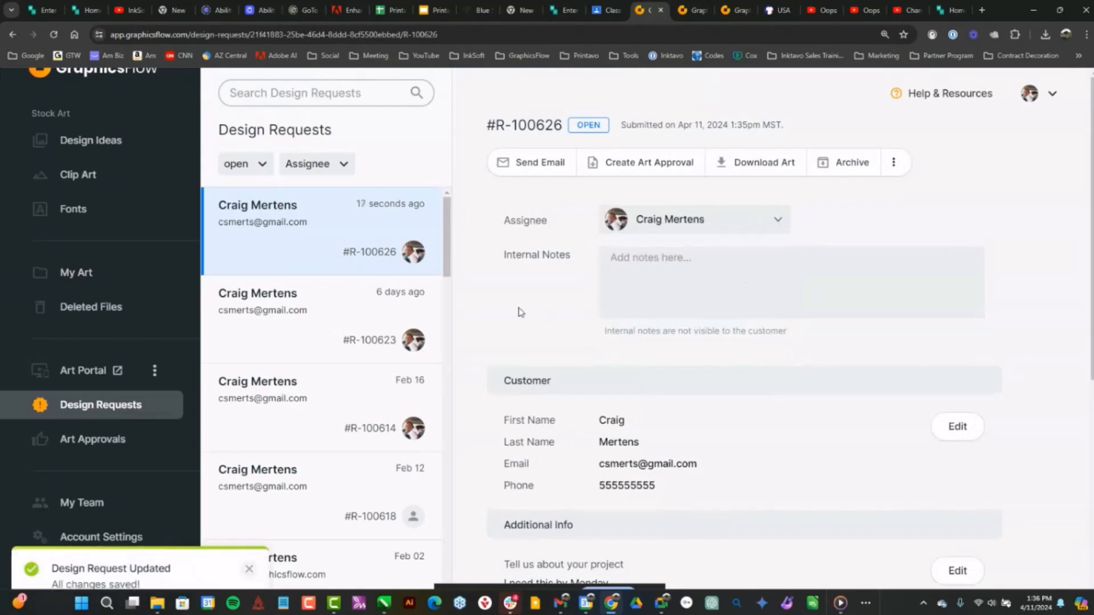
Review the request's additional info and open its selected design GF_T0124_01
scroll(603, 322, "down", 6)
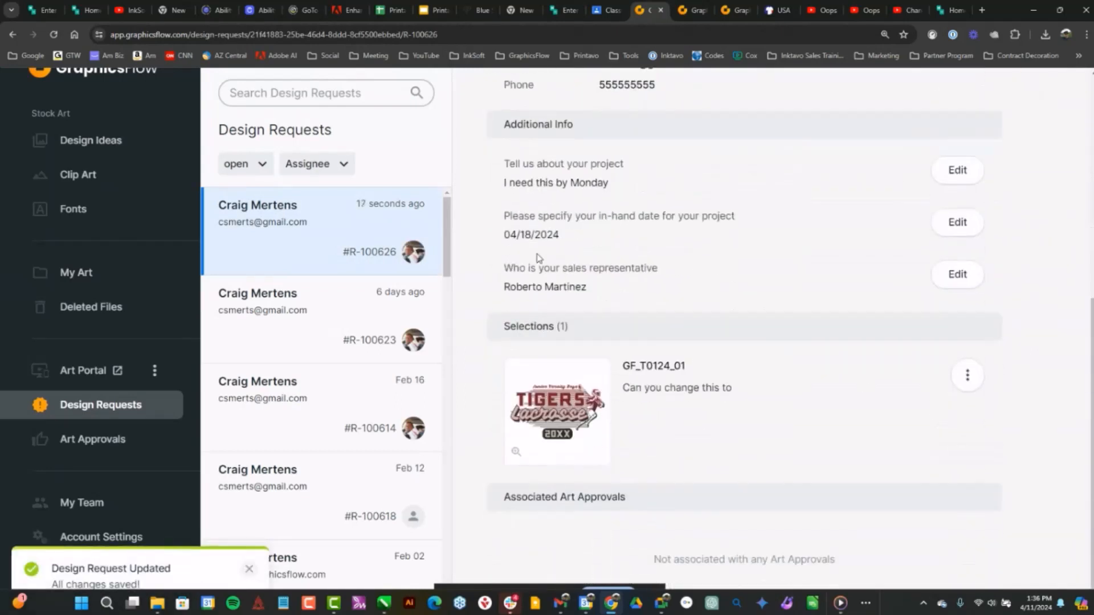
scroll(666, 251, "down", 1)
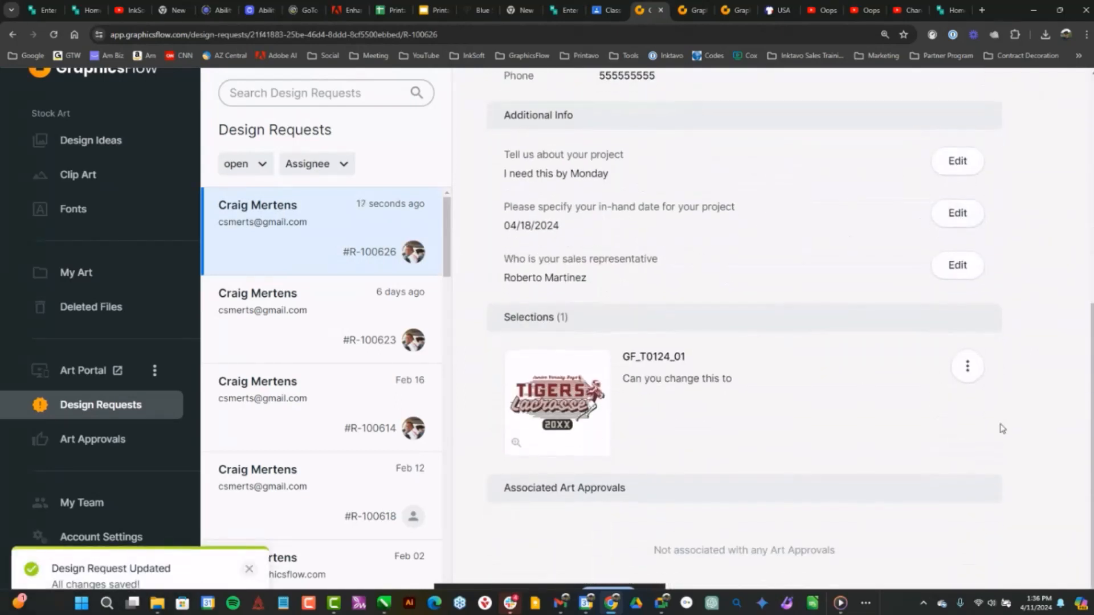
left_click(659, 358)
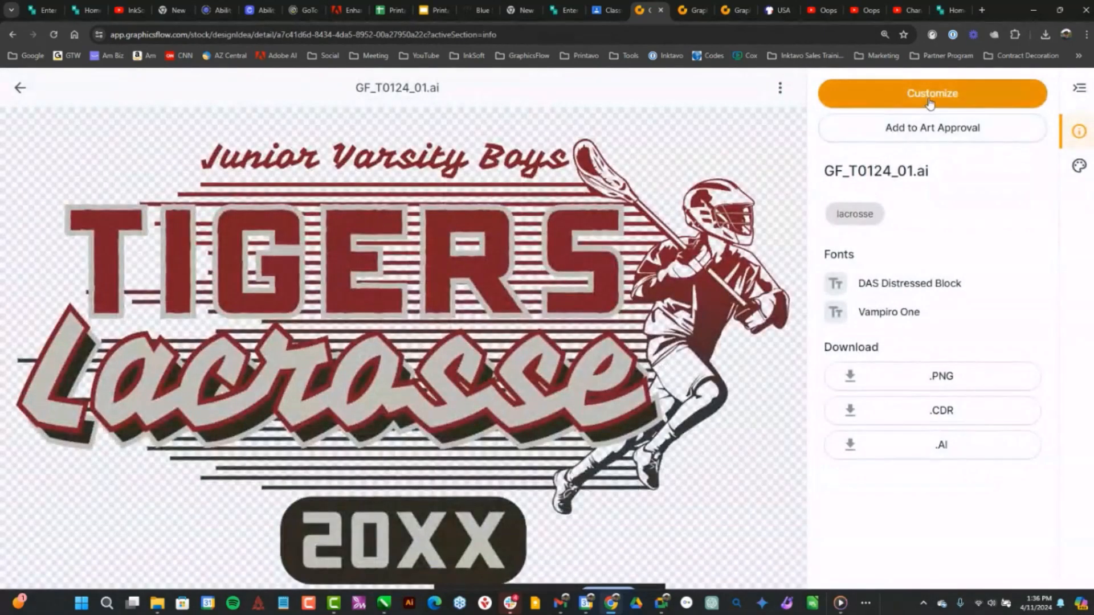
Try changing the design's 20XX text to CHS in Customize, and discard the unsaved edits
left_click(929, 103)
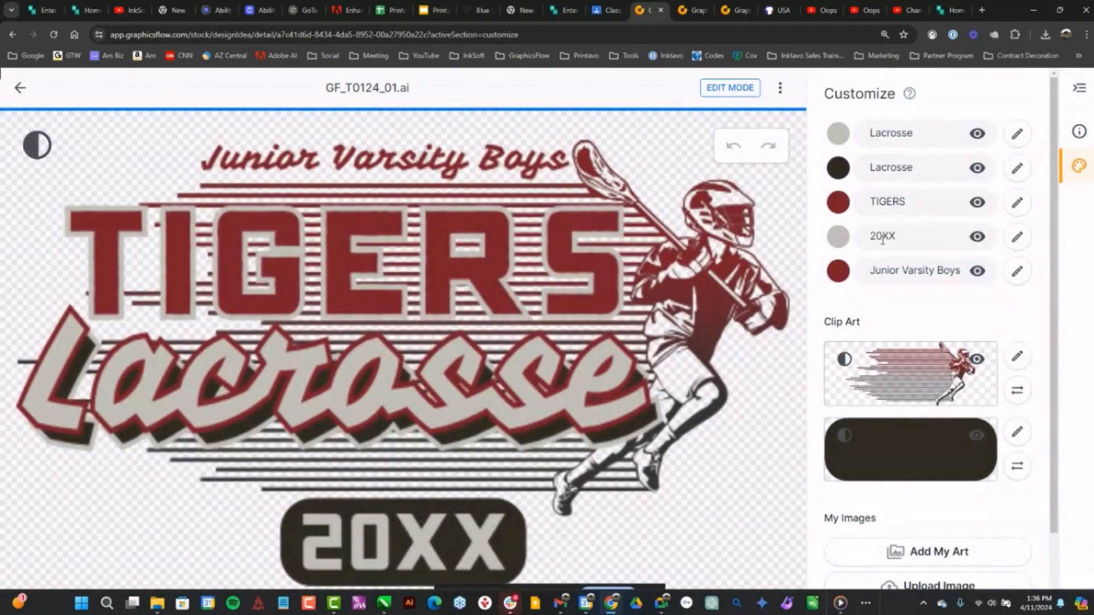
double_click(900, 236)
type("CHS")
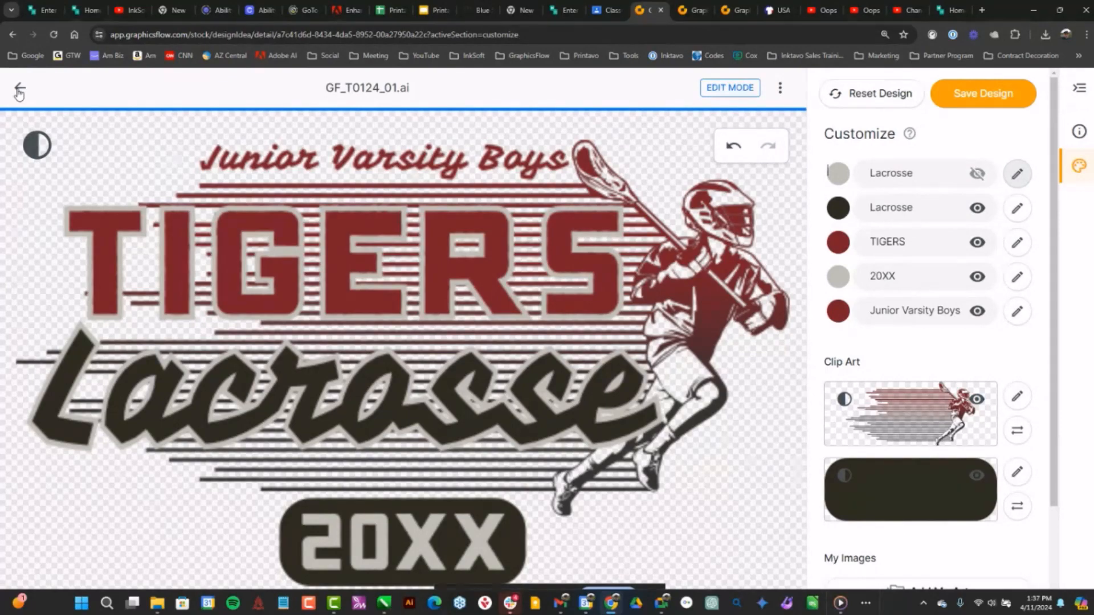
left_click(19, 91)
left_click(715, 434)
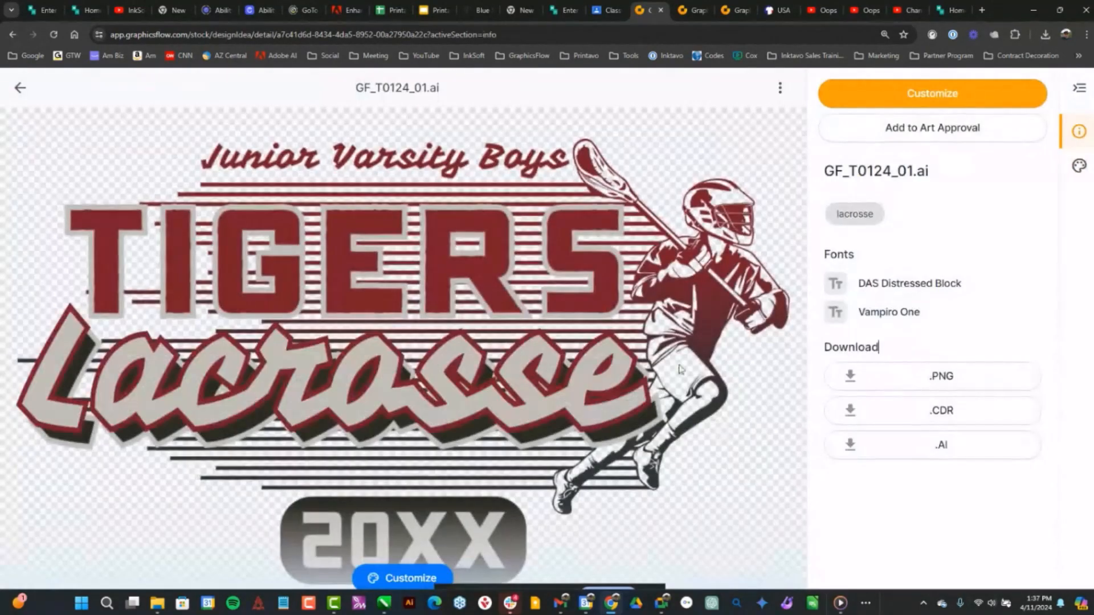
Show the GF_T0124_01 design page in full screen
key("F11")
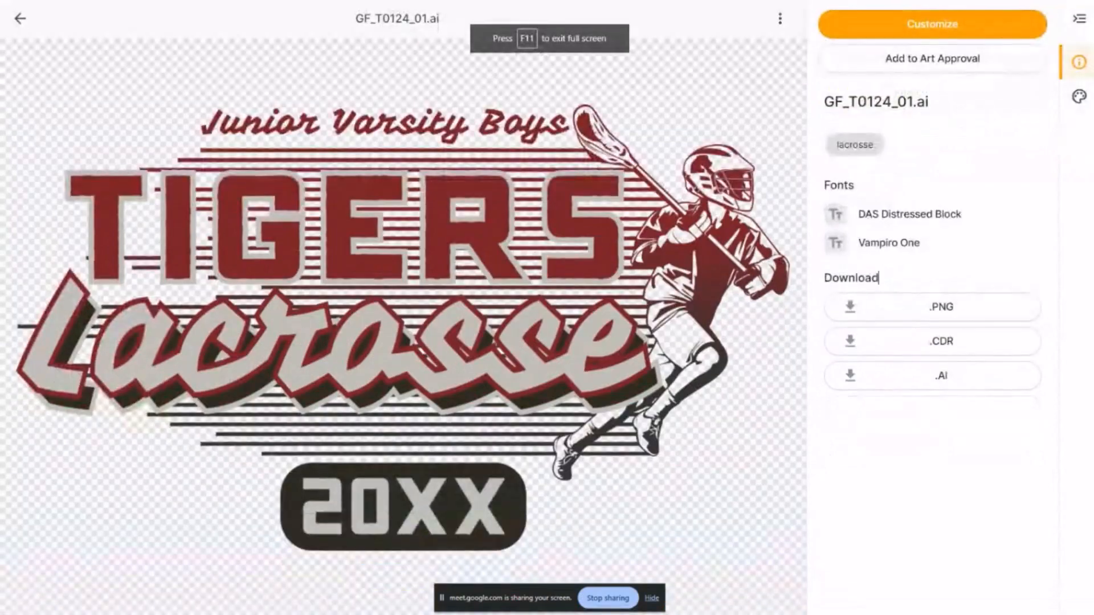
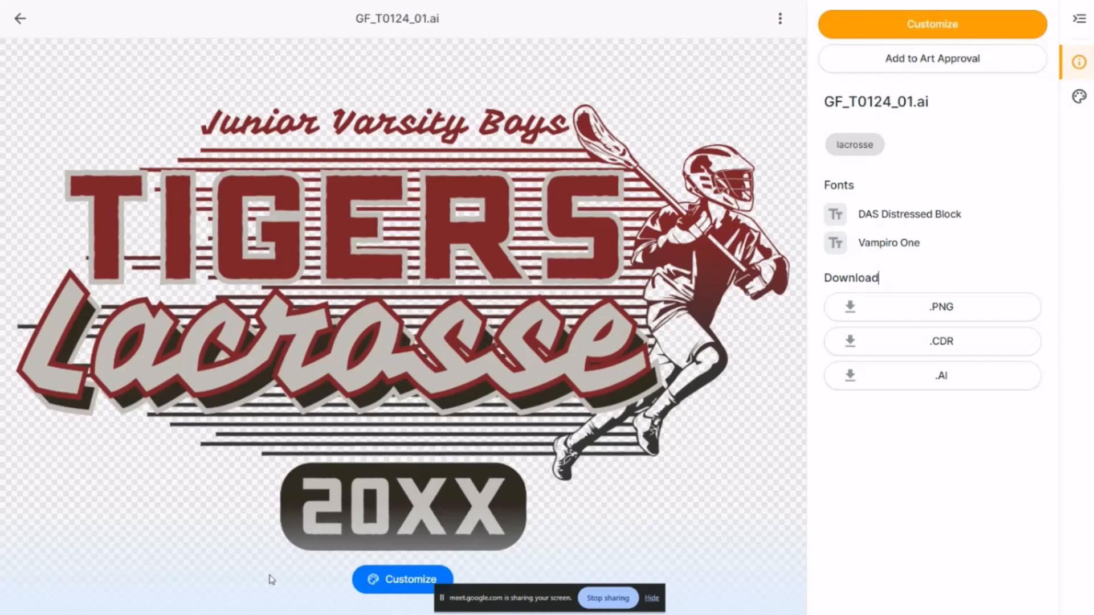
Return from the design to its design request and exit full screen
left_click(20, 20)
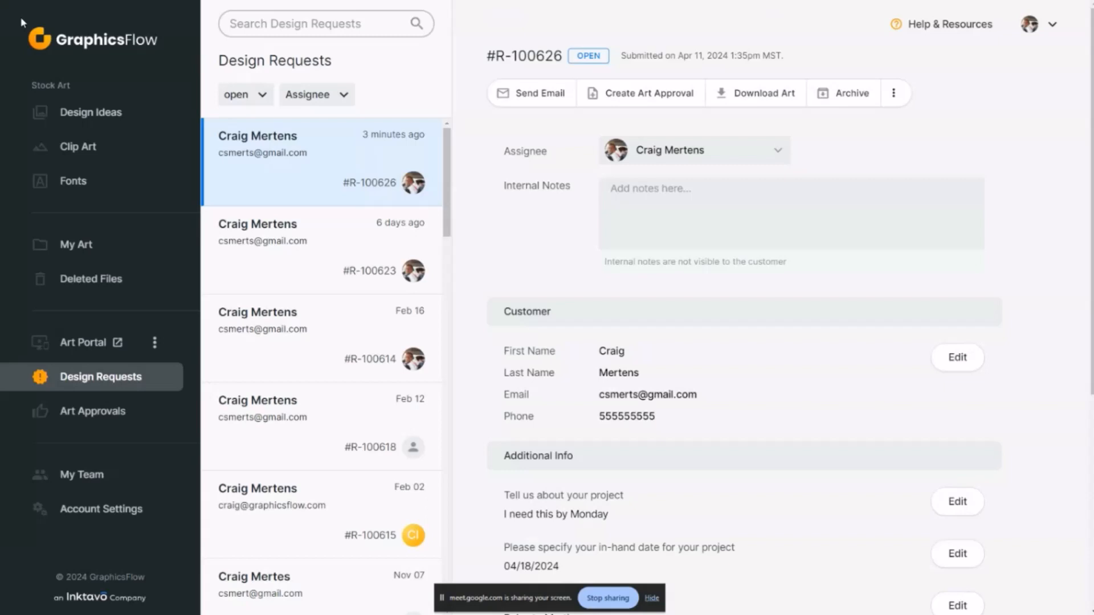
mouse_move(283, 1)
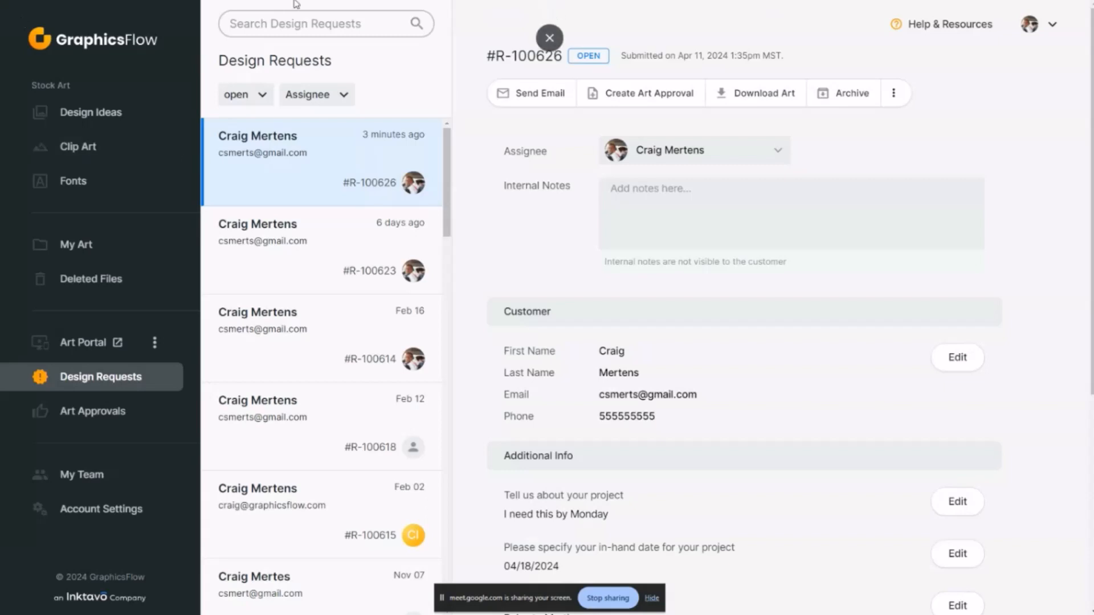
left_click(549, 38)
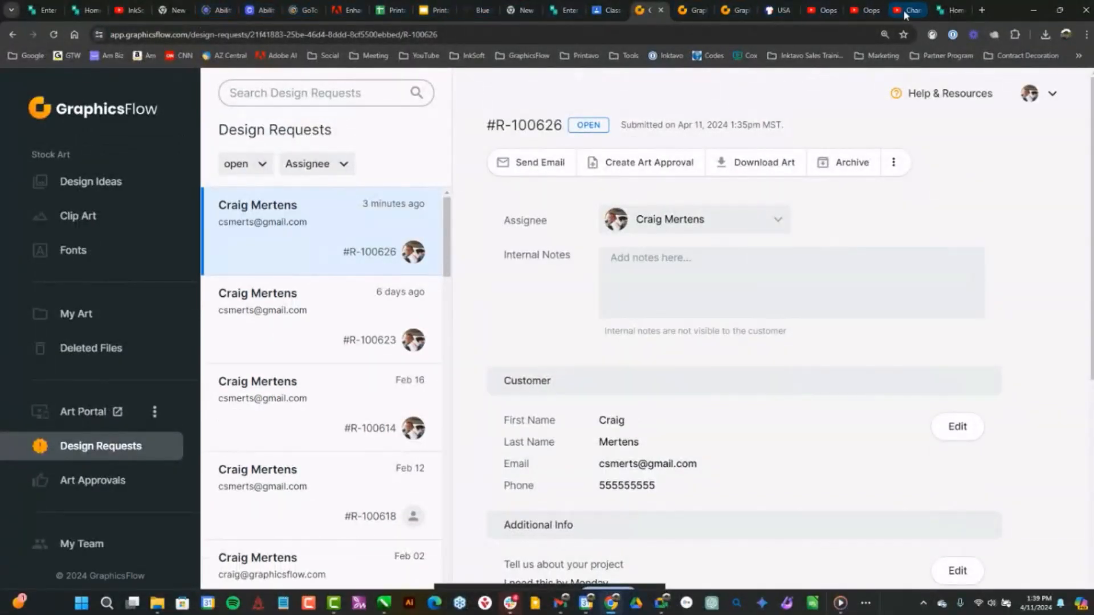
Switch to the InkSoft Honour Health store and open its customizable purple cactus T-shirt in the design studio
left_click(950, 10)
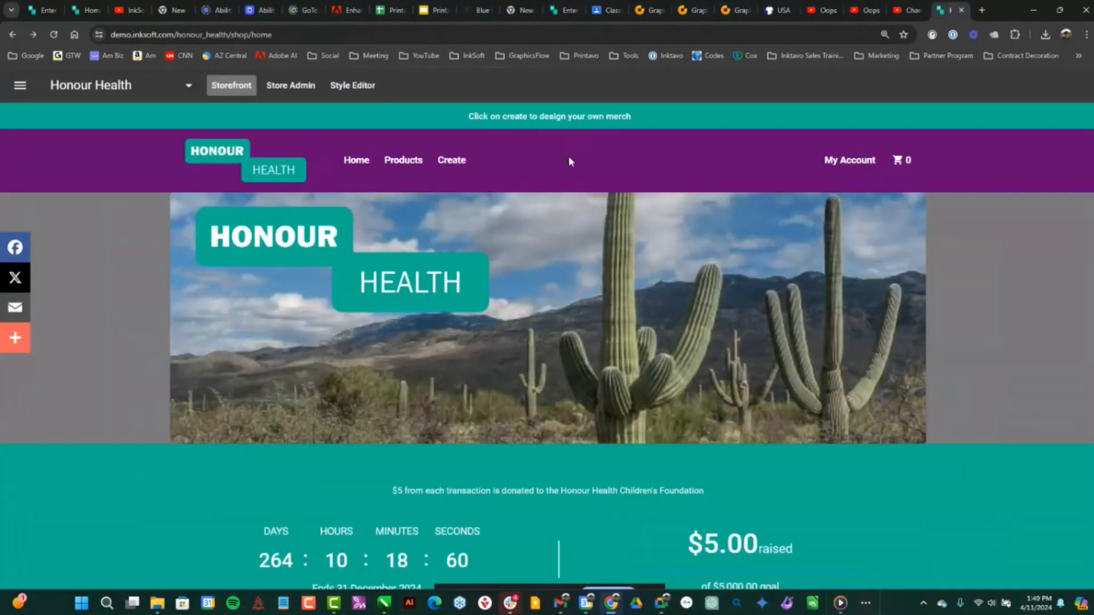
scroll(538, 277, "down", 9)
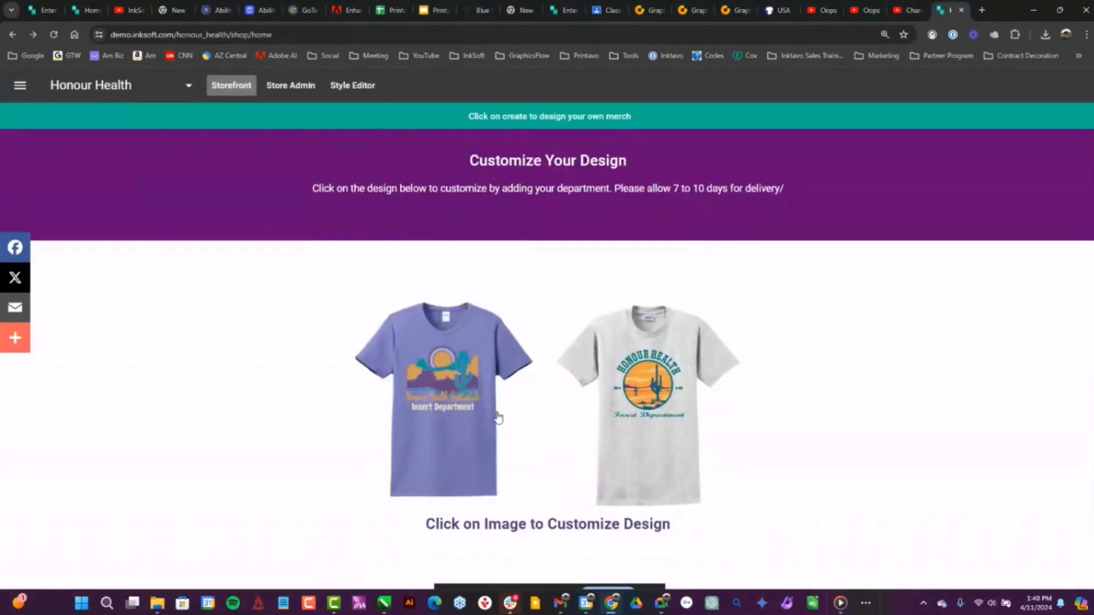
left_click(475, 377)
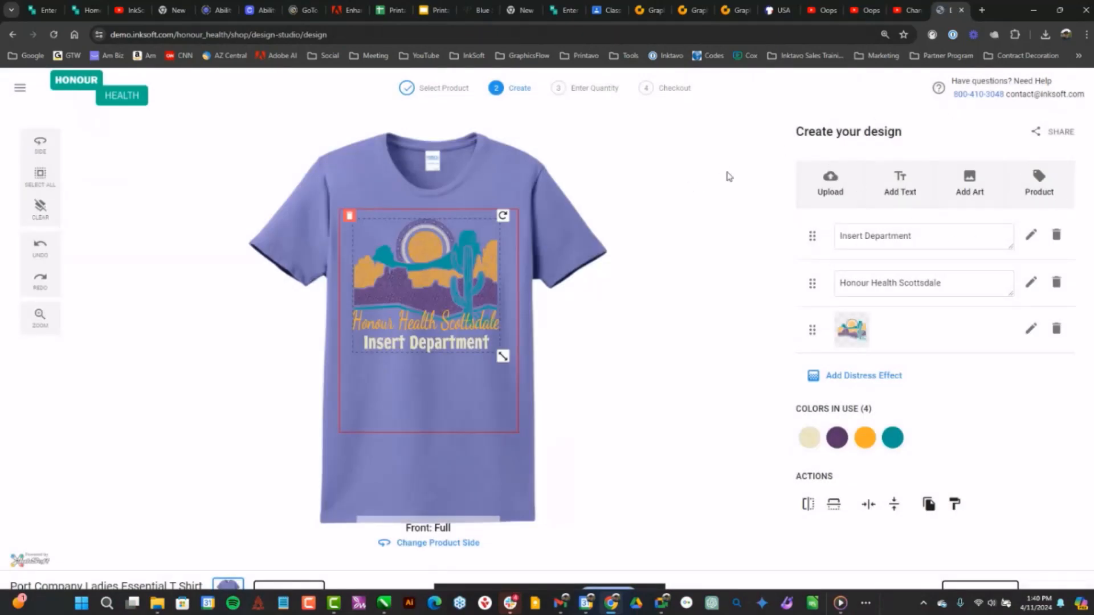
Clear the shirt's design to browse the Honour Health design ideas, and leave the design studio without saving
left_click(349, 216)
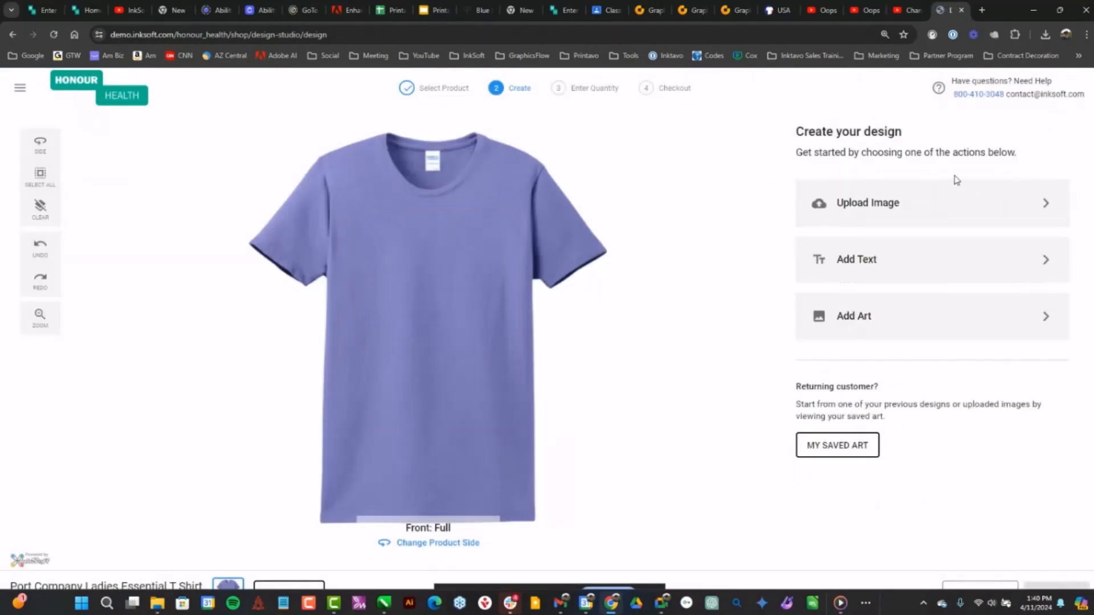
left_click(850, 329)
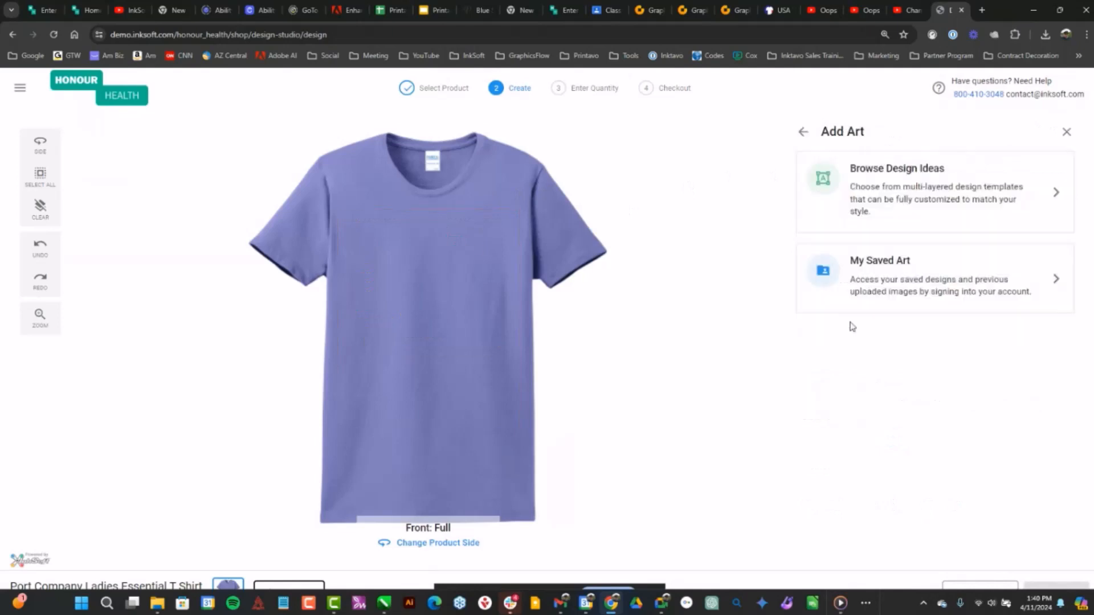
left_click(918, 186)
left_click(851, 231)
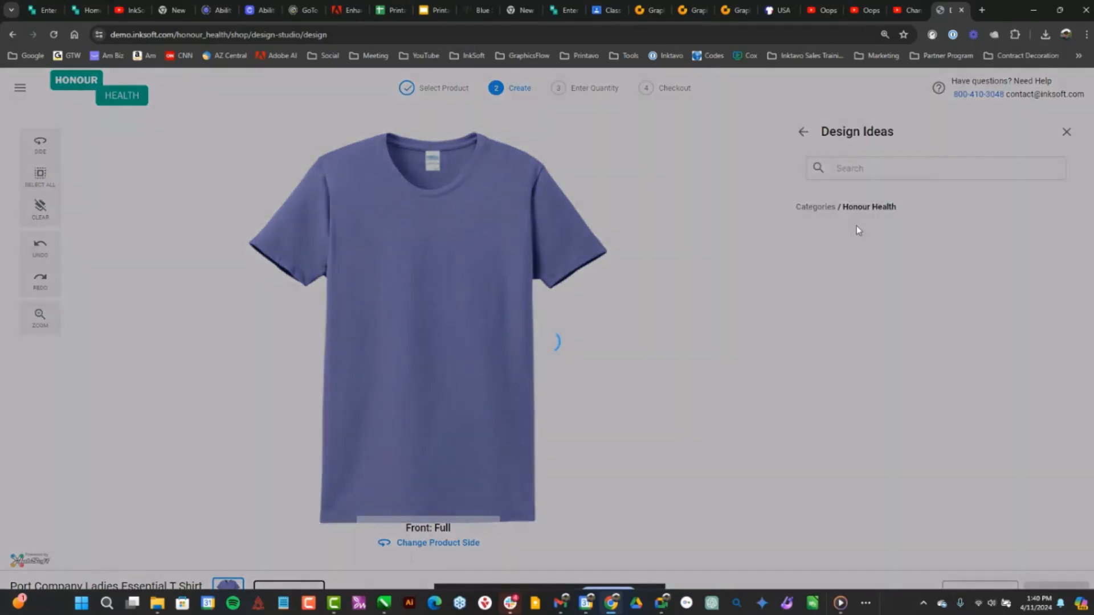
left_click(12, 34)
left_click(656, 387)
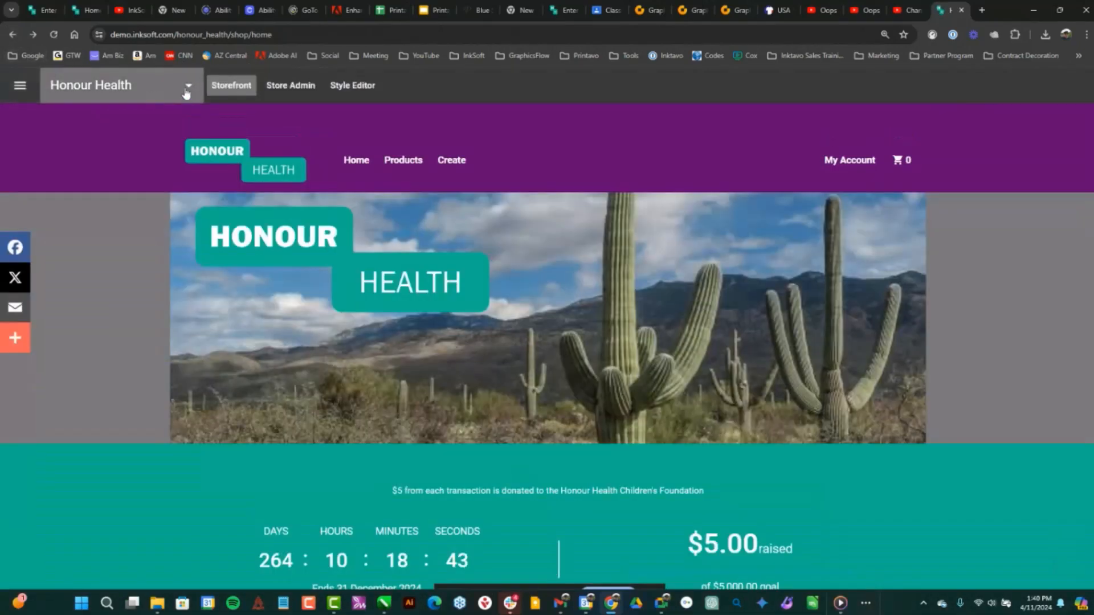
Switch to the East Eagles Boosters store and open its customizable EAGLES INSERT SPORT T-shirt in the design studio
left_click(186, 93)
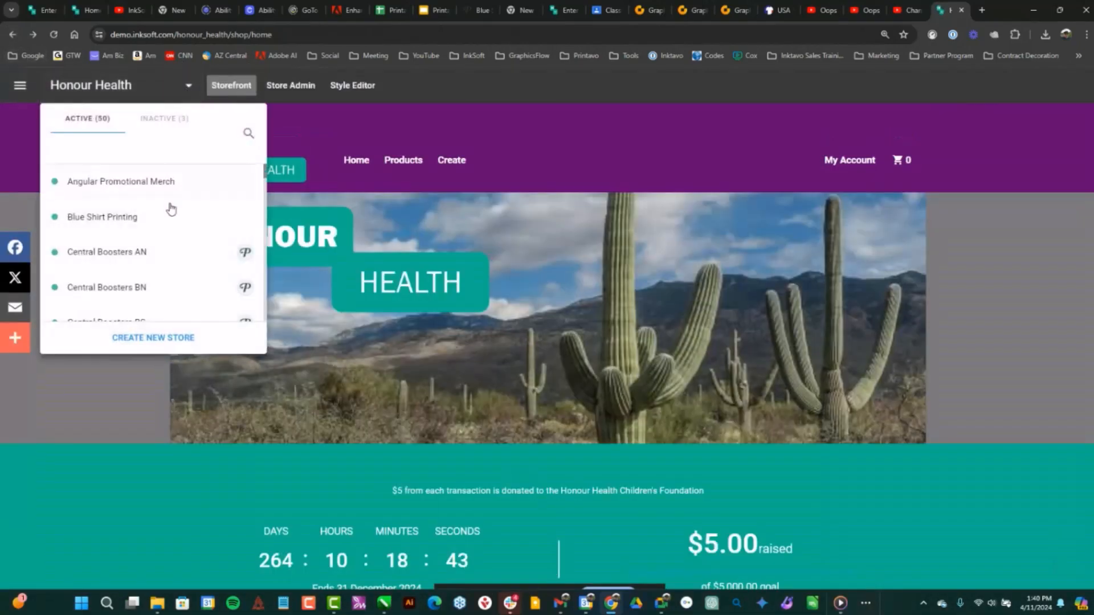
scroll(154, 240, "down", 10)
scroll(150, 236, "down", 5)
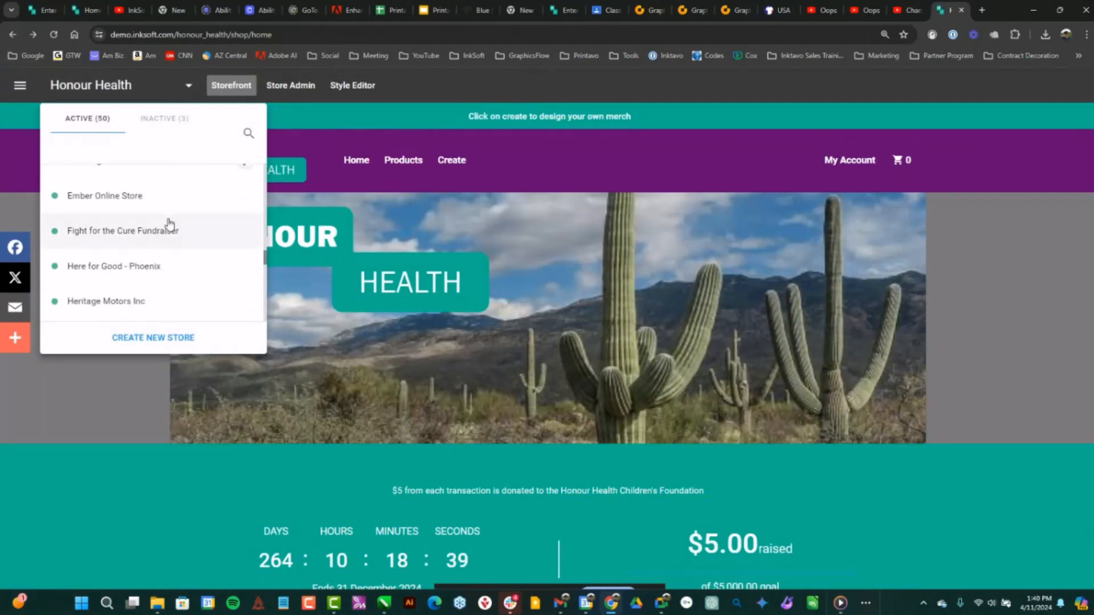
scroll(165, 228, "up", 3)
left_click(134, 220)
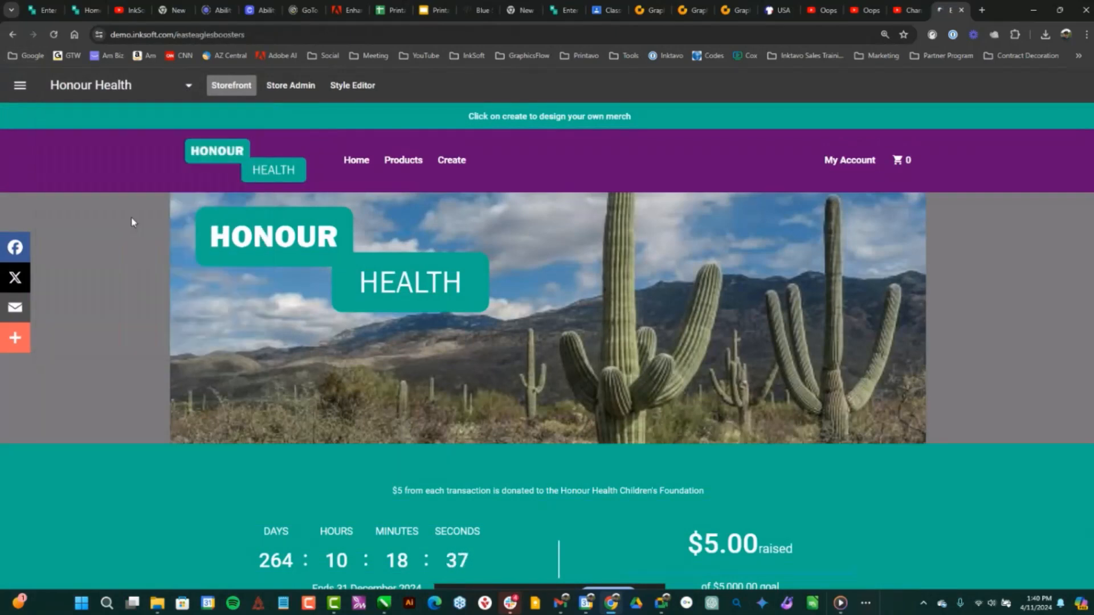
scroll(692, 301, "down", 7)
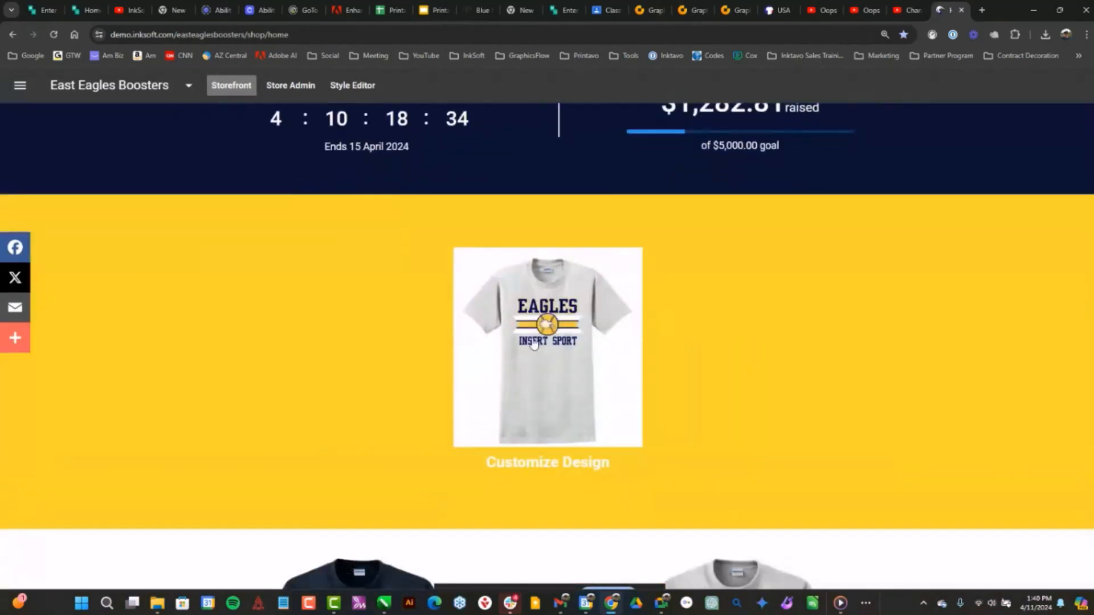
left_click(555, 345)
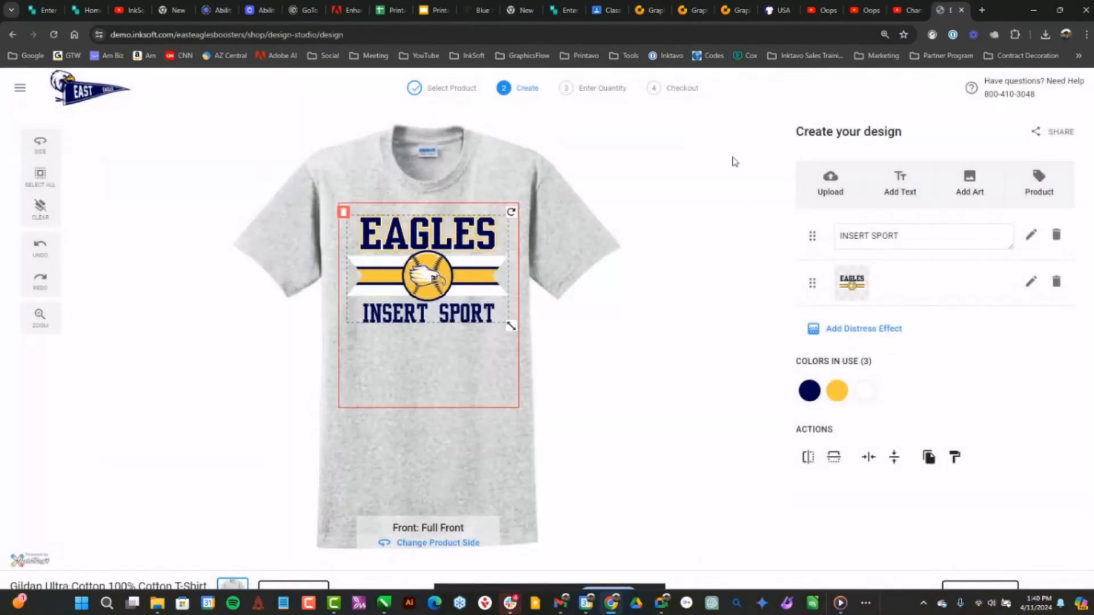
Replace the shirt's design with the EAST HIGH EAGLES INSERT SPORT design from the East Eagles Designs category
left_click(343, 212)
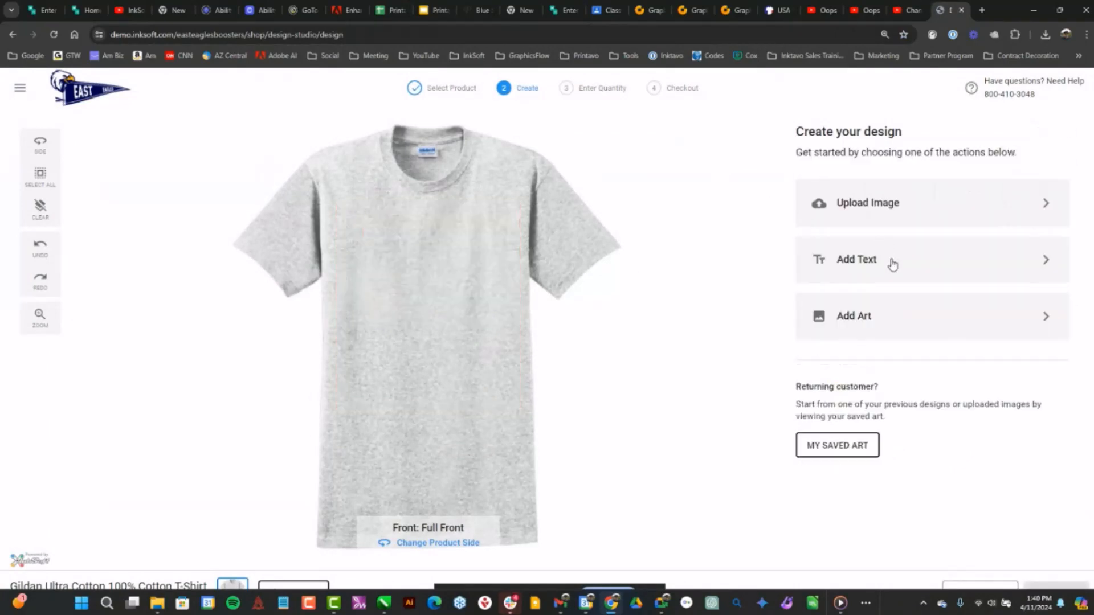
left_click(929, 206)
left_click(804, 130)
left_click(955, 326)
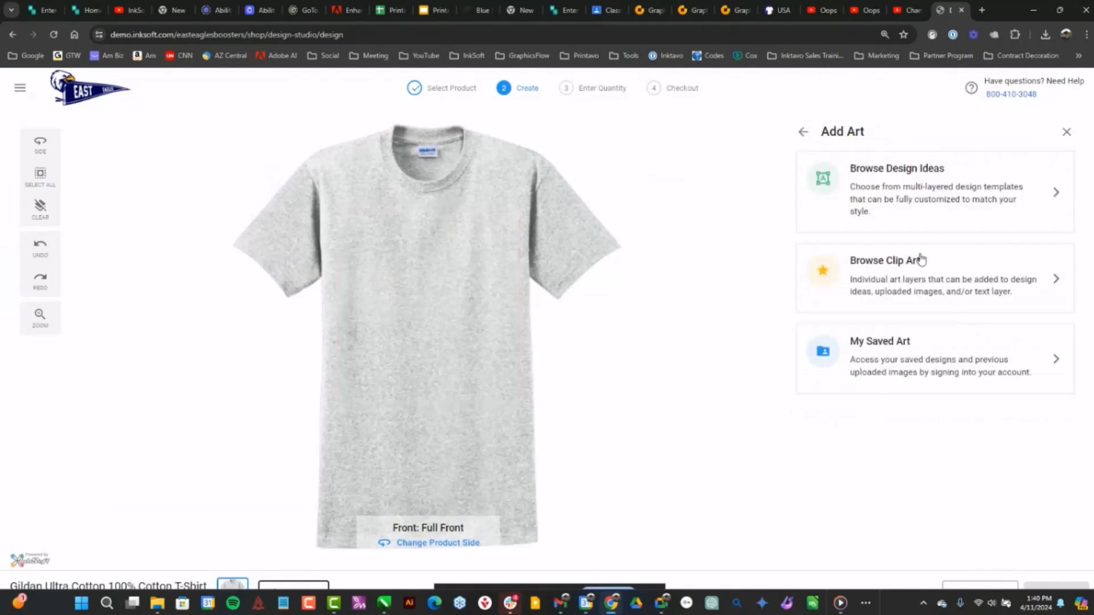
left_click(957, 190)
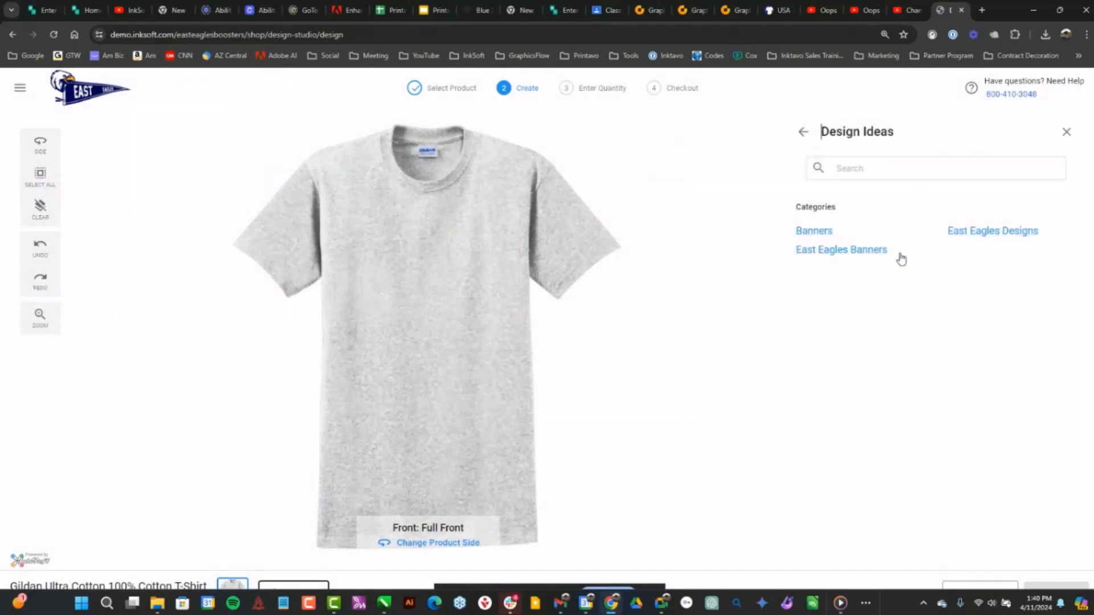
left_click(981, 236)
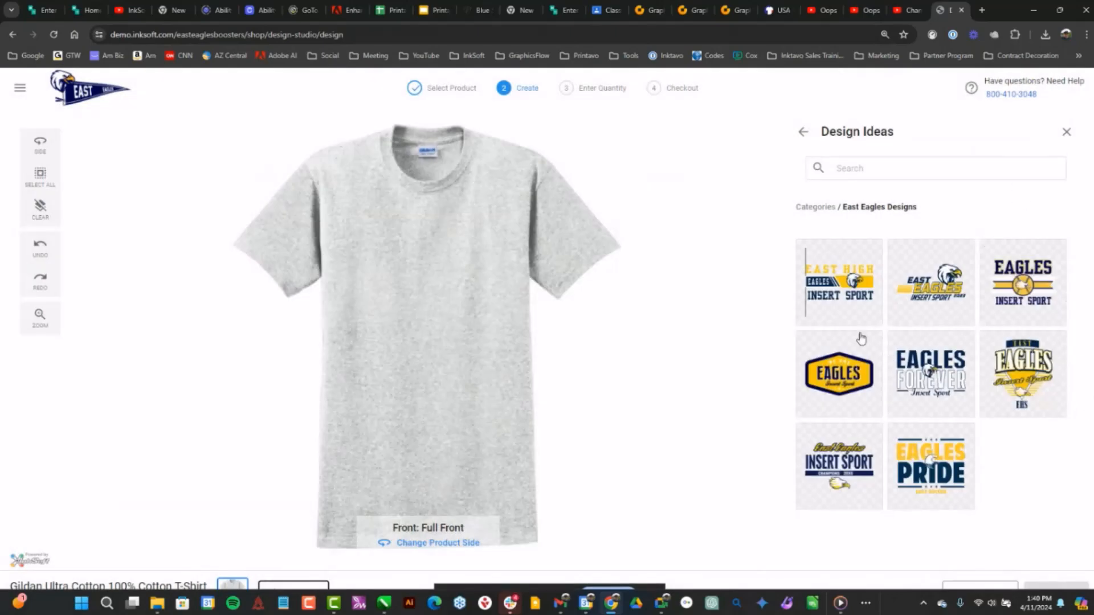
left_click(855, 271)
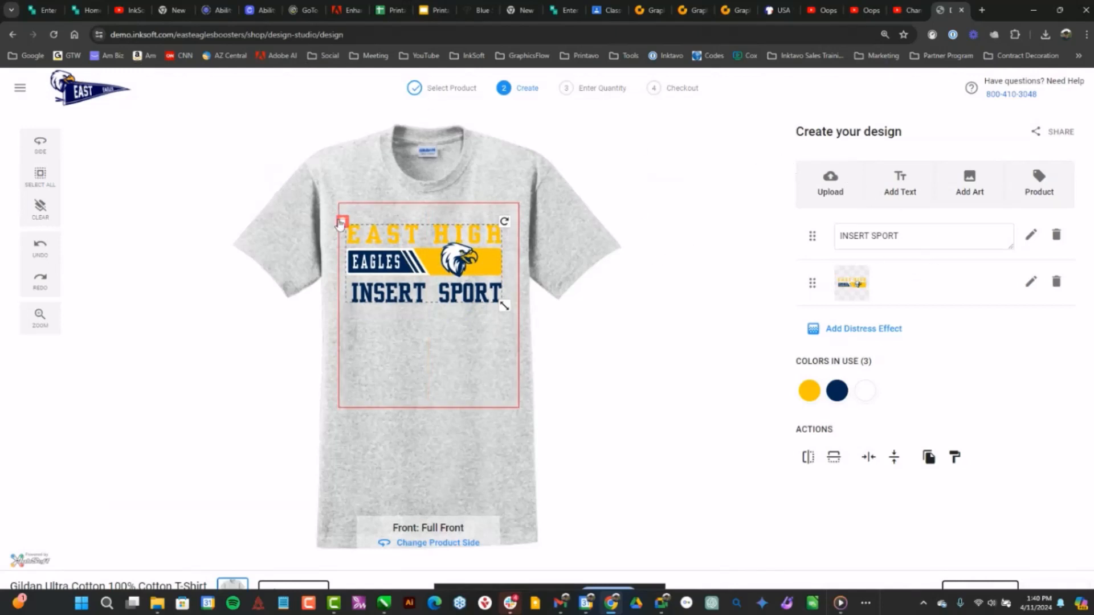
Replace the East High design with the 2024 Seniors design from the Banners category, and move it higher on the shirt
left_click(342, 224)
left_click(891, 207)
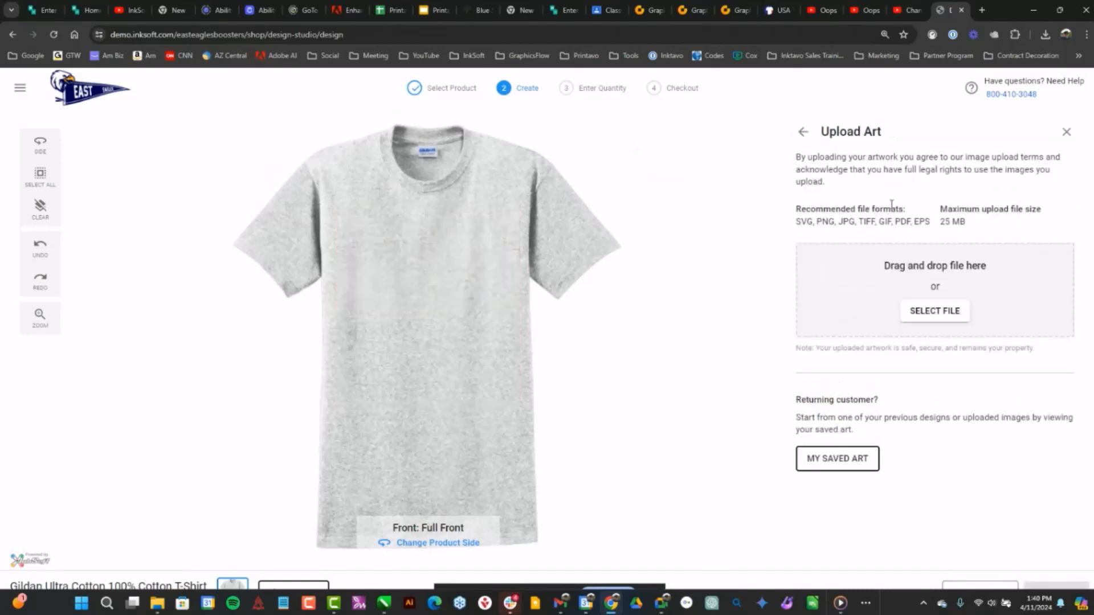
left_click(804, 132)
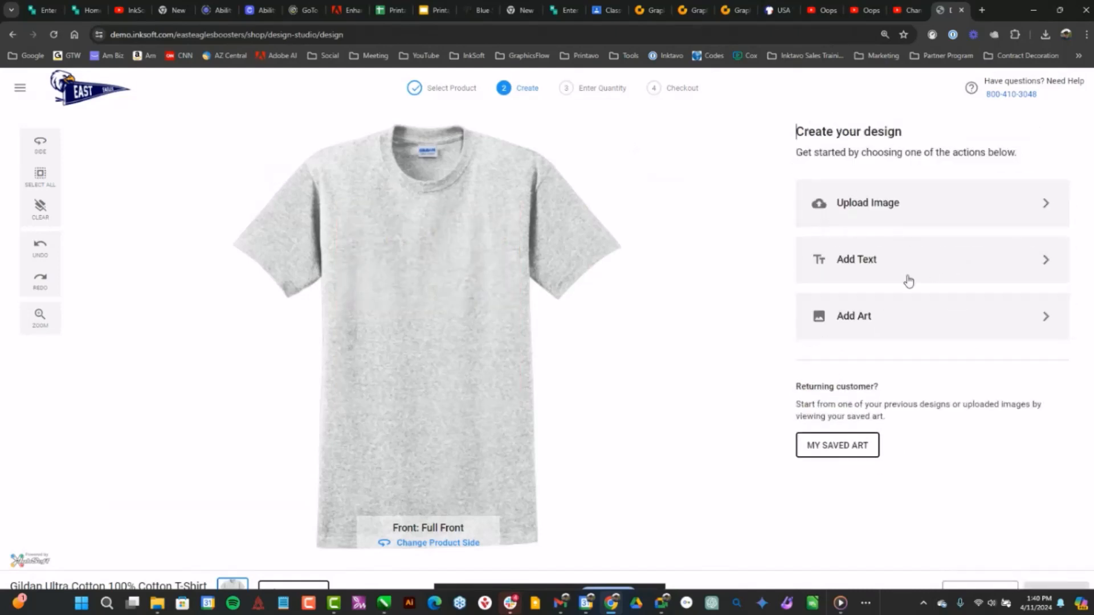
left_click(844, 323)
left_click(911, 191)
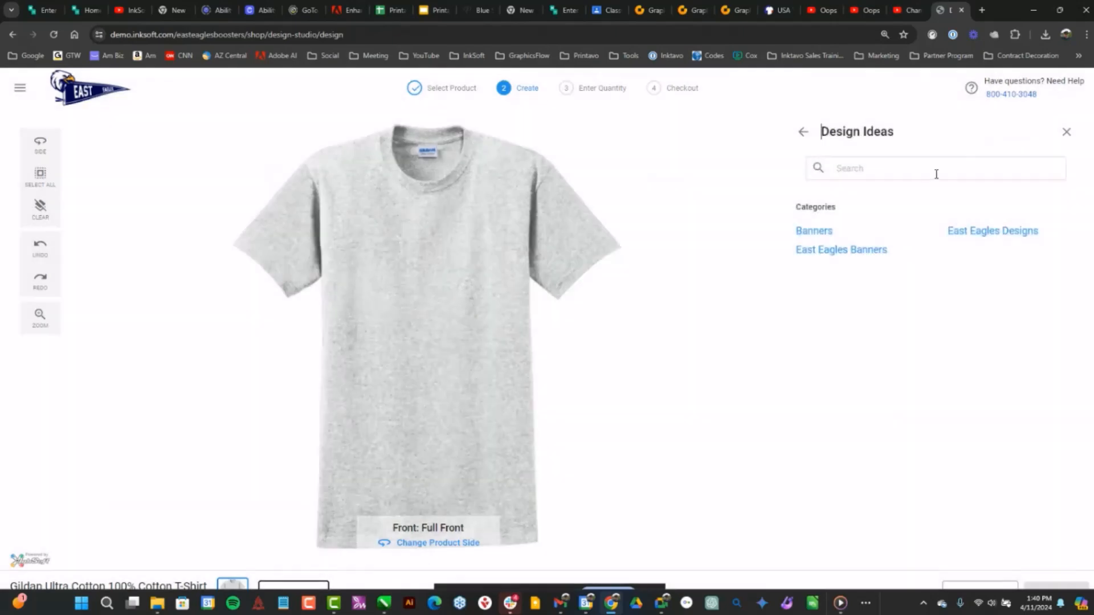
left_click(817, 235)
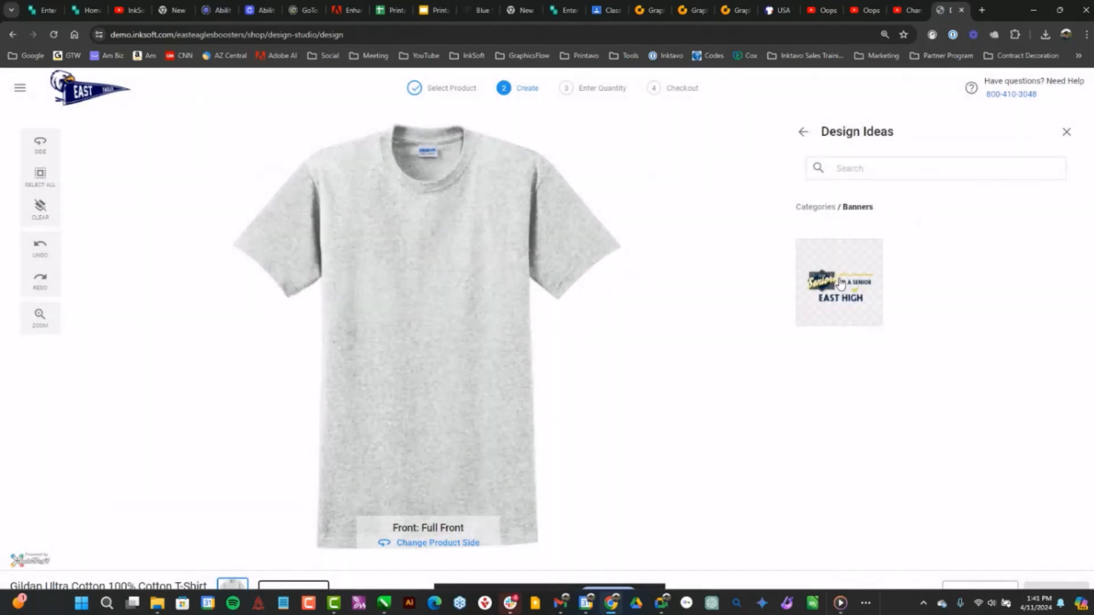
left_click(845, 277)
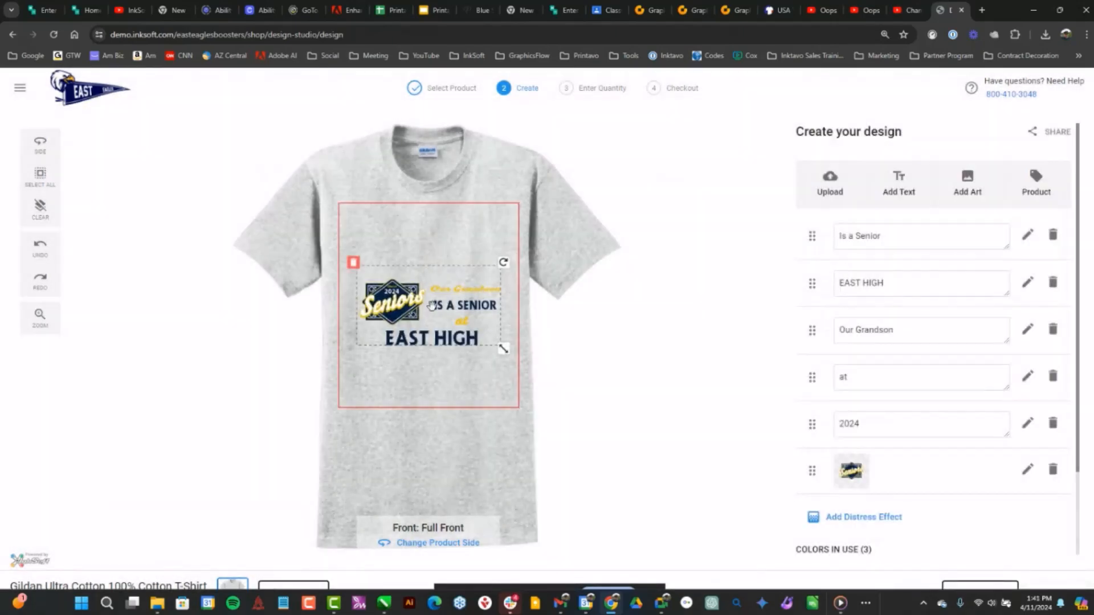
left_click_drag(436, 306, 437, 265)
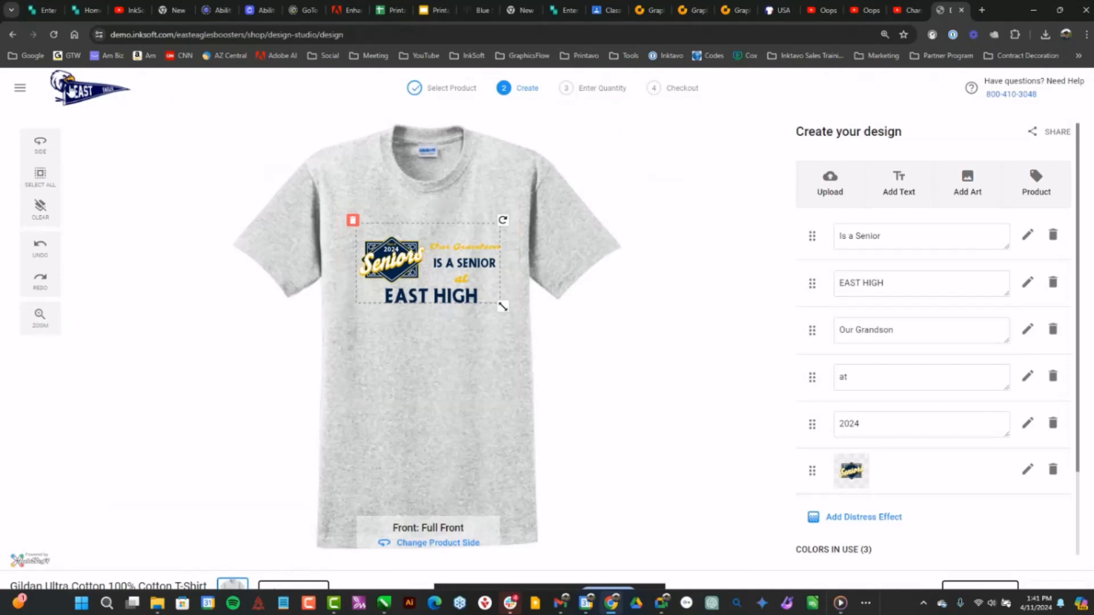
Check the store's navigation options, and discard the unsaved shirt design to return to the storefront
left_click(23, 94)
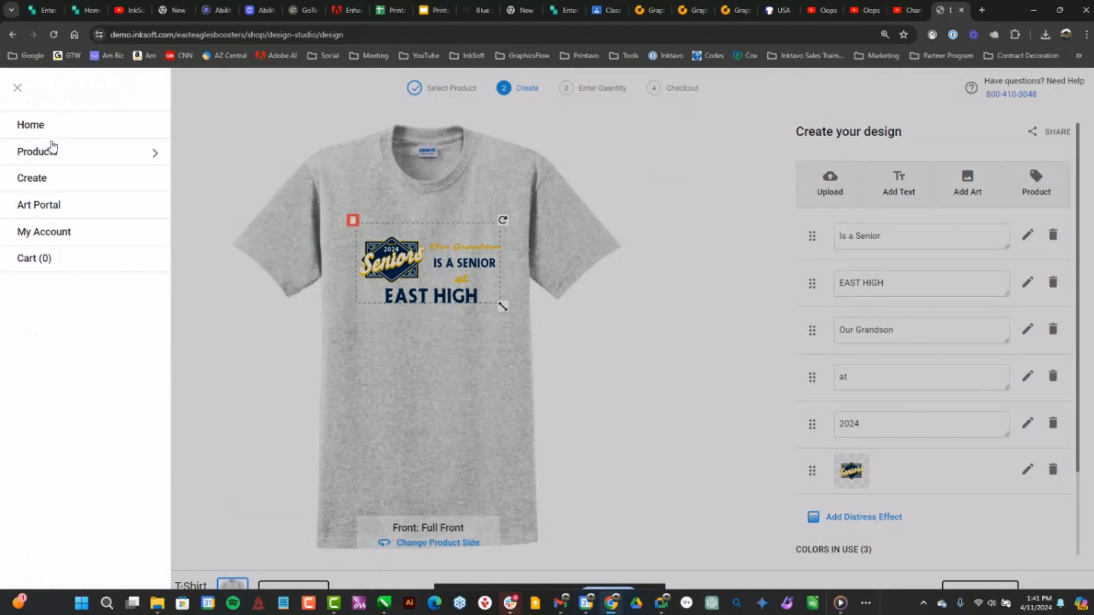
left_click(18, 88)
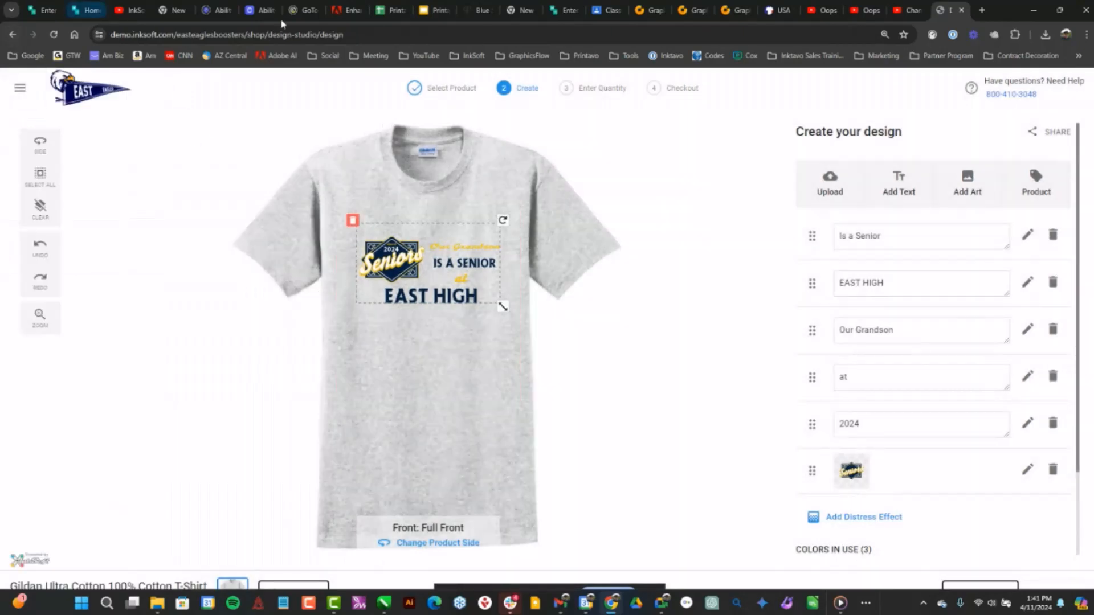
left_click(12, 34)
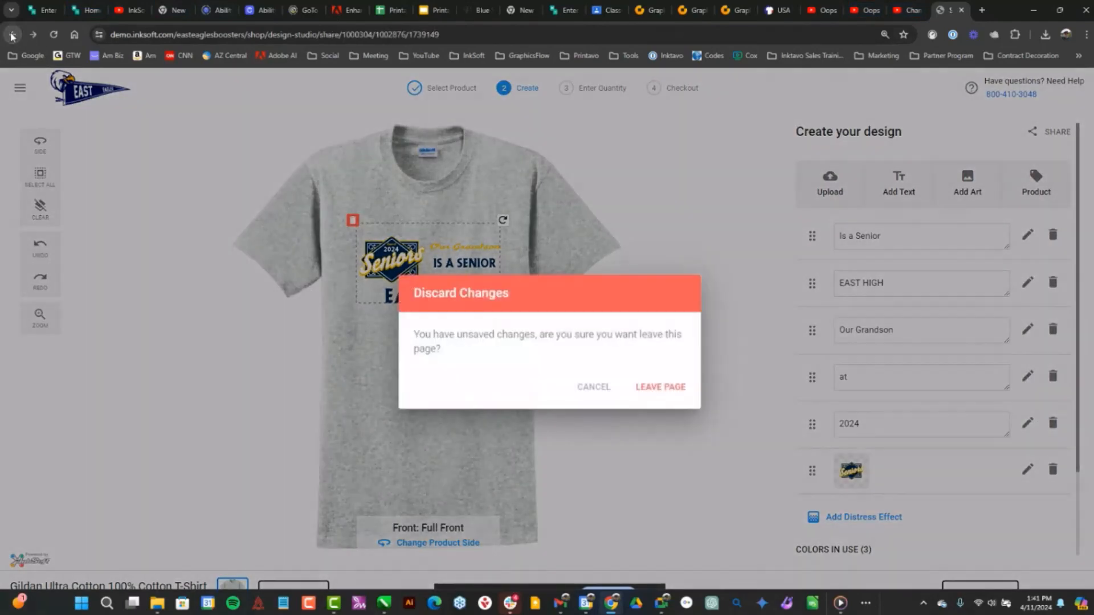
left_click(660, 385)
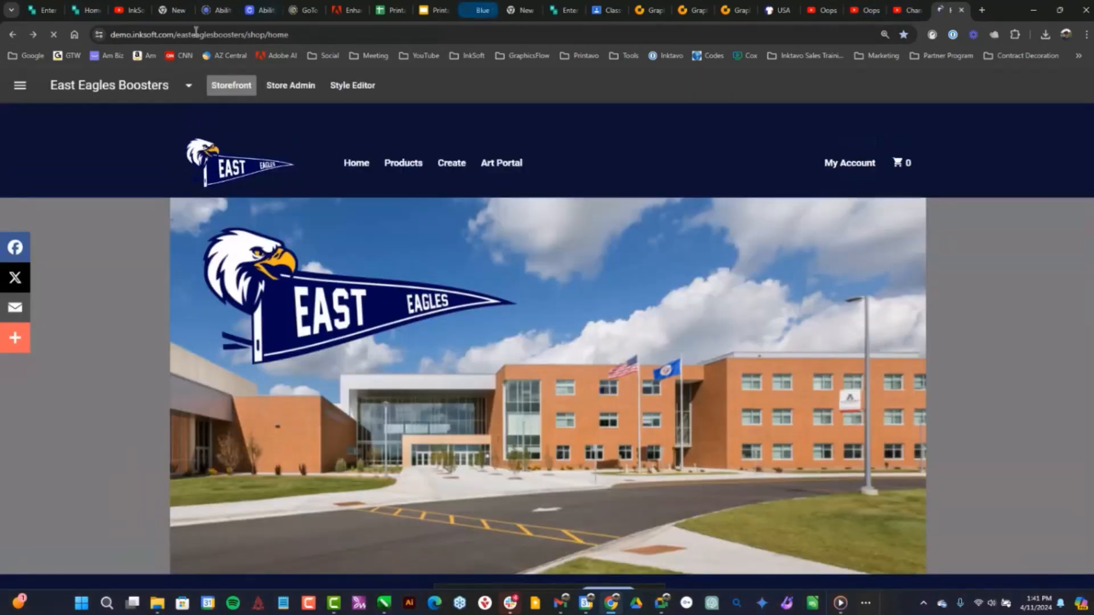
Look through the products on the East Eagles Boosters storefront, including the customizable T-shirt and sweatshirts
scroll(733, 299, "down", 15)
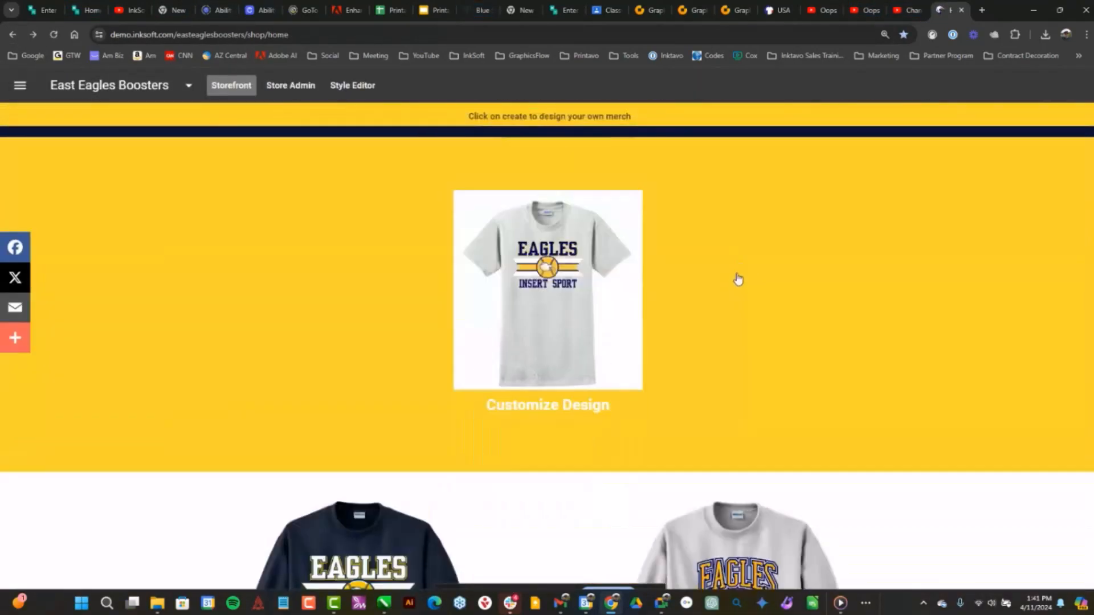
scroll(866, 308, "down", 5)
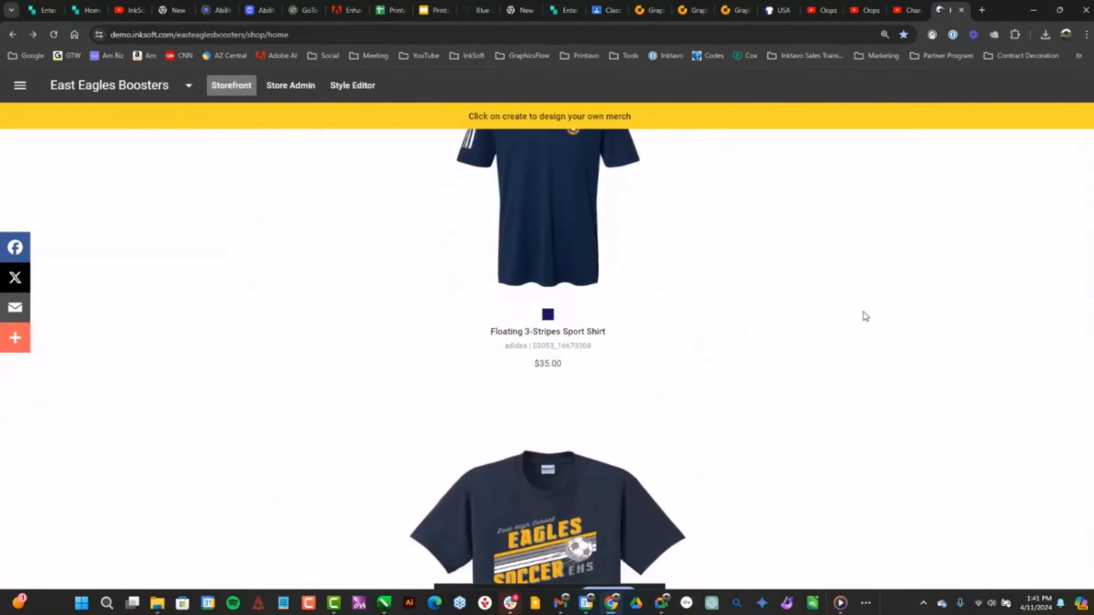
scroll(865, 315, "up", 8)
scroll(864, 314, "up", 2)
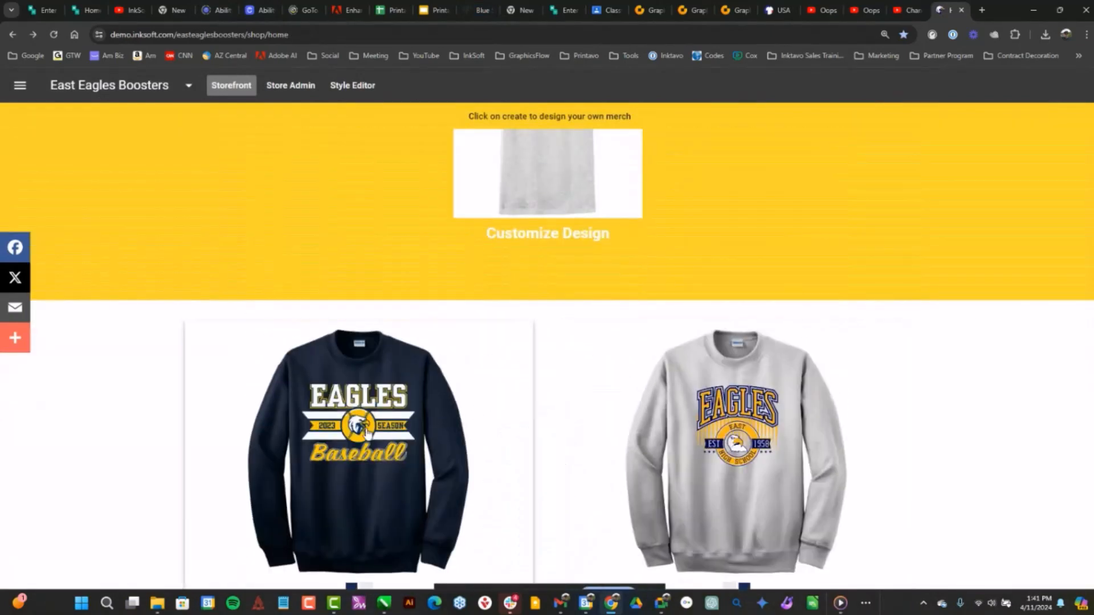
scroll(386, 249, "up", 4)
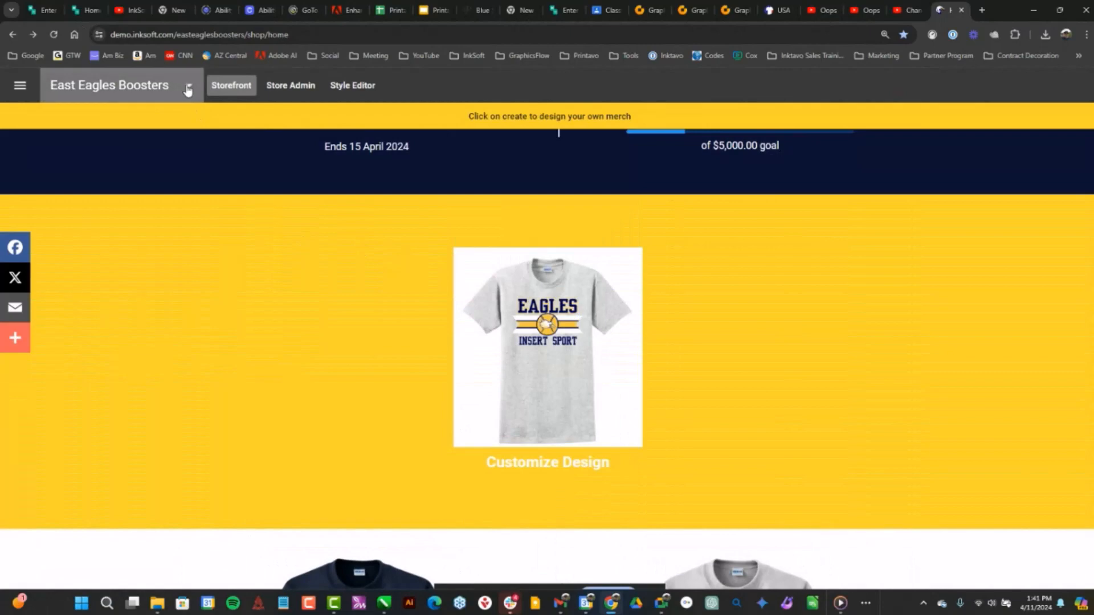
Switch from the East Eagles Boosters store to the Central Boosters CM store
left_click(188, 89)
scroll(181, 227, "down", 3)
scroll(181, 227, "up", 1)
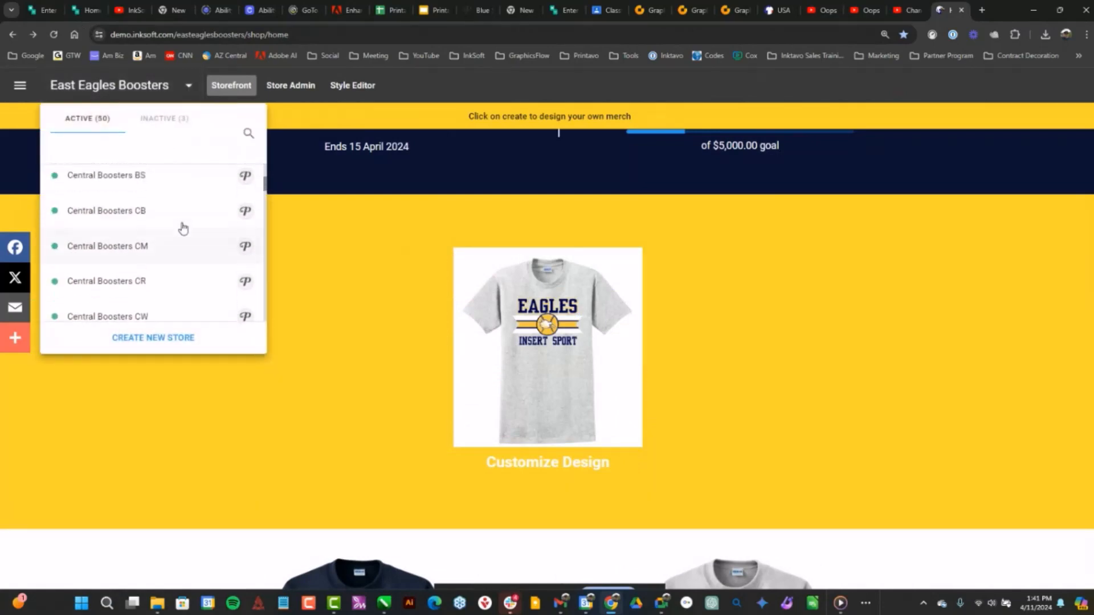
scroll(171, 234, "down", 2)
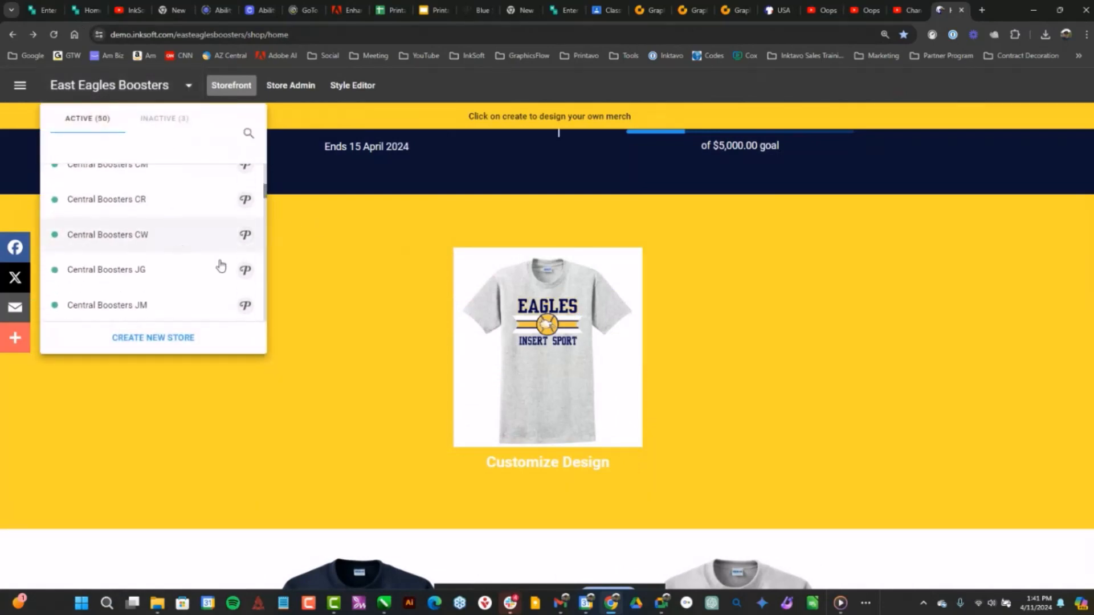
scroll(210, 263, "down", 2)
scroll(193, 254, "up", 2)
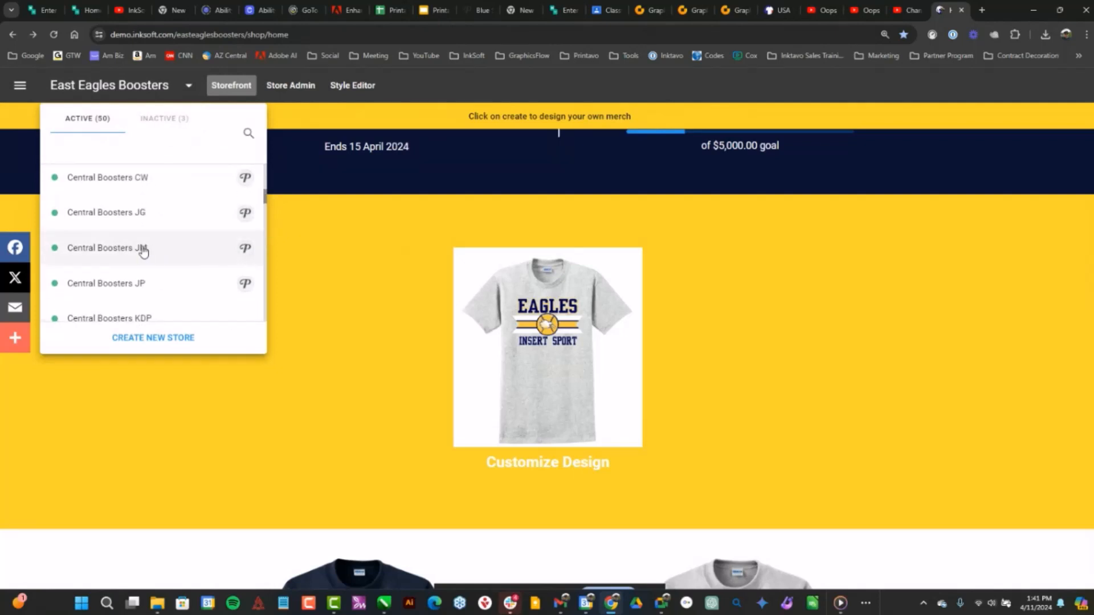
scroll(186, 251, "down", 5)
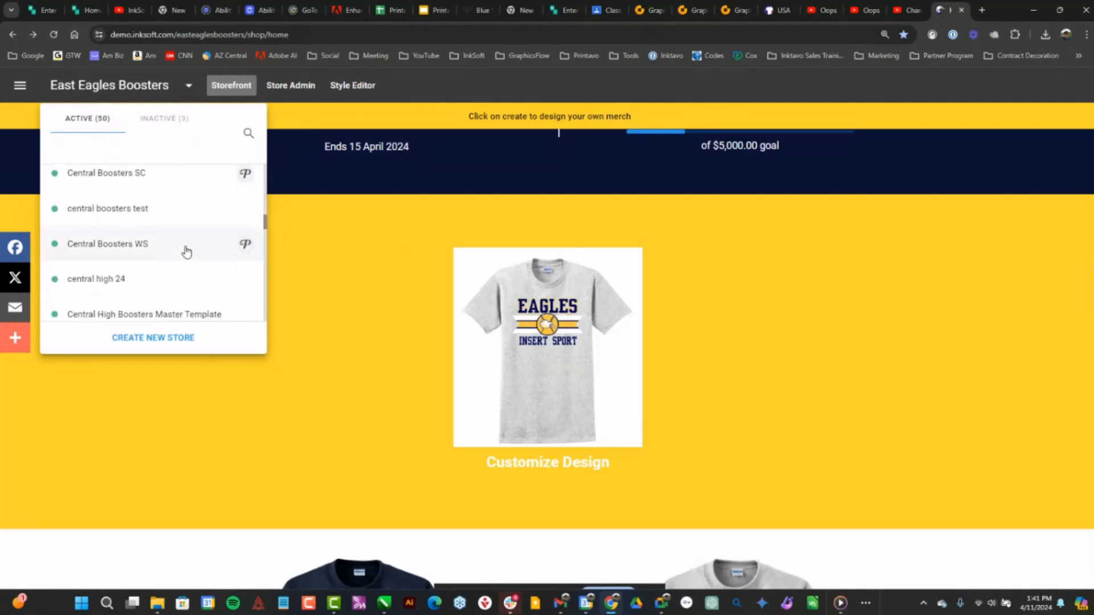
scroll(187, 252, "up", 4)
scroll(183, 250, "up", 5)
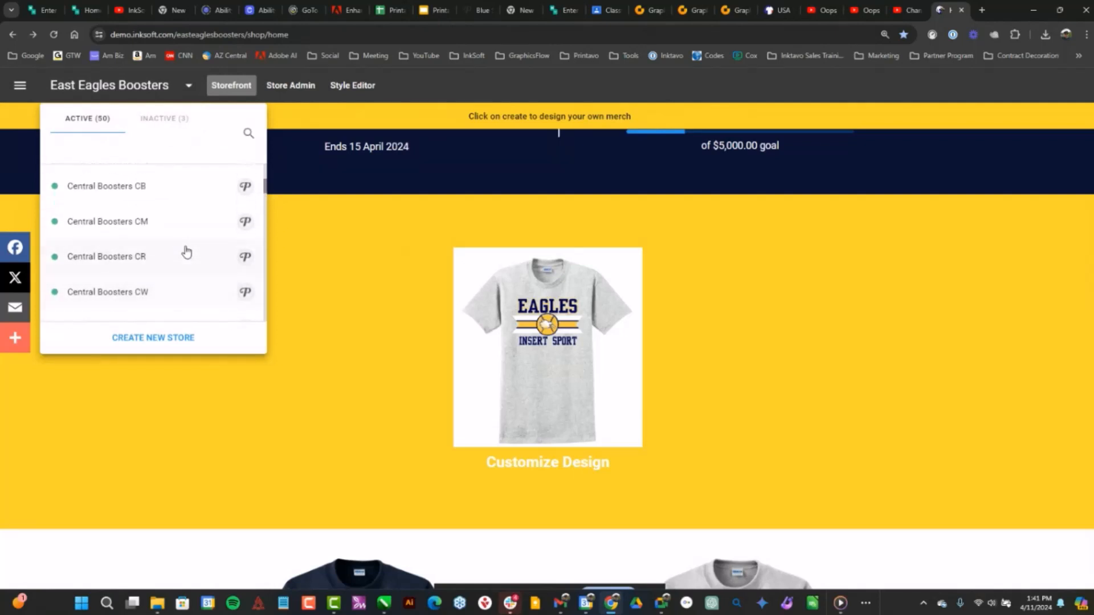
left_click(137, 279)
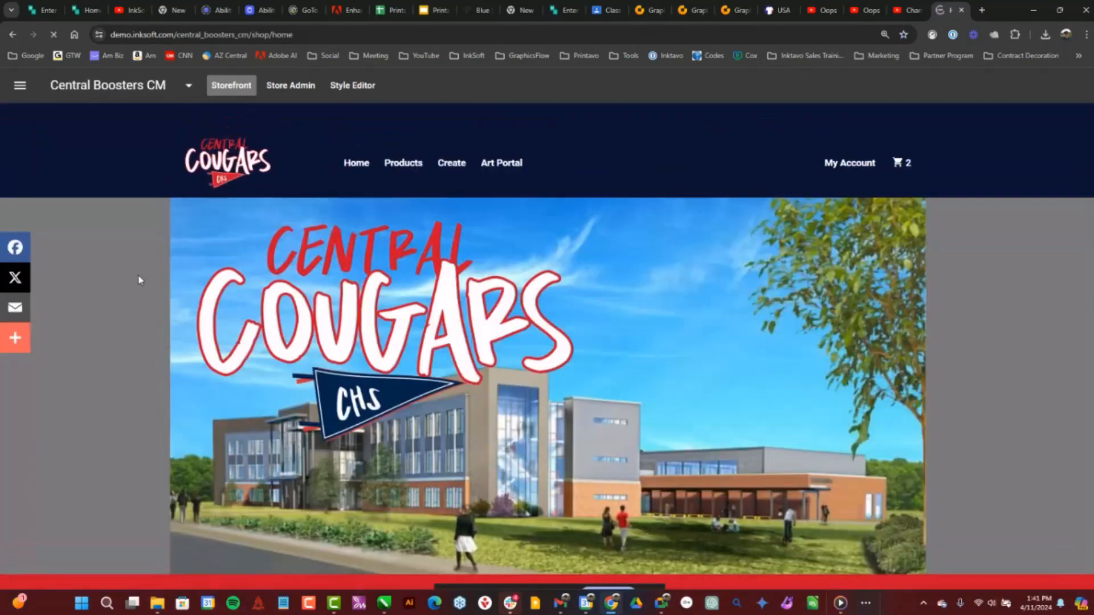
Look through the Central Boosters CM storefront's products, testimonials and fundraising section
scroll(654, 272, "down", 15)
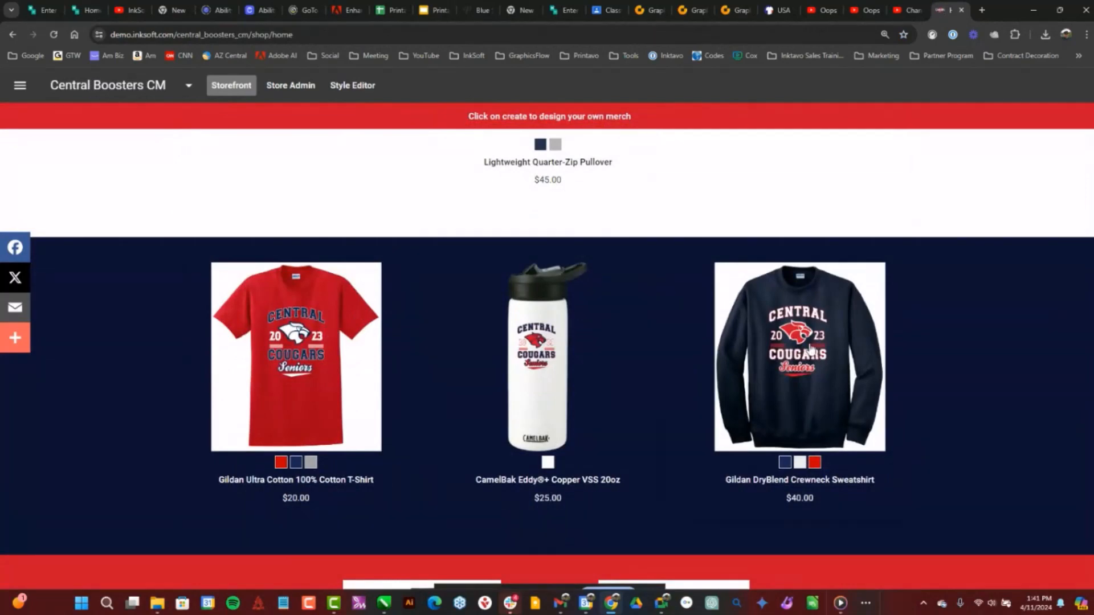
scroll(812, 346, "down", 10)
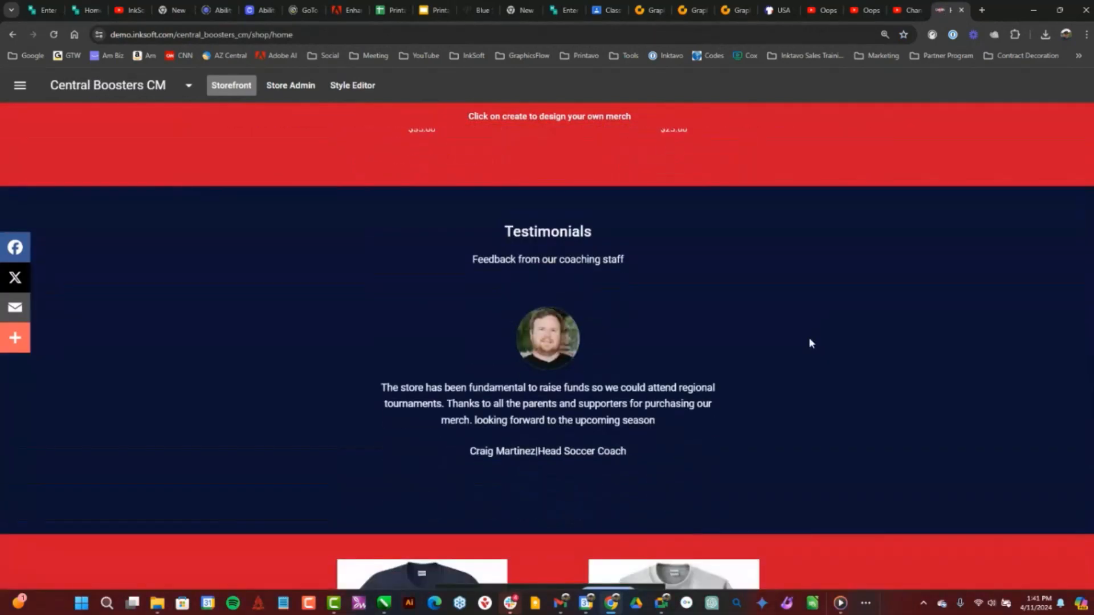
scroll(810, 342, "down", 4)
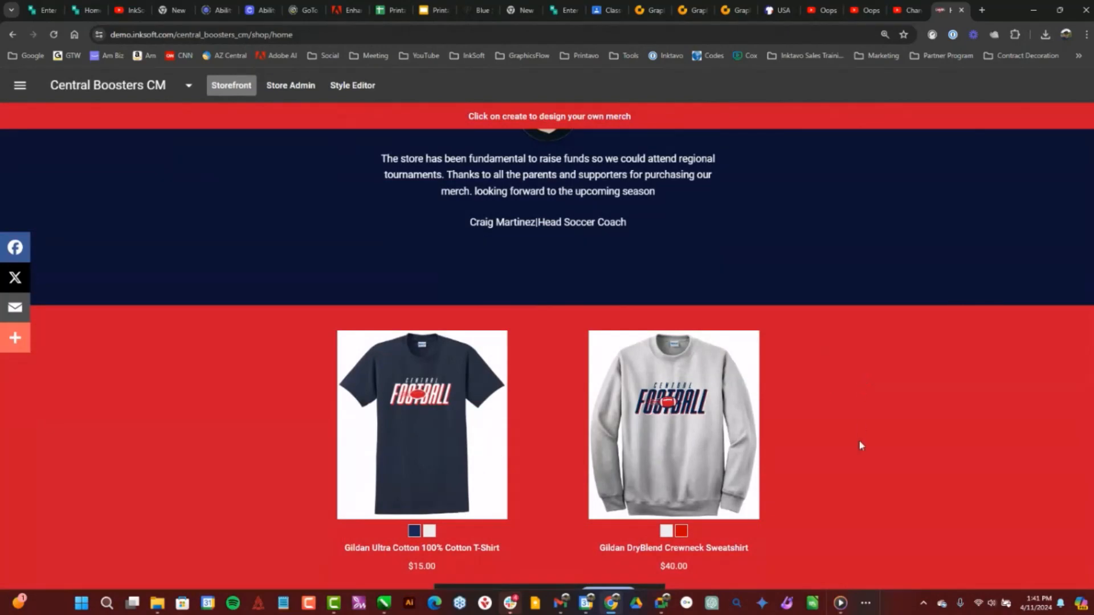
scroll(859, 442, "up", 15)
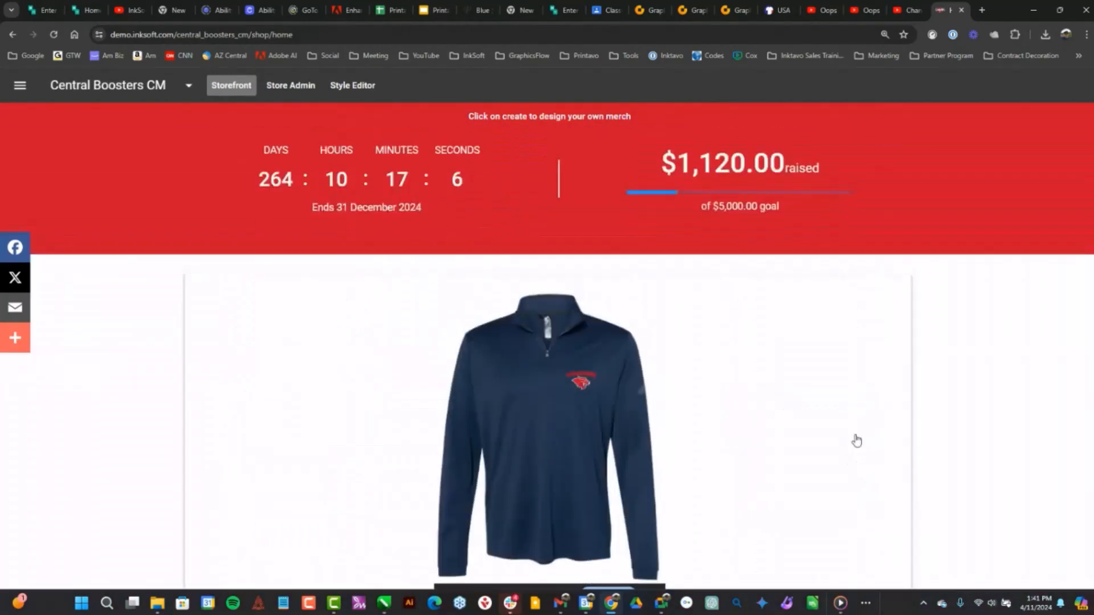
scroll(857, 442, "up", 5)
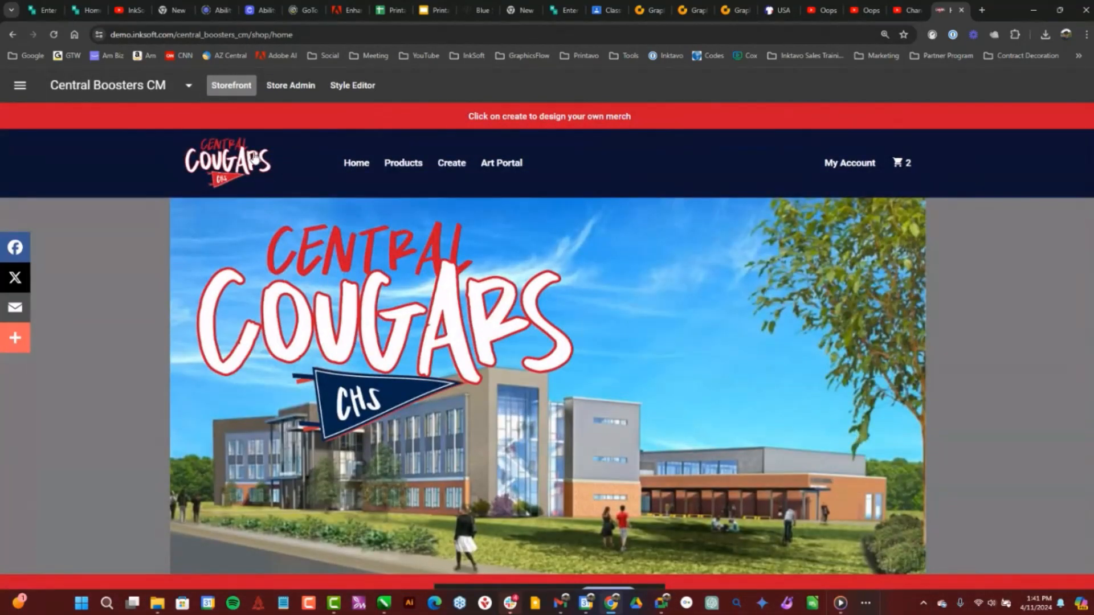
Start creating a new product in the store's admin area, and look through the active store art and product catalog
left_click(291, 86)
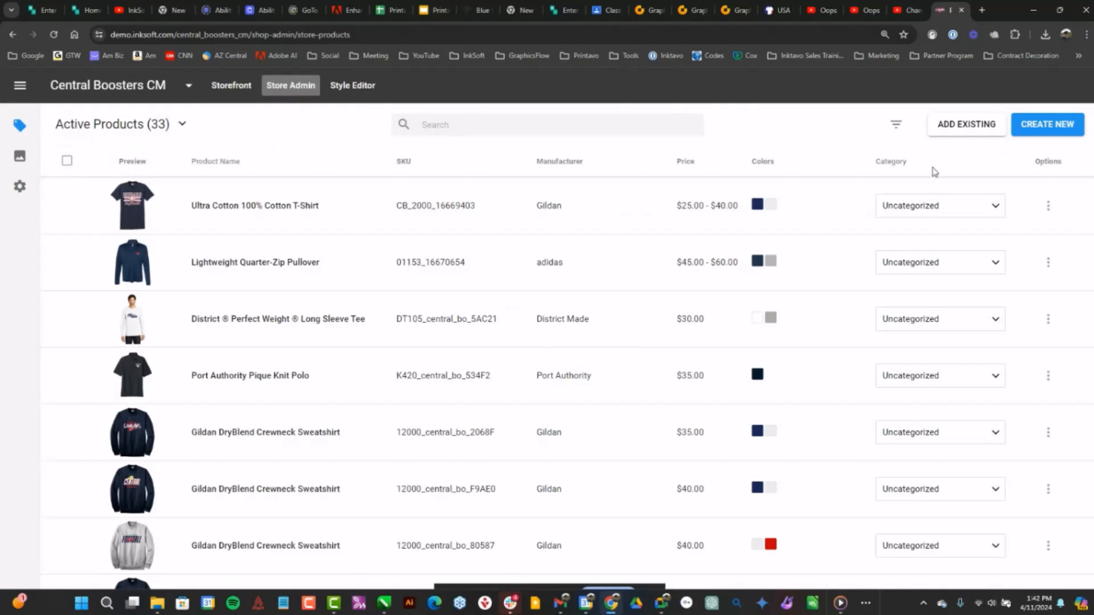
left_click(1047, 125)
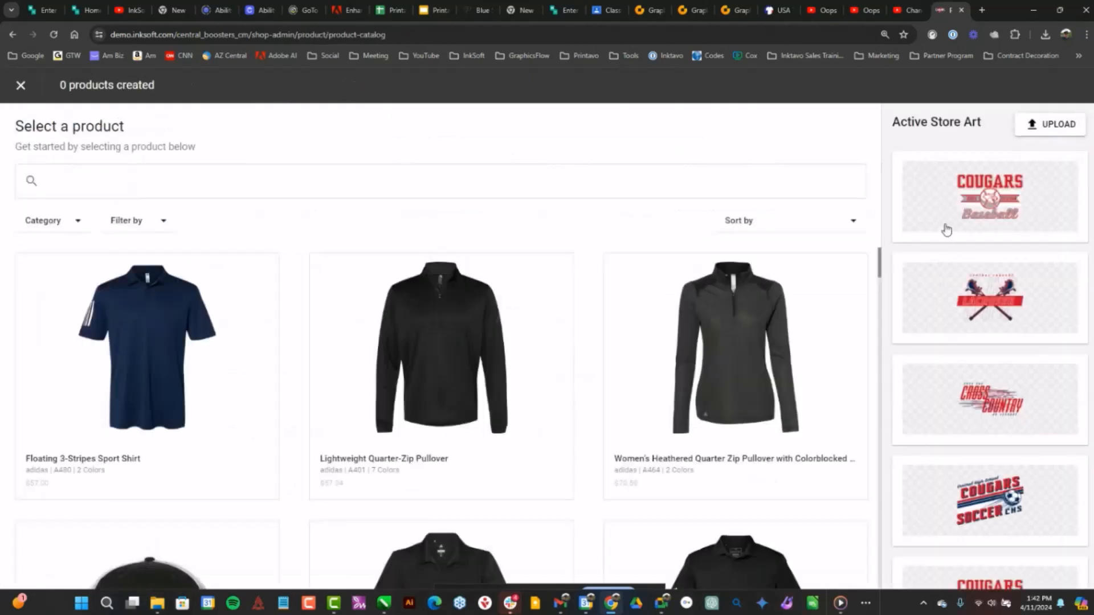
scroll(998, 239, "down", 3)
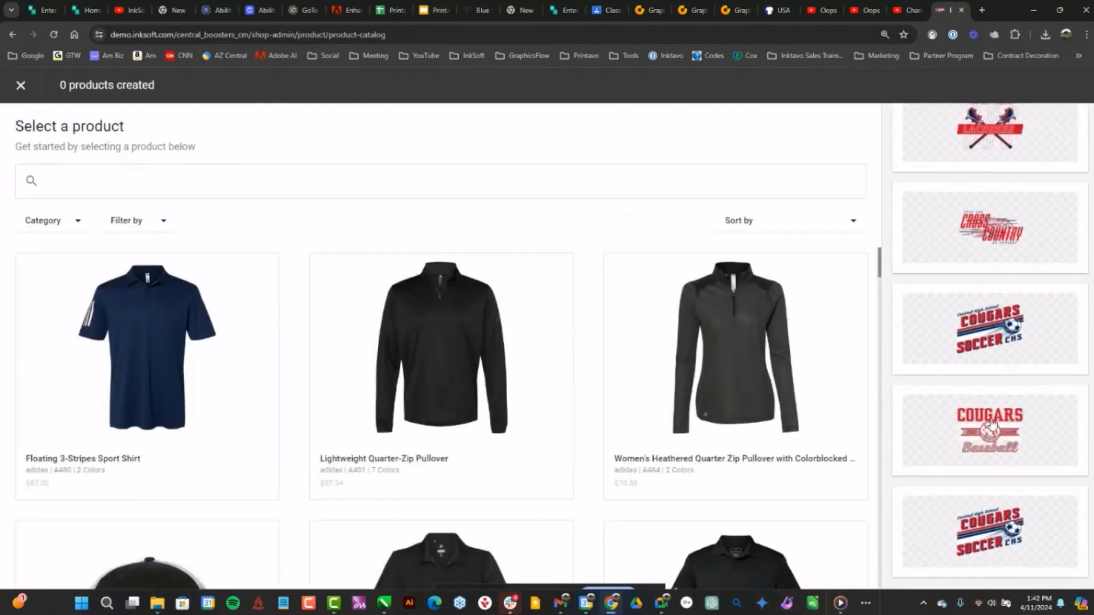
scroll(918, 367, "down", 4)
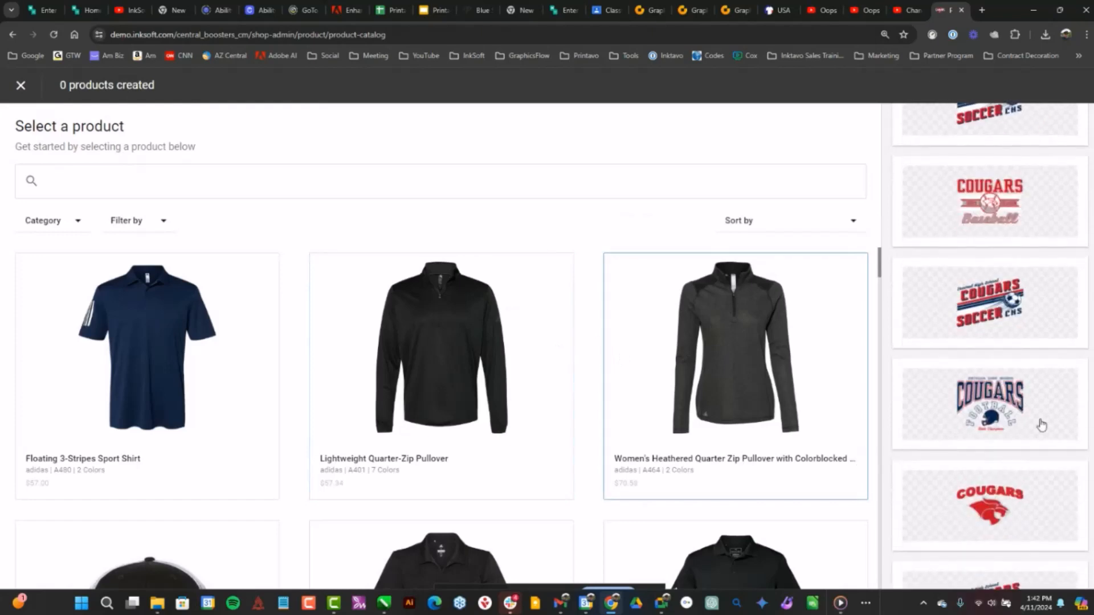
scroll(1020, 399, "down", 3)
scroll(796, 434, "down", 8)
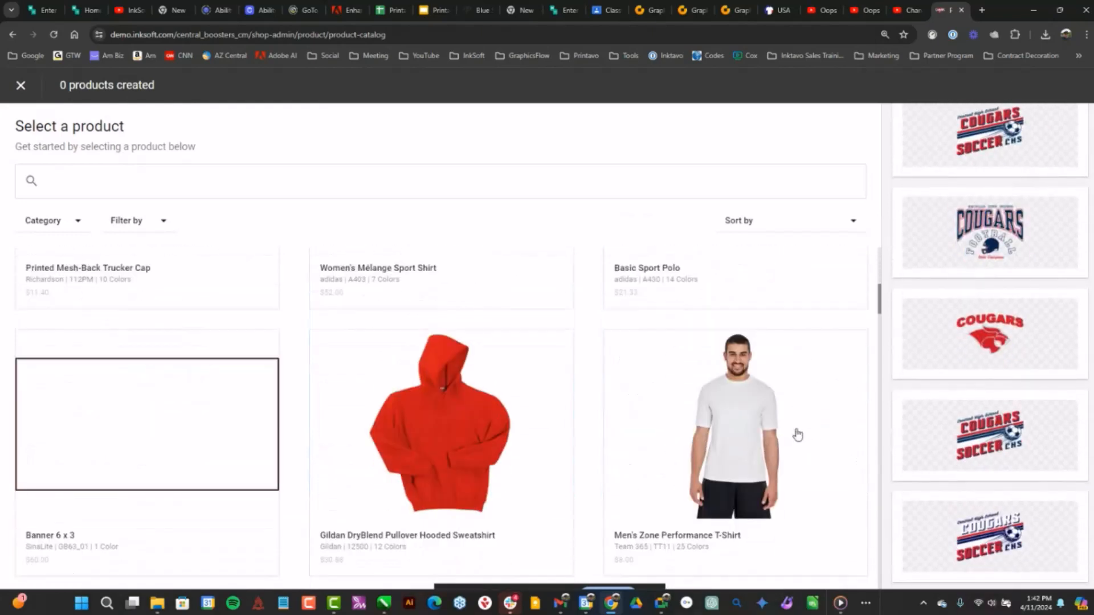
scroll(797, 435, "down", 4)
scroll(806, 378, "up", 3)
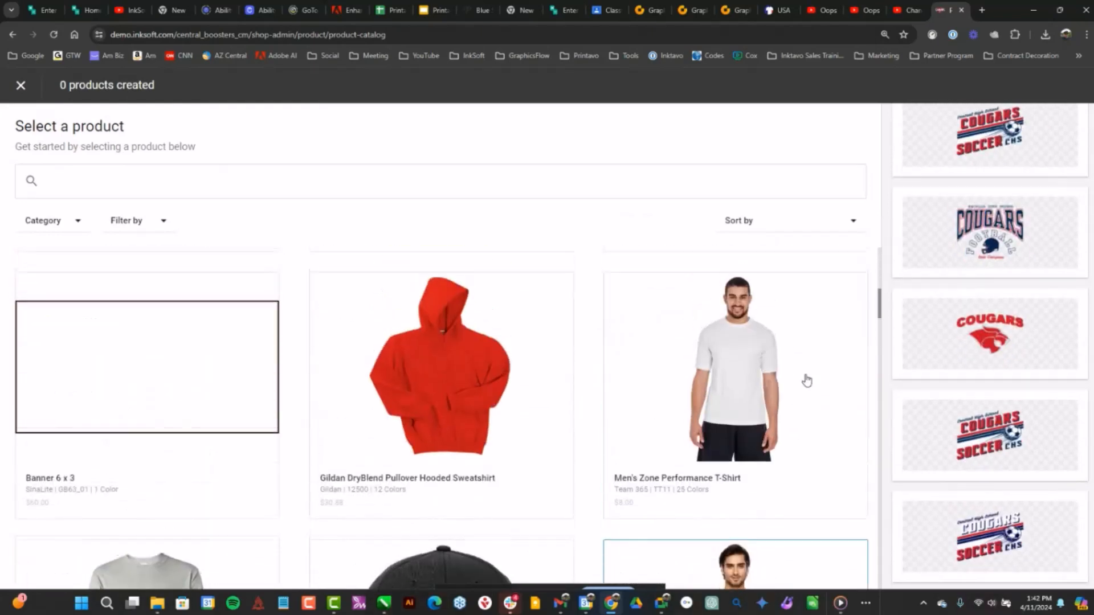
Add the Central Football 05 art to the Men's Zone Performance T-Shirt, shrink it on the chest, and leave without creating the product
left_click(736, 362)
left_click(1000, 238)
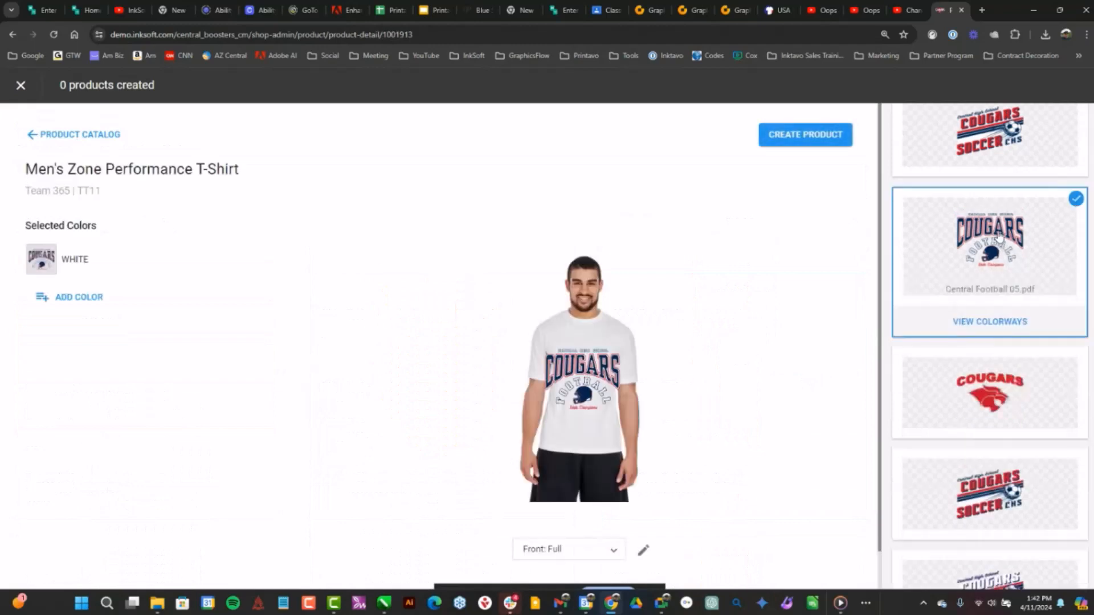
left_click_drag(621, 413, 584, 347)
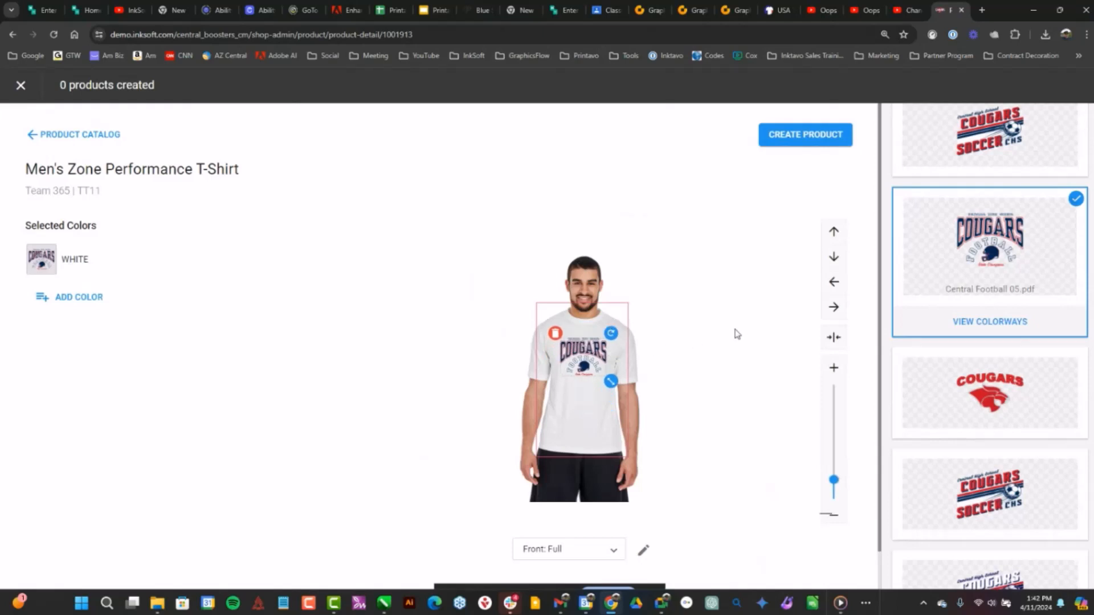
left_click(21, 87)
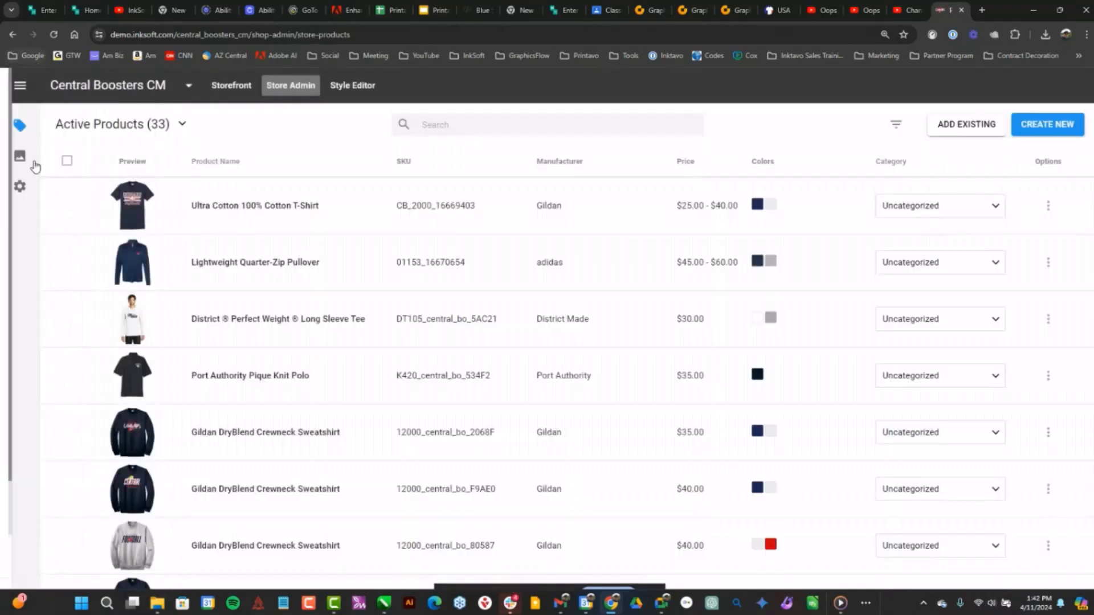
Start a new proposal, view the catalog of products that can be added, and exit the catalog without adding one
left_click(19, 85)
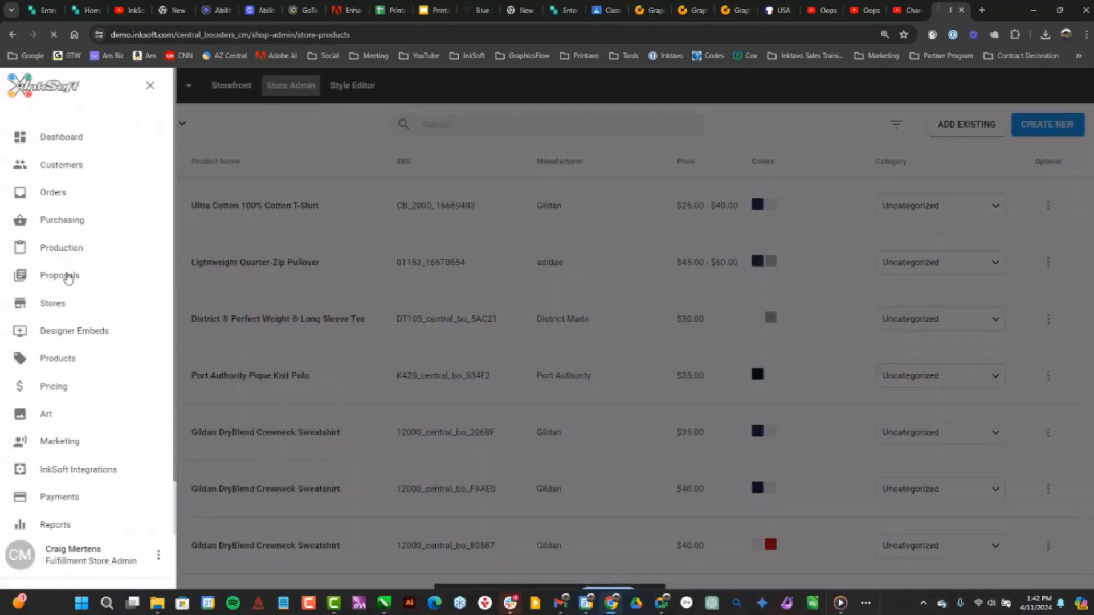
left_click(67, 277)
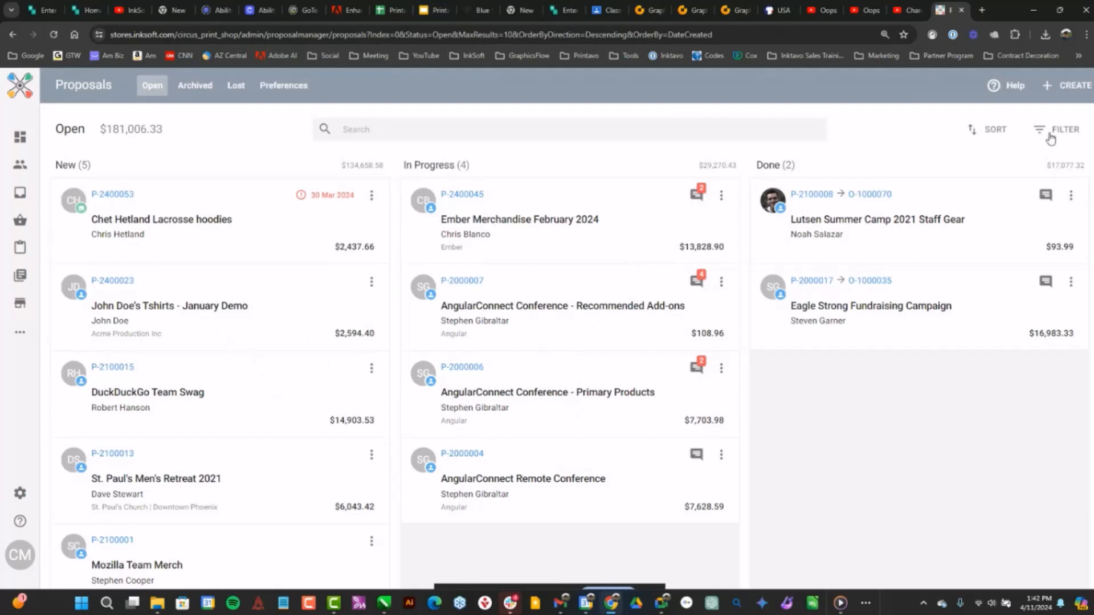
left_click(1061, 85)
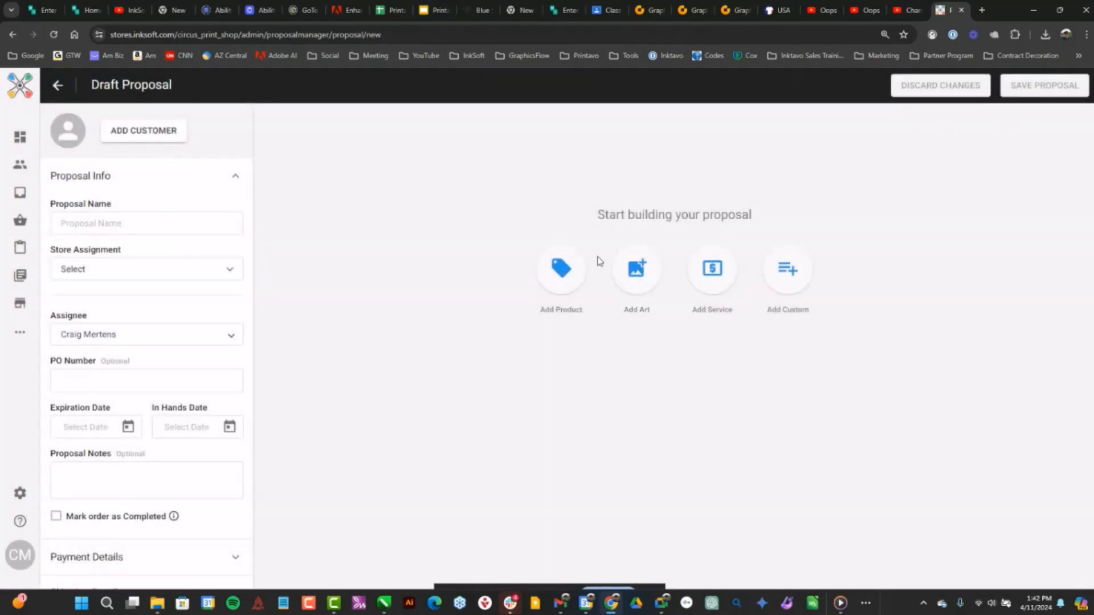
left_click(578, 268)
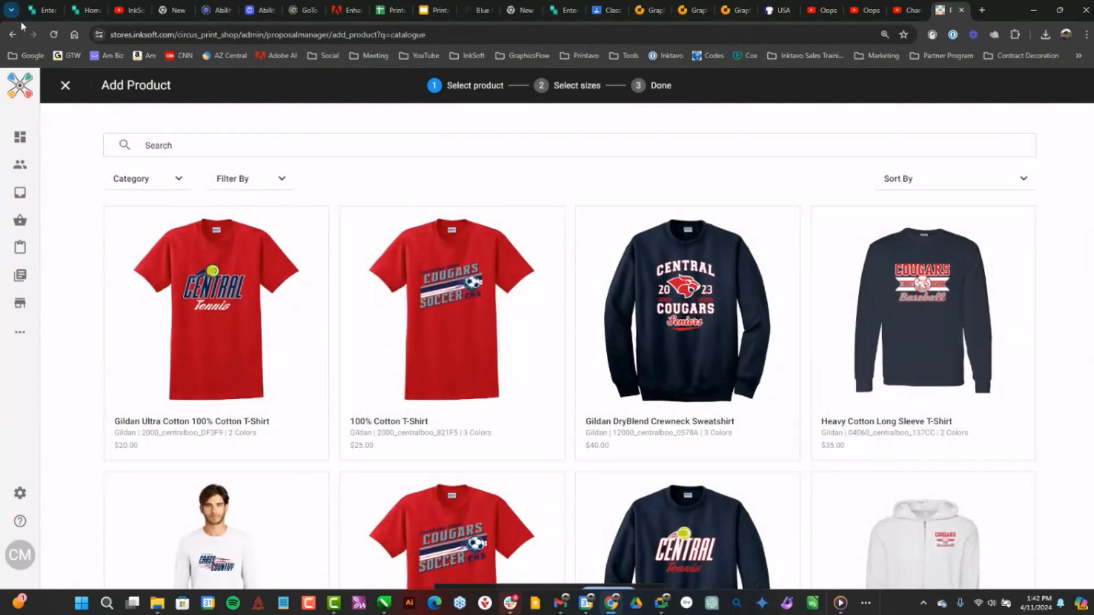
left_click(66, 89)
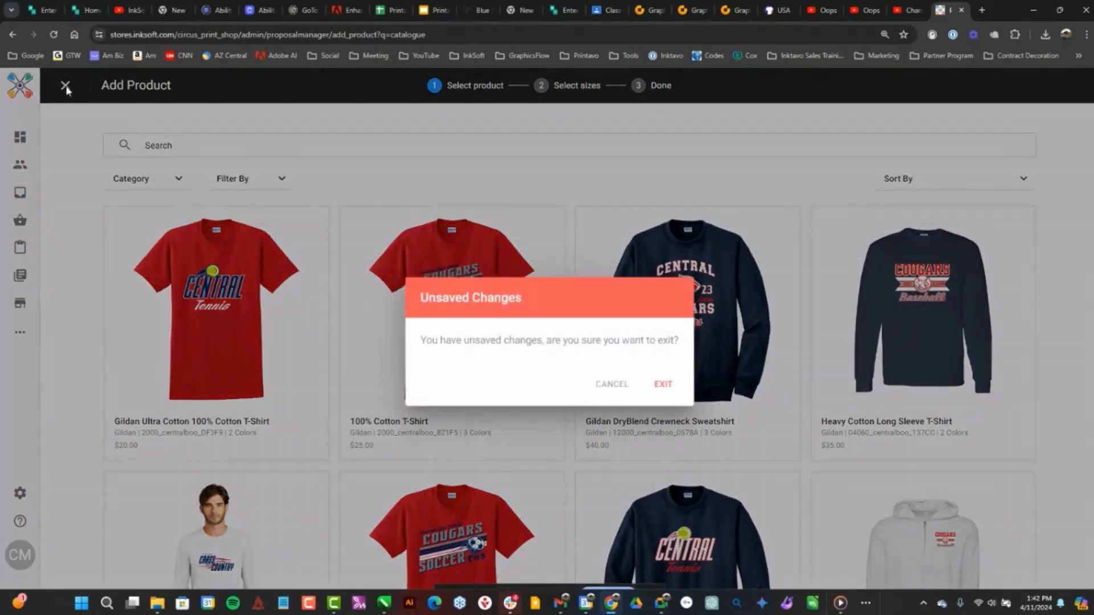
left_click(662, 390)
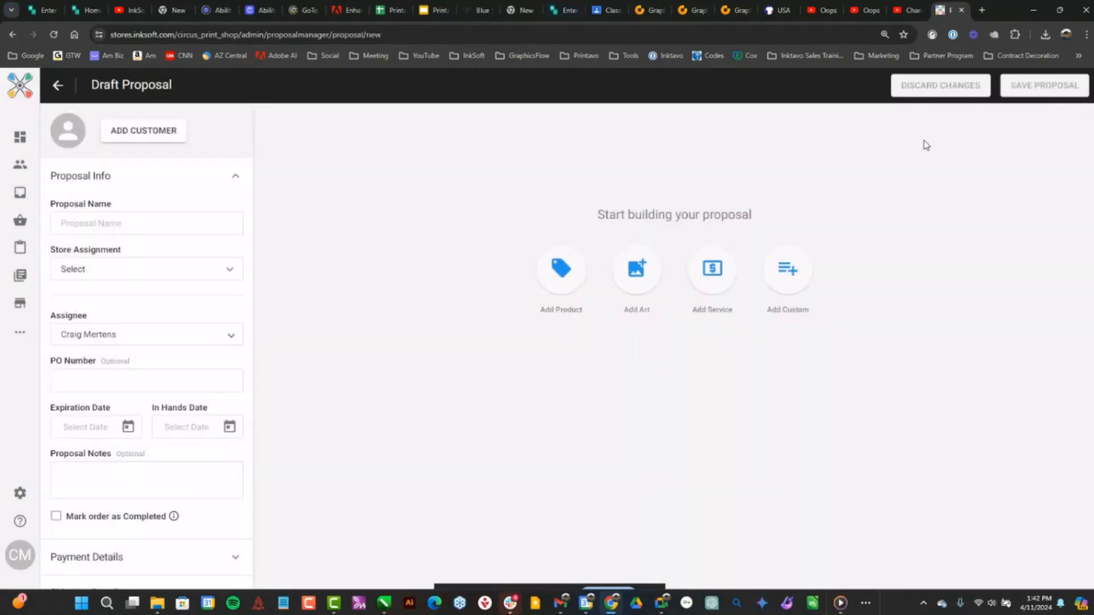
Switch to Printavo and open the invoice titled Central Boosters Soccer 72 units 4/20/24
left_click(571, 61)
left_click(596, 78)
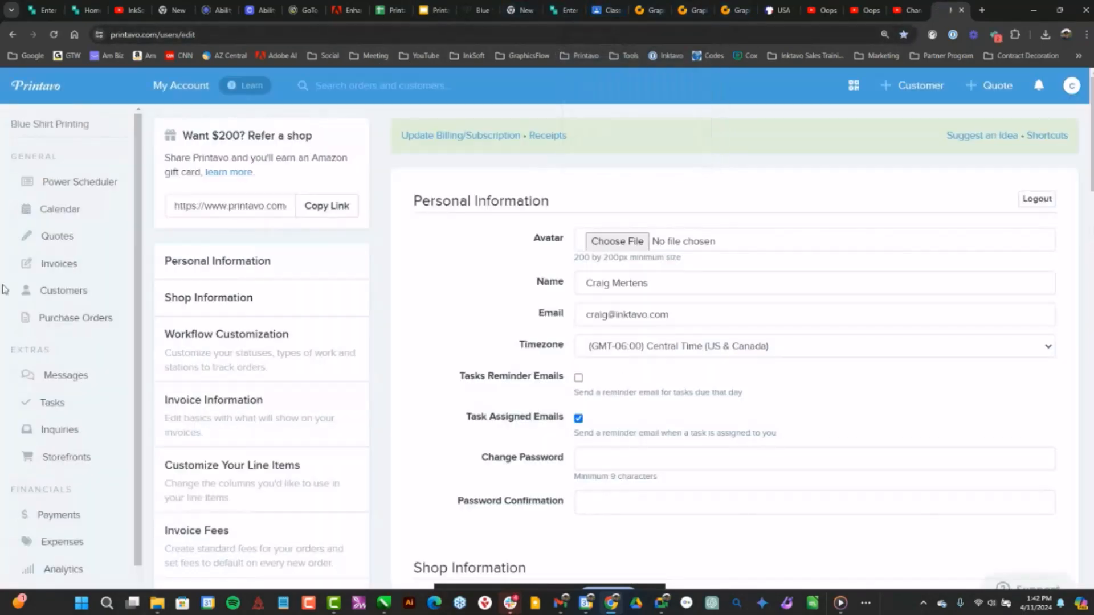
left_click(64, 269)
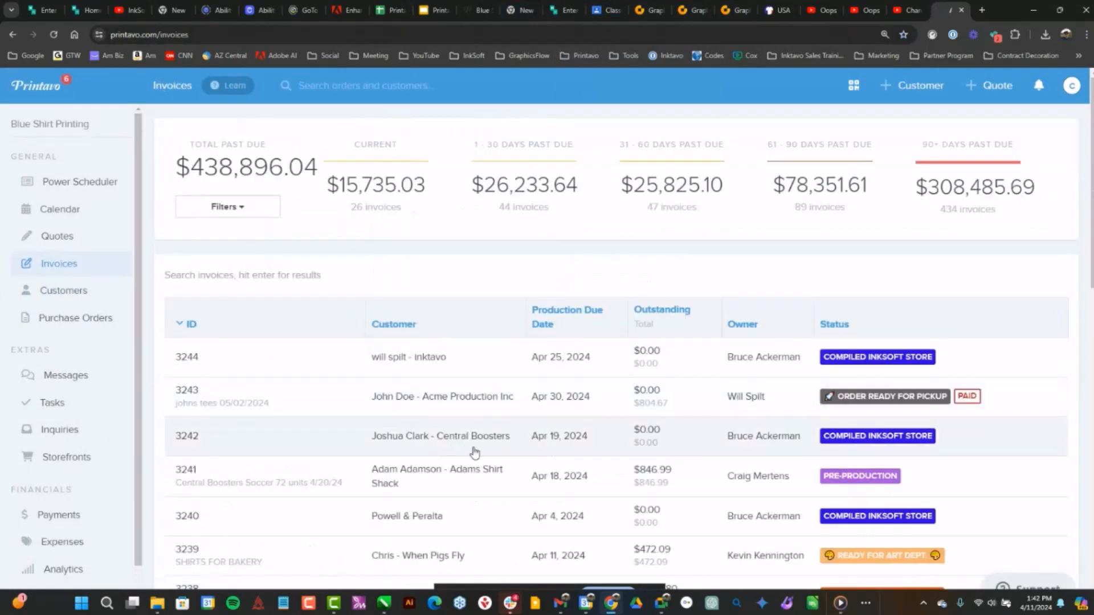
scroll(489, 459, "down", 2)
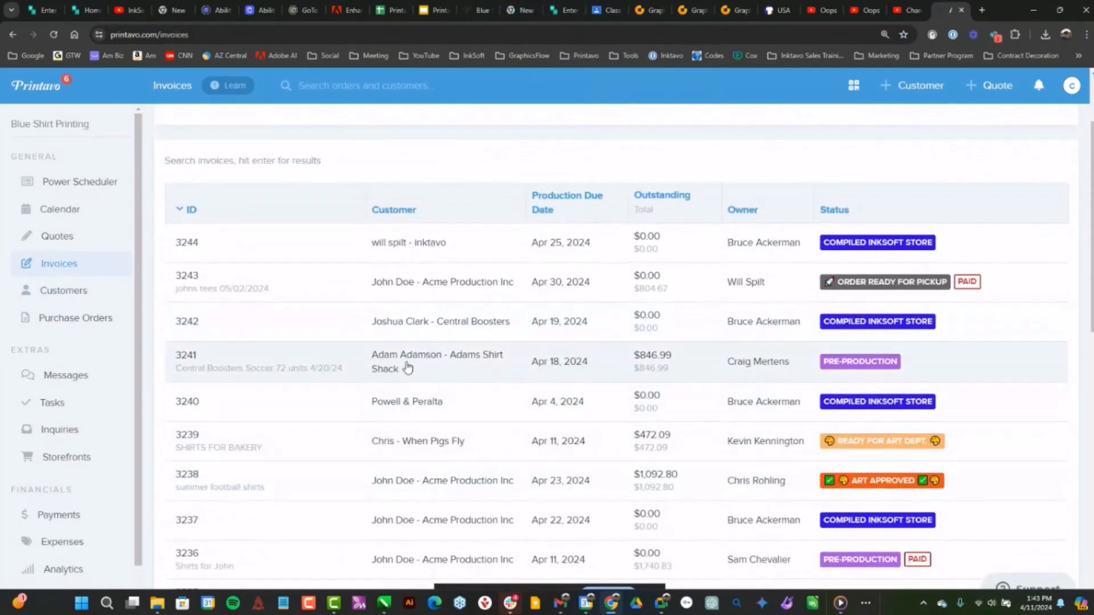
left_click(396, 363)
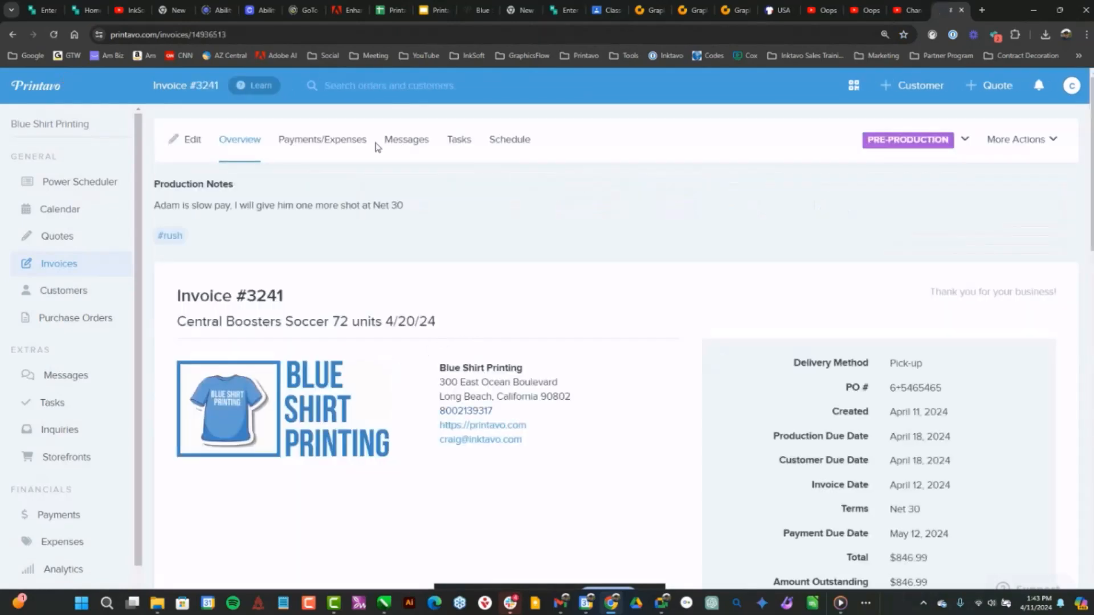
Open the invoice for editing, and view the Central Cougars Basketball shirt mockup on its first line item enlarged
left_click(190, 139)
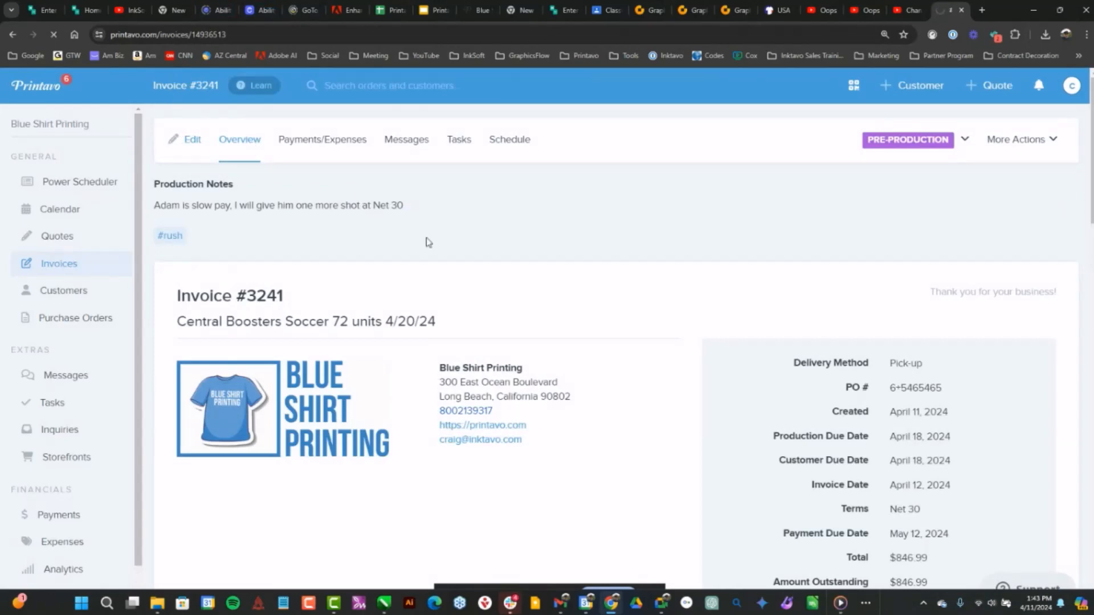
scroll(200, 305, "down", 9)
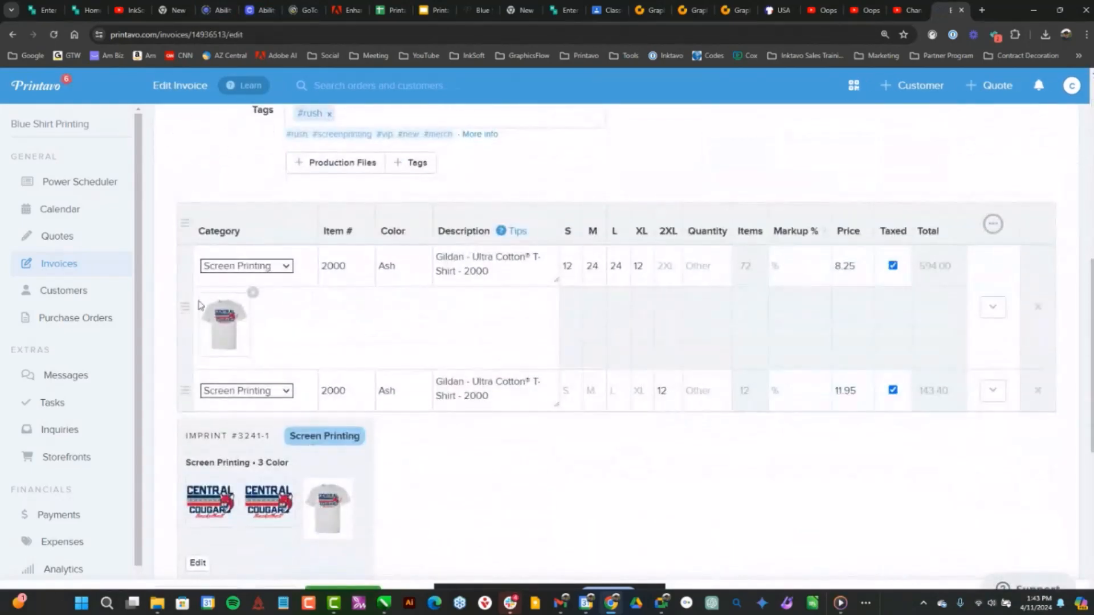
left_click(222, 318)
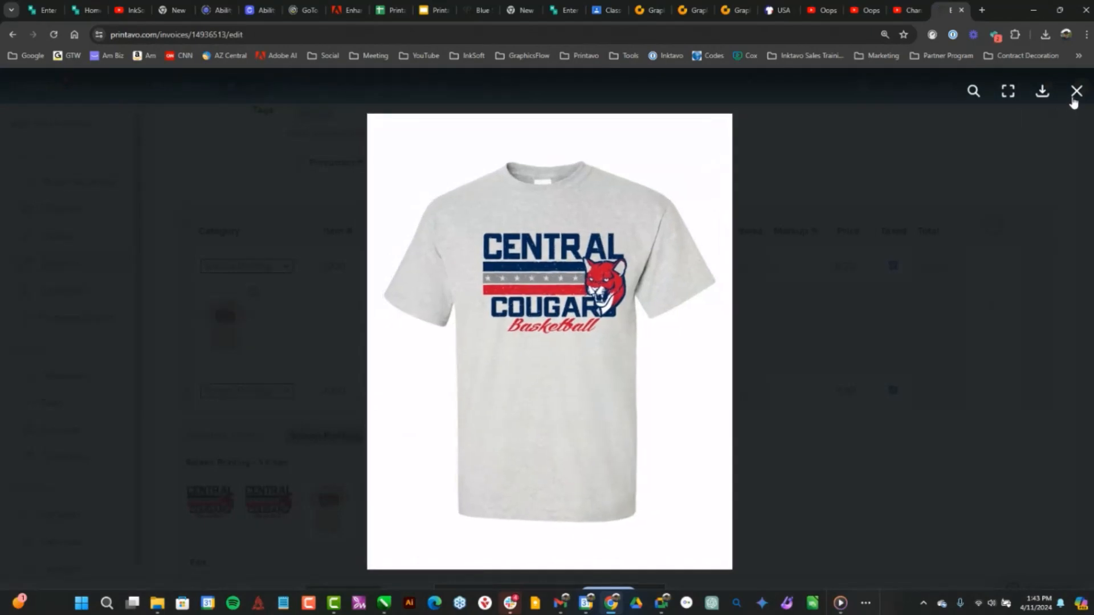
left_click(1074, 100)
Close the enlarged shirt image and open the Mockup Creator for the invoice's screen-printed line item group
scroll(741, 322, "down", 4)
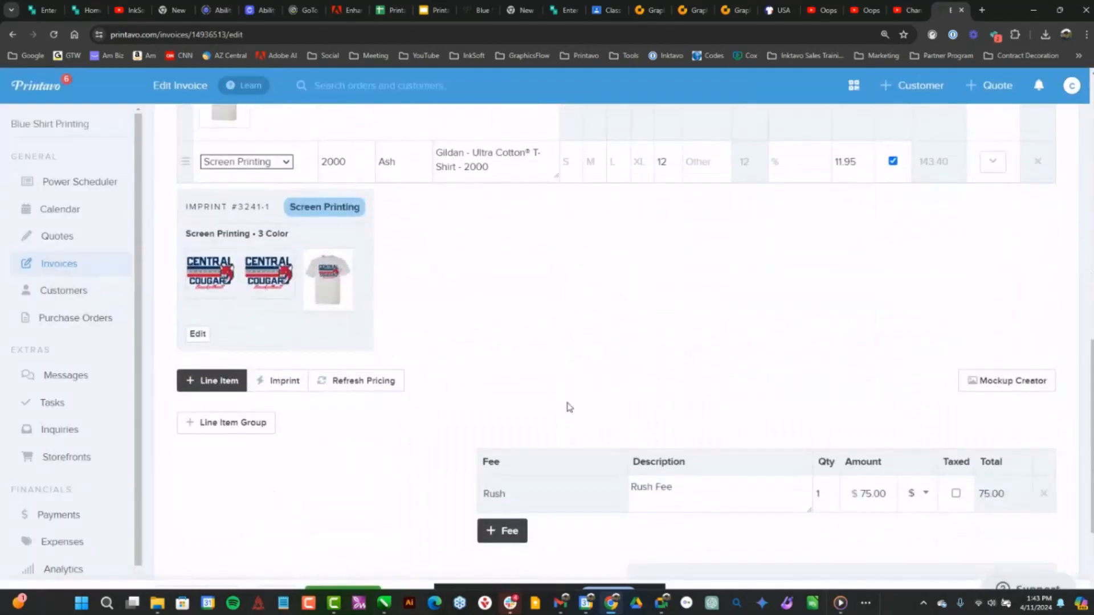
left_click(992, 388)
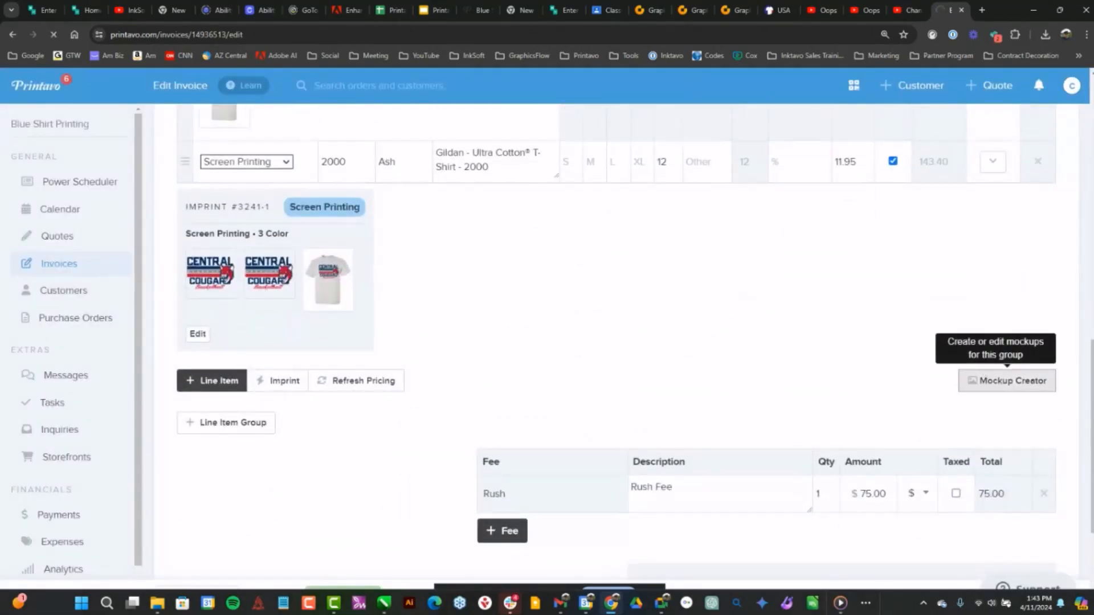
scroll(835, 337, "down", 3)
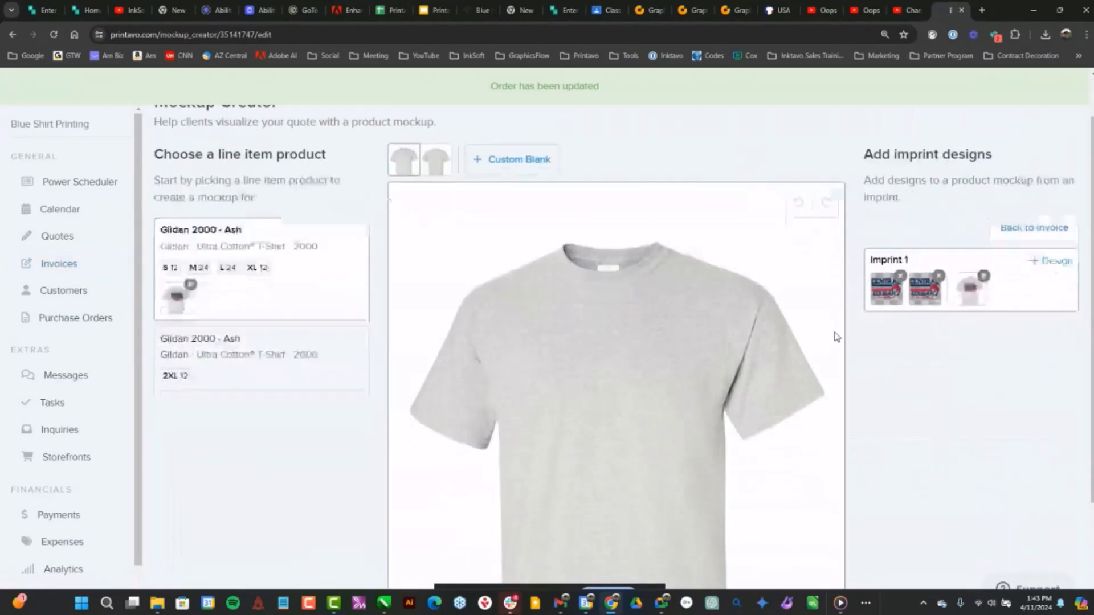
Add the first Imprint 1 design to the Gildan 2000 Ash shirt, shrink it and center it on the chest
left_click(887, 228)
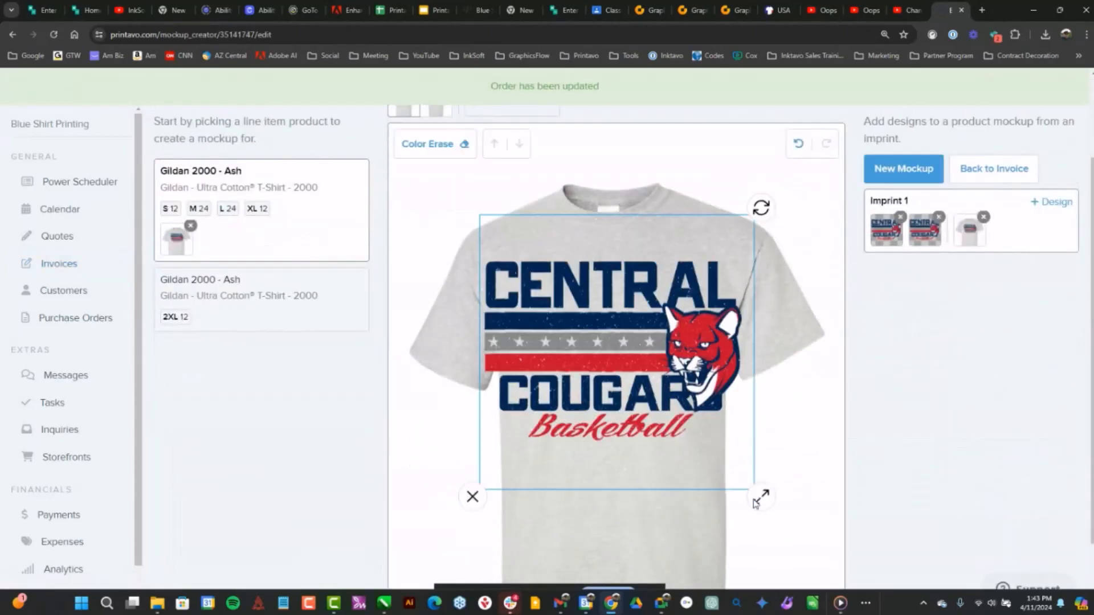
left_click_drag(747, 496, 707, 442)
left_click_drag(632, 336, 633, 297)
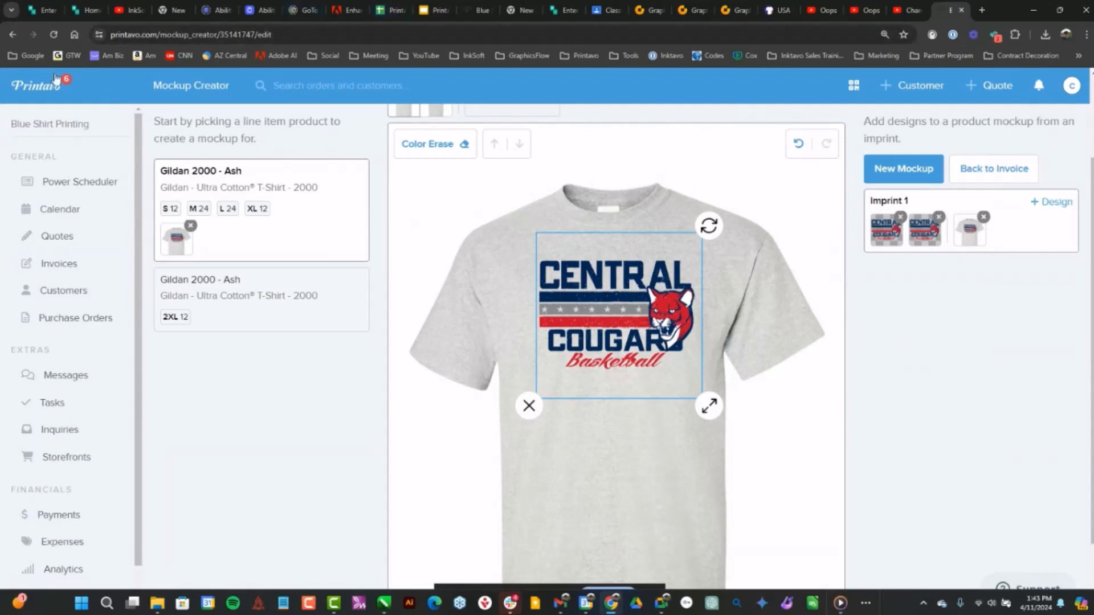
scroll(371, 276, "up", 2)
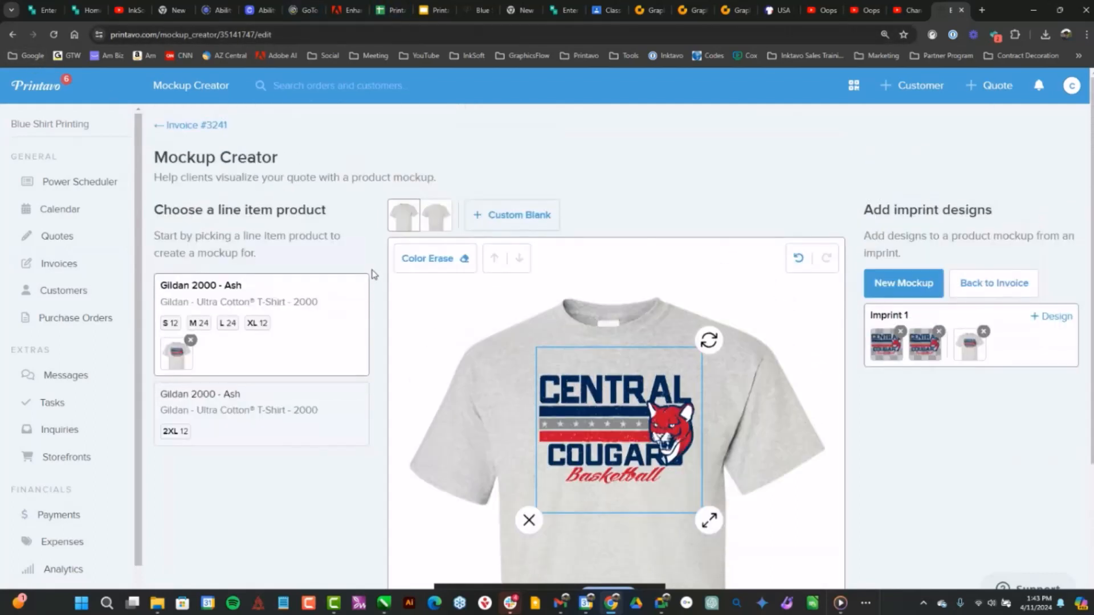
mouse_move(609, 404)
left_mouse_down()
mouse_move(608, 425)
mouse_move(610, 411)
left_mouse_up()
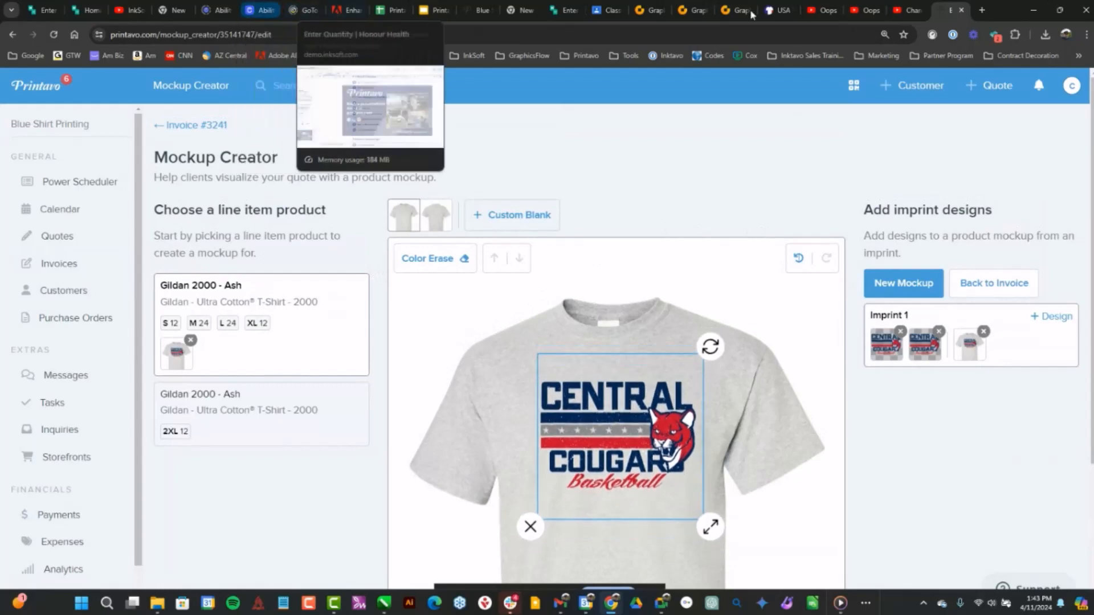
Switch to GraphicsFlow and view the stock Design Ideas, Clip Art and Fonts libraries in turn
left_click(732, 12)
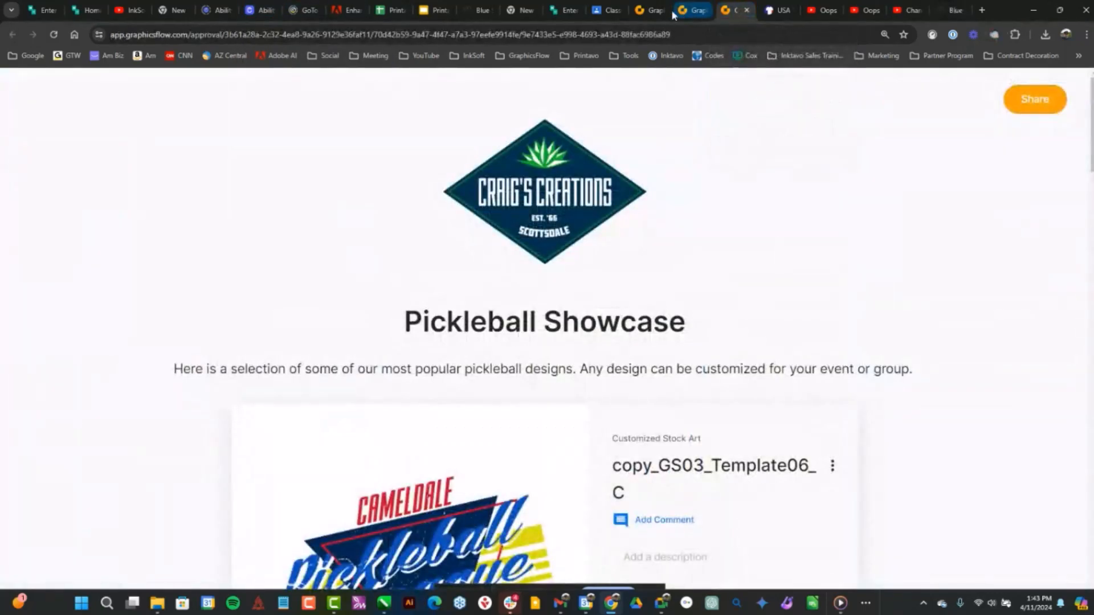
left_click(693, 11)
left_click(648, 10)
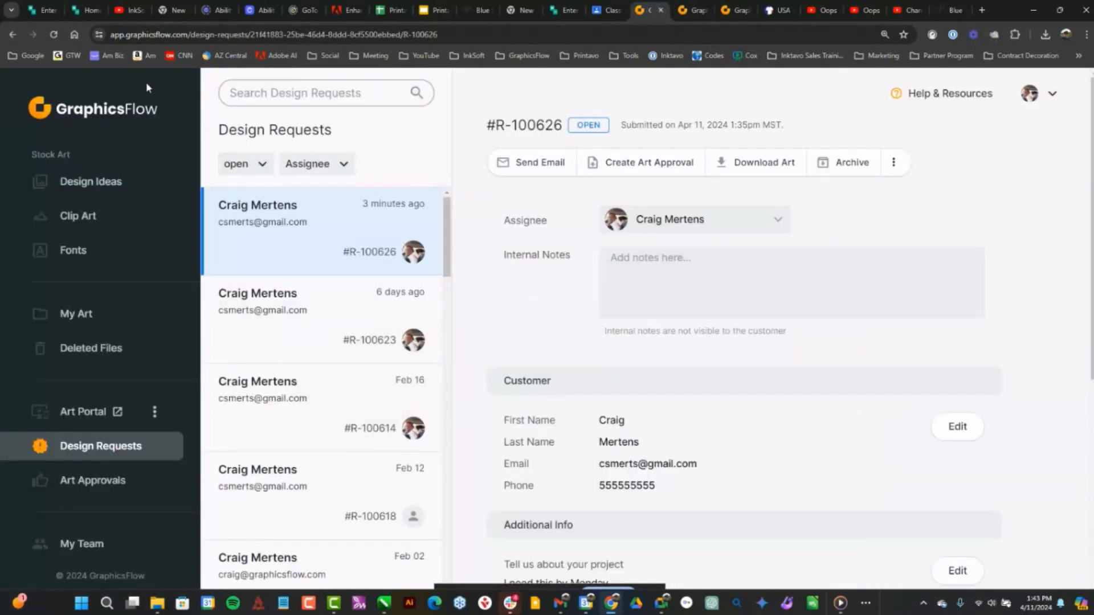
left_click(66, 187)
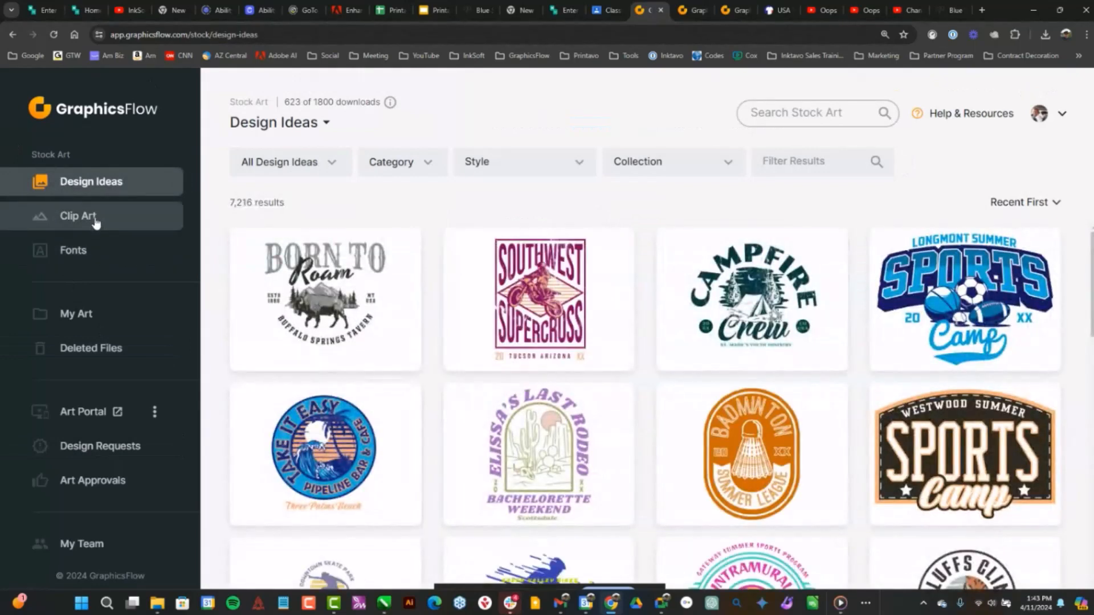
left_click(95, 223)
left_click(94, 256)
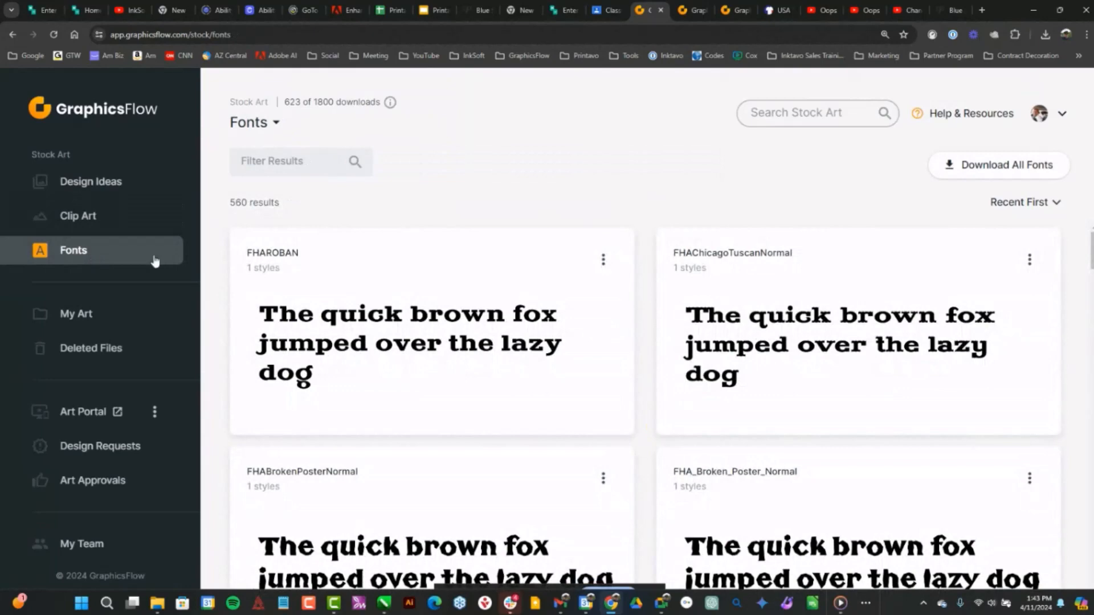
View the files in the Halloween Bash folder of My Art, and open the customer-facing Art Portal
left_click(92, 315)
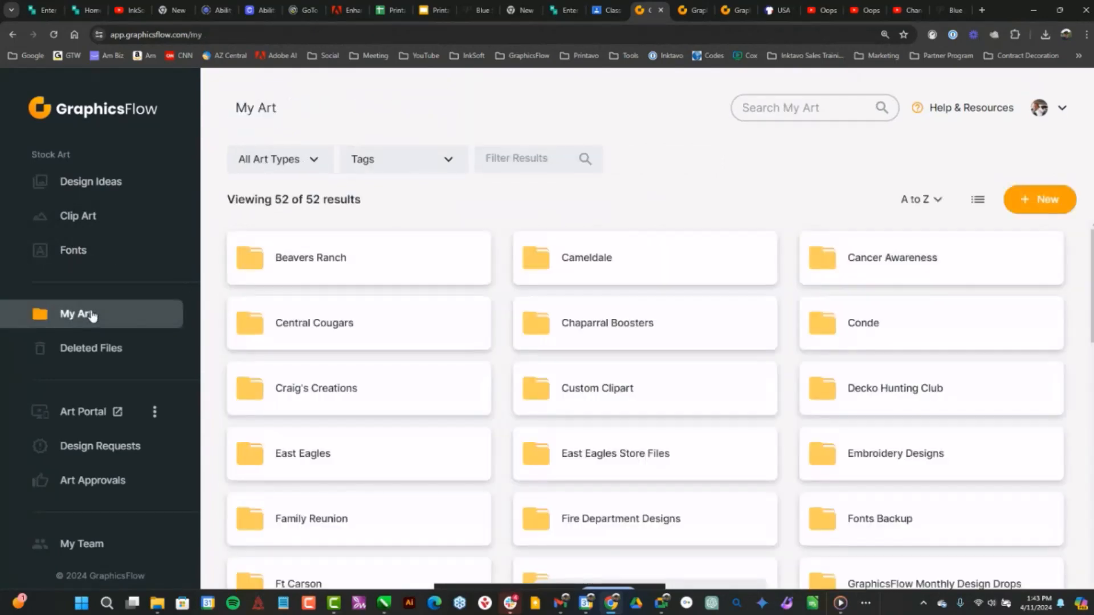
scroll(775, 371, "down", 4)
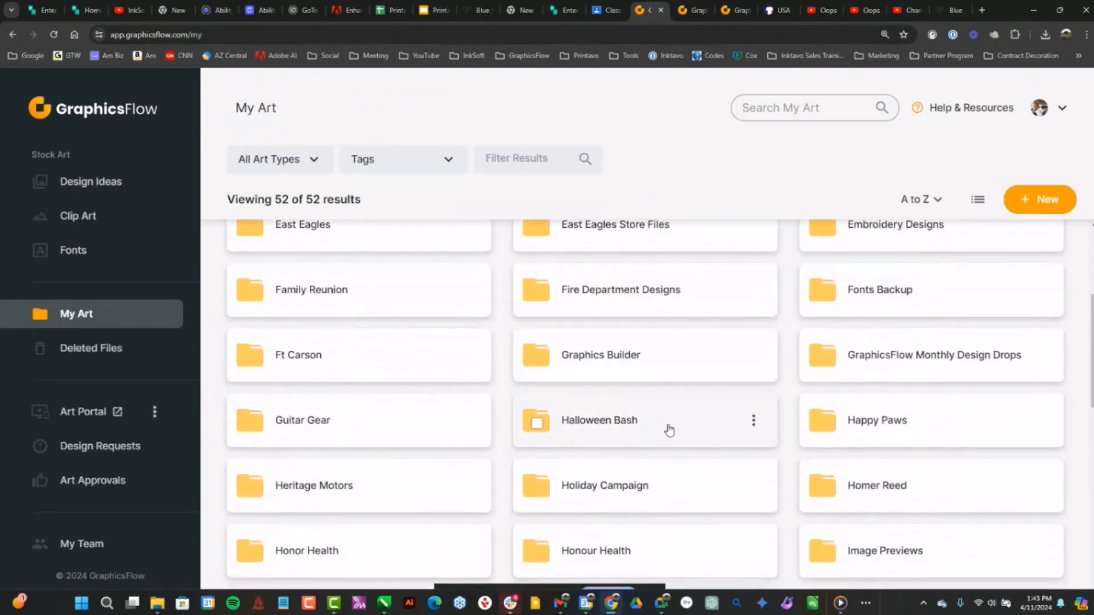
left_click(624, 421)
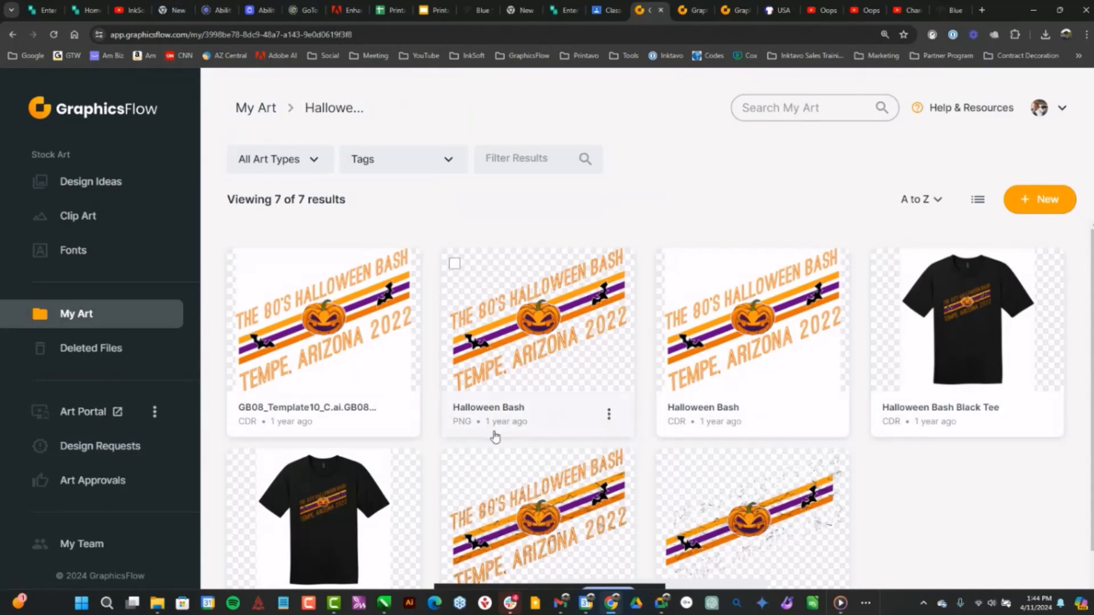
left_click(100, 417)
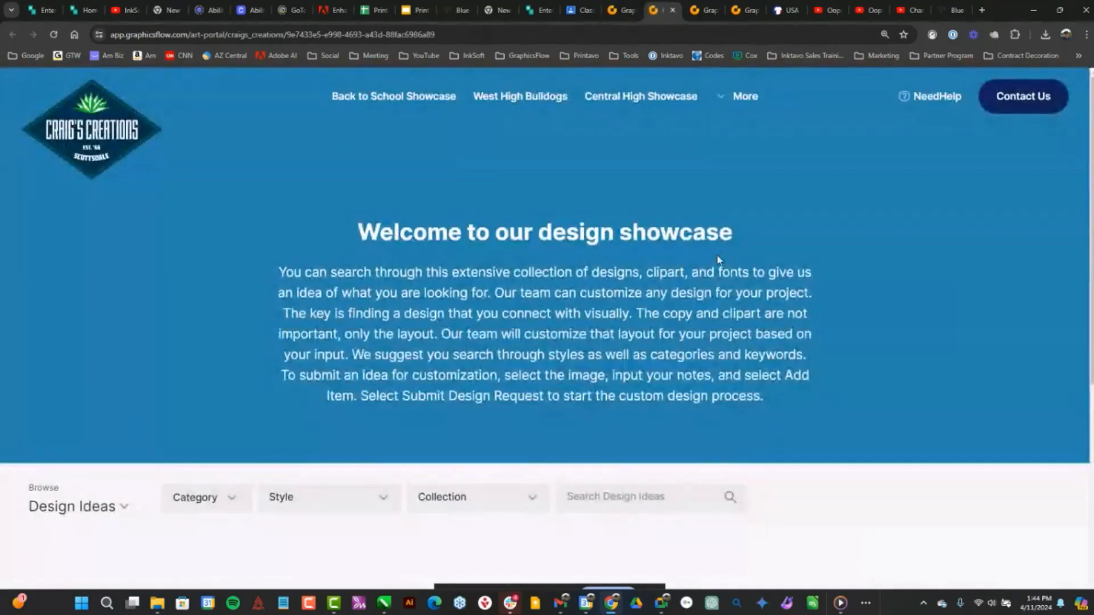